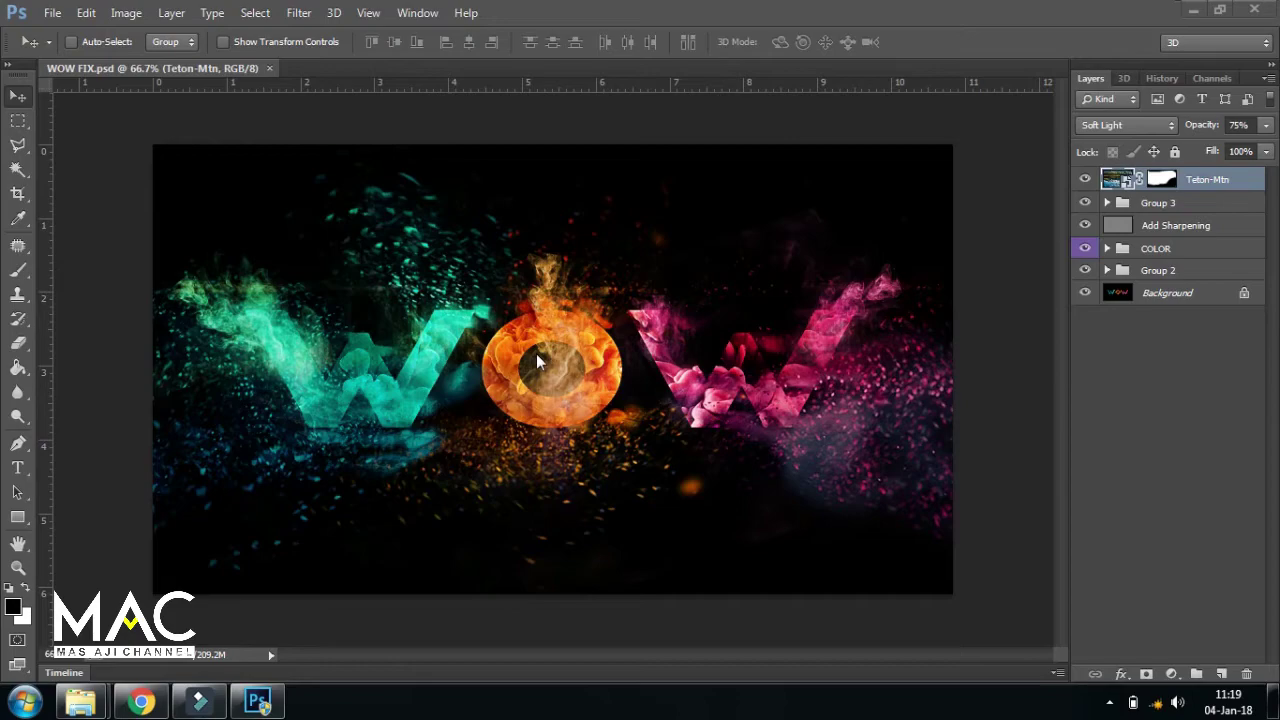
Step: Bring the Windows Explorer window with the Record folder to the front
{"action": "left_click", "coordinate": [82, 701]}
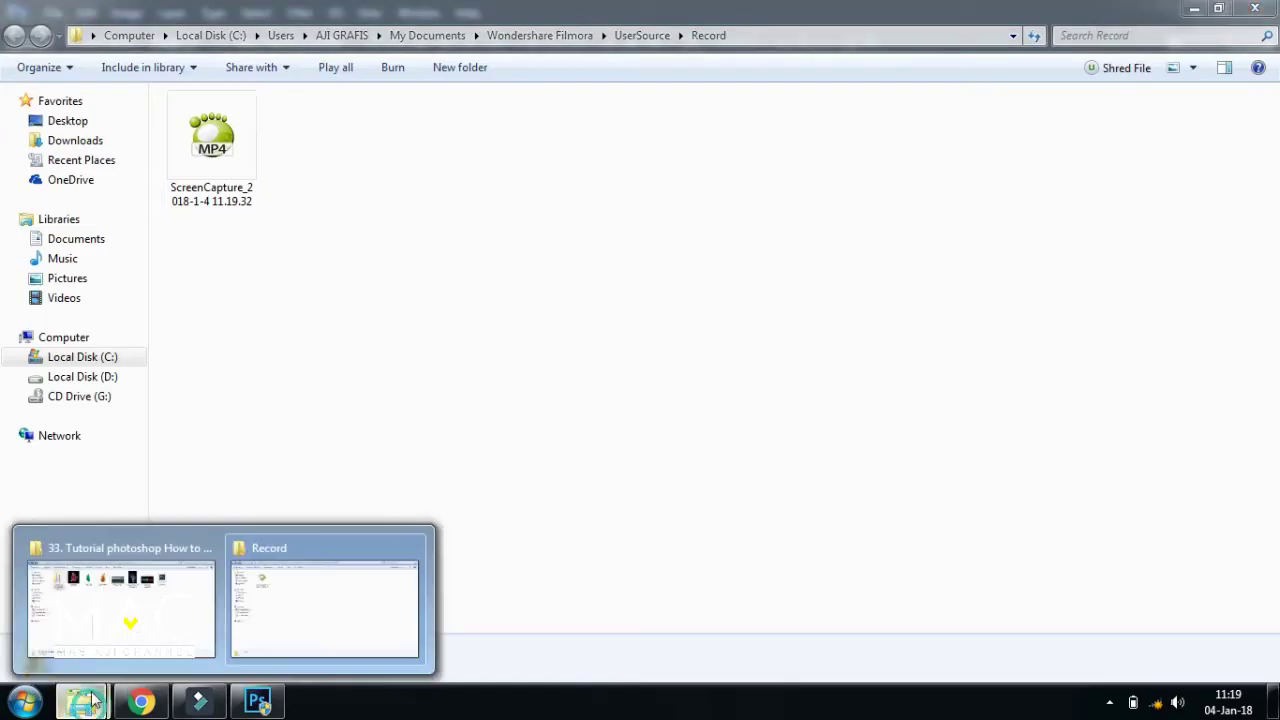
Step: Open the tutorial folder and preview the pink, teal, orange ink, Teton-Mtn and smoke images
{"action": "left_click", "coordinate": [120, 605]}
{"action": "left_click", "coordinate": [310, 148]}
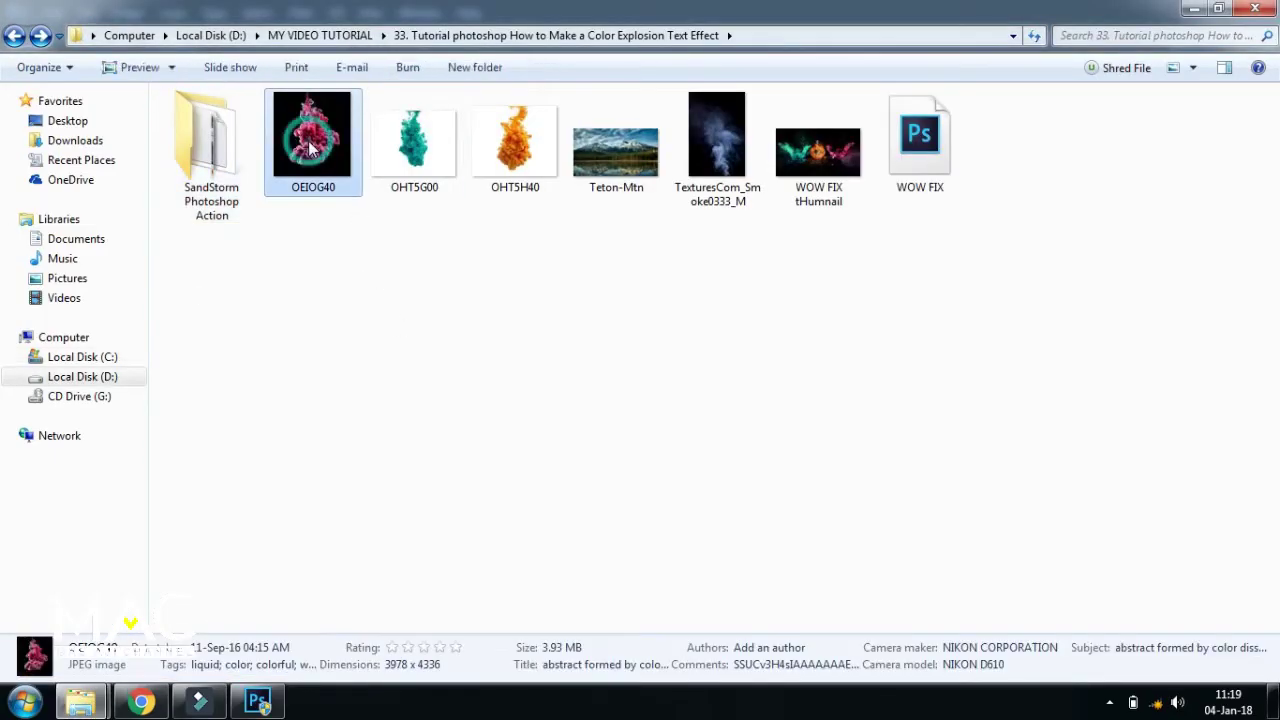
{"action": "left_click", "coordinate": [433, 142]}
{"action": "left_click", "coordinate": [515, 145]}
{"action": "left_click", "coordinate": [632, 153]}
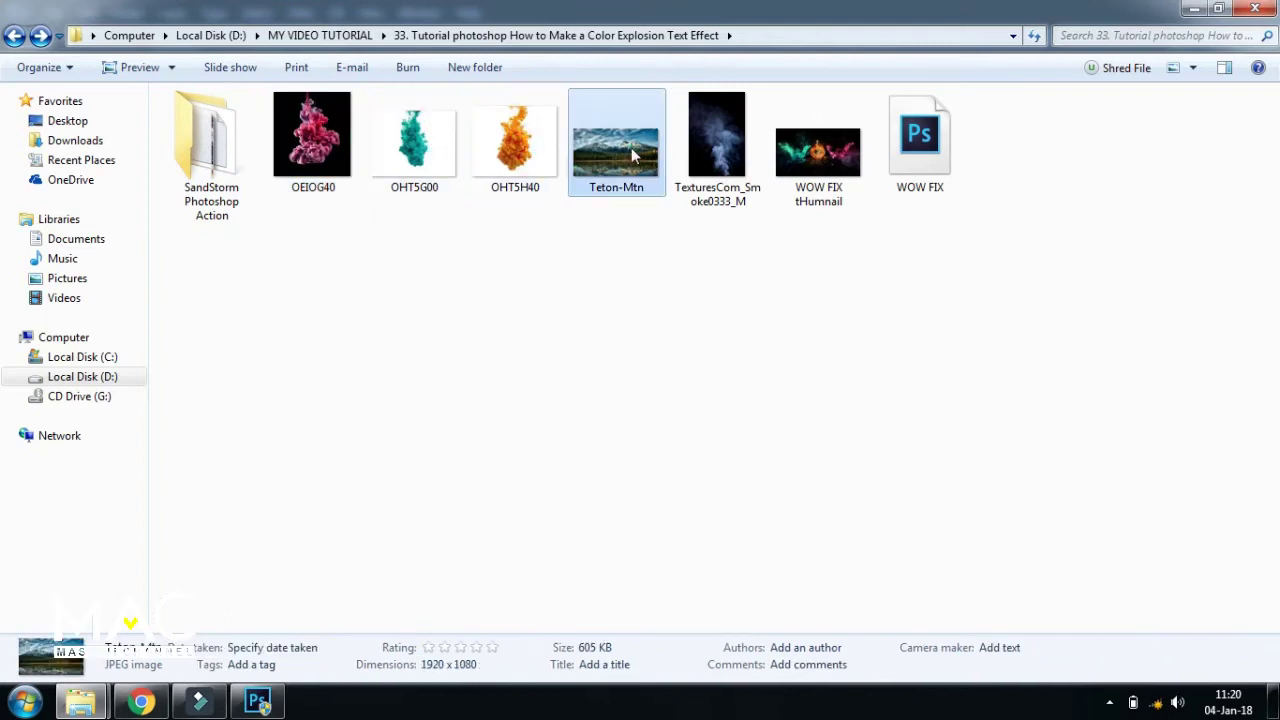
{"action": "left_click", "coordinate": [725, 150]}
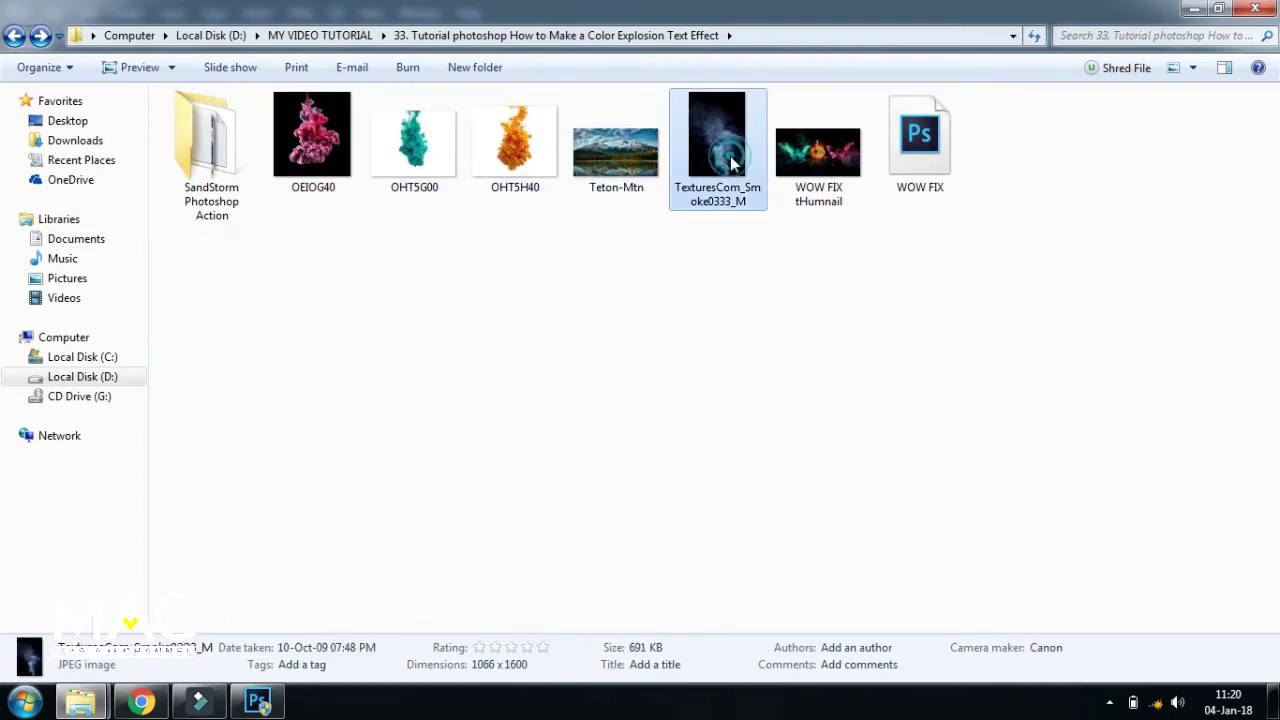
Step: Look inside the SandStorm Photoshop Action folder, then return to WOW FIX in Photoshop
{"action": "double_click", "coordinate": [220, 165]}
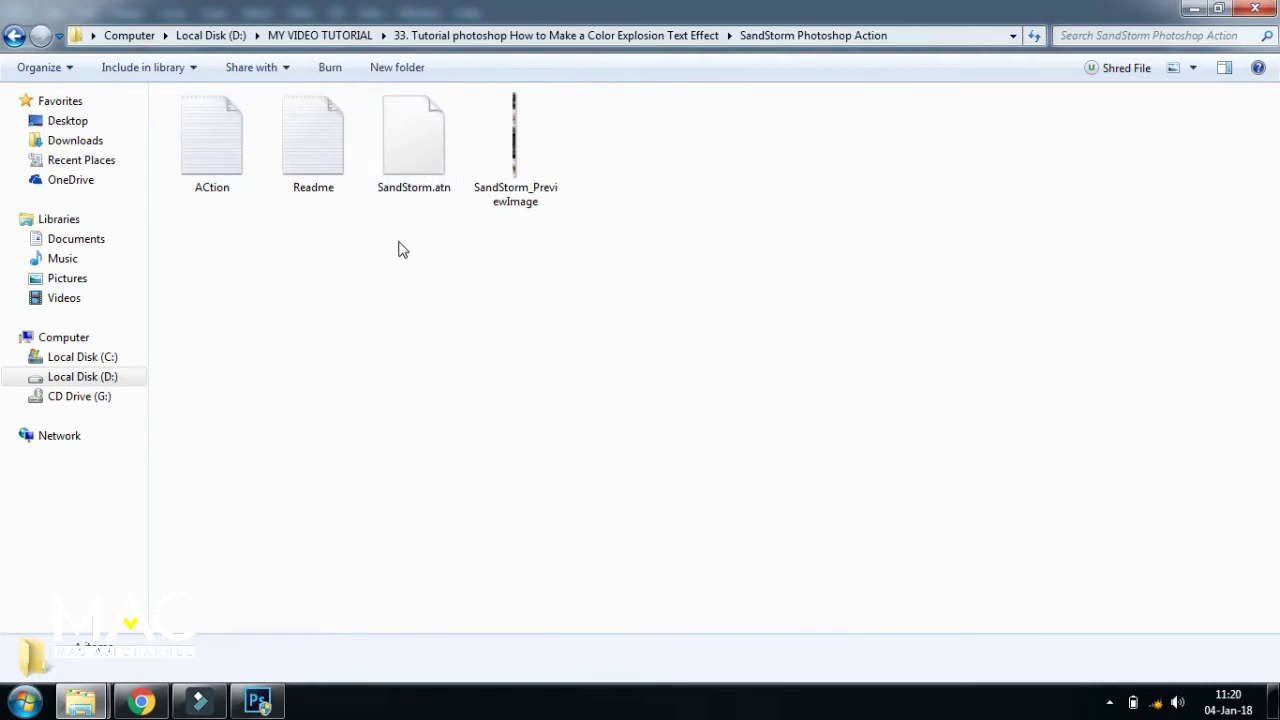
{"action": "left_click", "coordinate": [15, 36]}
{"action": "left_click_drag", "start_coordinate": [223, 268], "coordinate": [707, 158]}
{"action": "left_click", "coordinate": [515, 306]}
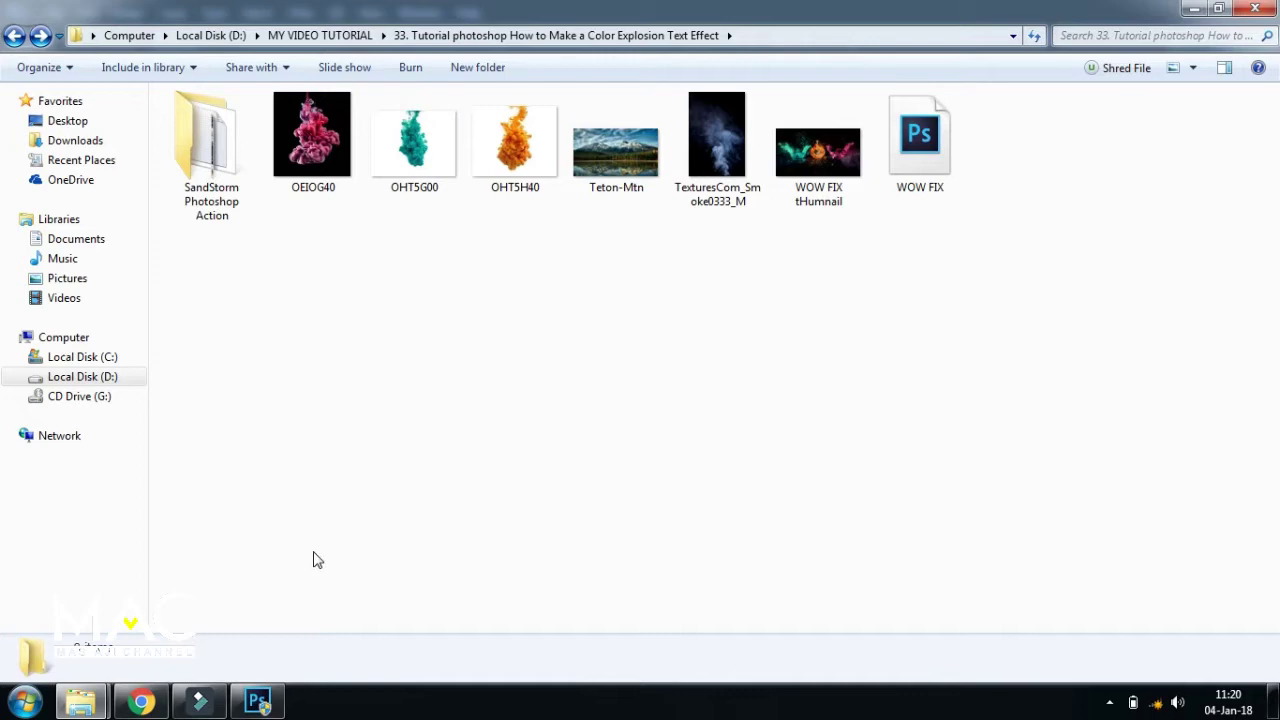
{"action": "left_click", "coordinate": [259, 703]}
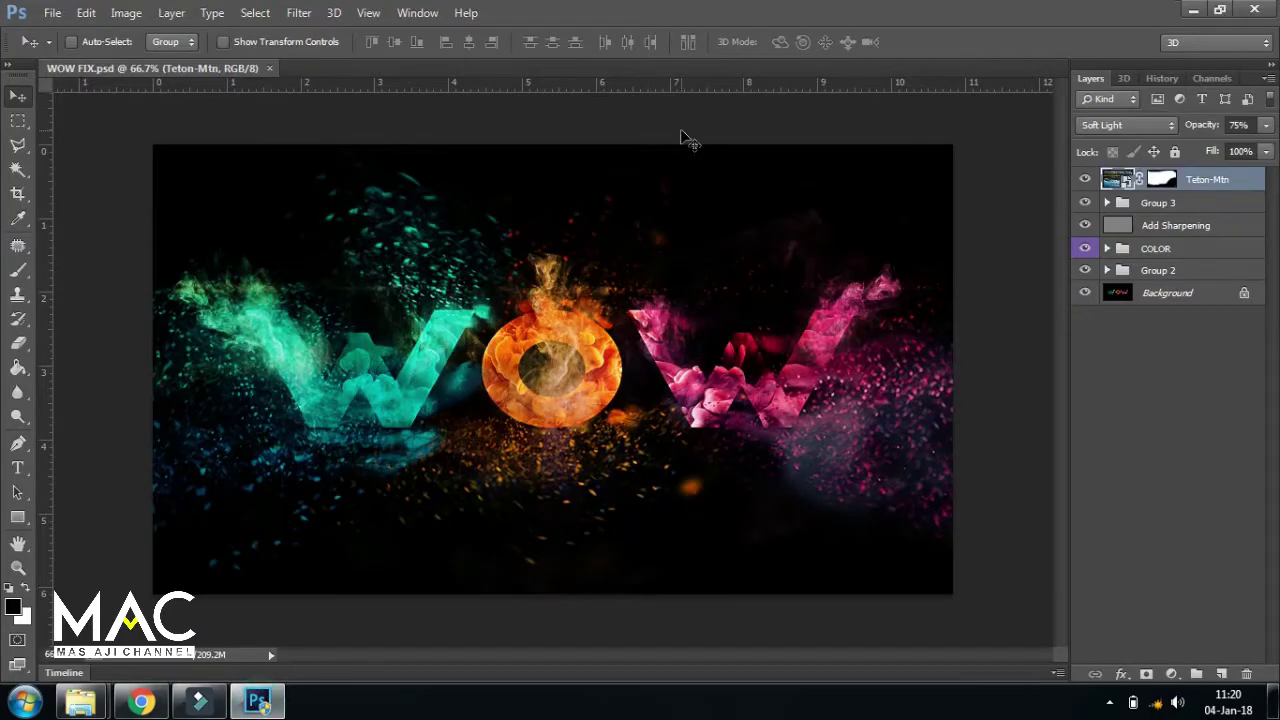
Step: Close WOW FIX and create a new 1280×720 px, 300 ppi document
{"action": "left_click", "coordinate": [267, 69]}
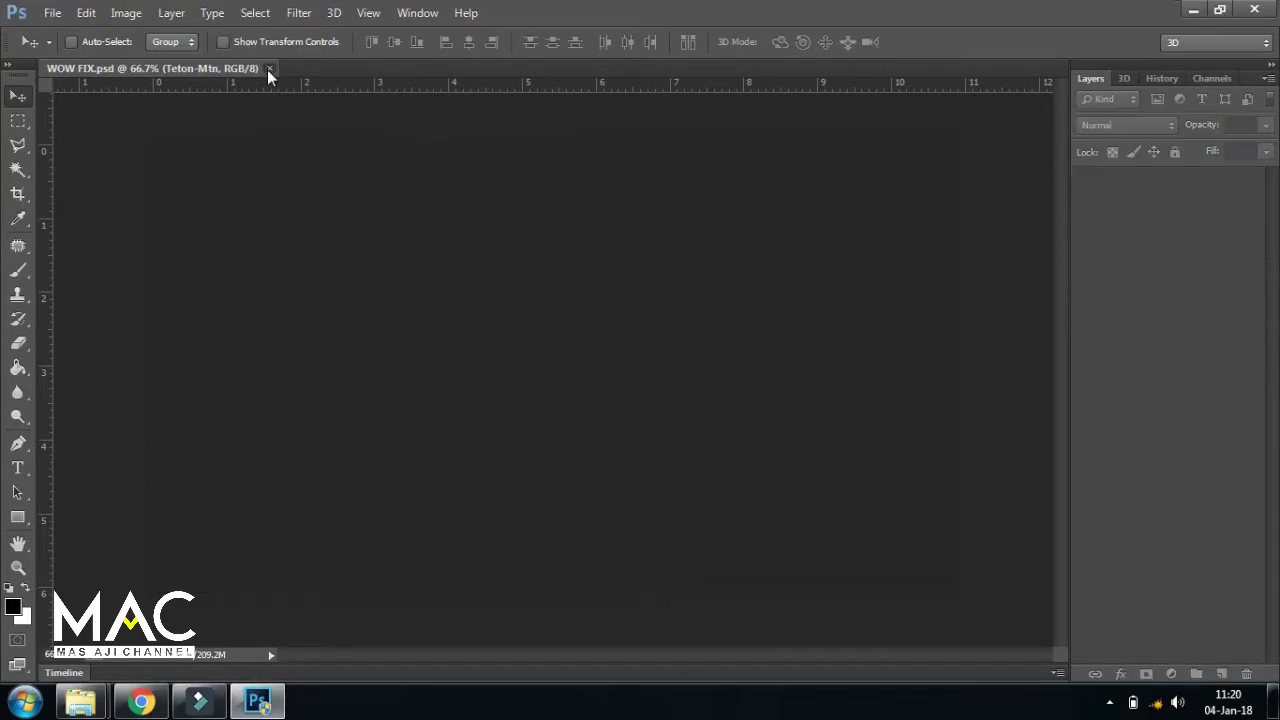
{"action": "left_click", "coordinate": [52, 13]}
{"action": "left_click", "coordinate": [68, 34]}
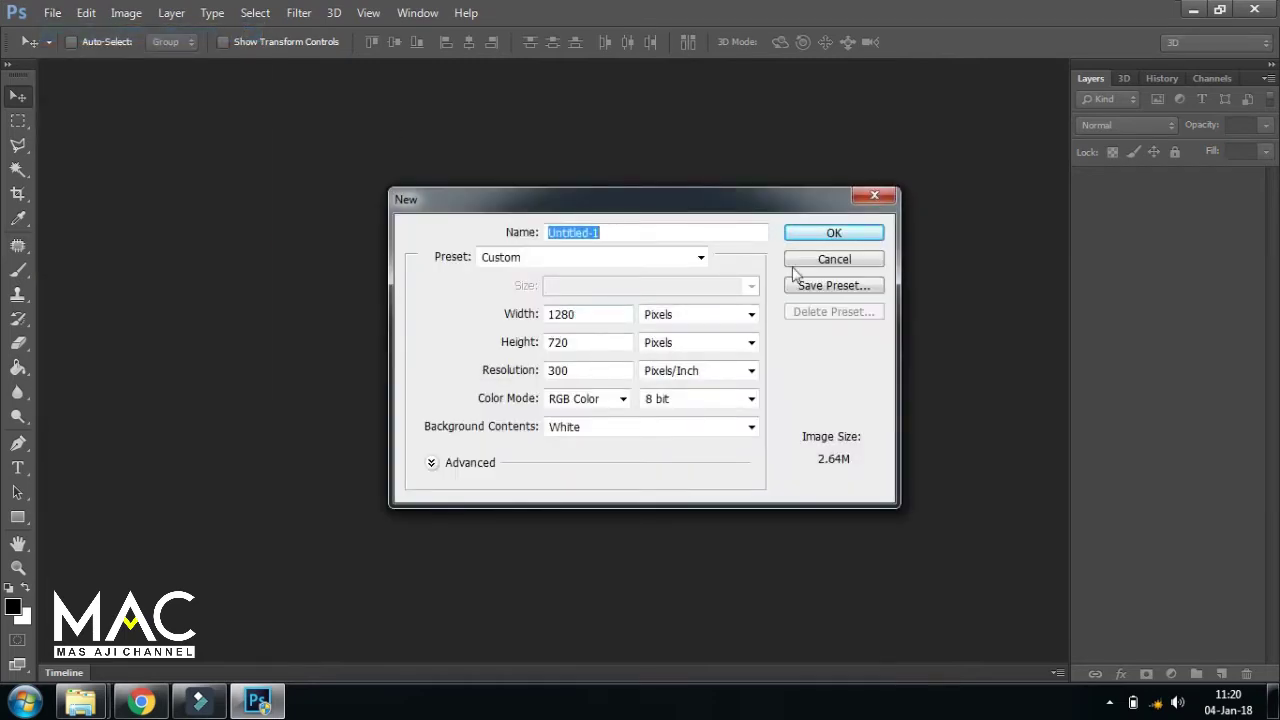
{"action": "left_click", "coordinate": [860, 238]}
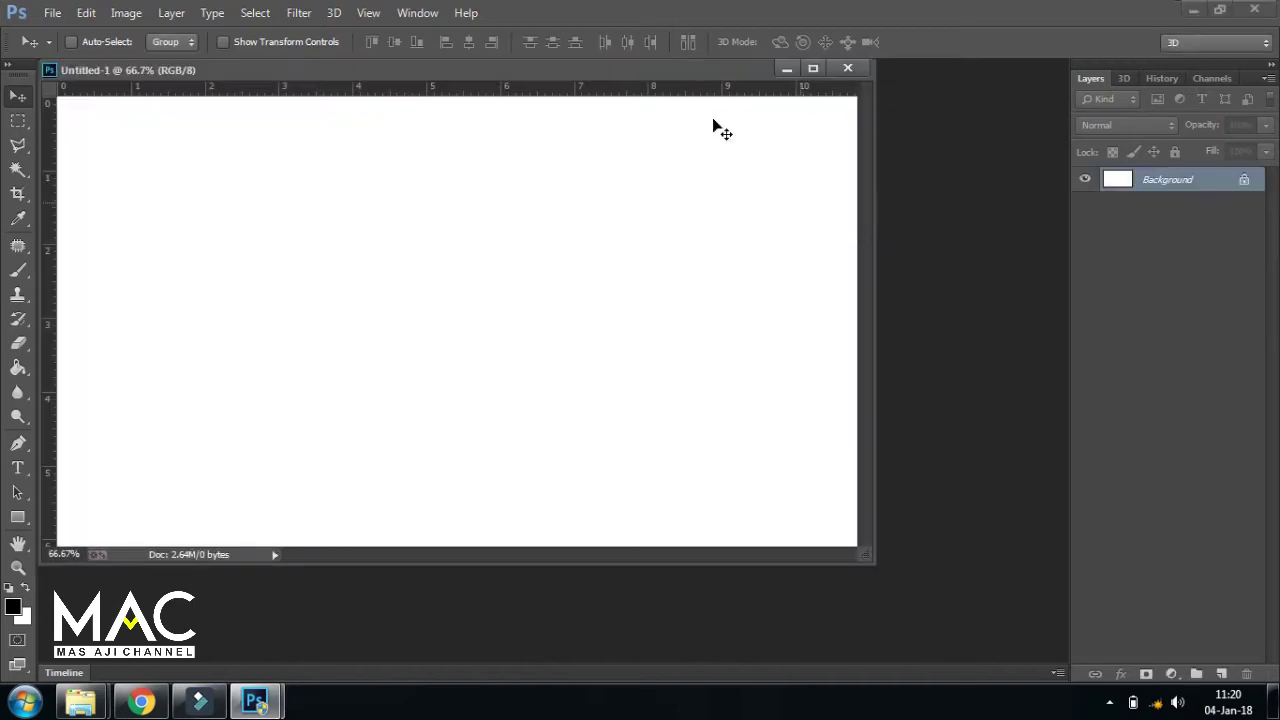
{"action": "double_click", "coordinate": [716, 75]}
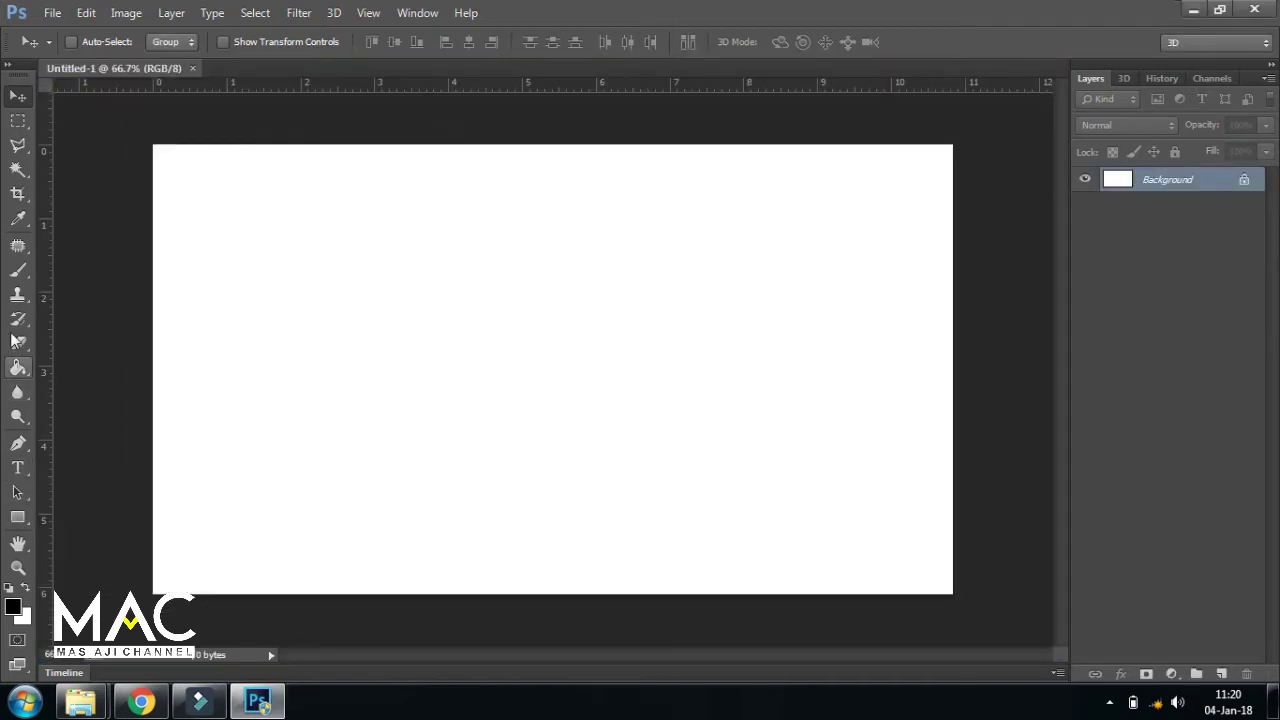
Step: Fill the canvas black with the Paint Bucket and add an empty layer above
{"action": "left_click", "coordinate": [17, 372]}
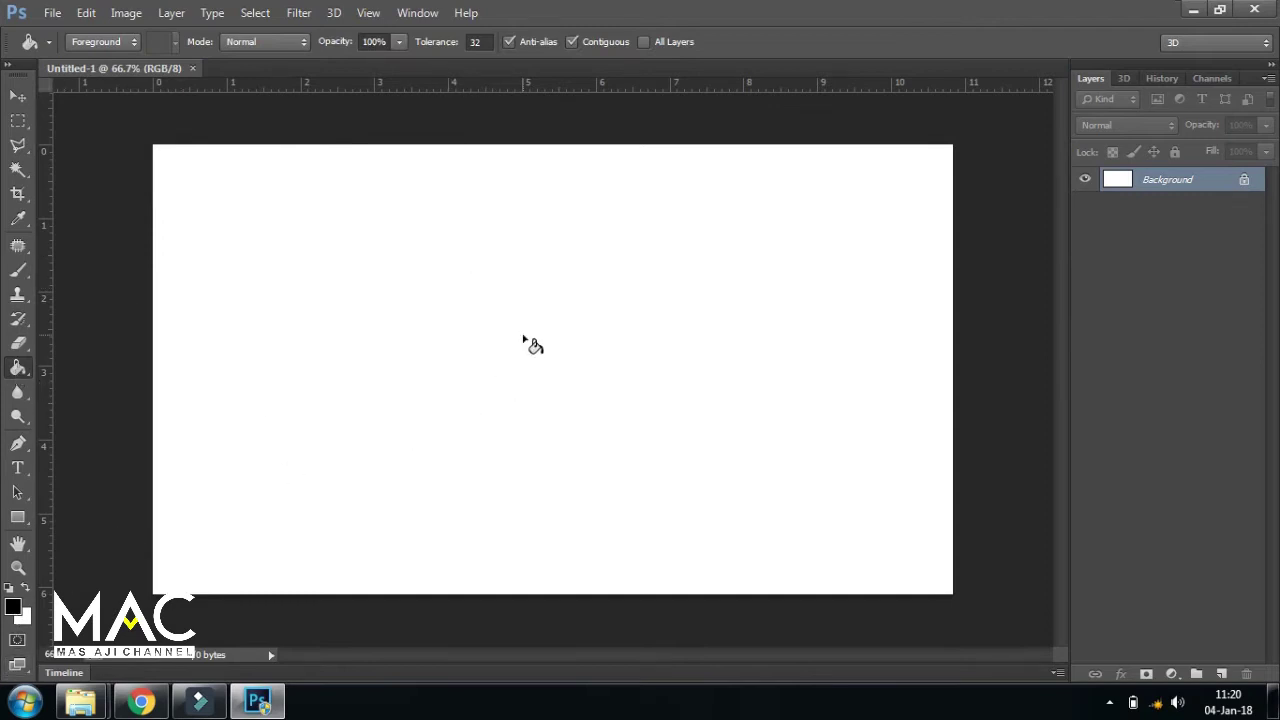
{"action": "left_click", "coordinate": [526, 342]}
{"action": "left_click", "coordinate": [12, 97]}
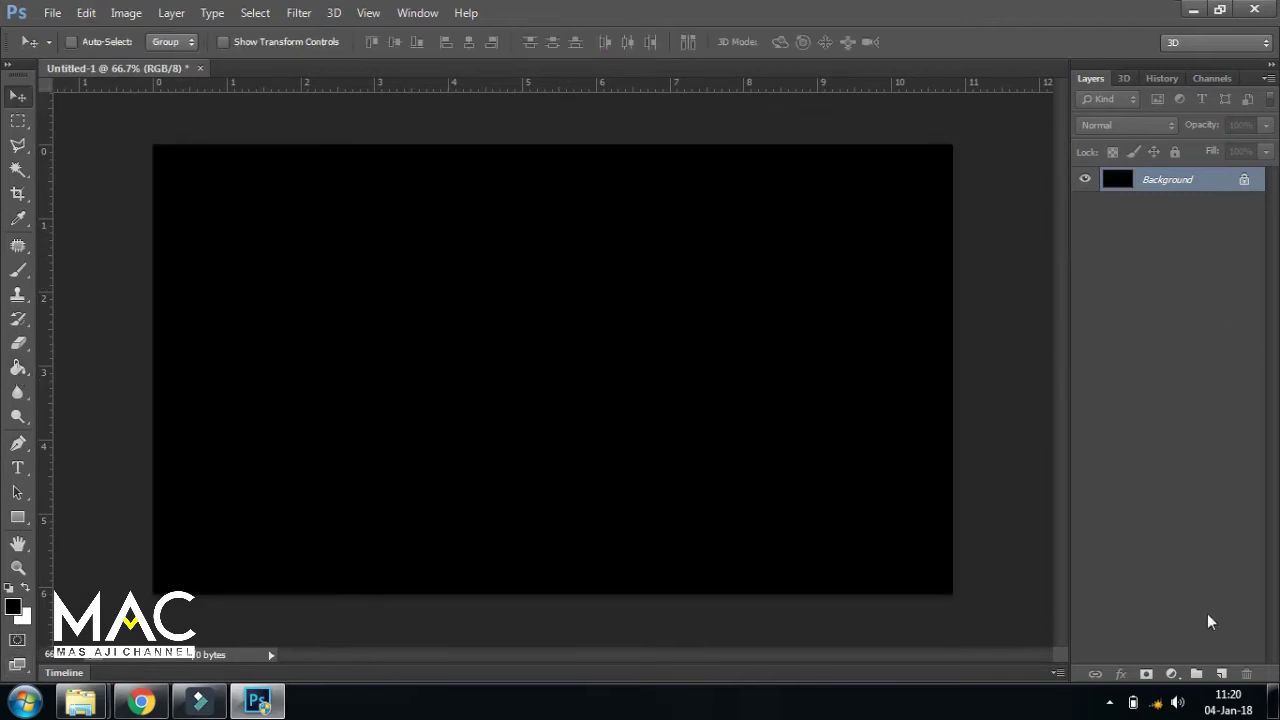
{"action": "left_click", "coordinate": [1221, 674]}
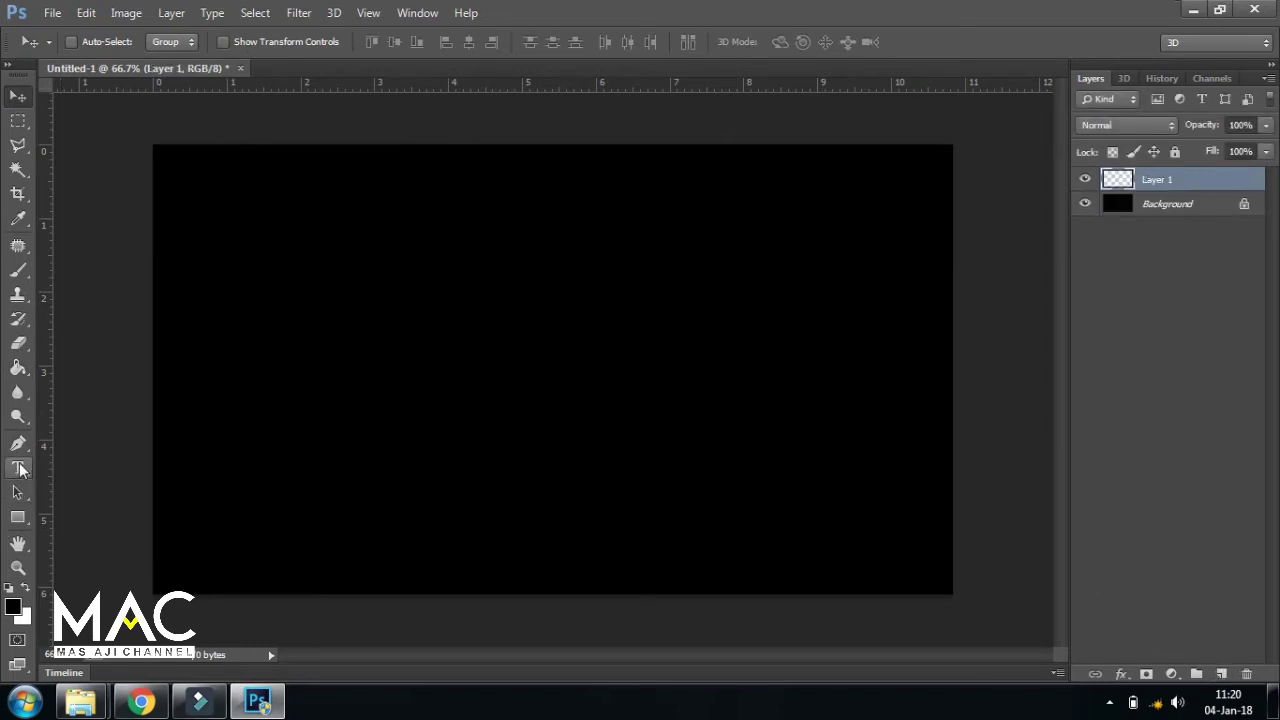
Step: Type a white Big John 60 pt 'W' on the left of the canvas
{"action": "left_click", "coordinate": [18, 468]}
{"action": "left_click", "coordinate": [626, 42]}
{"action": "left_click", "coordinate": [850, 228]}
{"action": "left_click", "coordinate": [1245, 216]}
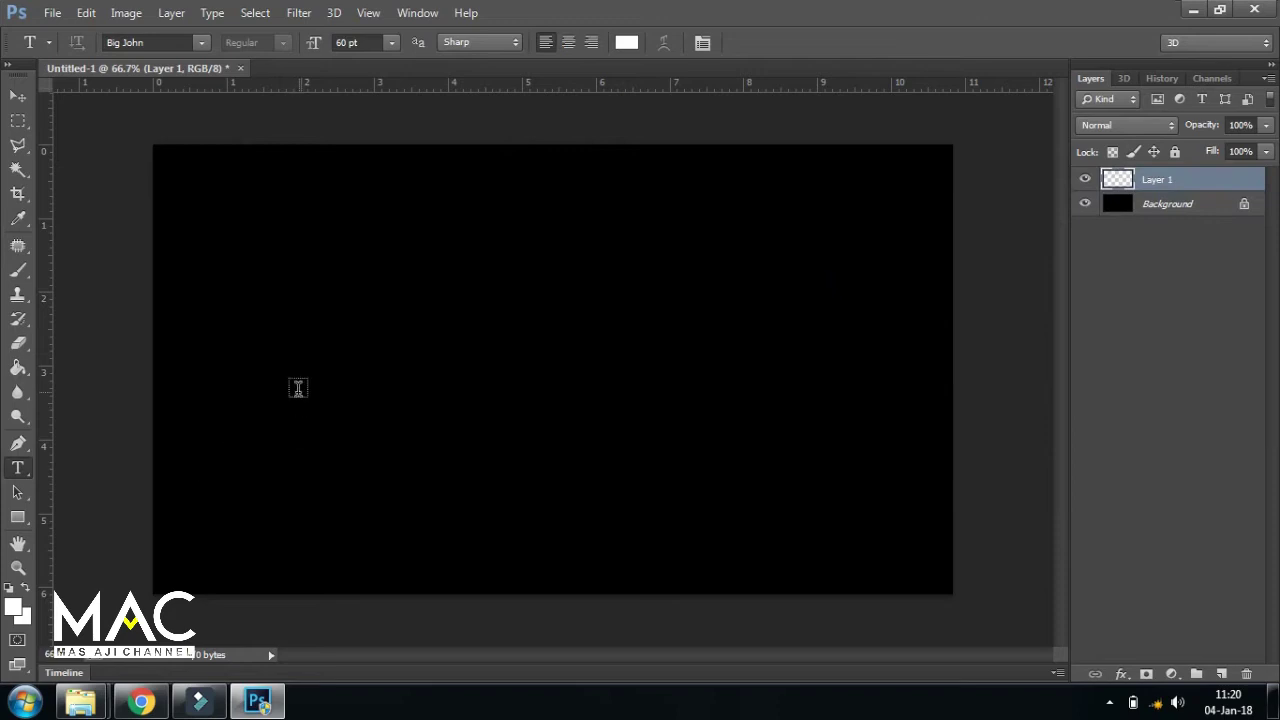
{"action": "left_click", "coordinate": [297, 392]}
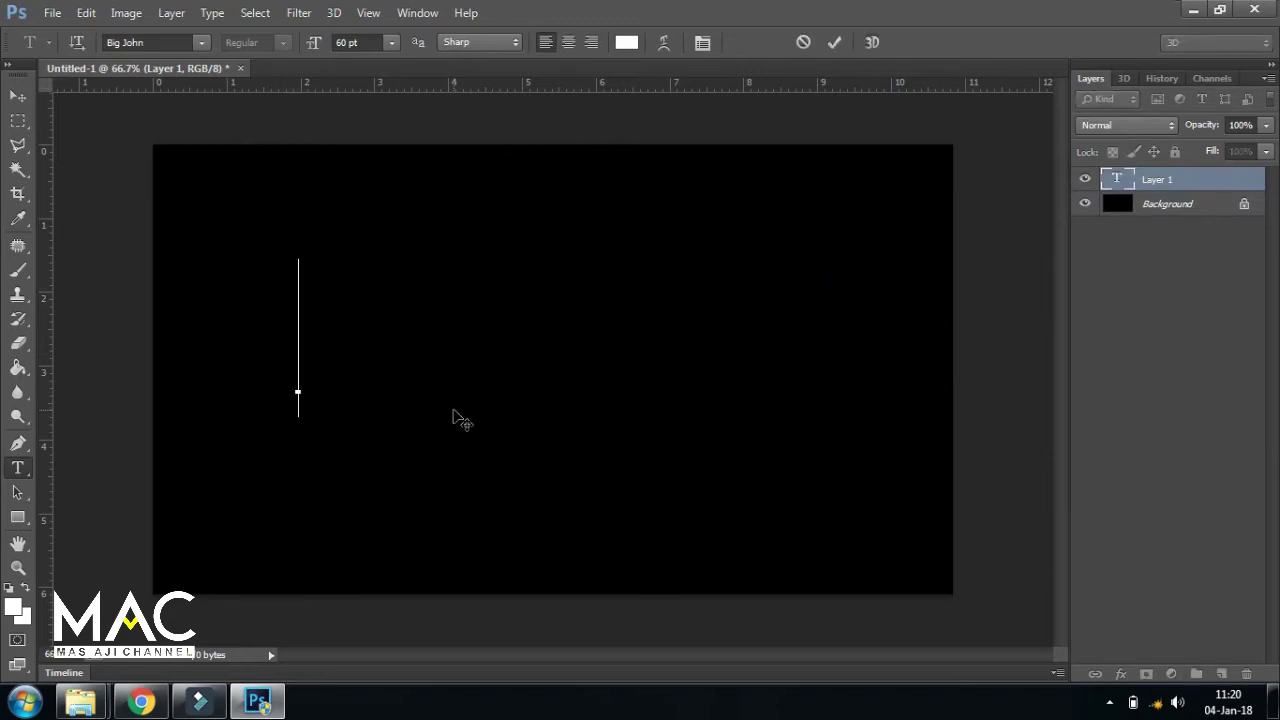
{"action": "type", "text": "W"}
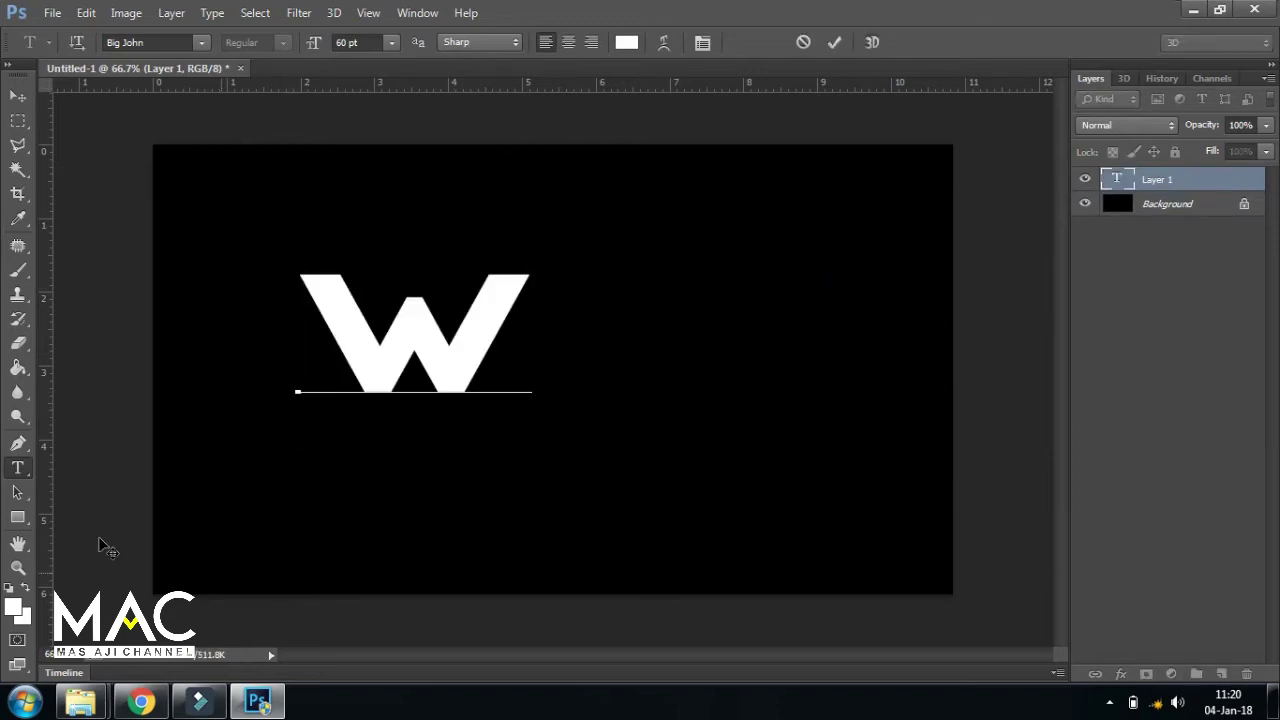
{"action": "left_click", "coordinate": [17, 95]}
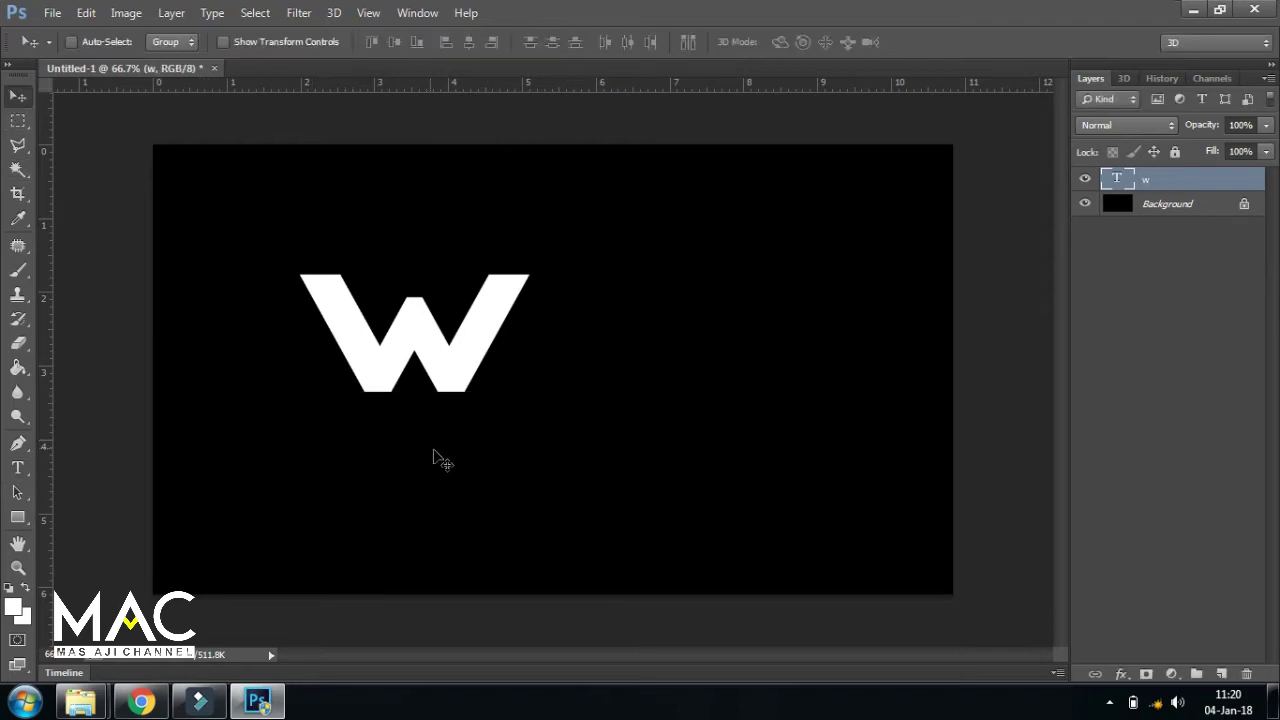
Step: Duplicate the W to its right and change the copy to 'o'
{"action": "left_click_drag", "start_coordinate": [457, 374], "coordinate": [703, 373]}
{"action": "left_click", "coordinate": [17, 468]}
{"action": "left_click_drag", "start_coordinate": [578, 297], "coordinate": [790, 335]}
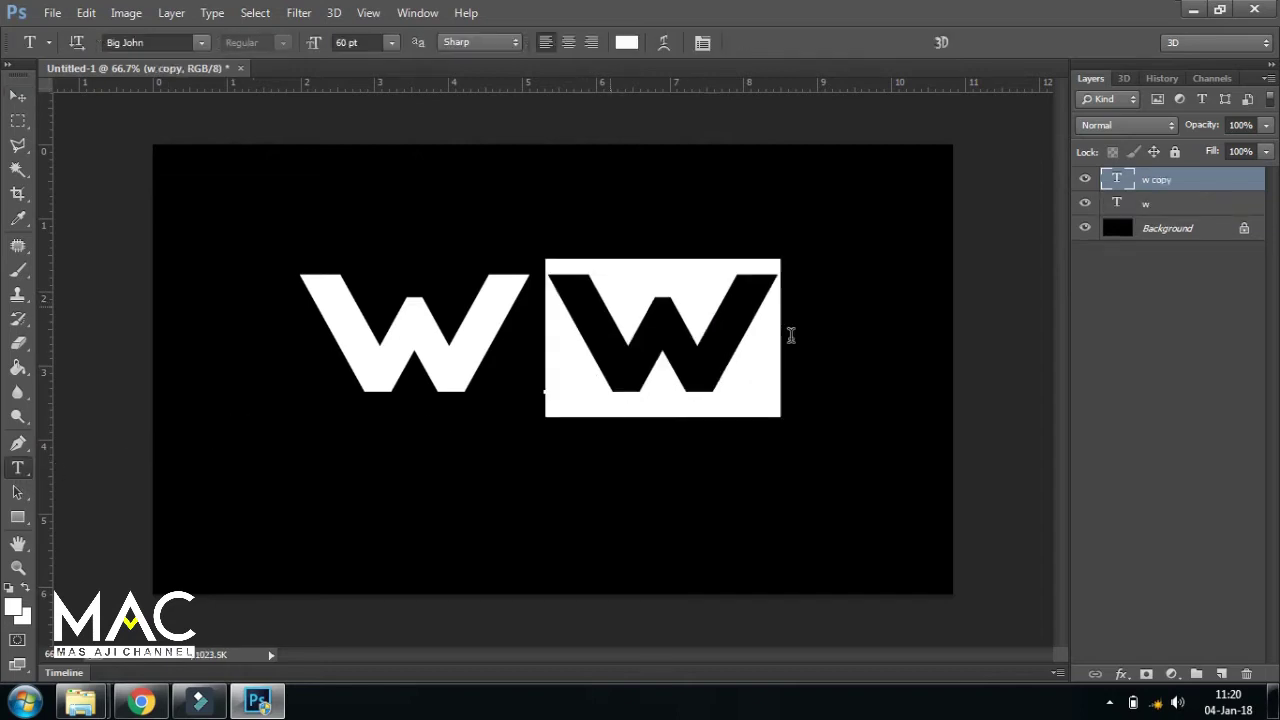
{"action": "key", "text": "BackSpace"}
{"action": "type", "text": "o"}
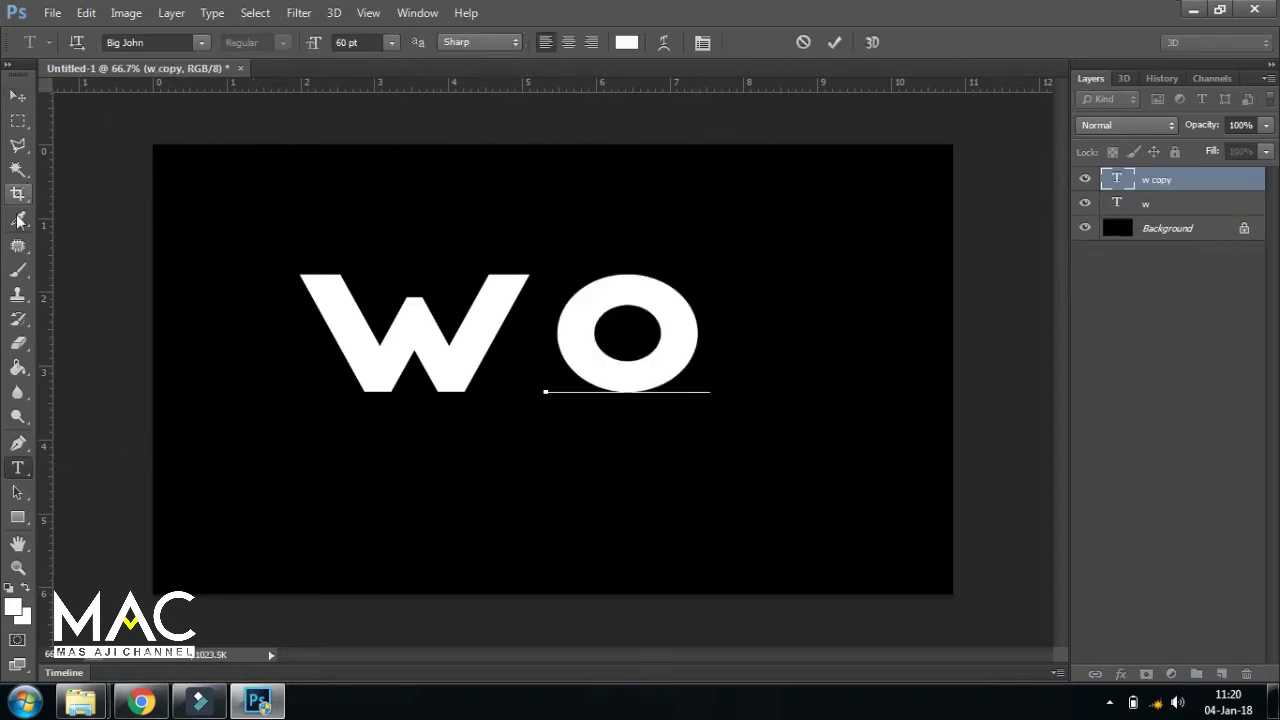
{"action": "left_click", "coordinate": [18, 97]}
Step: Duplicate the O as a final 'w', then move all three letters toward the centre
{"action": "left_click_drag", "start_coordinate": [678, 349], "coordinate": [862, 344]}
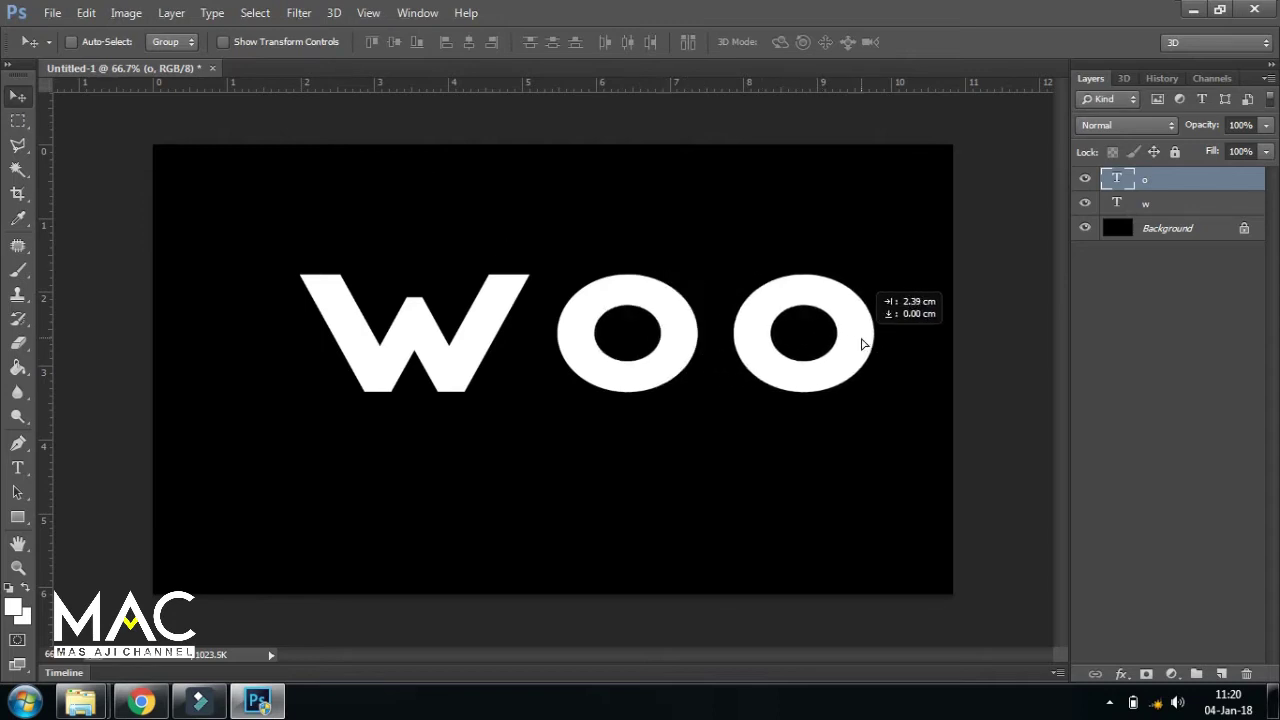
{"action": "left_click", "coordinate": [18, 467]}
{"action": "left_click_drag", "start_coordinate": [738, 310], "coordinate": [864, 312]}
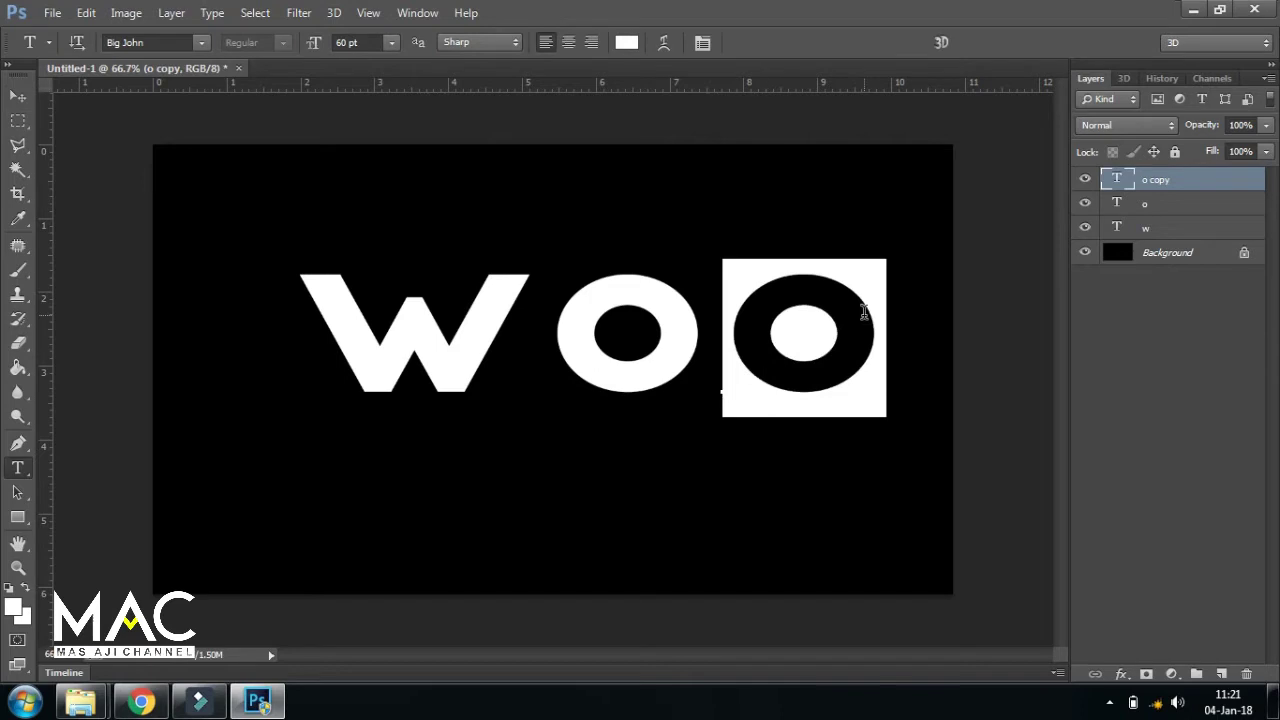
{"action": "key", "text": "BackSpace"}
{"action": "type", "text": "w"}
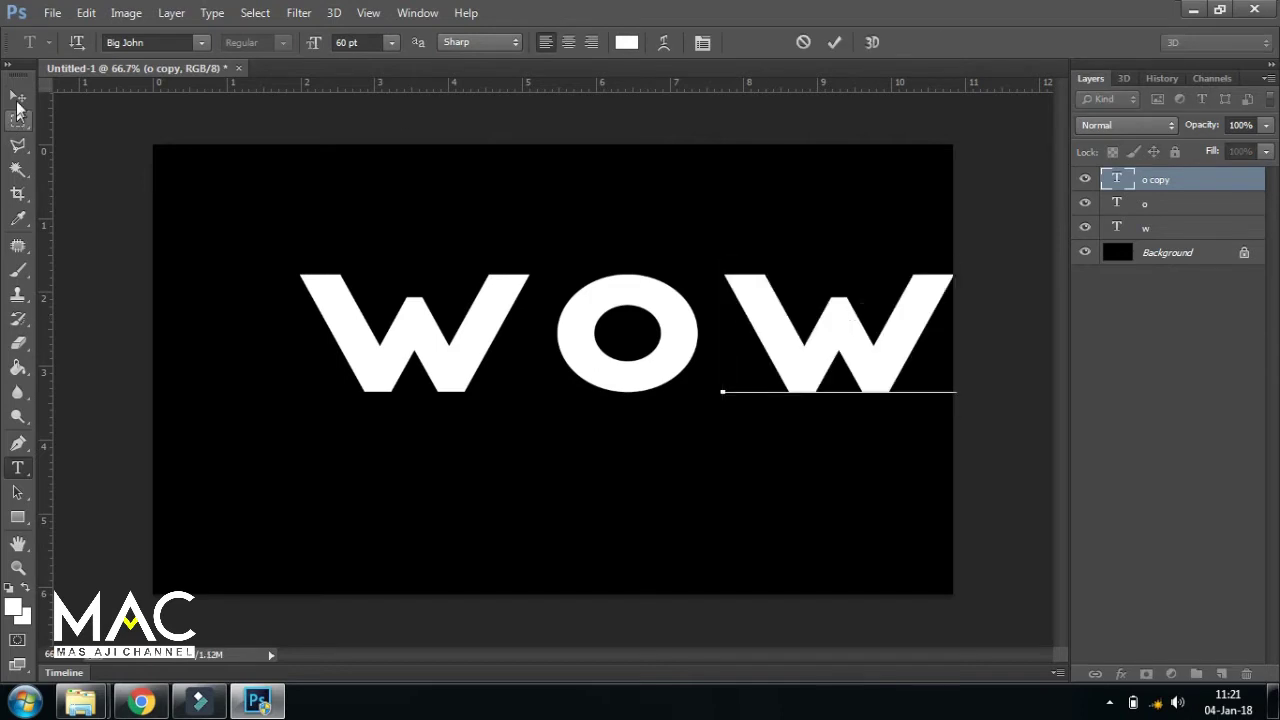
{"action": "left_click", "coordinate": [17, 99]}
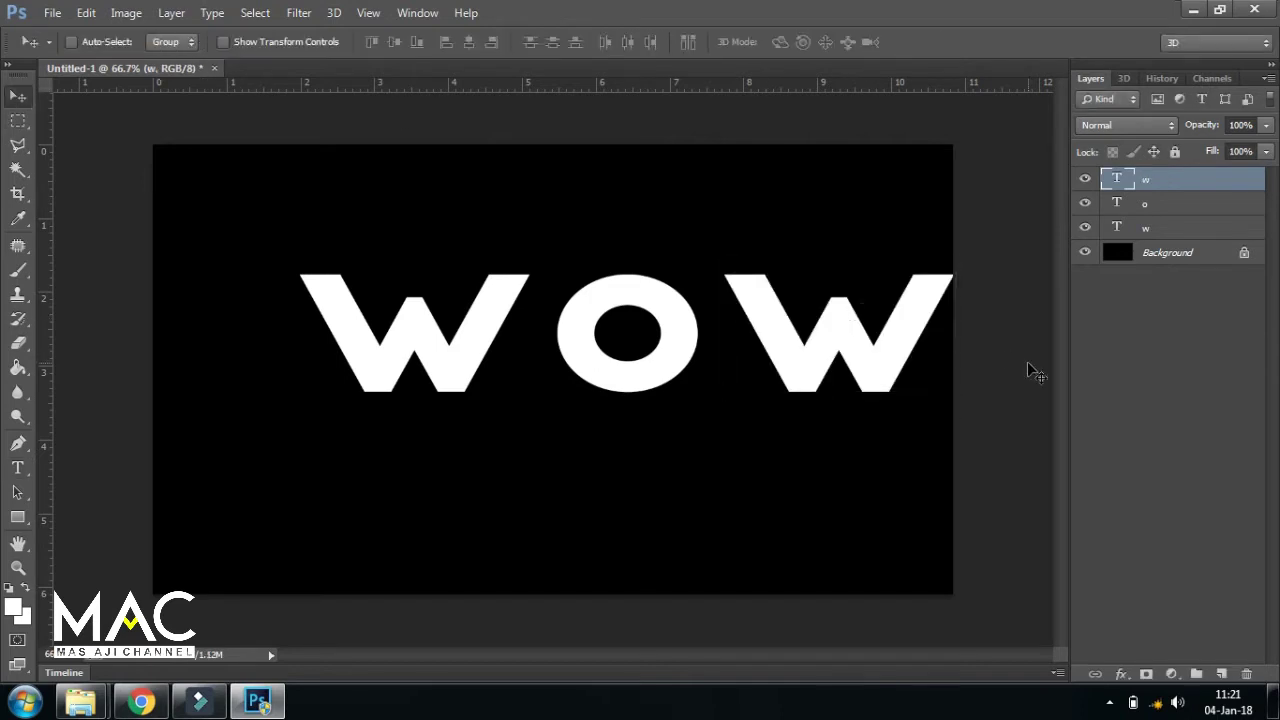
{"action": "left_click", "coordinate": [1158, 233], "text": "shift"}
{"action": "left_click_drag", "start_coordinate": [778, 346], "coordinate": [700, 393]}
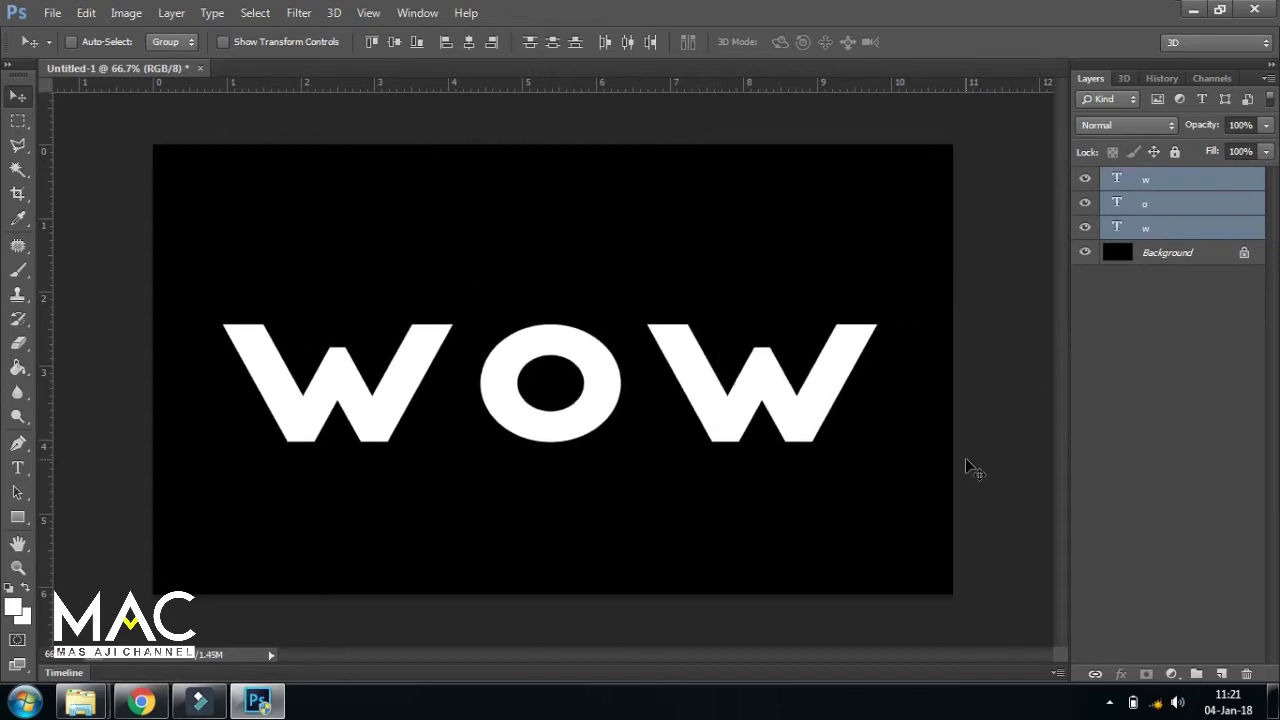
Step: Convert the background to Layer 0 and add vertical and horizontal centre guides
{"action": "left_click", "coordinate": [1178, 280]}
{"action": "double_click", "coordinate": [1165, 255]}
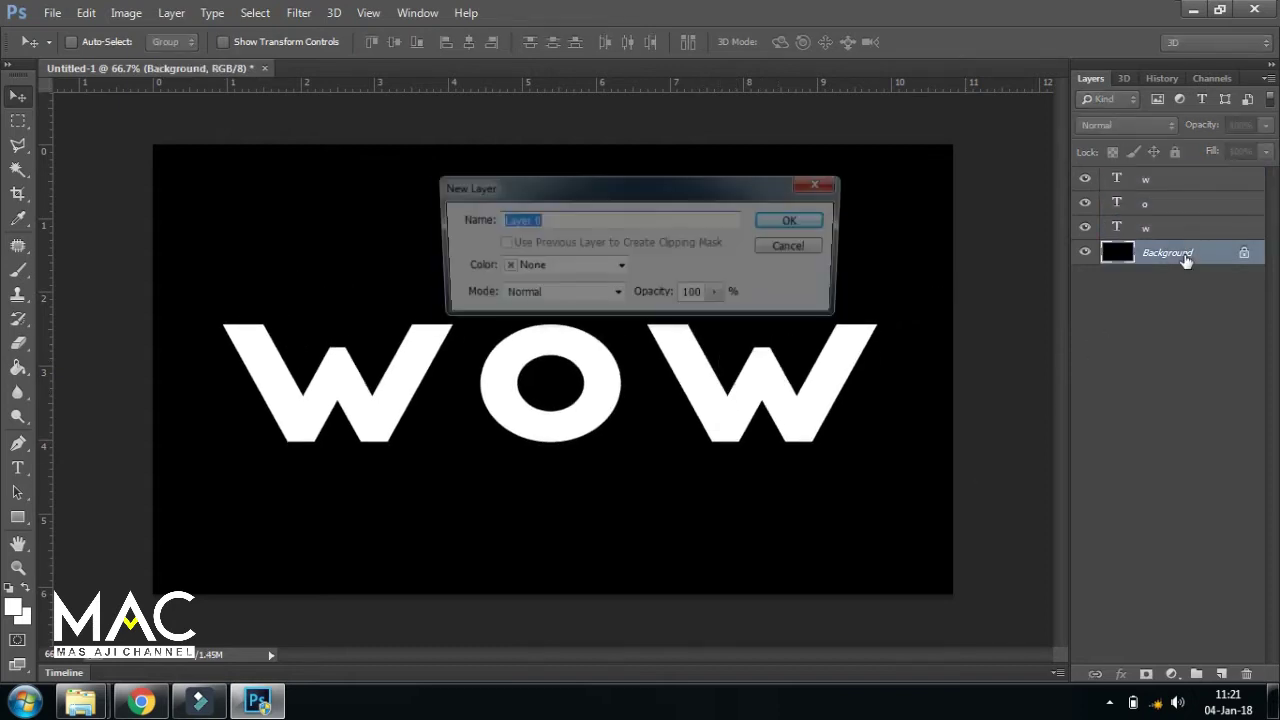
{"action": "left_click", "coordinate": [818, 226]}
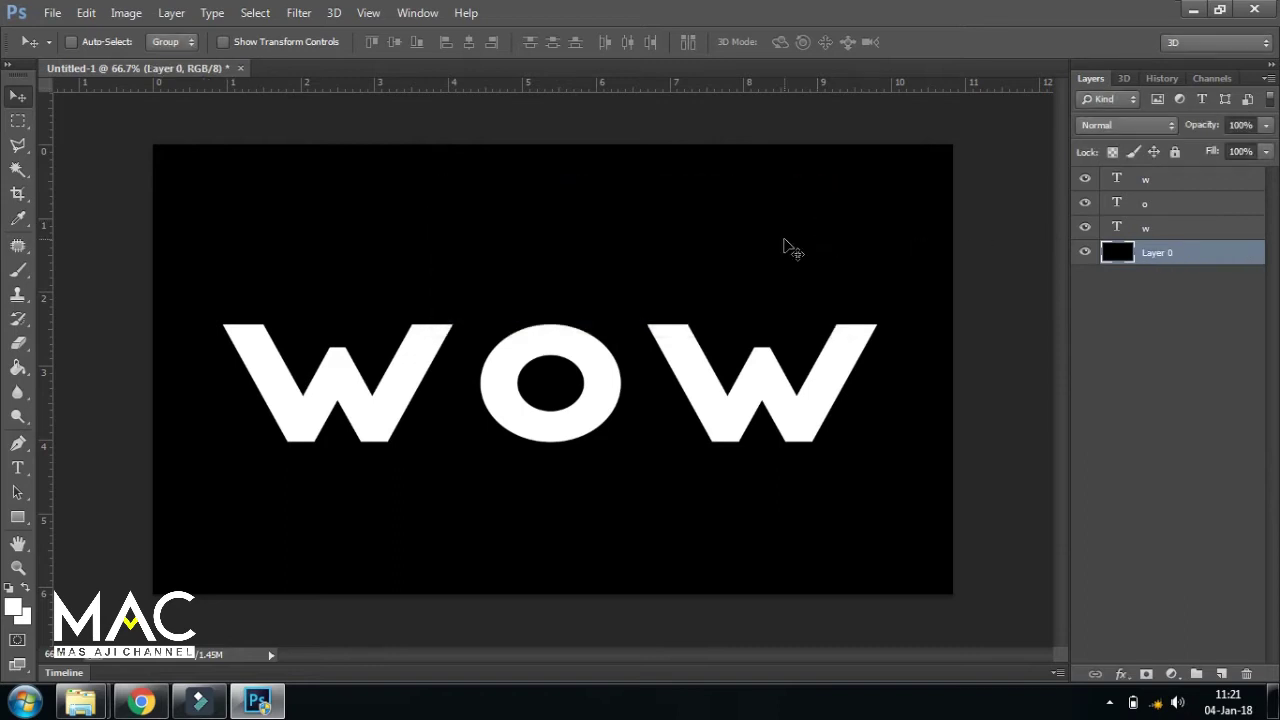
{"action": "key", "text": "ctrl+t"}
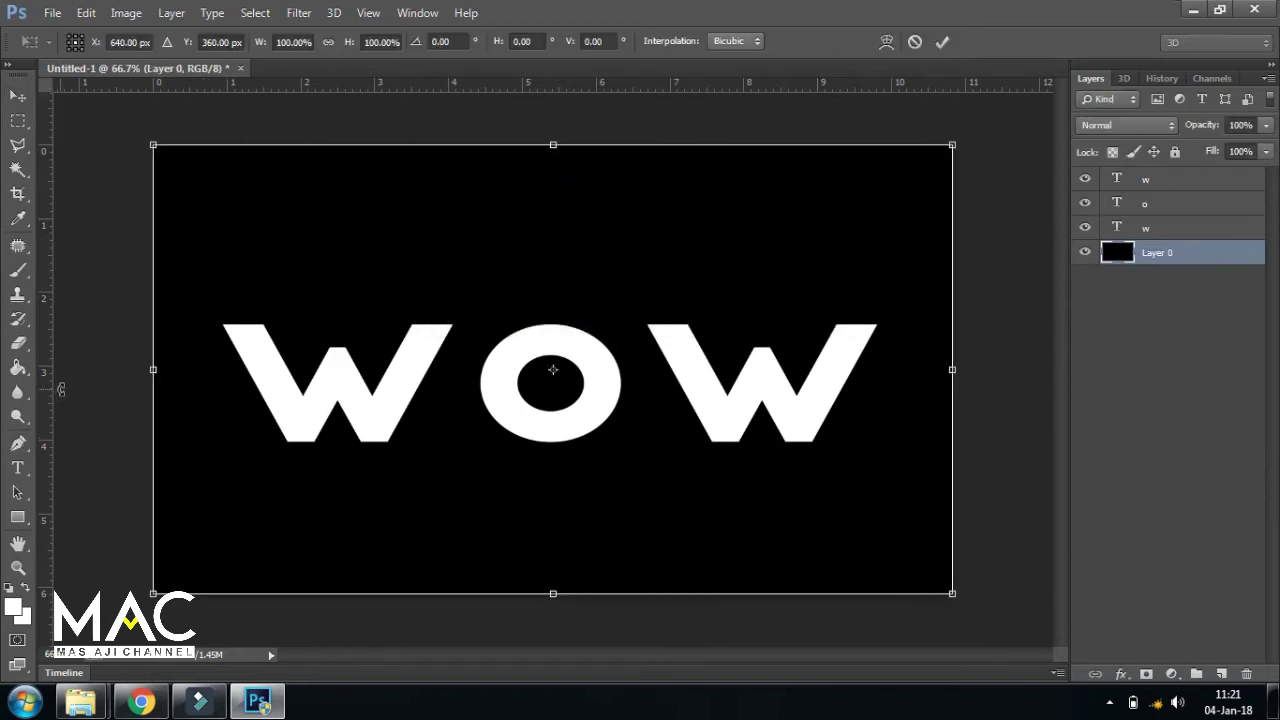
{"action": "left_click_drag", "start_coordinate": [48, 318], "coordinate": [552, 310]}
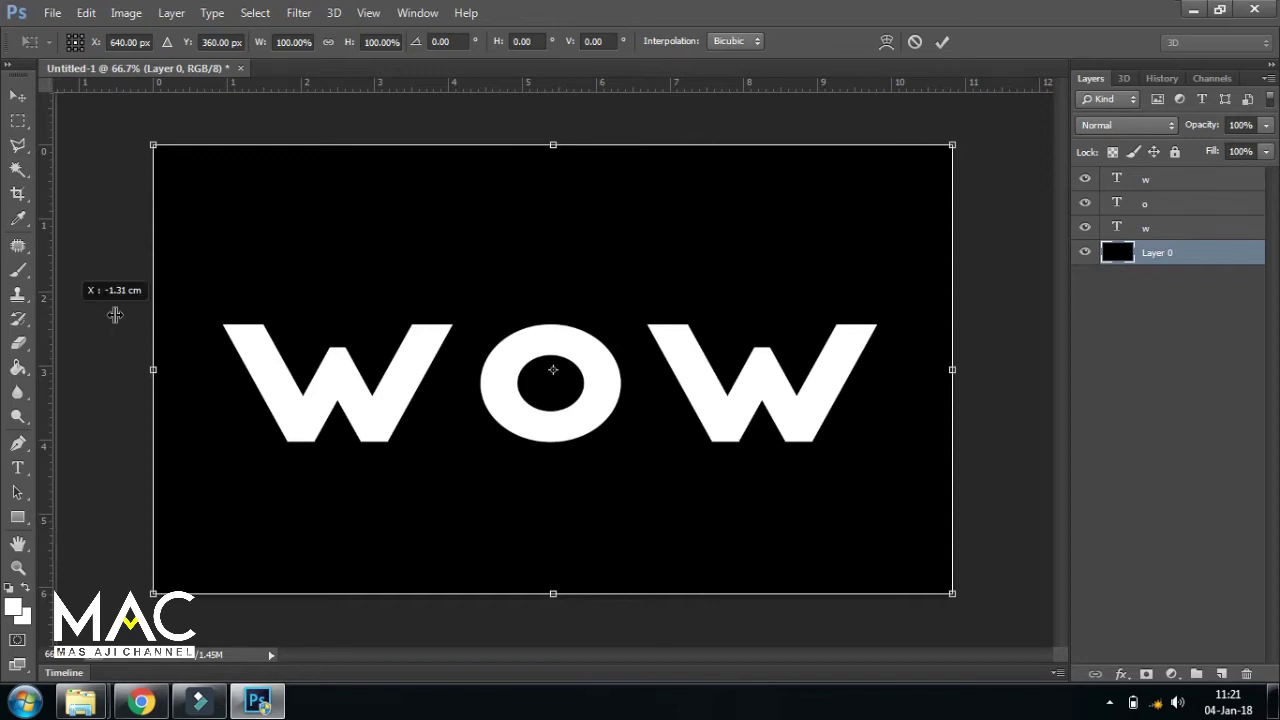
{"action": "left_click_drag", "start_coordinate": [716, 90], "coordinate": [757, 369]}
{"action": "key", "text": "Return"}
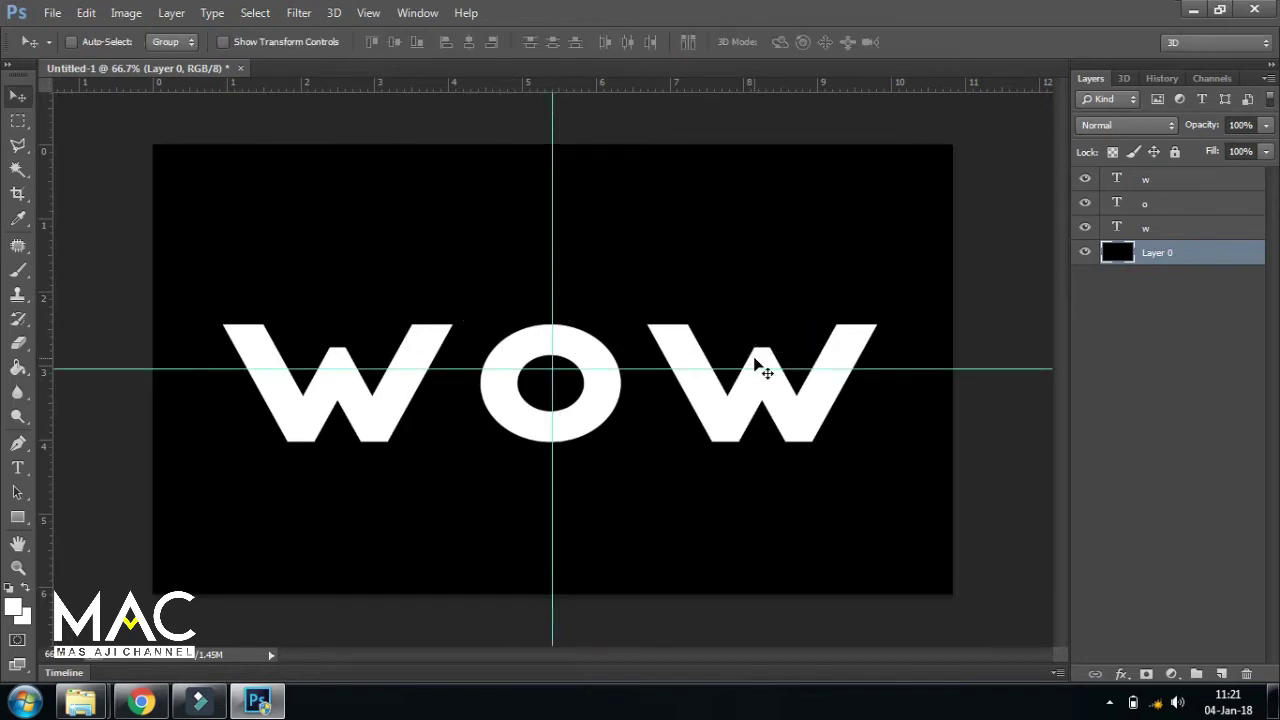
Step: Nudge both Ws inward and shift the whole WOW word up onto the guides
{"action": "left_click", "coordinate": [1132, 238]}
{"action": "key", "text": "Right"}
{"action": "key", "text": "Right"}
{"action": "key", "text": "Right"}
{"action": "key", "text": "Right"}
{"action": "key", "text": "Right"}
{"action": "key", "text": "Right"}
{"action": "key", "text": "Right"}
{"action": "key", "text": "Right"}
{"action": "key", "text": "Right"}
{"action": "key", "text": "Right"}
{"action": "key", "text": "Right"}
{"action": "key", "text": "Right"}
{"action": "key", "text": "Right"}
{"action": "key", "text": "Right"}
{"action": "key", "text": "Right"}
{"action": "key", "text": "Right"}
{"action": "key", "text": "Right"}
{"action": "key", "text": "Right"}
{"action": "key", "text": "Right"}
{"action": "key", "text": "Right"}
{"action": "key", "text": "Right"}
{"action": "key", "text": "Right"}
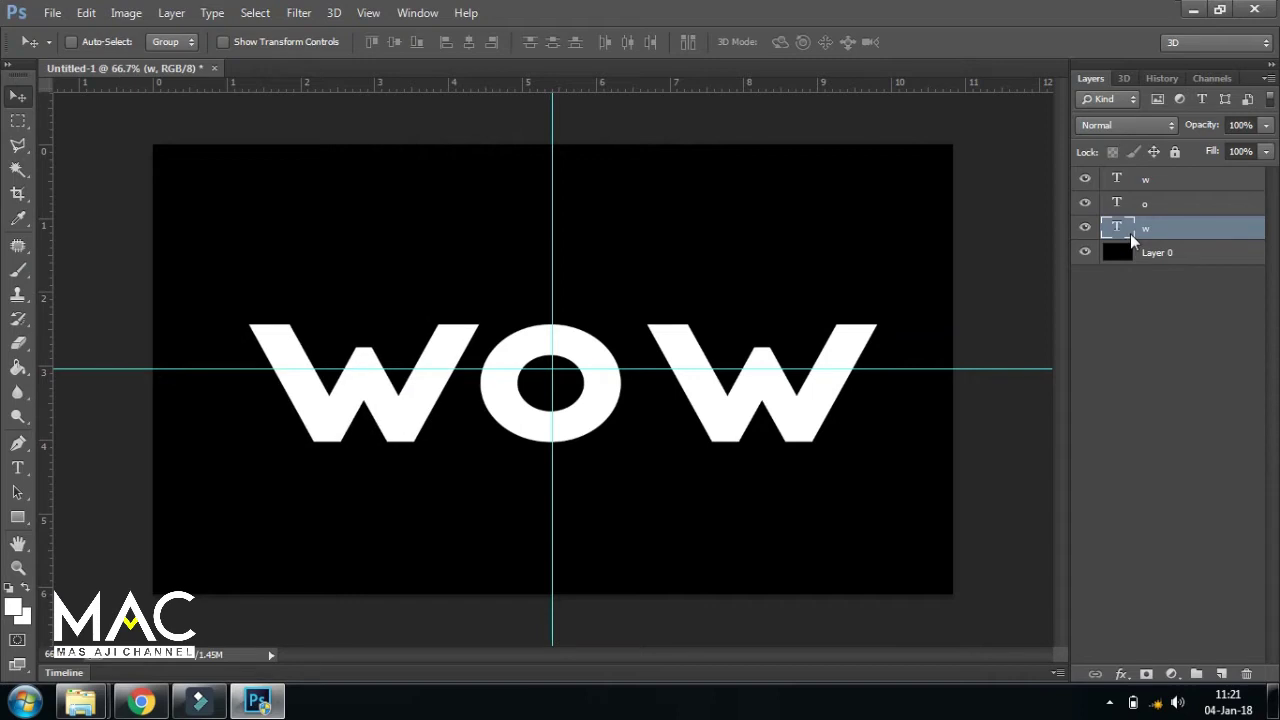
{"action": "left_click", "coordinate": [1131, 185]}
{"action": "key", "text": "Left"}
{"action": "key", "text": "Left"}
{"action": "key", "text": "Left"}
{"action": "key", "text": "Left"}
{"action": "key", "text": "Left"}
{"action": "key", "text": "Left"}
{"action": "key", "text": "Left"}
{"action": "key", "text": "Left"}
{"action": "key", "text": "Left"}
{"action": "key", "text": "Left"}
{"action": "key", "text": "Left"}
{"action": "key", "text": "Left"}
{"action": "key", "text": "Left"}
{"action": "key", "text": "Left"}
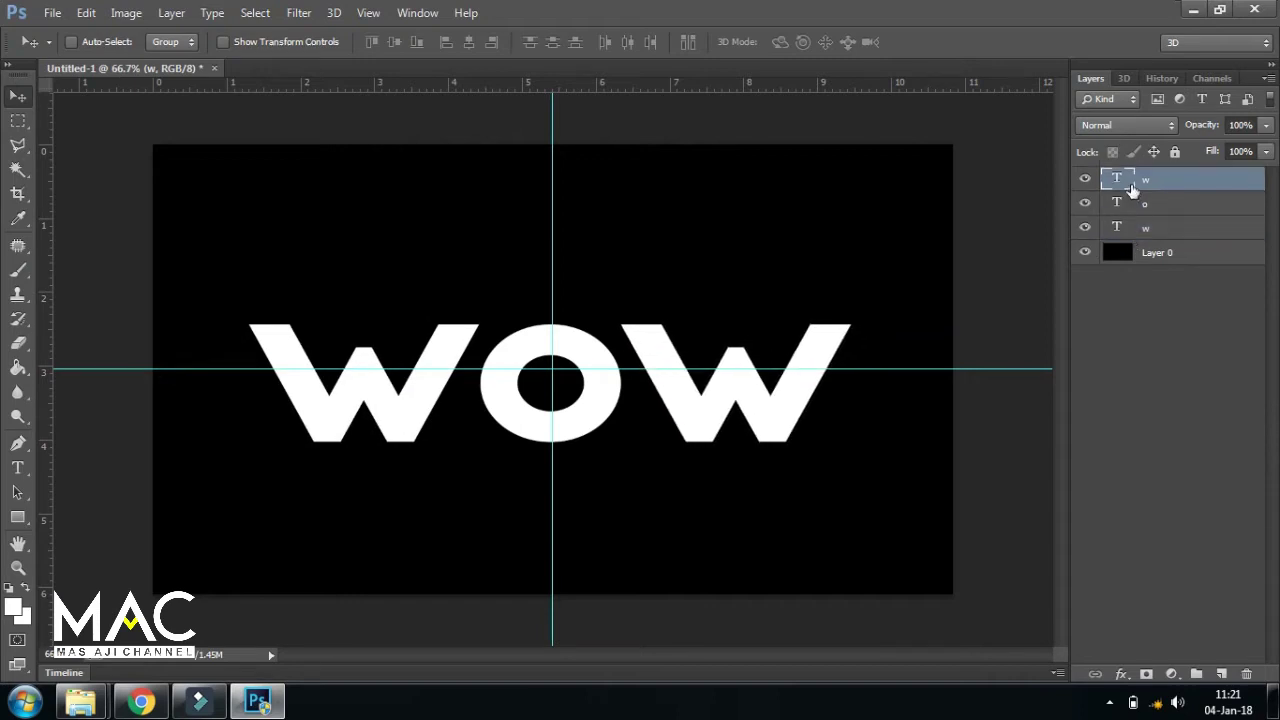
{"action": "left_click", "coordinate": [1159, 233], "text": "shift"}
{"action": "key", "text": "ctrl+t"}
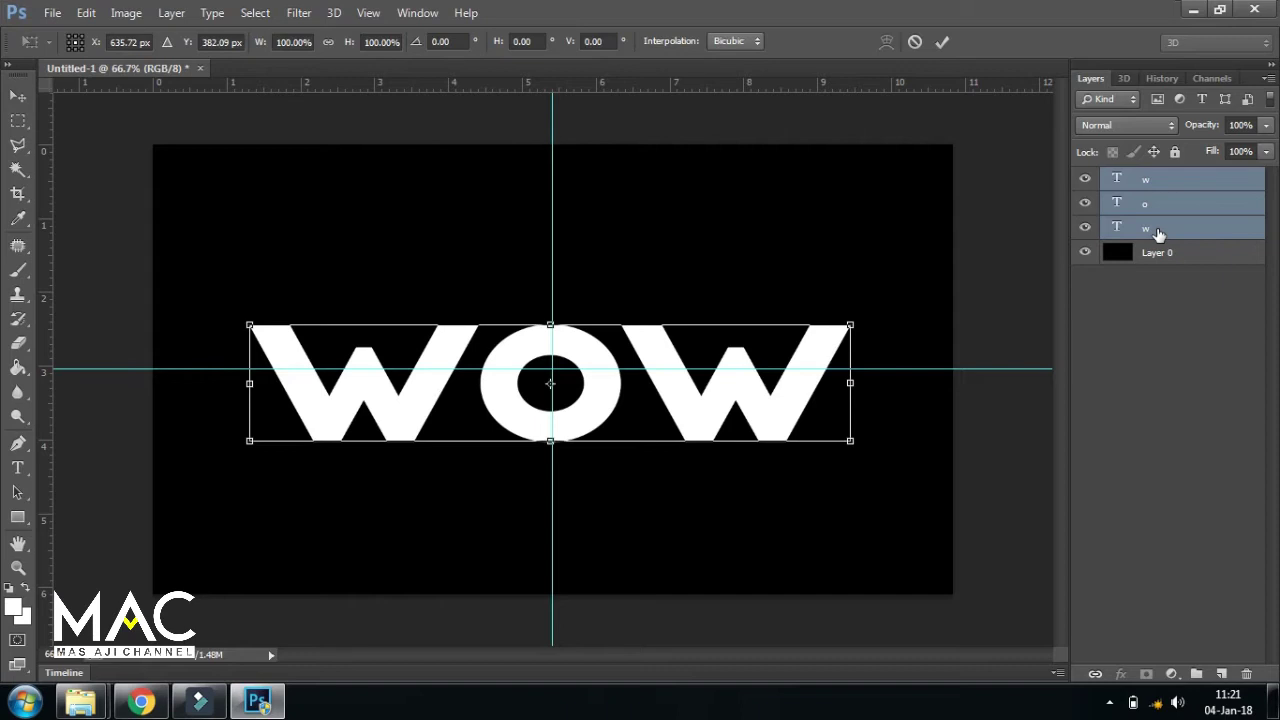
{"action": "key", "text": "Up"}
{"action": "key", "text": "Up"}
{"action": "key", "text": "Up"}
{"action": "key", "text": "Up"}
{"action": "key", "text": "Up"}
{"action": "key", "text": "Up"}
{"action": "key", "text": "Up"}
{"action": "key", "text": "Up"}
{"action": "key", "text": "Up"}
{"action": "key", "text": "Up"}
{"action": "key", "text": "Up"}
{"action": "key", "text": "Up"}
{"action": "key", "text": "Up"}
{"action": "key", "text": "Up"}
{"action": "key", "text": "Up"}
{"action": "key", "text": "Up"}
{"action": "key", "text": "Return"}
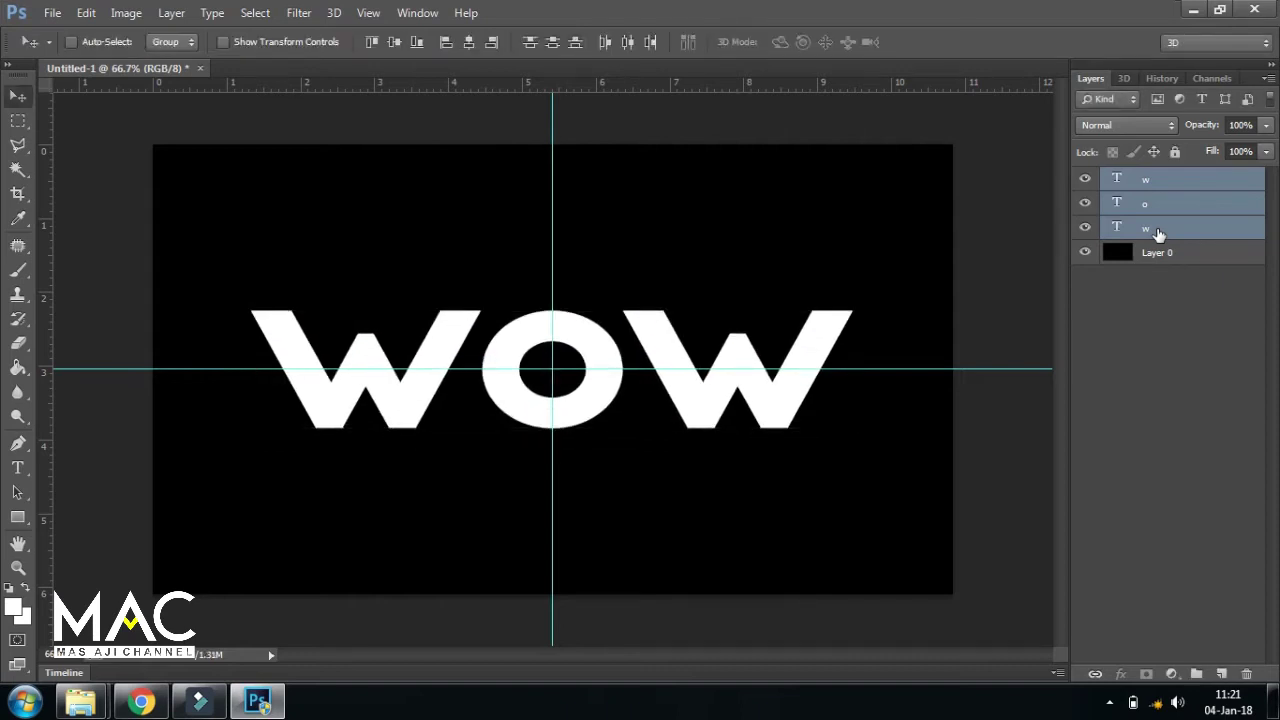
{"action": "left_click", "coordinate": [1177, 373]}
{"action": "left_click", "coordinate": [1178, 226]}
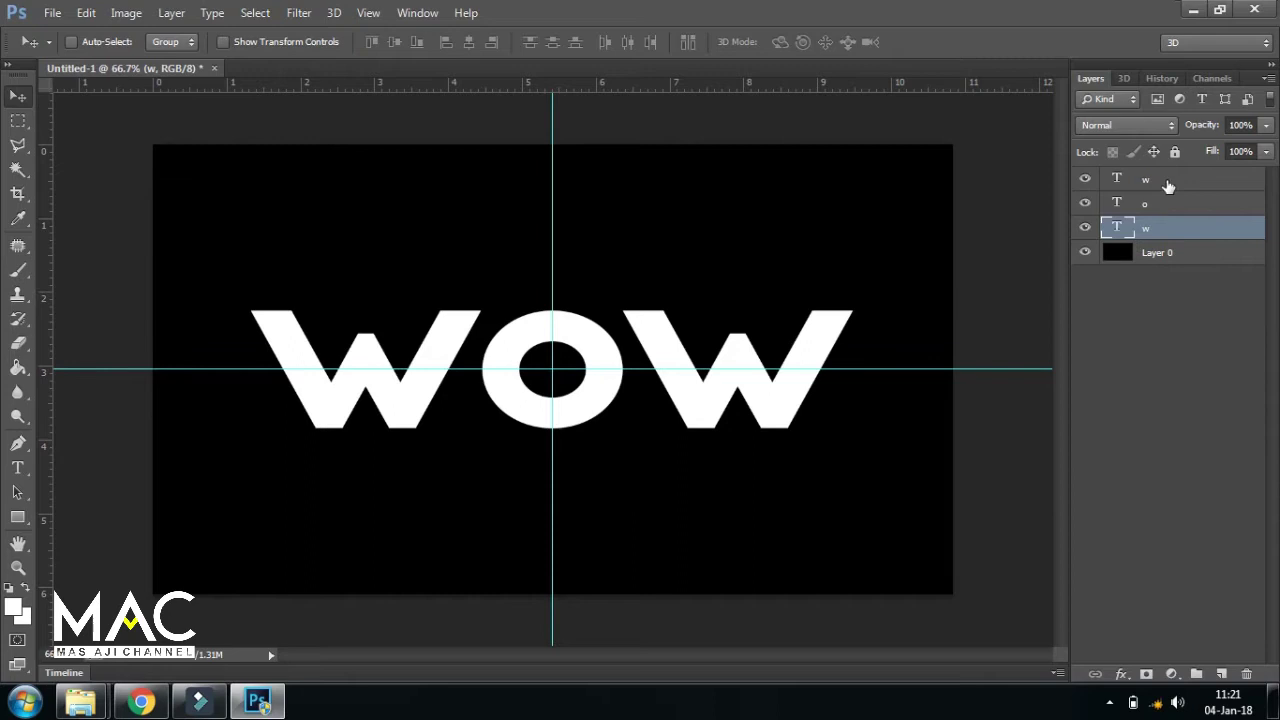
Step: Duplicate the w, o, w letter layers into a hidden Group 1 as a backup
{"action": "left_click", "coordinate": [1168, 186], "text": "shift"}
{"action": "key", "text": "ctrl+j"}
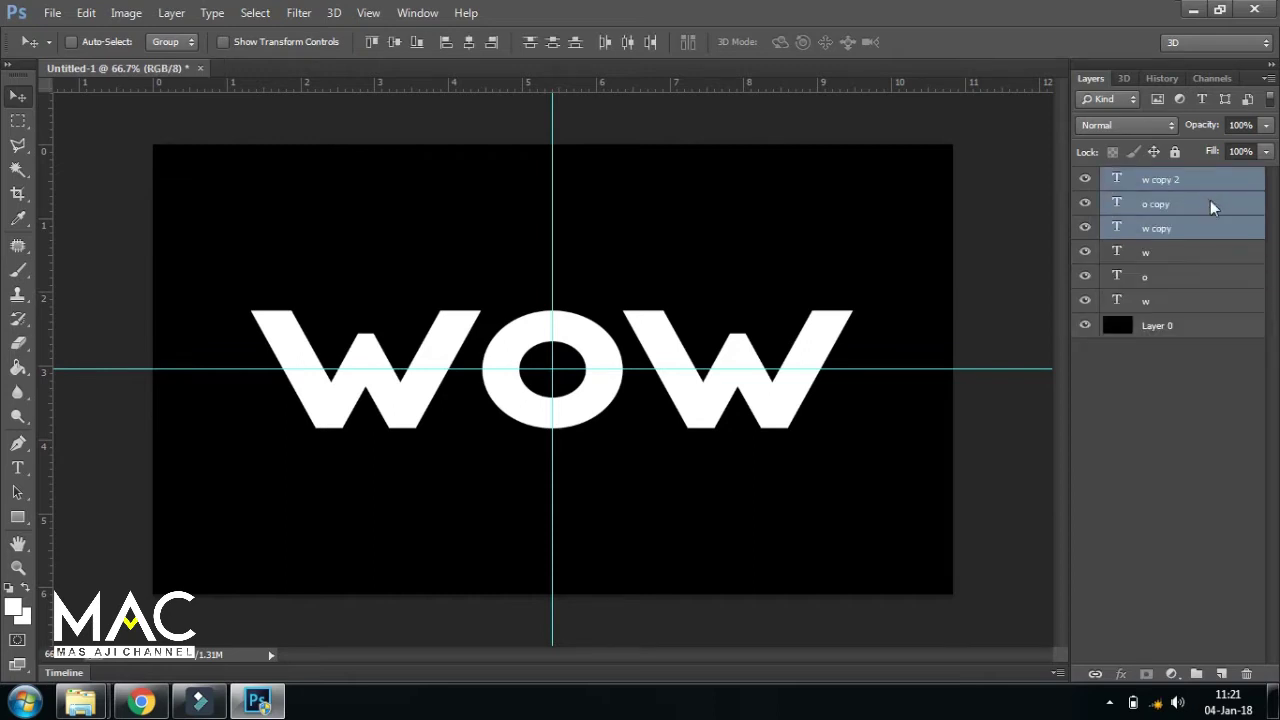
{"action": "left_click_drag", "start_coordinate": [1183, 240], "coordinate": [1196, 673]}
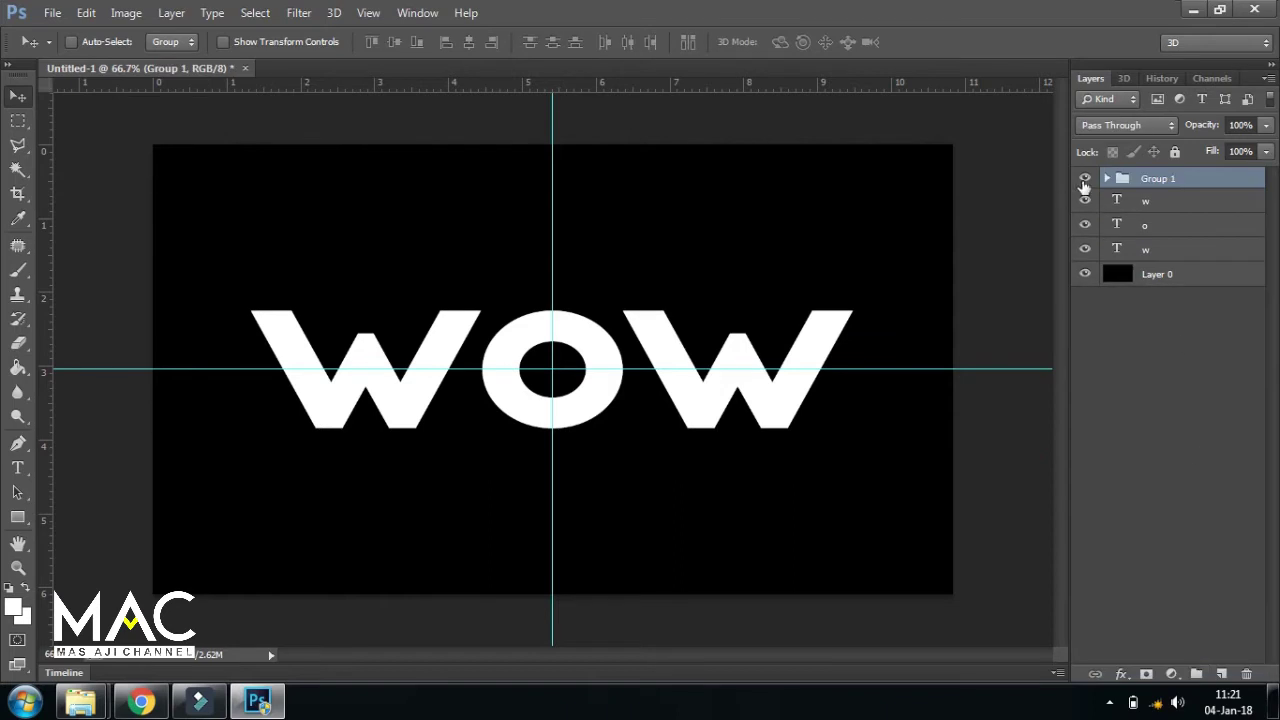
{"action": "left_click", "coordinate": [1085, 179]}
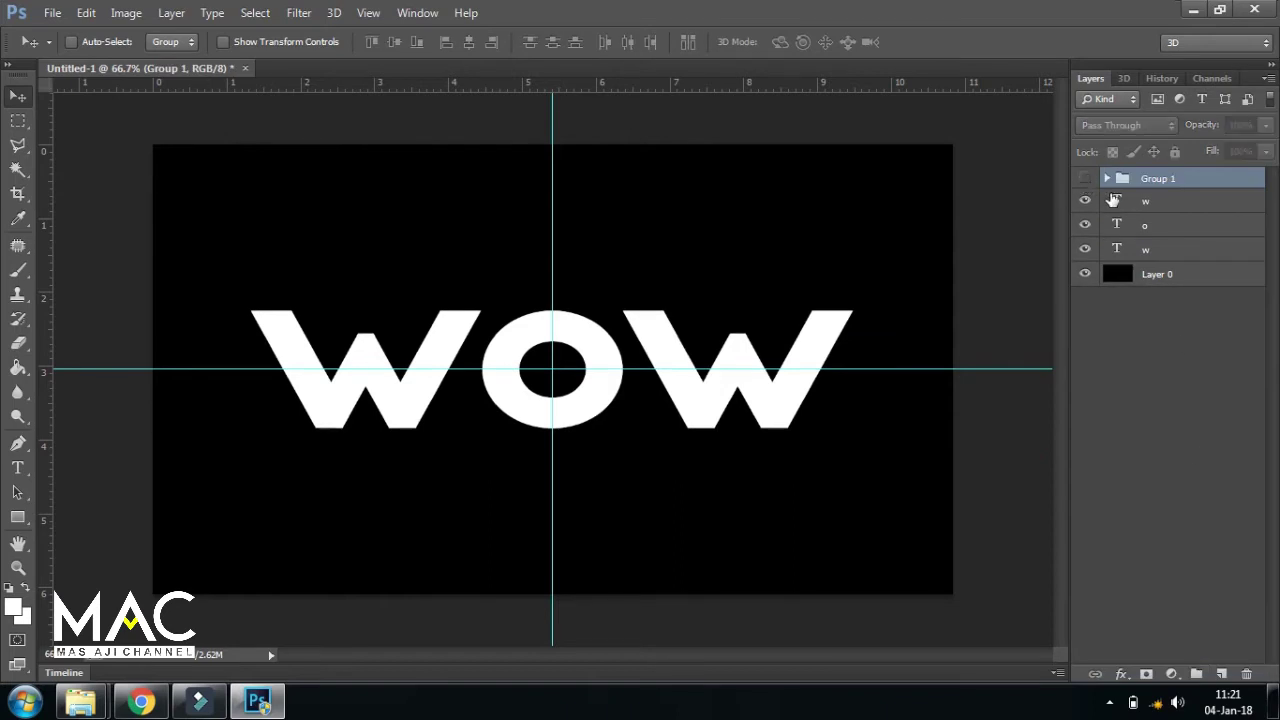
{"action": "left_click", "coordinate": [1168, 254]}
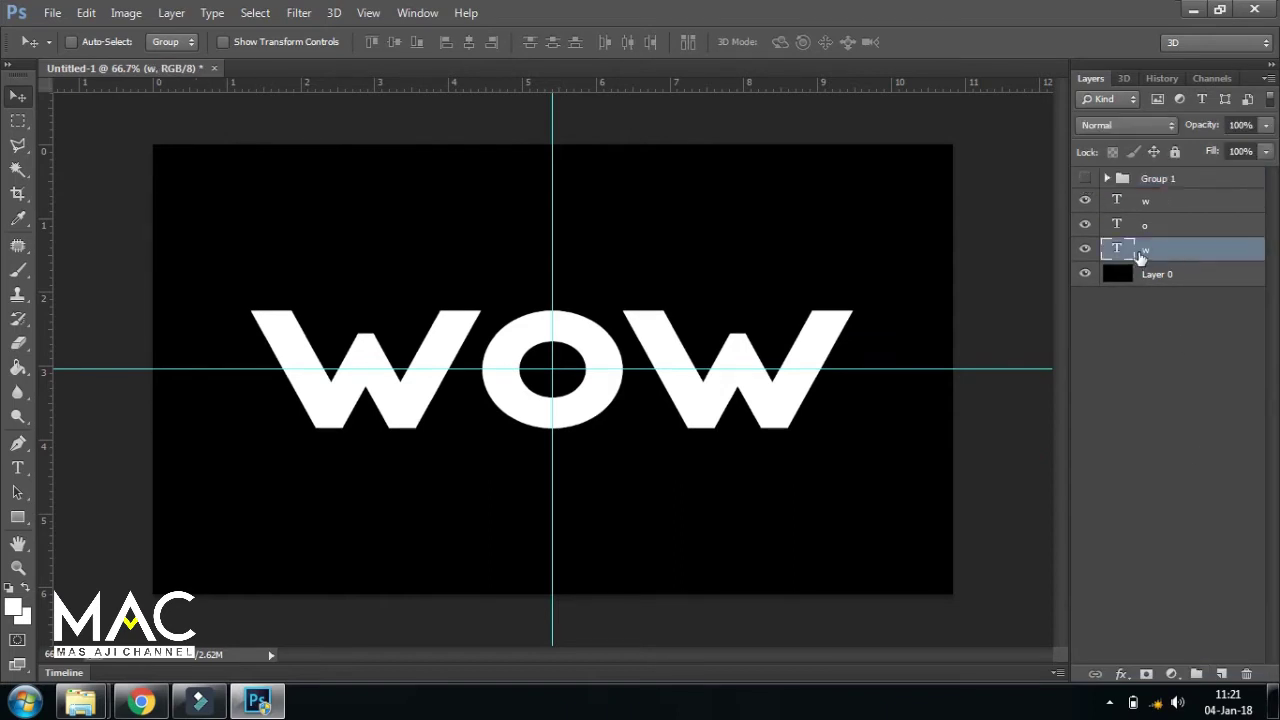
{"action": "left_click", "coordinate": [52, 12]}
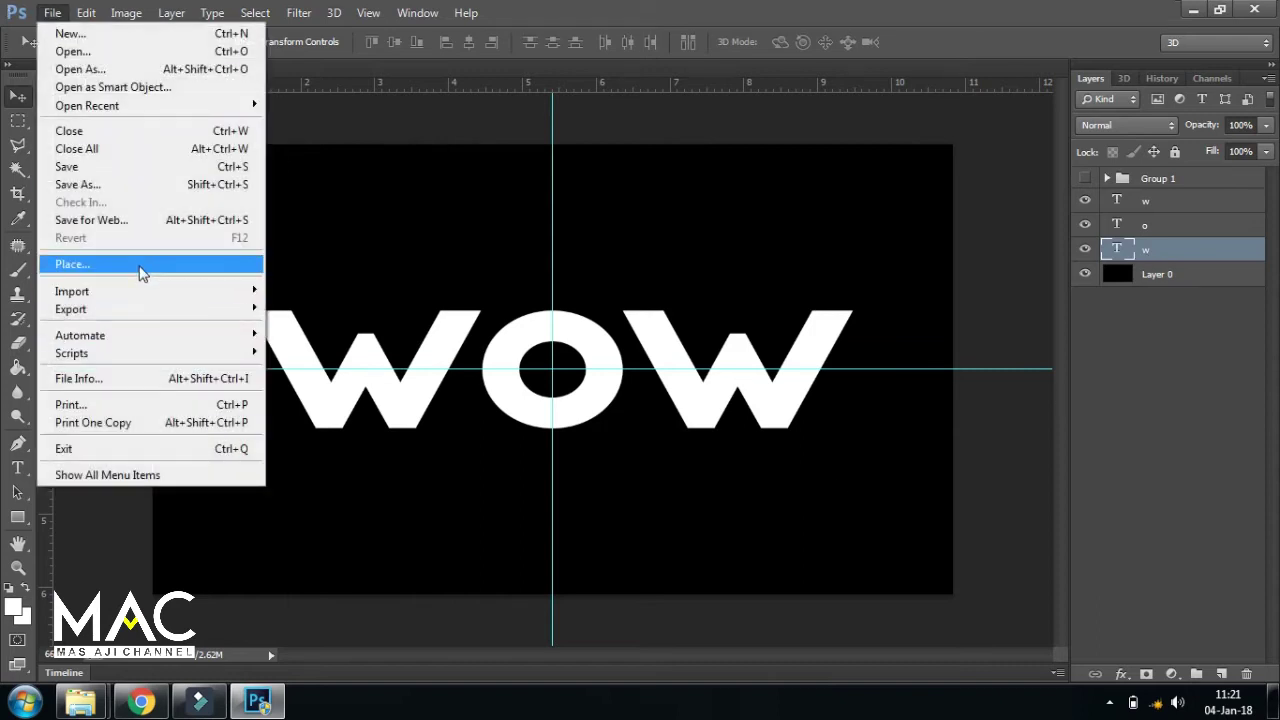
Step: Place the teal ink image OHT5G00 over the left W and clip it to that letter
{"action": "left_click", "coordinate": [143, 266]}
{"action": "left_click_drag", "start_coordinate": [391, 12], "coordinate": [631, 63]}
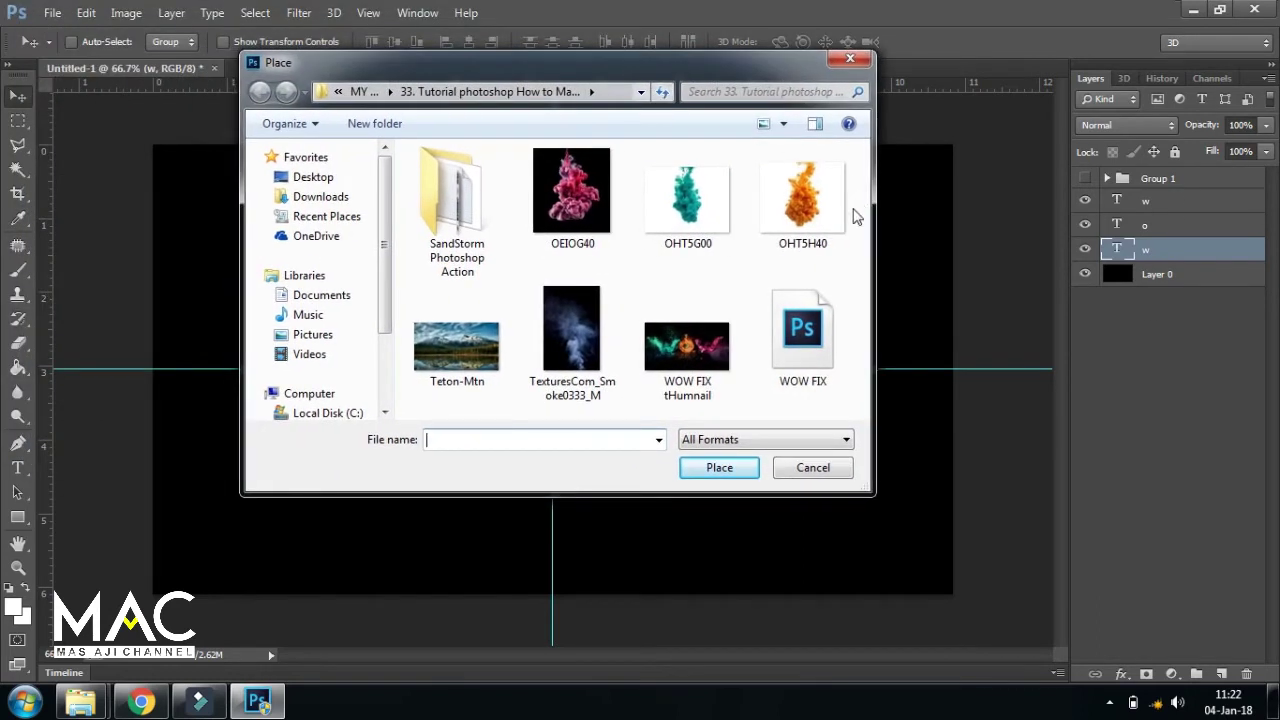
{"action": "left_click", "coordinate": [687, 196]}
{"action": "left_click", "coordinate": [719, 466]}
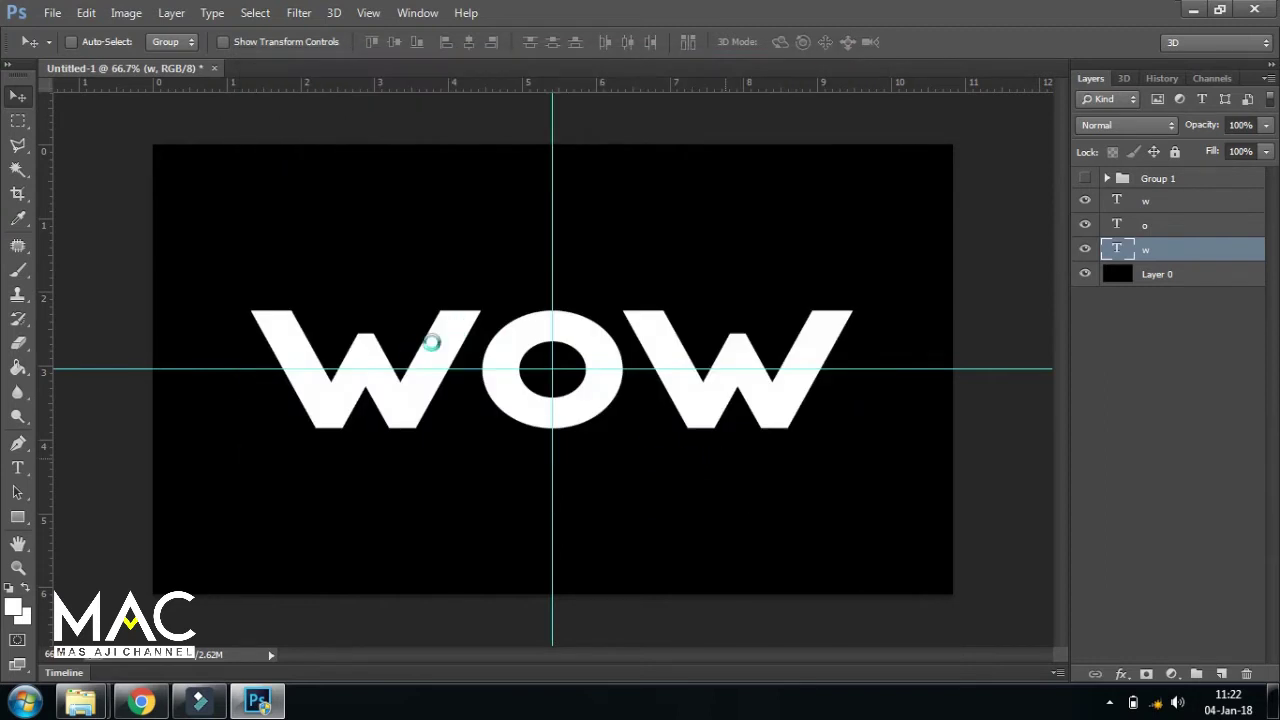
{"action": "left_click_drag", "start_coordinate": [760, 397], "coordinate": [578, 400]}
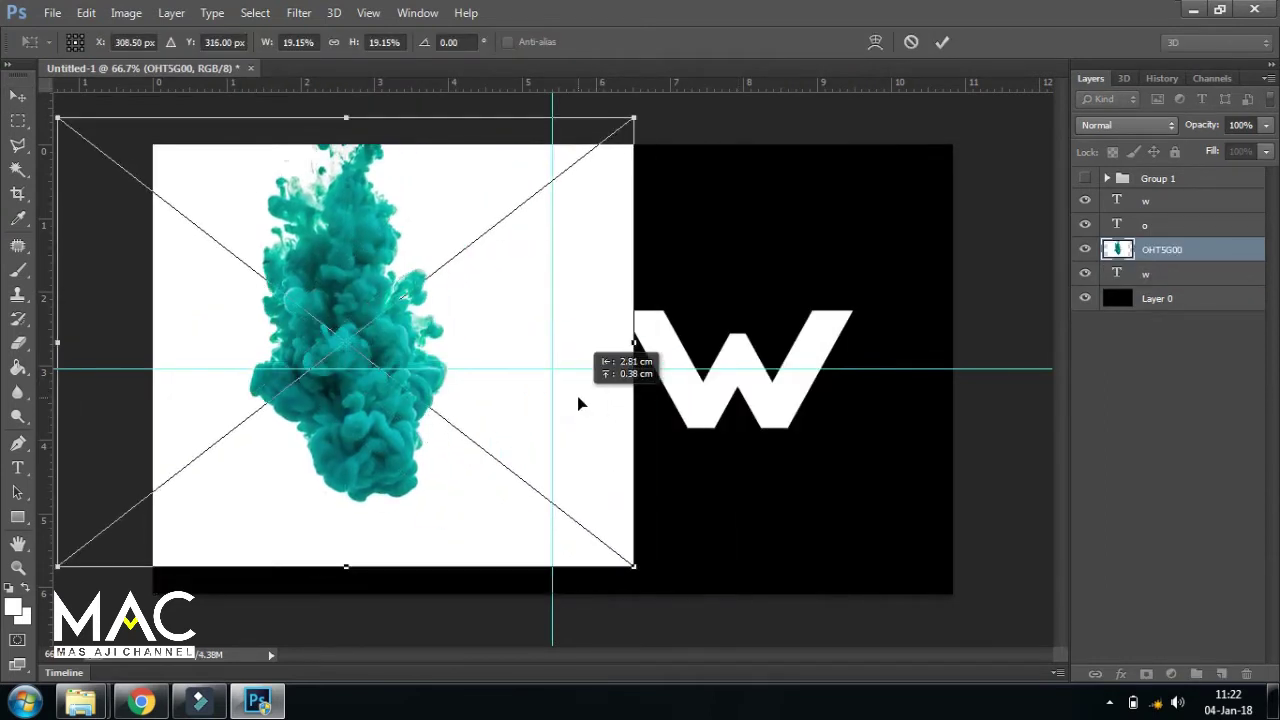
{"action": "key", "text": "Return"}
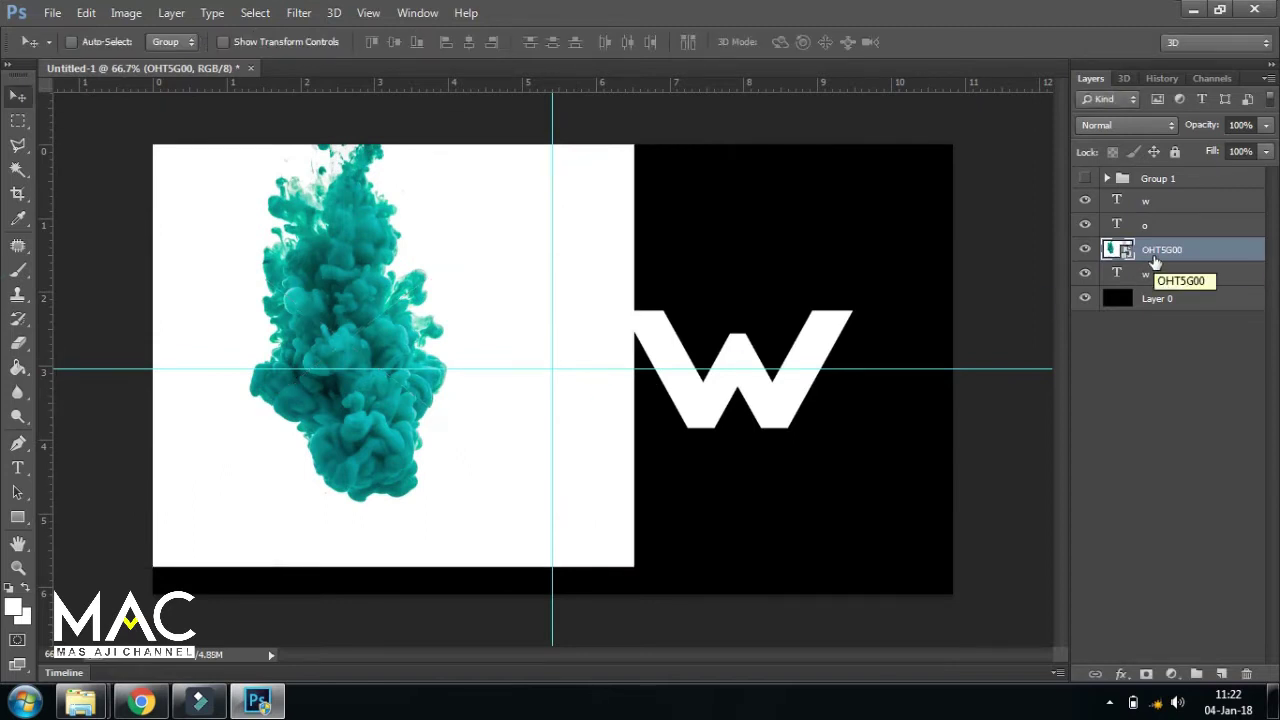
{"action": "left_click_drag", "start_coordinate": [1158, 275], "coordinate": [1157, 259]}
{"action": "left_click", "coordinate": [1157, 259], "text": "alt"}
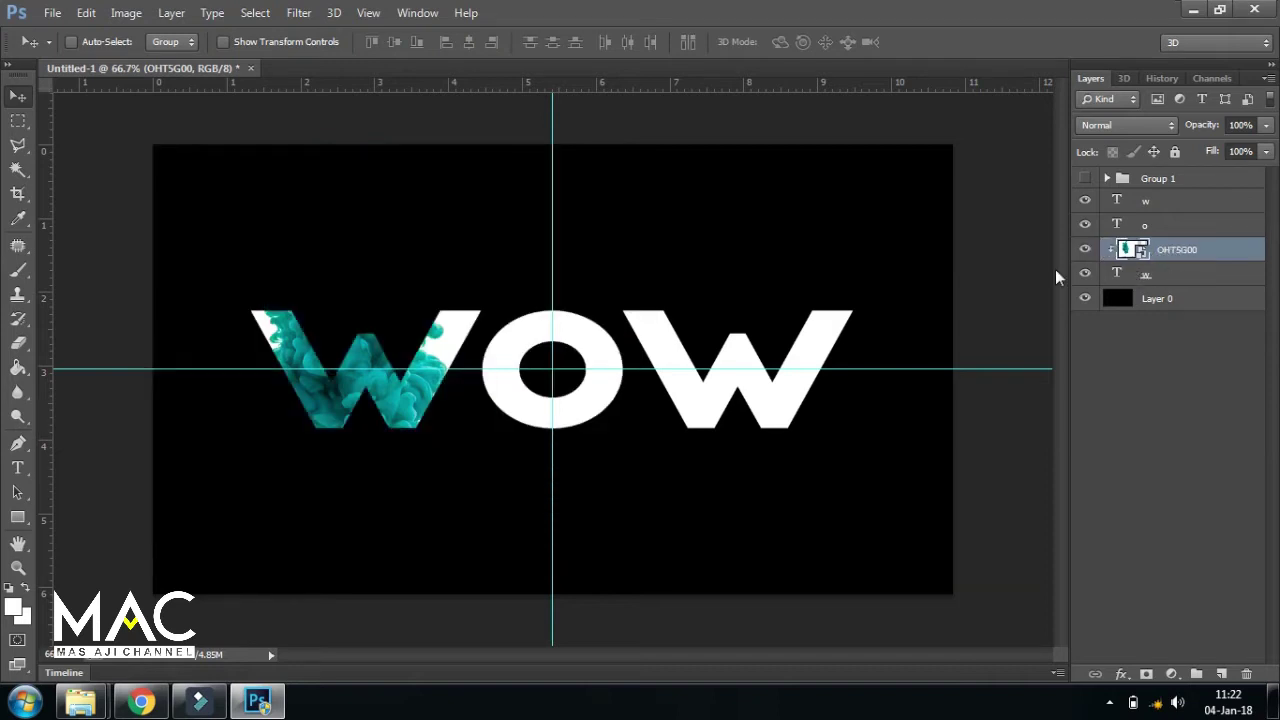
Step: Scale the teal ink to about 26% and position it to cover the whole W
{"action": "key", "text": "ctrl+t"}
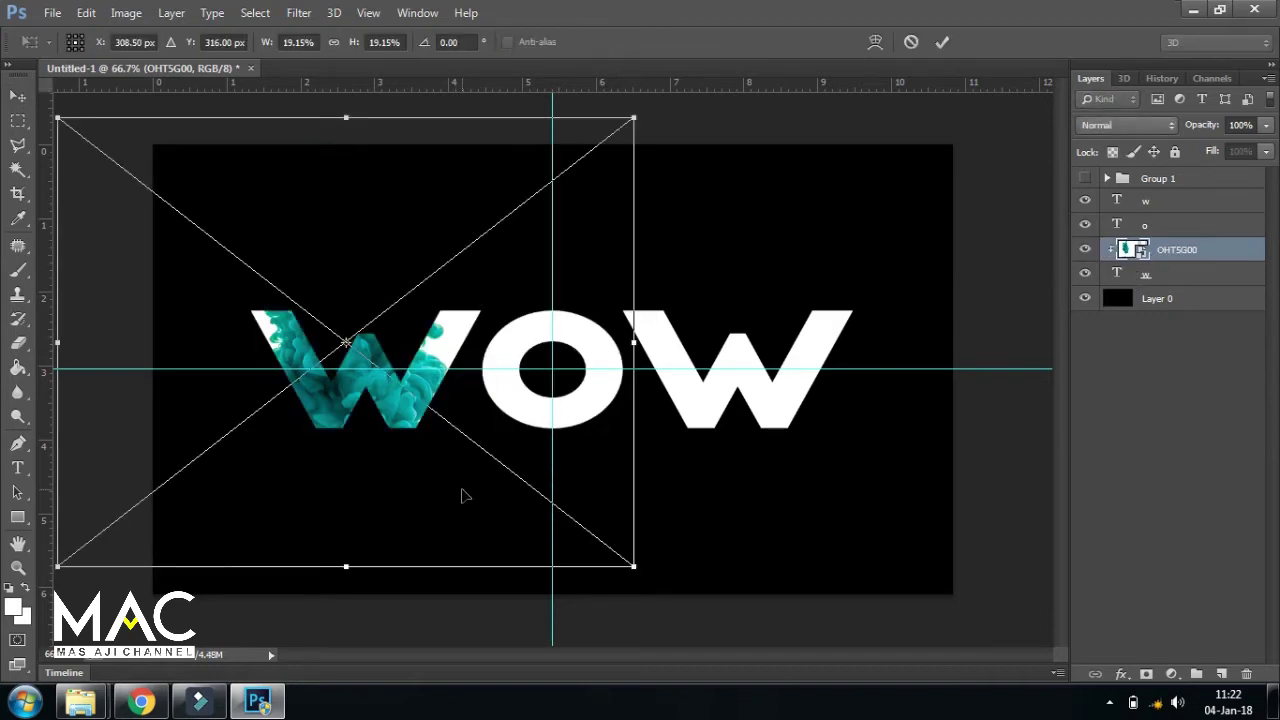
{"action": "left_click_drag", "start_coordinate": [462, 495], "coordinate": [462, 441]}
{"action": "key", "text": "ctrl+minus"}
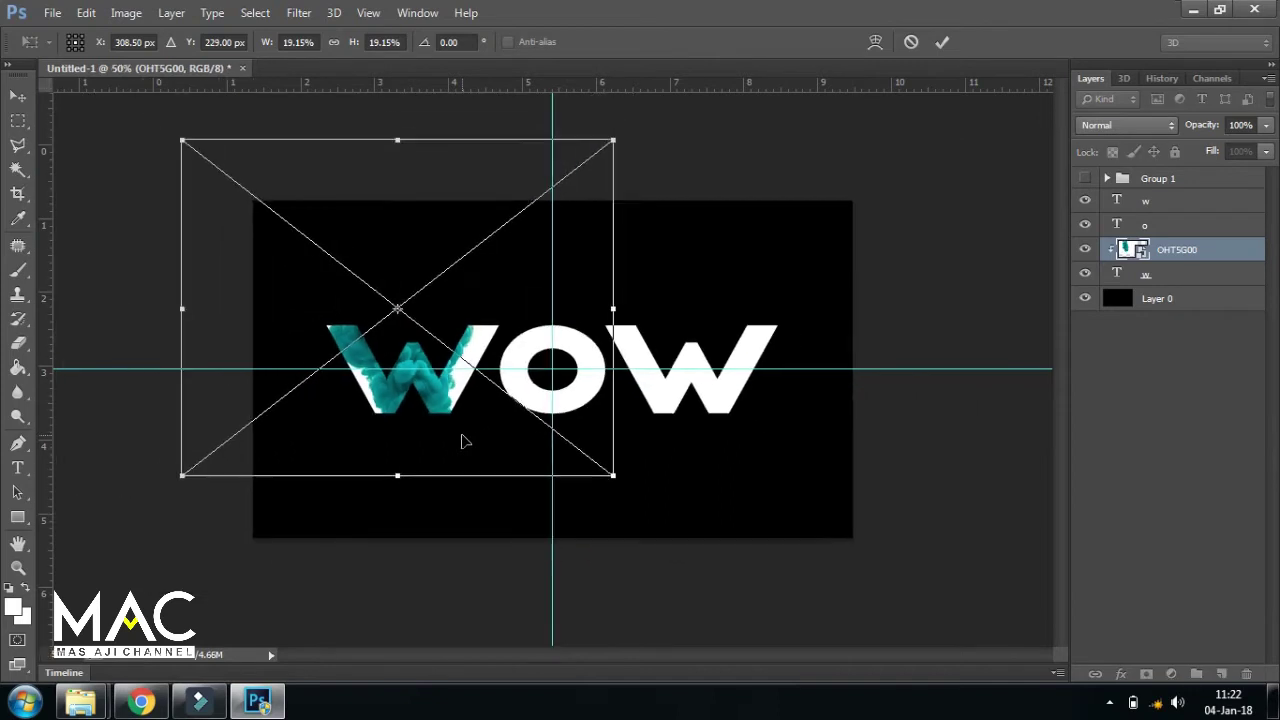
{"action": "left_click_drag", "start_coordinate": [612, 473], "coordinate": [651, 505]}
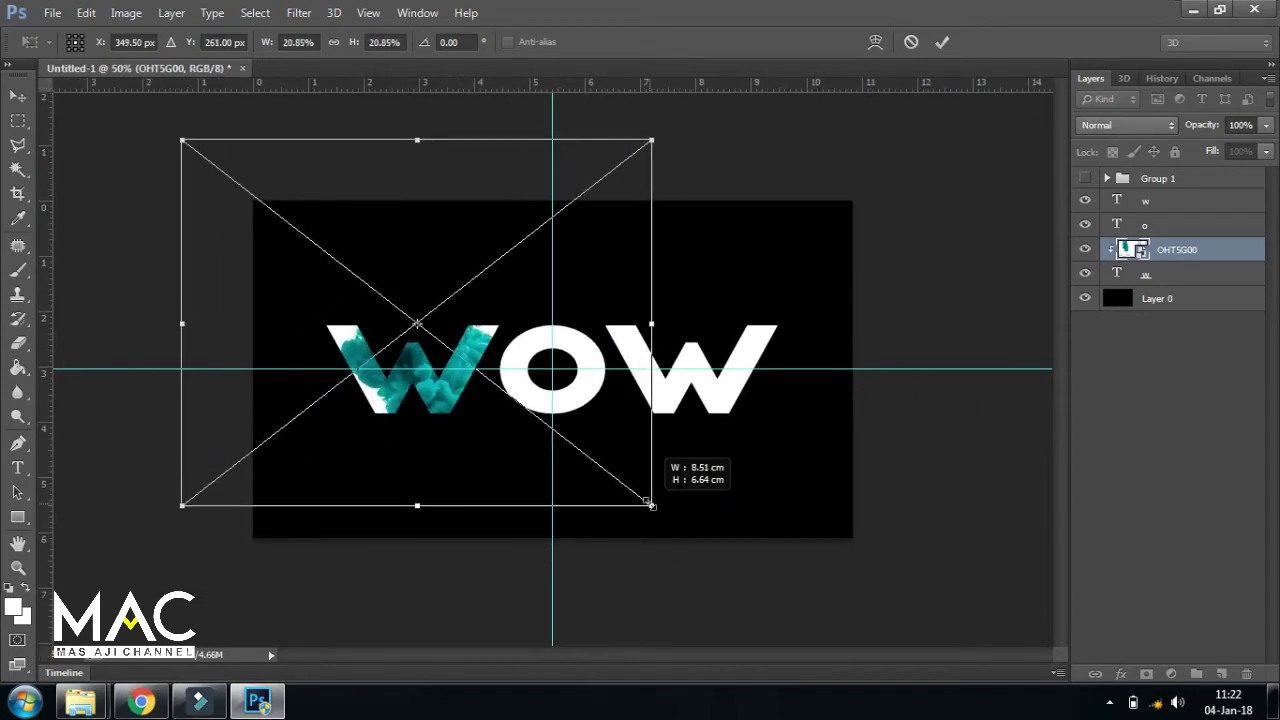
{"action": "left_click_drag", "start_coordinate": [178, 142], "coordinate": [135, 104]}
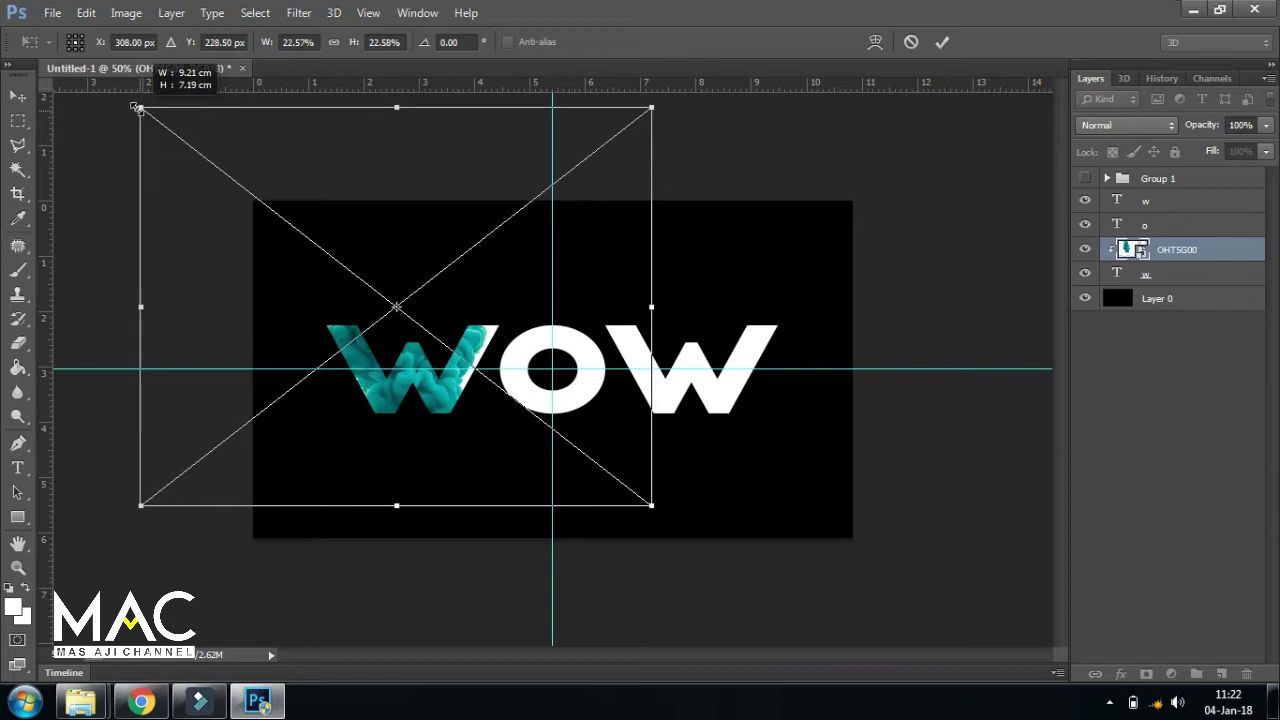
{"action": "left_click_drag", "start_coordinate": [651, 505], "coordinate": [672, 521]}
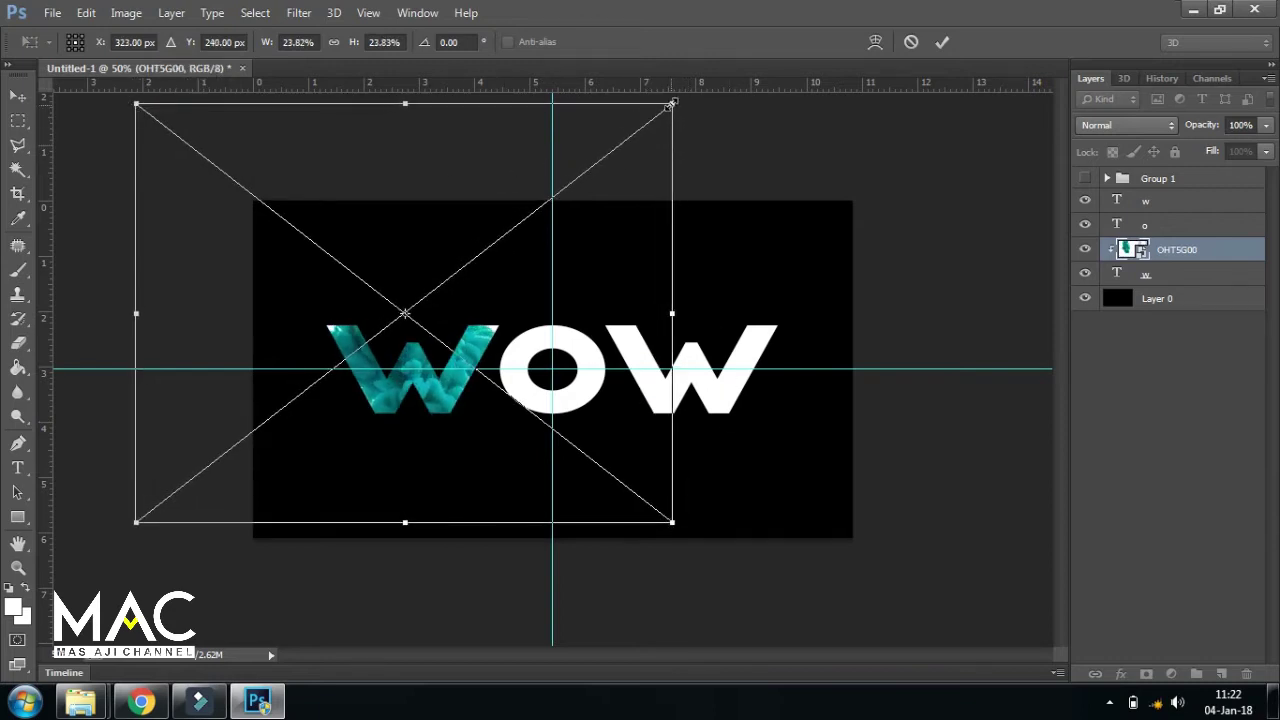
{"action": "left_click_drag", "start_coordinate": [672, 103], "coordinate": [686, 94]}
{"action": "left_click_drag", "start_coordinate": [136, 521], "coordinate": [114, 539]}
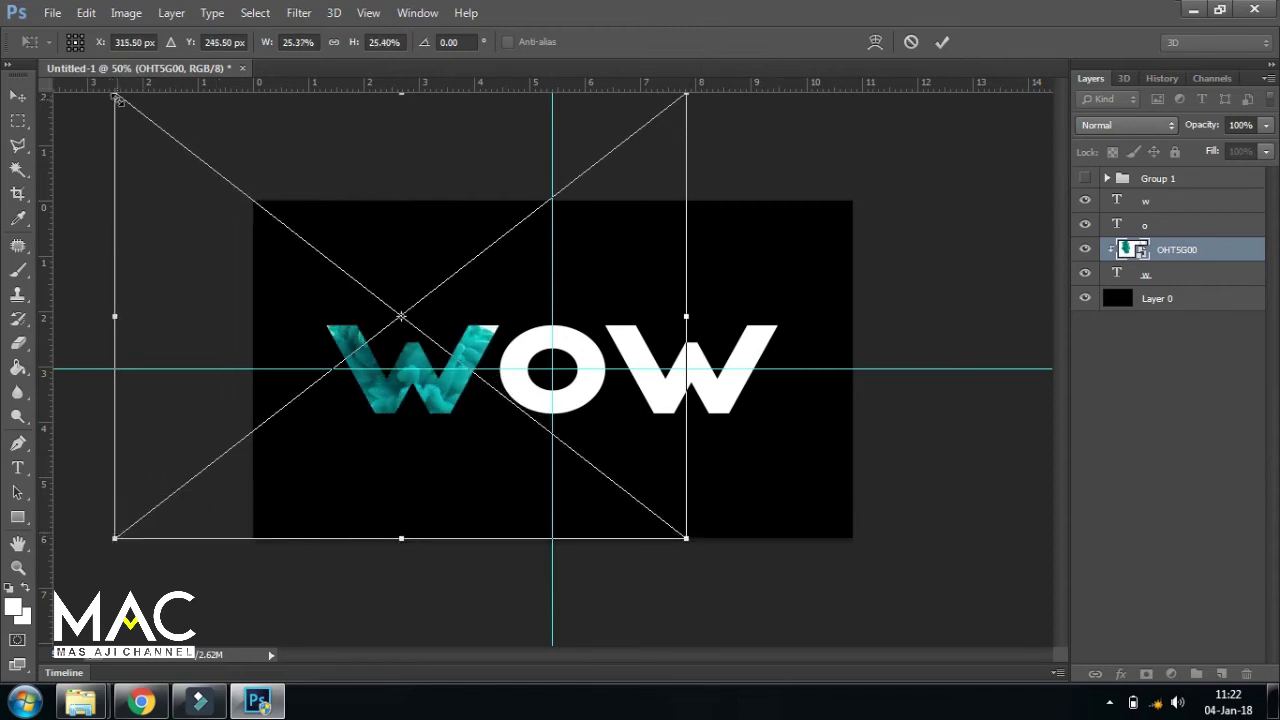
{"action": "left_click_drag", "start_coordinate": [115, 97], "coordinate": [102, 92]}
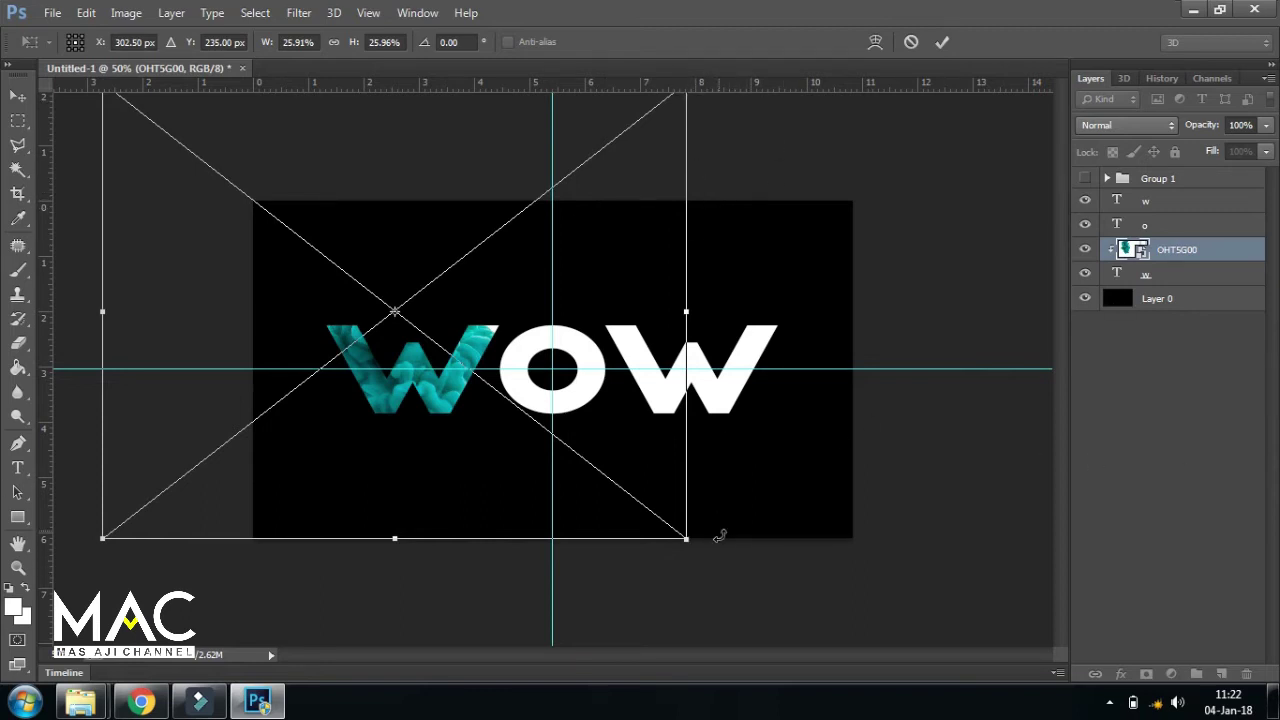
{"action": "left_click_drag", "start_coordinate": [687, 538], "coordinate": [691, 542]}
{"action": "left_click_drag", "start_coordinate": [697, 545], "coordinate": [695, 543]}
{"action": "left_click_drag", "start_coordinate": [676, 473], "coordinate": [674, 450]}
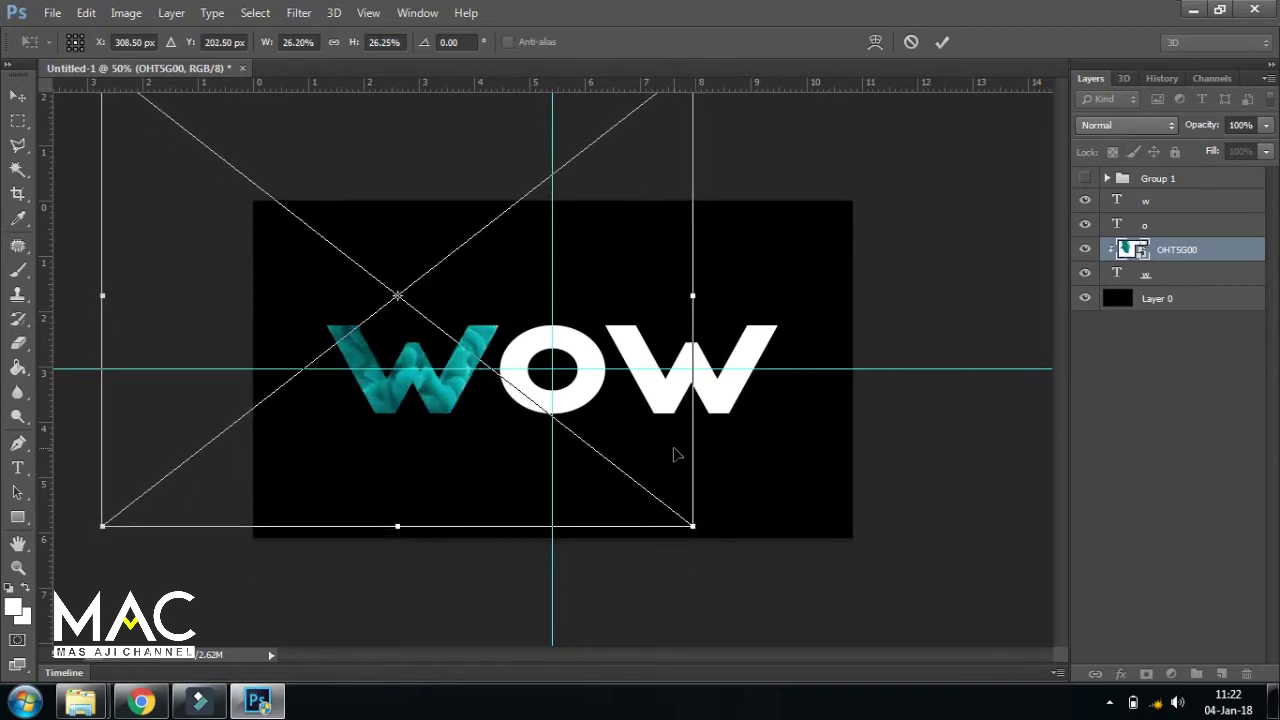
{"action": "key", "text": "Return"}
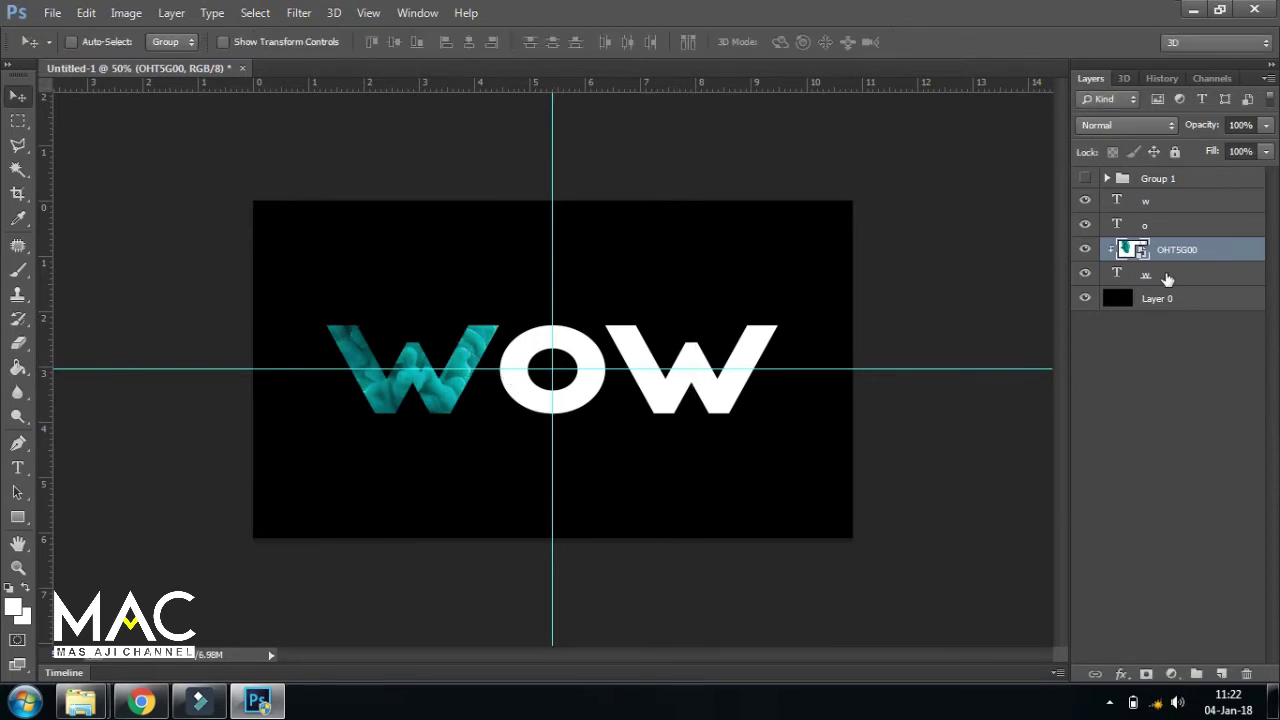
Step: Merge the teal ink with the left W text layer and rename the result 'w'
{"action": "left_click", "coordinate": [1167, 277], "text": "shift"}
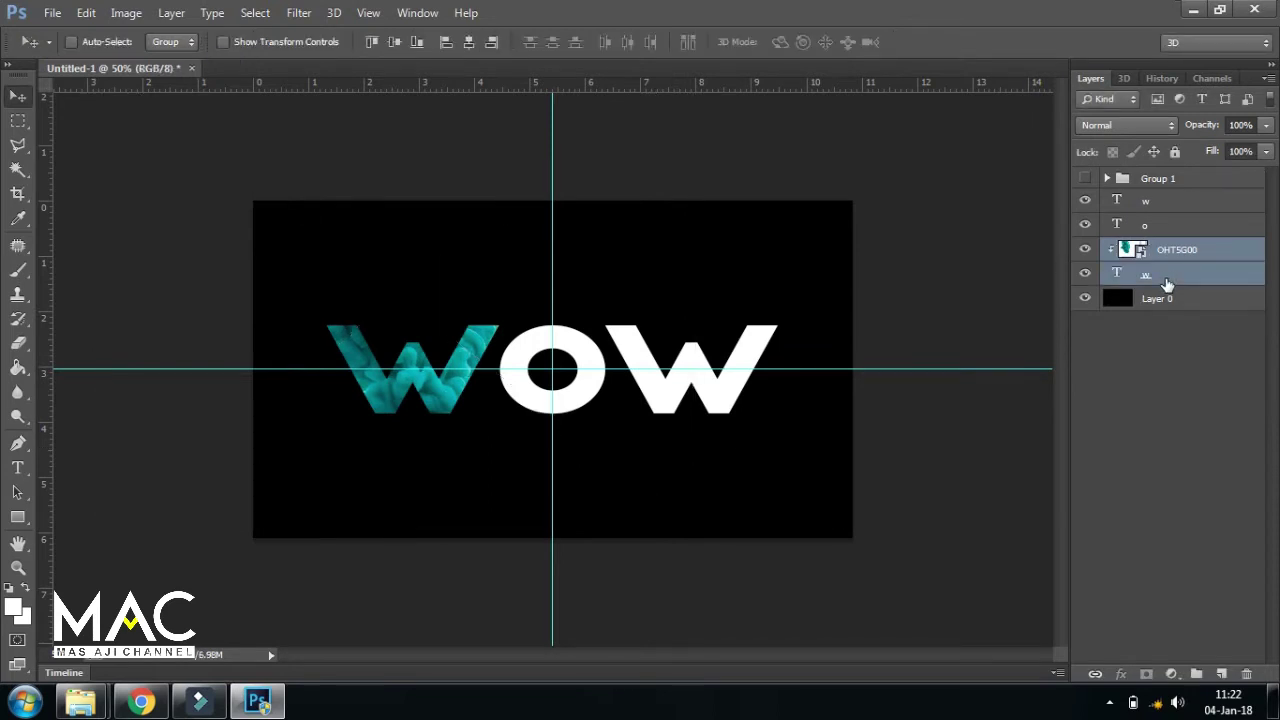
{"action": "key", "text": "ctrl+e"}
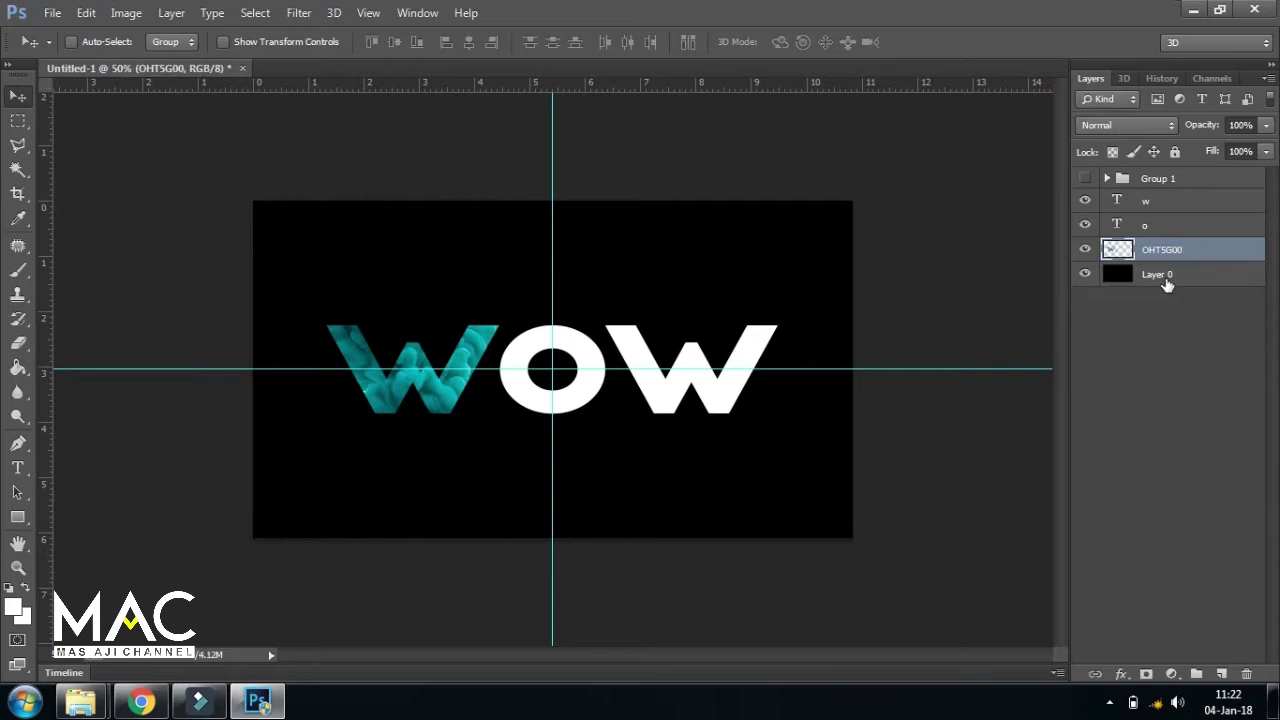
{"action": "double_click", "coordinate": [1160, 250]}
{"action": "key", "text": "BackSpace"}
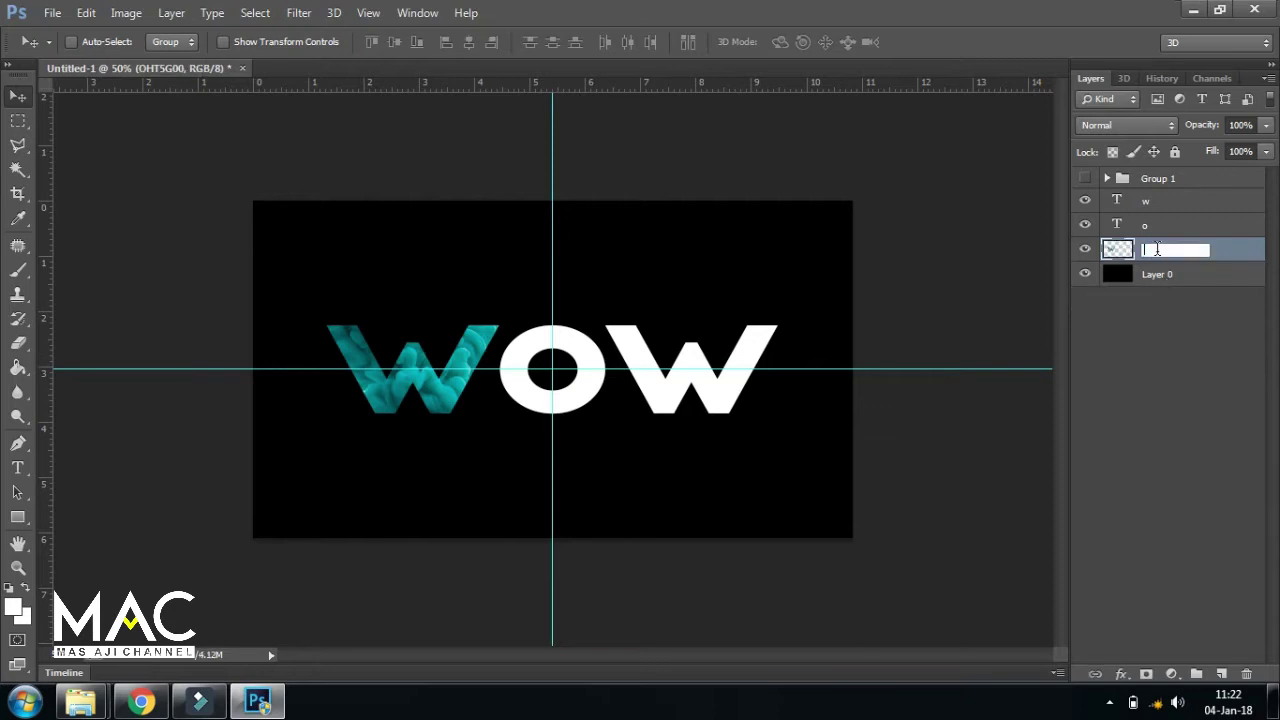
{"action": "type", "text": "w"}
{"action": "key", "text": "Return"}
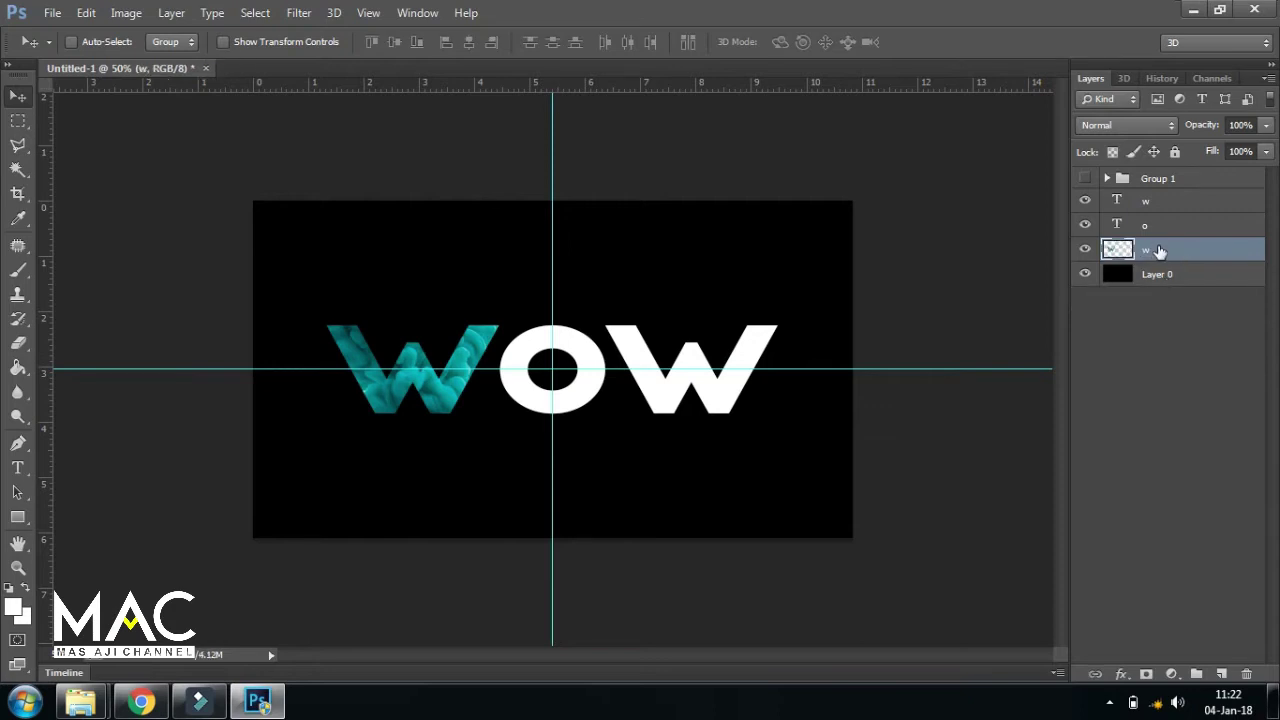
{"action": "left_click", "coordinate": [1157, 225]}
Step: Place the orange ink image OHT5H40 over the O and clip it to the o layer
{"action": "left_click", "coordinate": [52, 14]}
{"action": "left_click", "coordinate": [92, 272]}
{"action": "left_click", "coordinate": [800, 200]}
{"action": "left_click", "coordinate": [741, 470]}
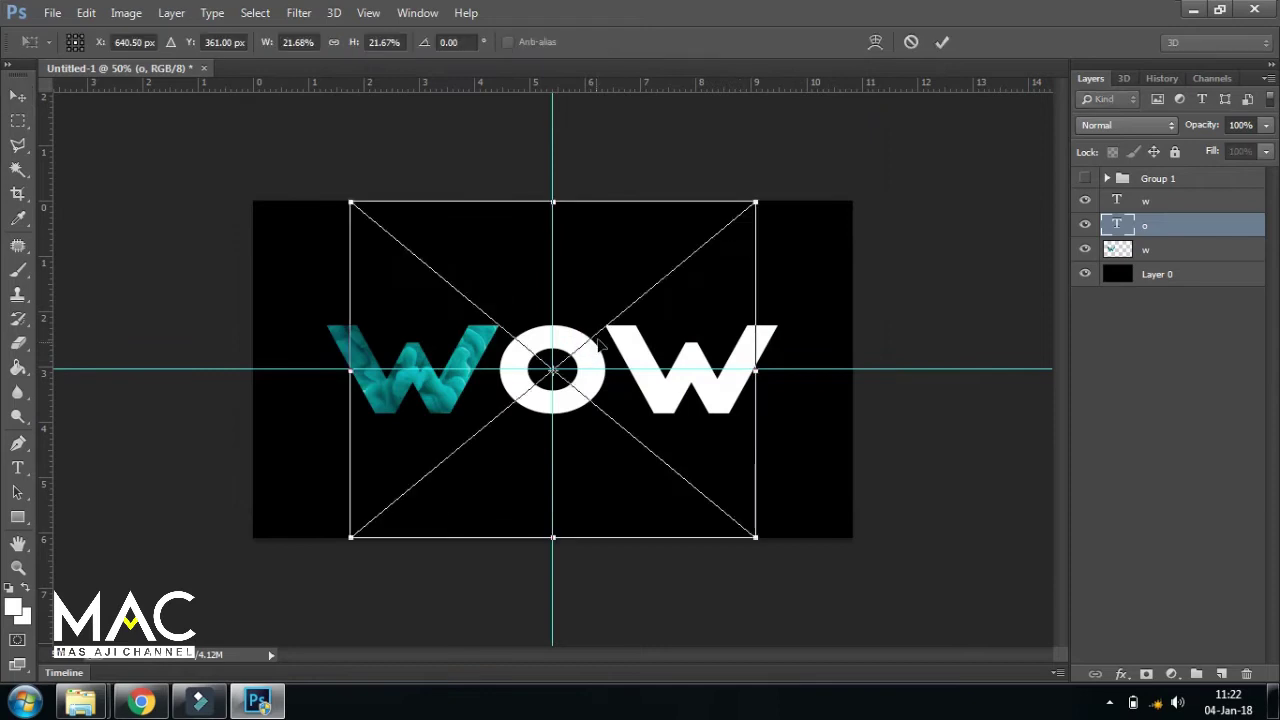
{"action": "left_click_drag", "start_coordinate": [651, 414], "coordinate": [651, 386]}
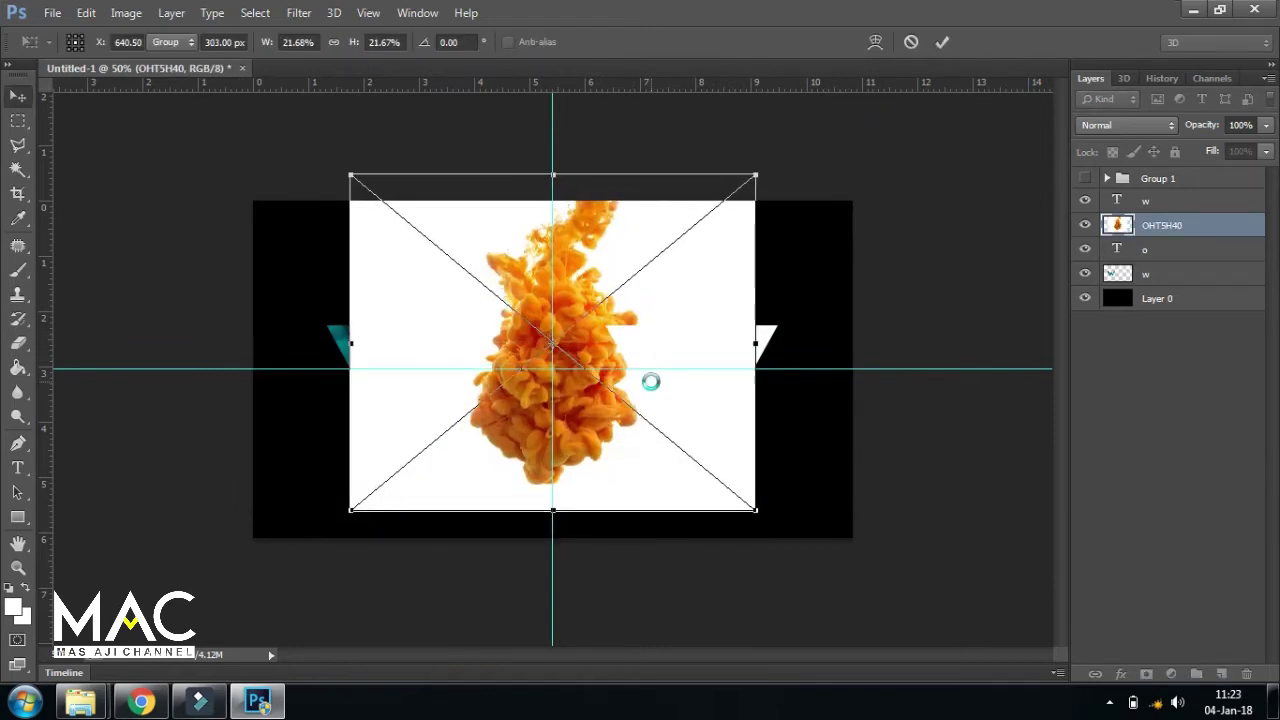
{"action": "key", "text": "Return"}
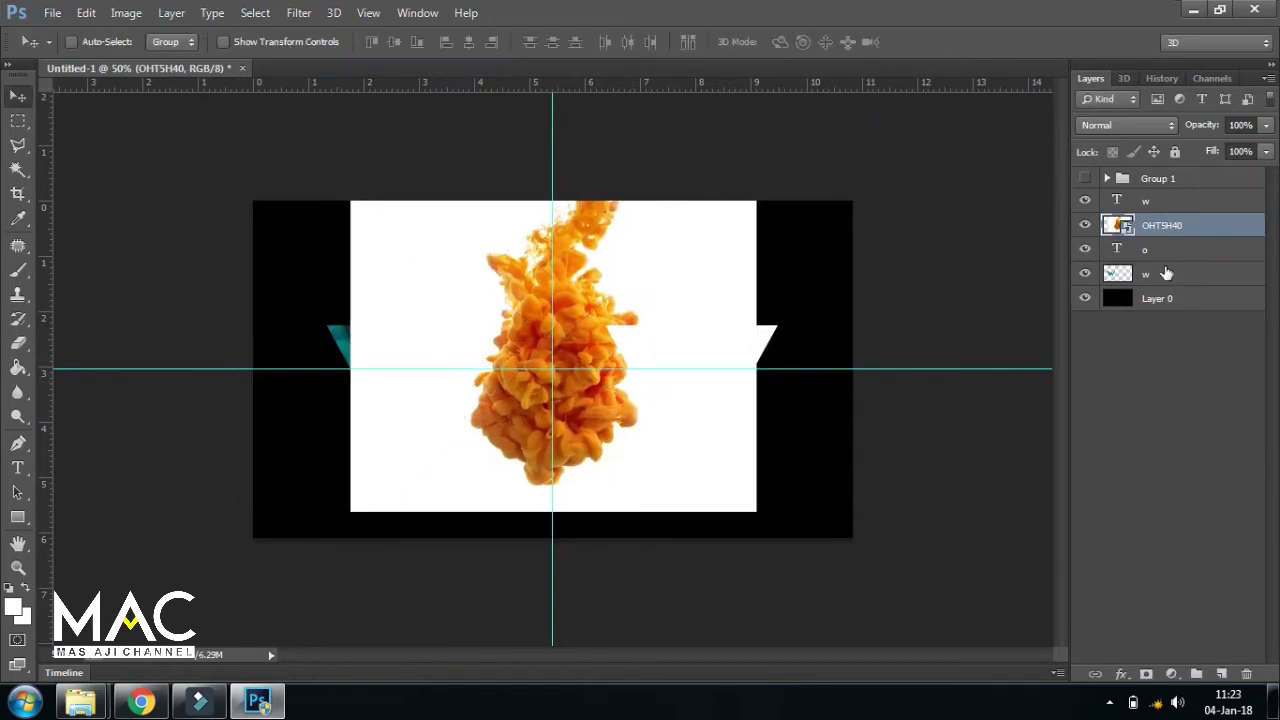
{"action": "left_click_drag", "start_coordinate": [1164, 234], "coordinate": [1168, 232]}
{"action": "left_click", "coordinate": [1168, 234], "text": "alt"}
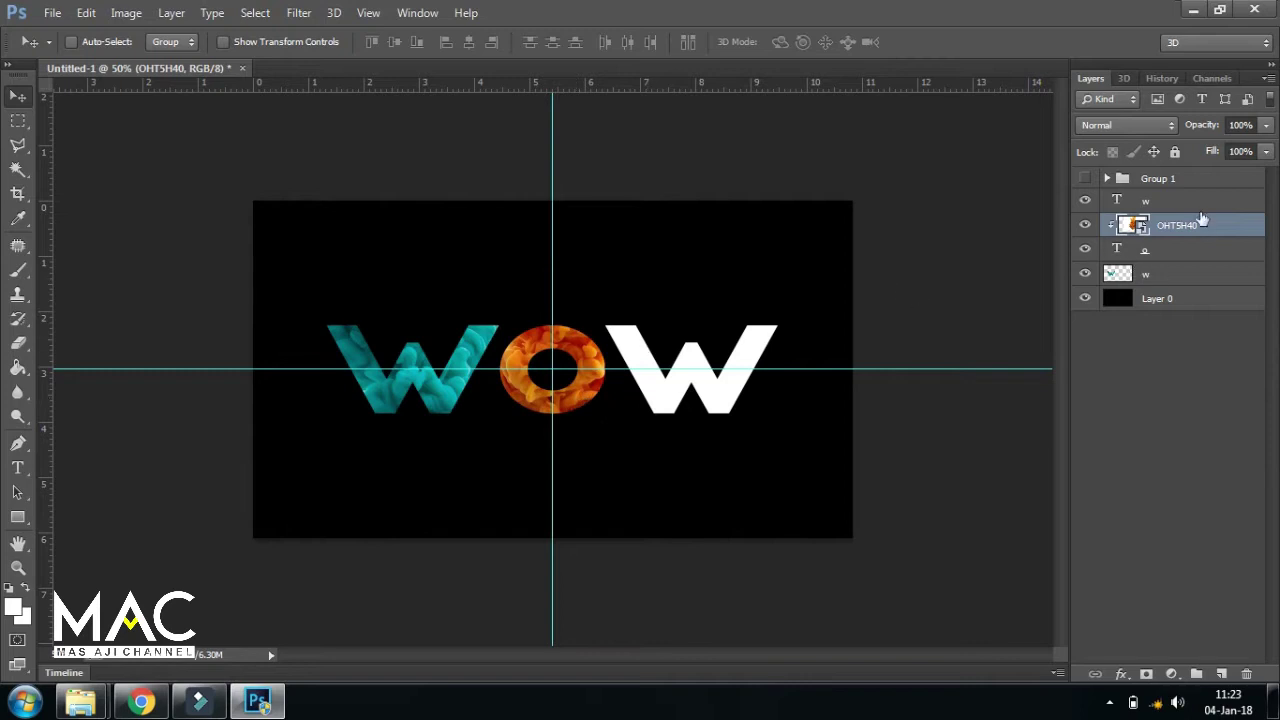
Step: Merge OHT5H40 with the o text layer and rename the merged layer 'o'
{"action": "left_click", "coordinate": [1165, 250], "text": "ctrl"}
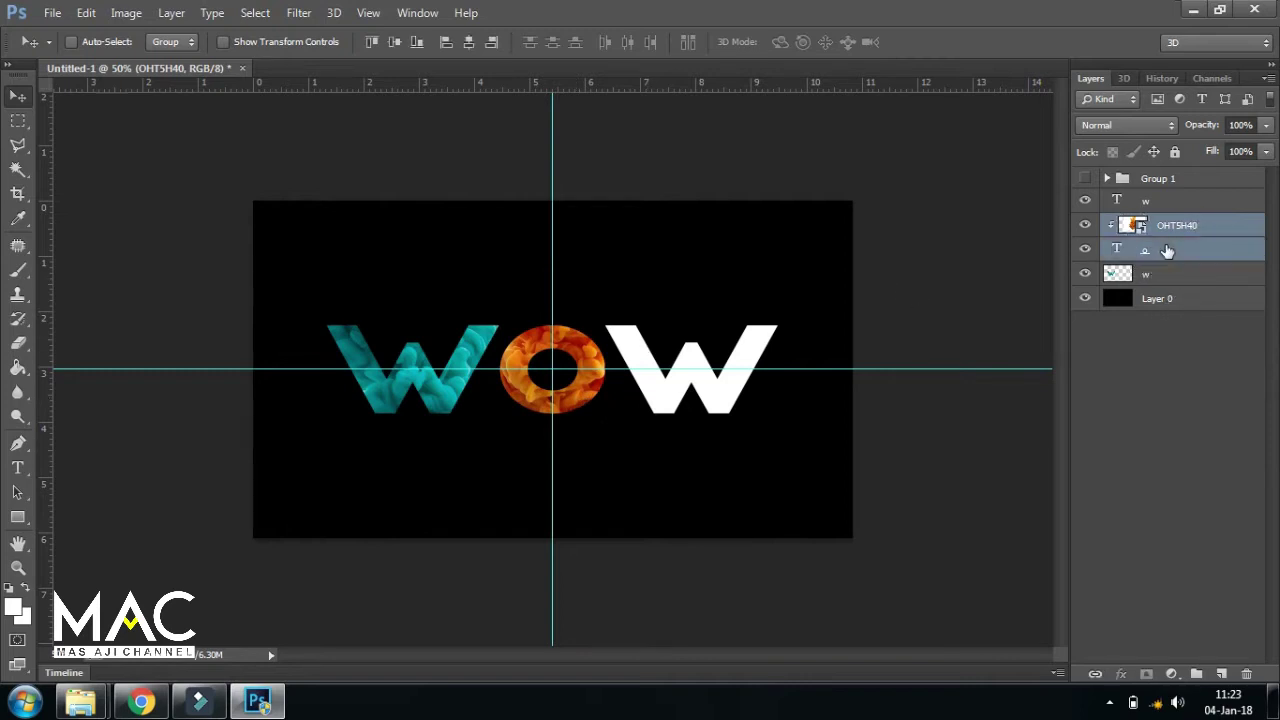
{"action": "key", "text": "ctrl+e"}
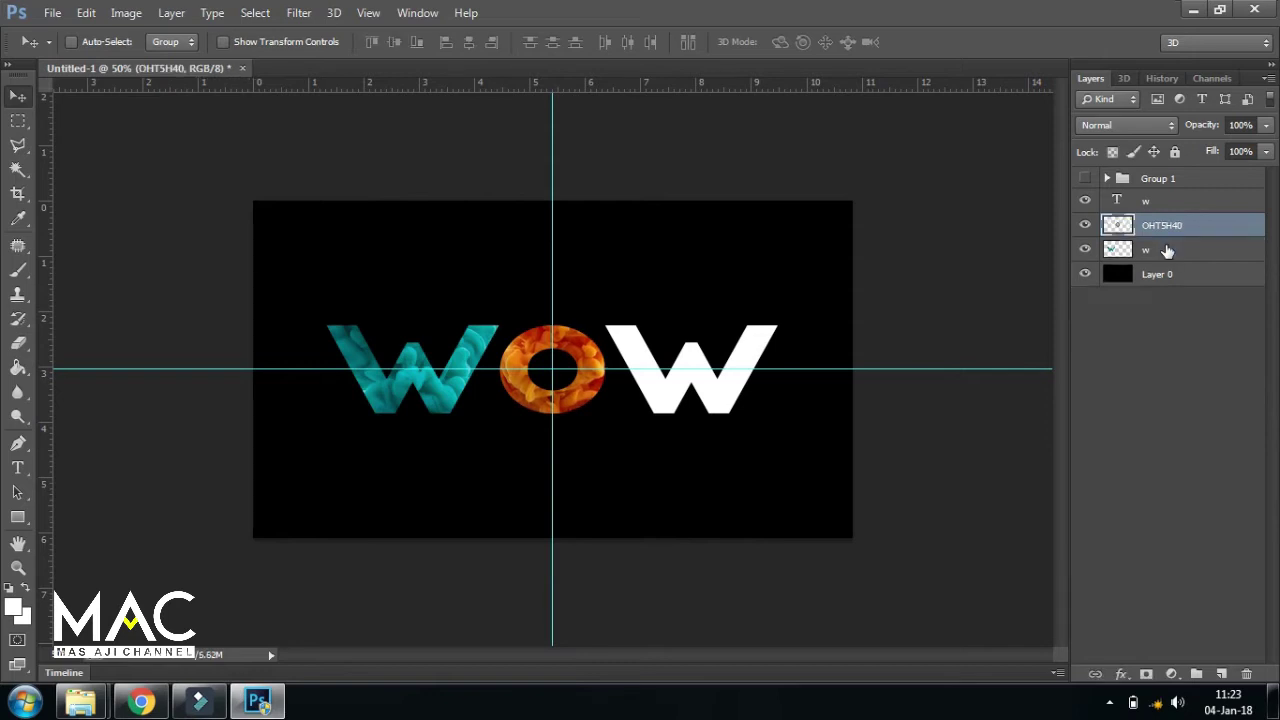
{"action": "double_click", "coordinate": [1152, 226]}
{"action": "key", "text": "BackSpace"}
{"action": "type", "text": "o"}
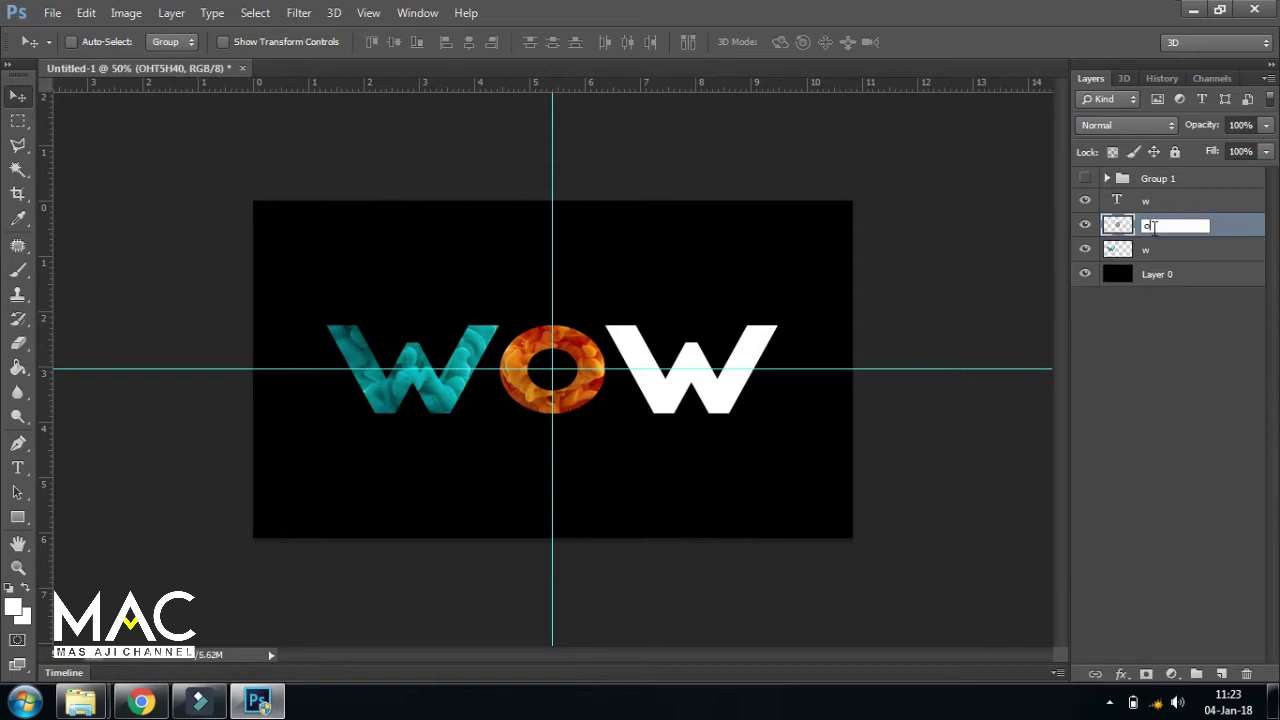
{"action": "key", "text": "Return"}
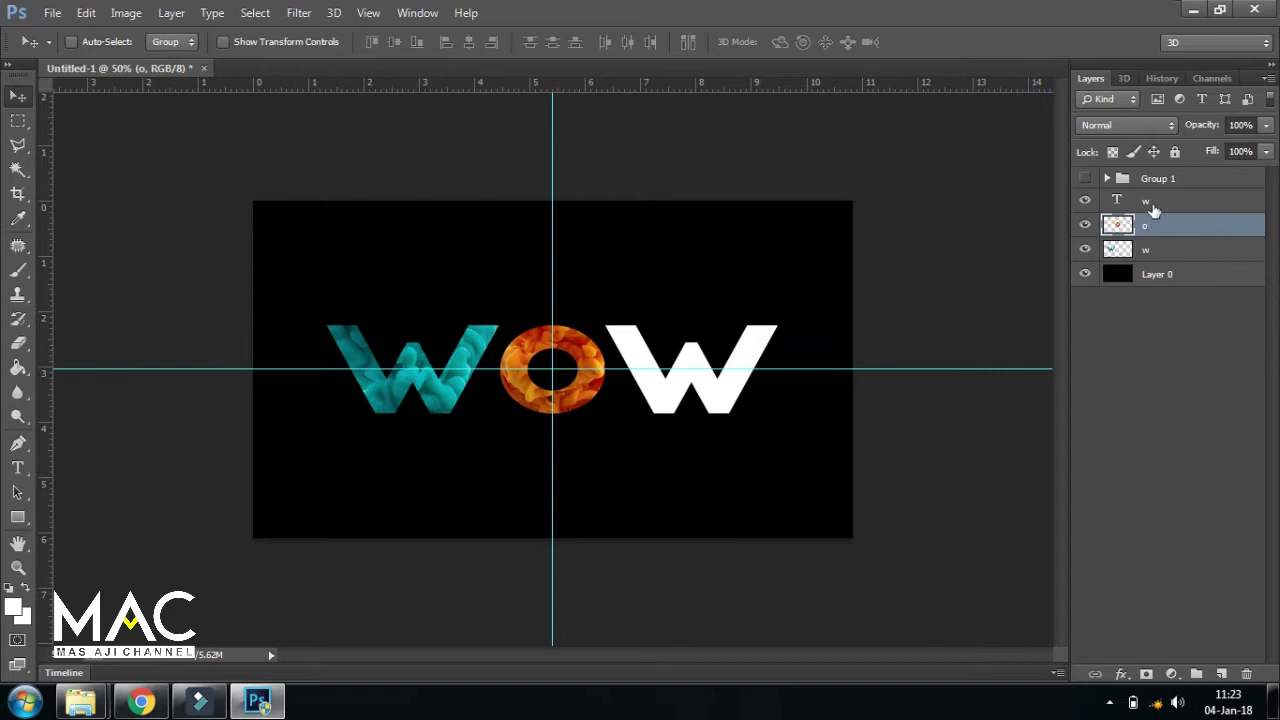
{"action": "left_click", "coordinate": [1150, 203]}
{"action": "left_click", "coordinate": [52, 13]}
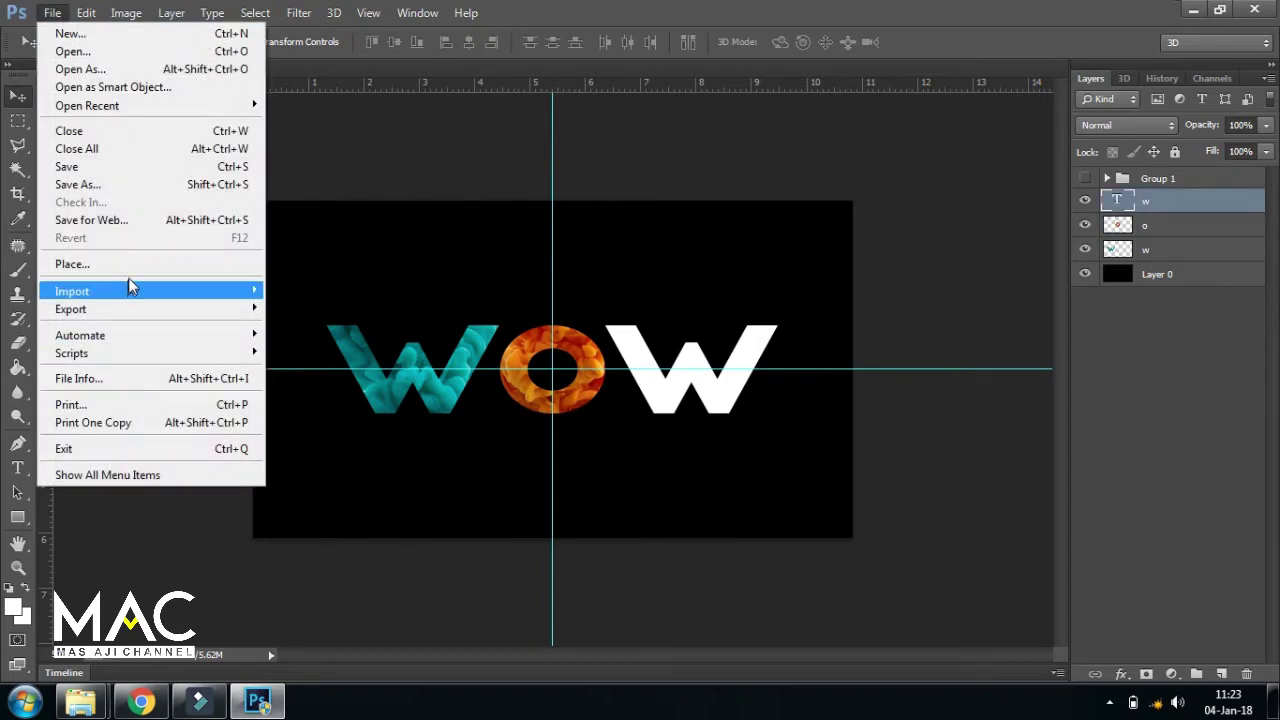
Step: Place the pink ink image OEIOG40 over the last W and clip it to the w layer
{"action": "left_click", "coordinate": [110, 264]}
{"action": "left_click", "coordinate": [600, 245]}
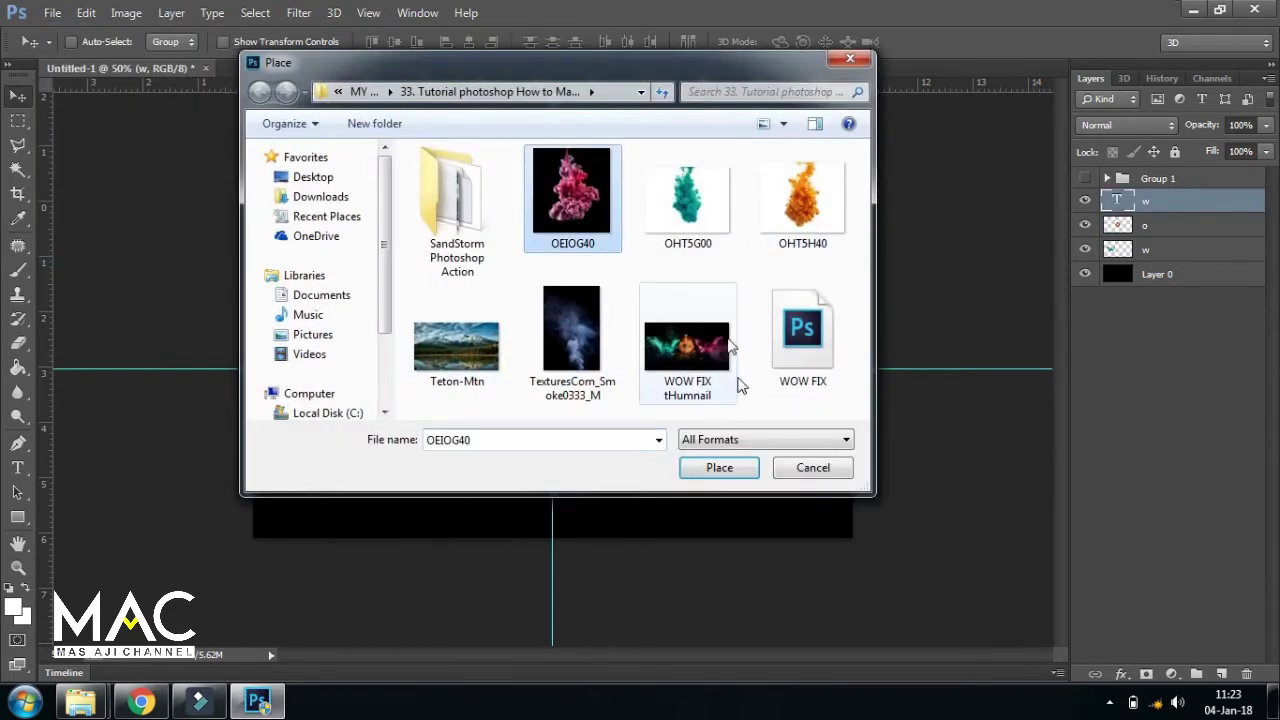
{"action": "left_click", "coordinate": [730, 467]}
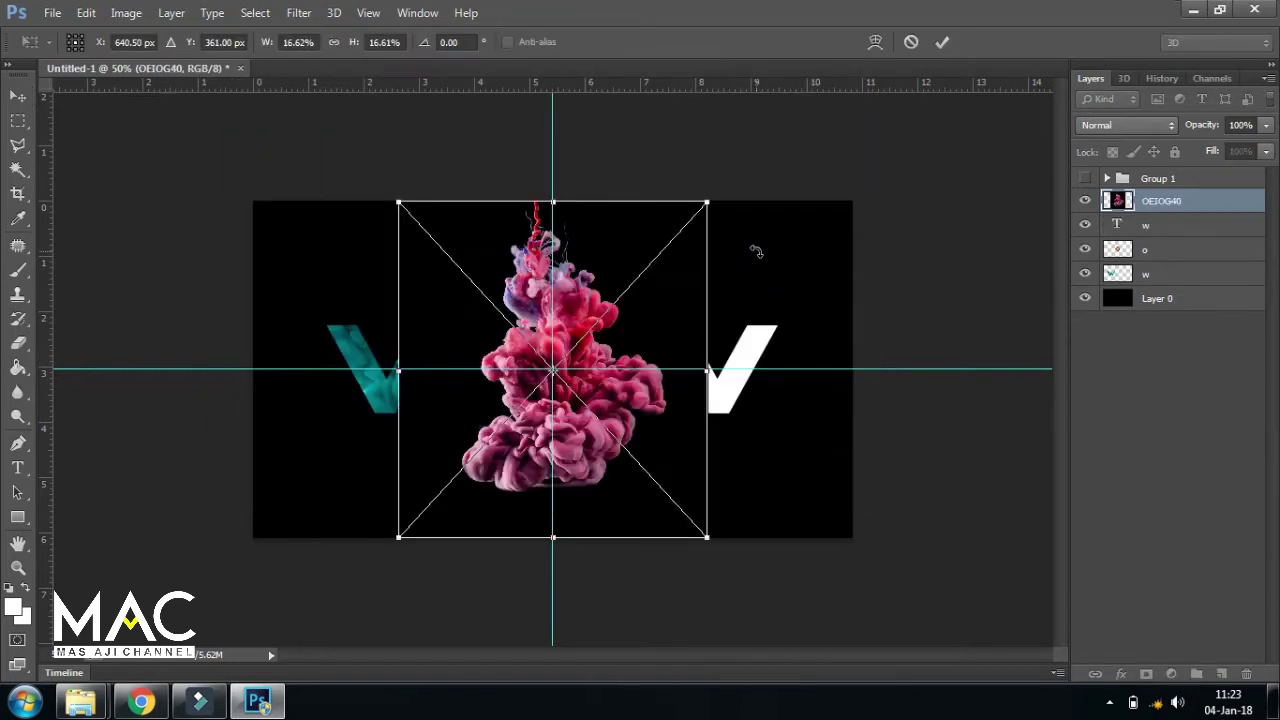
{"action": "left_click_drag", "start_coordinate": [664, 456], "coordinate": [790, 410]}
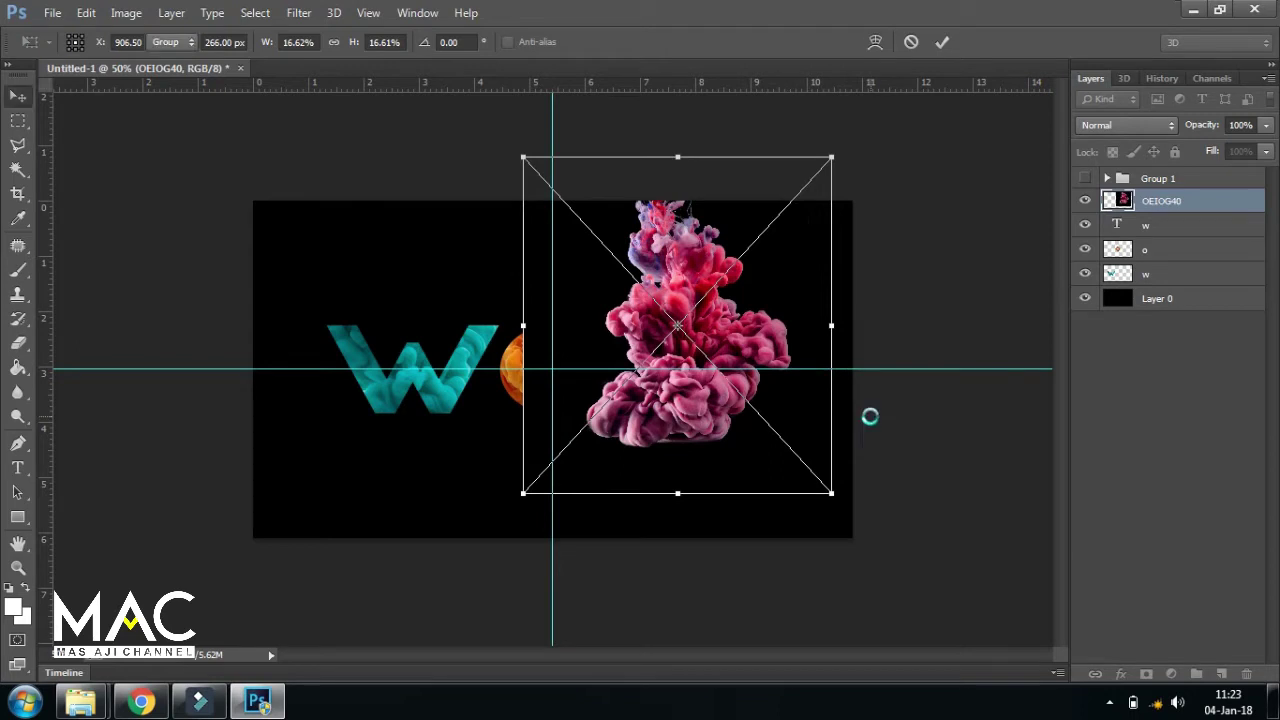
{"action": "key", "text": "Return"}
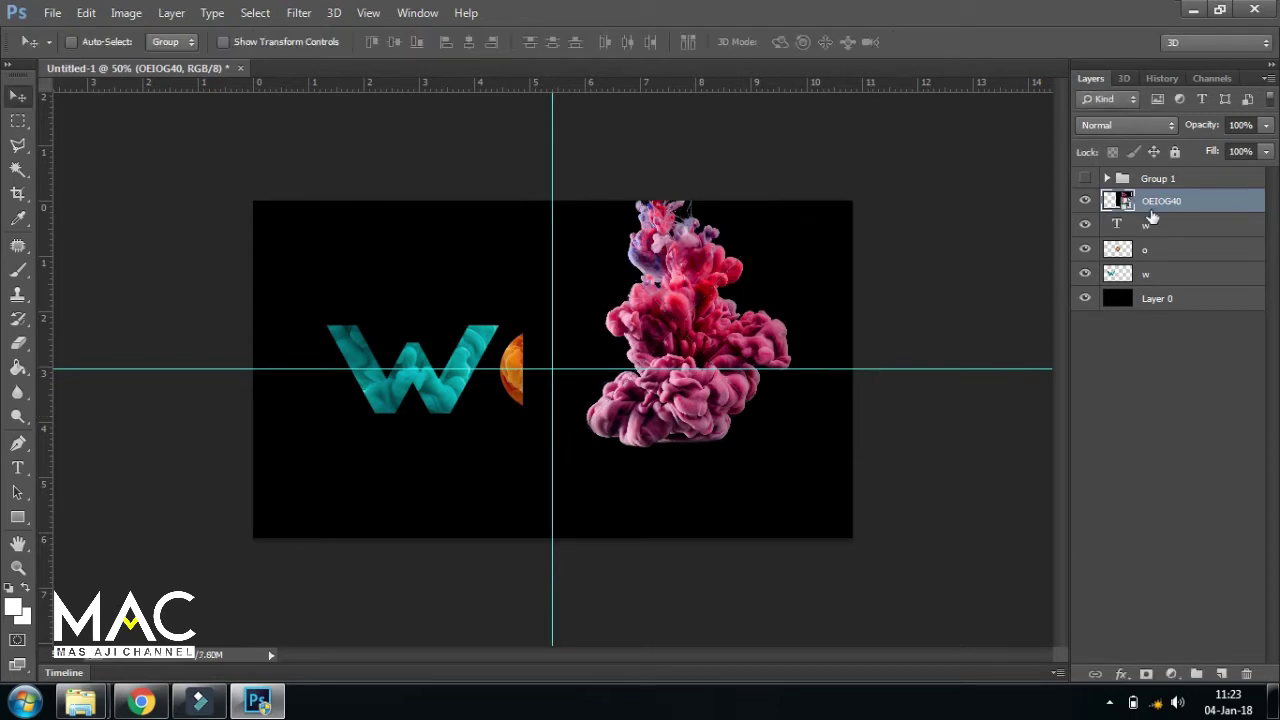
{"action": "left_click_drag", "start_coordinate": [1149, 213], "coordinate": [1150, 203]}
{"action": "left_click", "coordinate": [1150, 206], "text": "alt"}
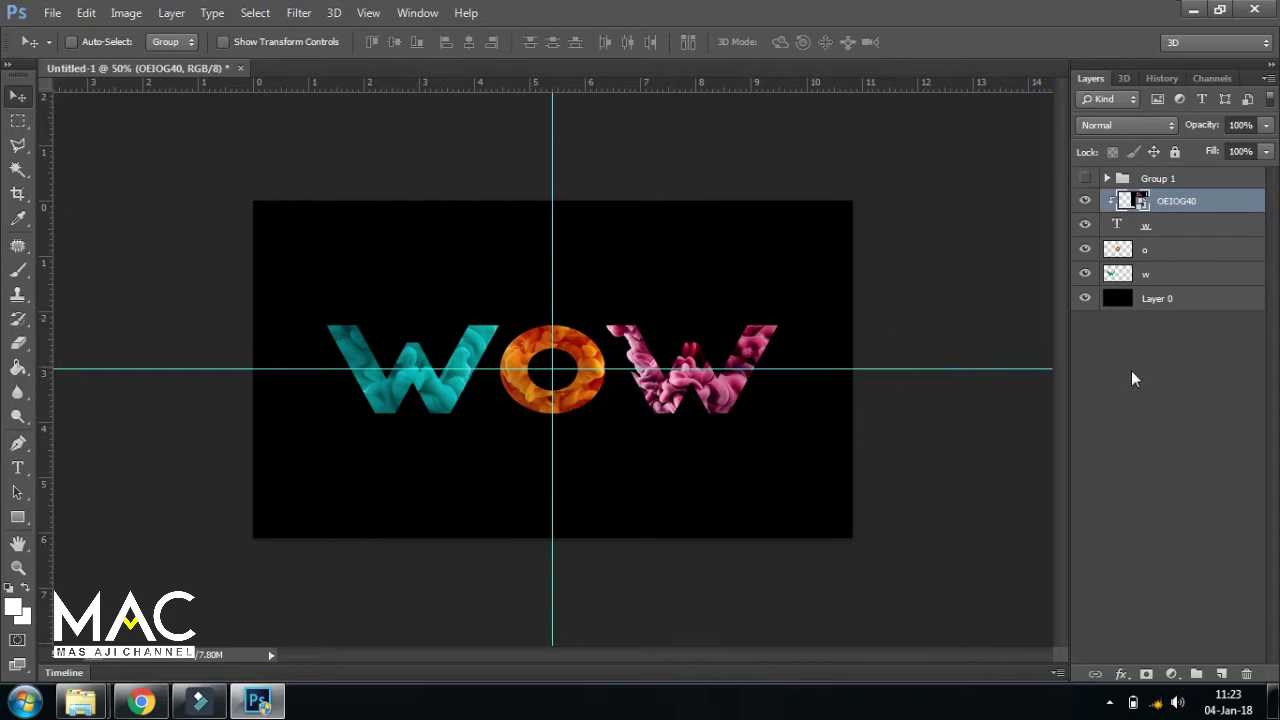
Step: Reposition and scale up the pink ink to about 18.85% so it covers the whole W
{"action": "key", "text": "ctrl+plus"}
{"action": "mouse_move", "coordinate": [781, 409]}
{"action": "left_mouse_down"}
{"action": "mouse_move", "coordinate": [770, 407]}
{"action": "mouse_move", "coordinate": [793, 366]}
{"action": "left_mouse_up"}
{"action": "key", "text": "ctrl+t"}
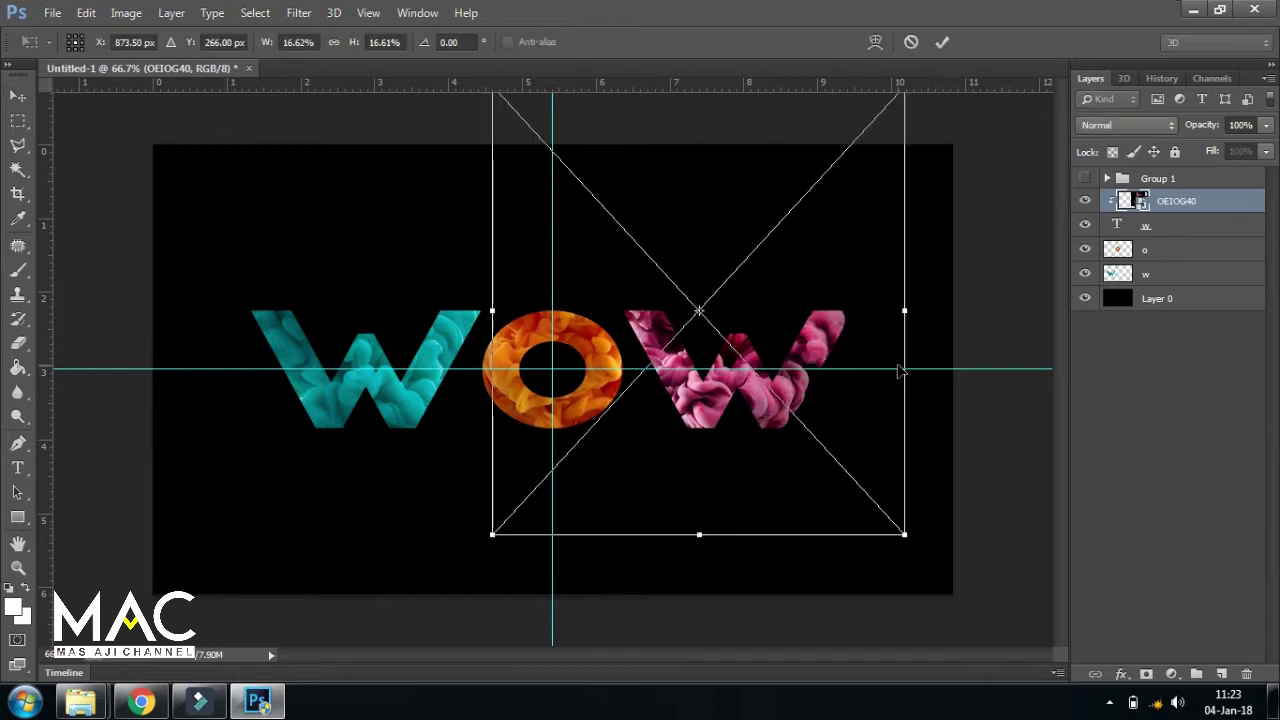
{"action": "key", "text": "ctrl+minus"}
{"action": "left_click_drag", "start_coordinate": [821, 156], "coordinate": [838, 145]}
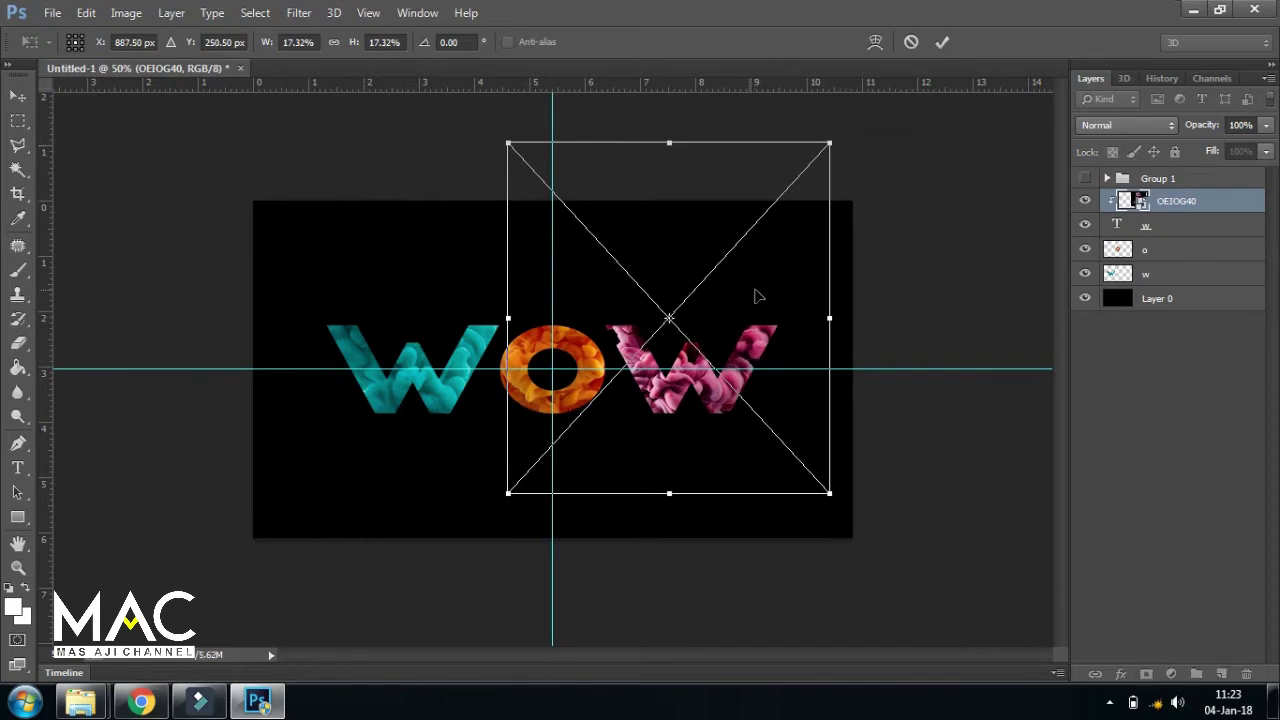
{"action": "left_click_drag", "start_coordinate": [757, 294], "coordinate": [748, 301]}
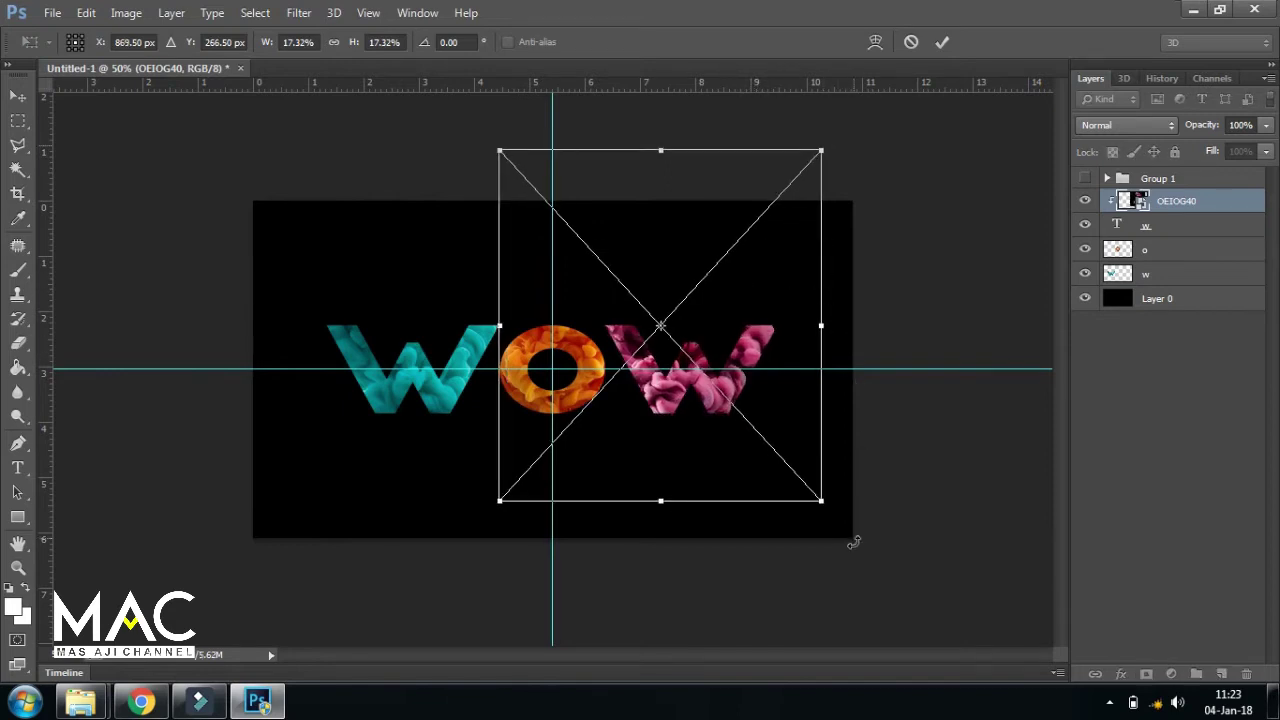
{"action": "left_click_drag", "start_coordinate": [822, 502], "coordinate": [838, 516]}
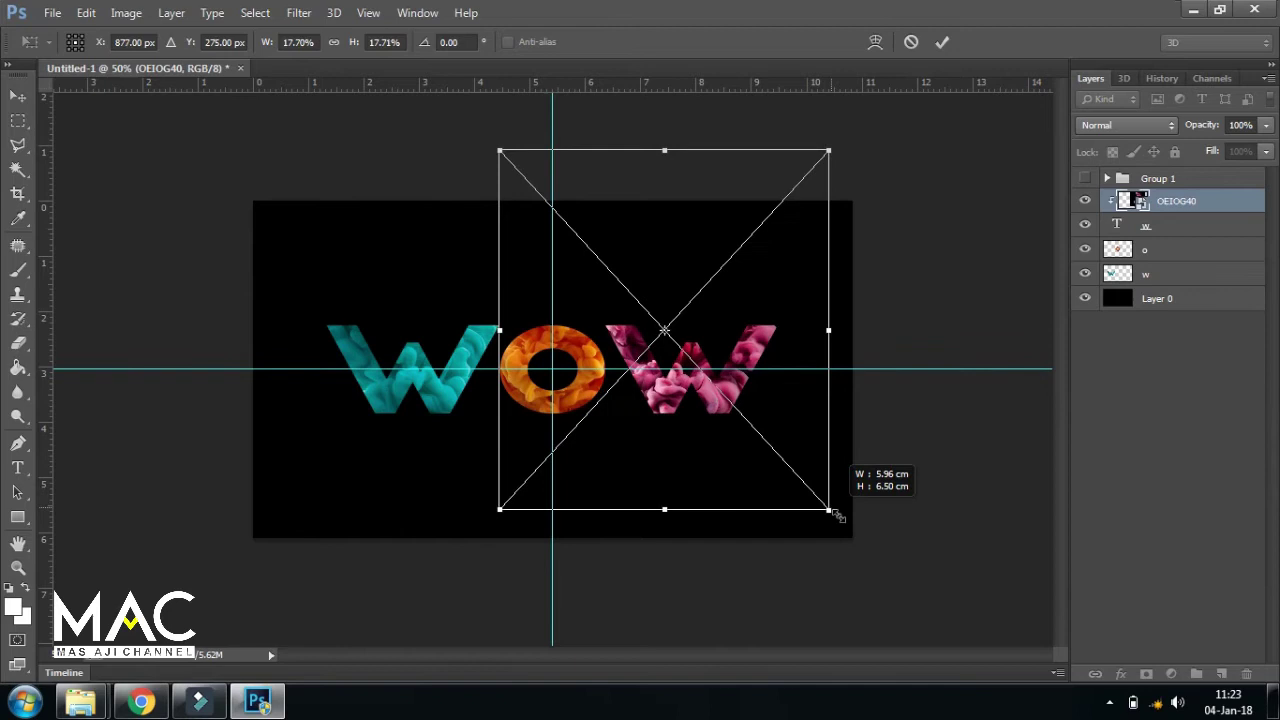
{"action": "left_click_drag", "start_coordinate": [838, 516], "coordinate": [841, 521]}
{"action": "left_click_drag", "start_coordinate": [838, 157], "coordinate": [852, 141]}
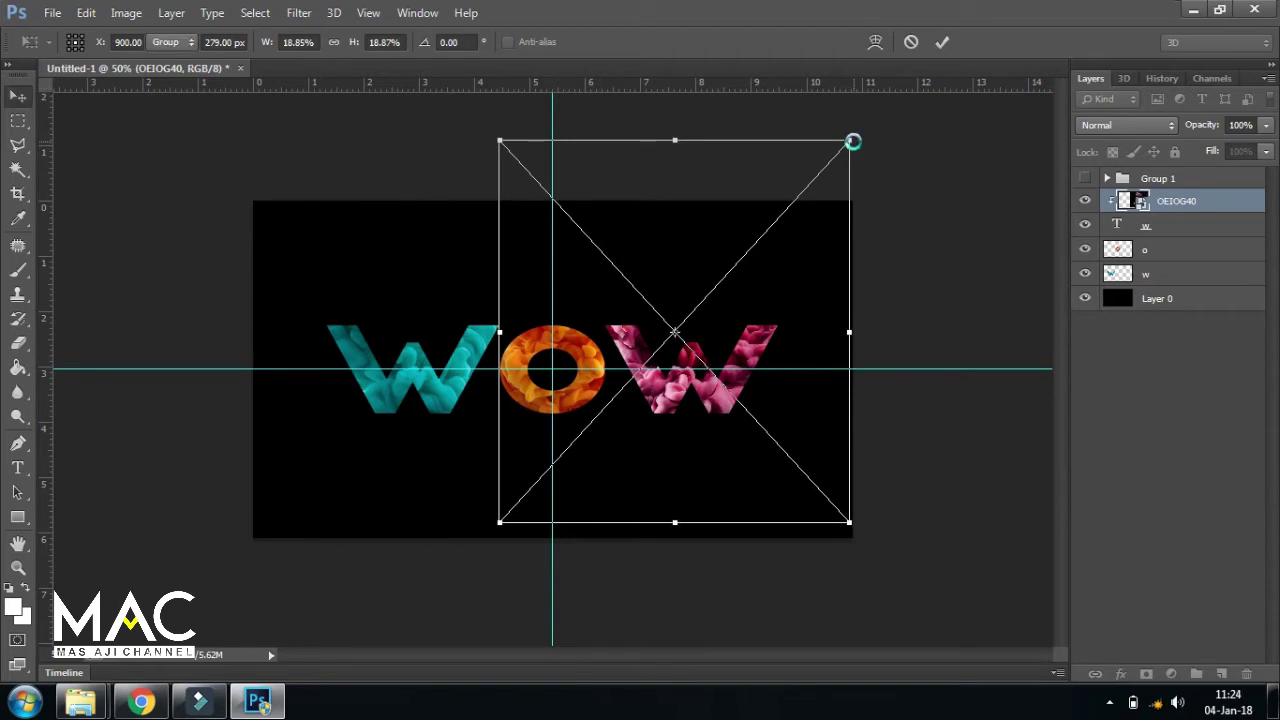
{"action": "key", "text": "ctrl+plus"}
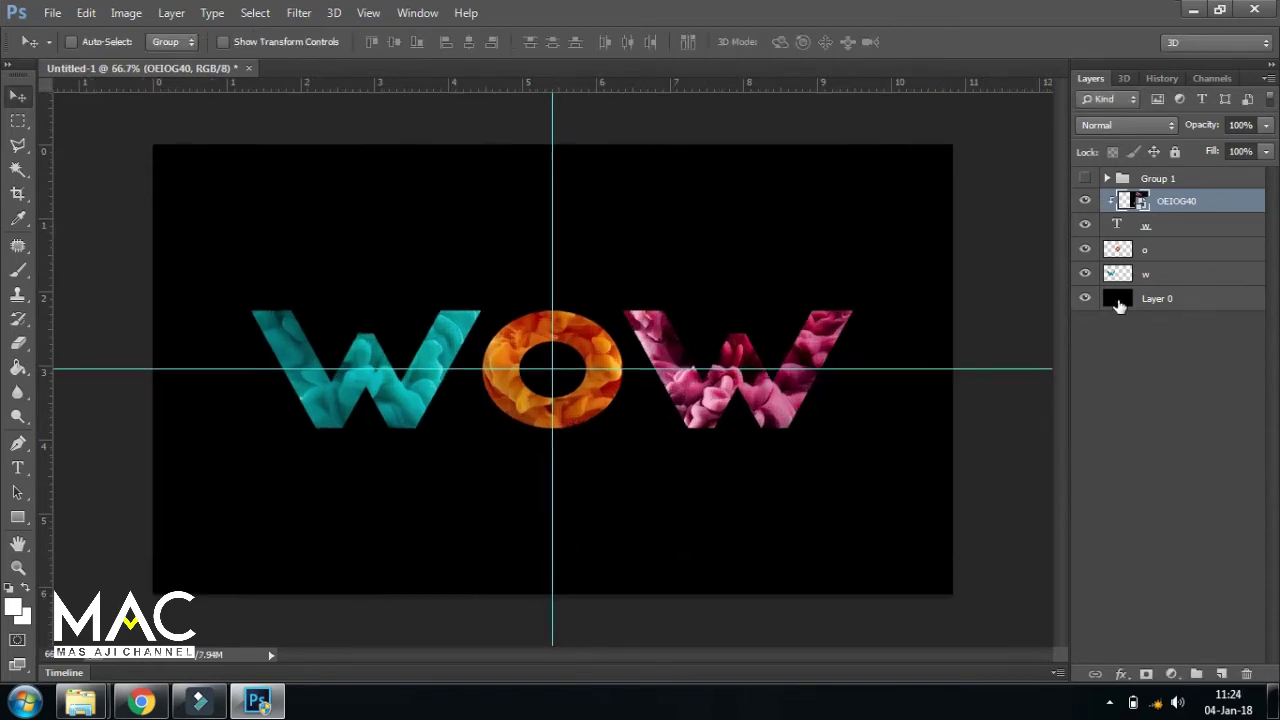
Step: Nudge the pink ink texture upward inside the last W, hiding the black background meanwhile
{"action": "left_click", "coordinate": [1086, 297]}
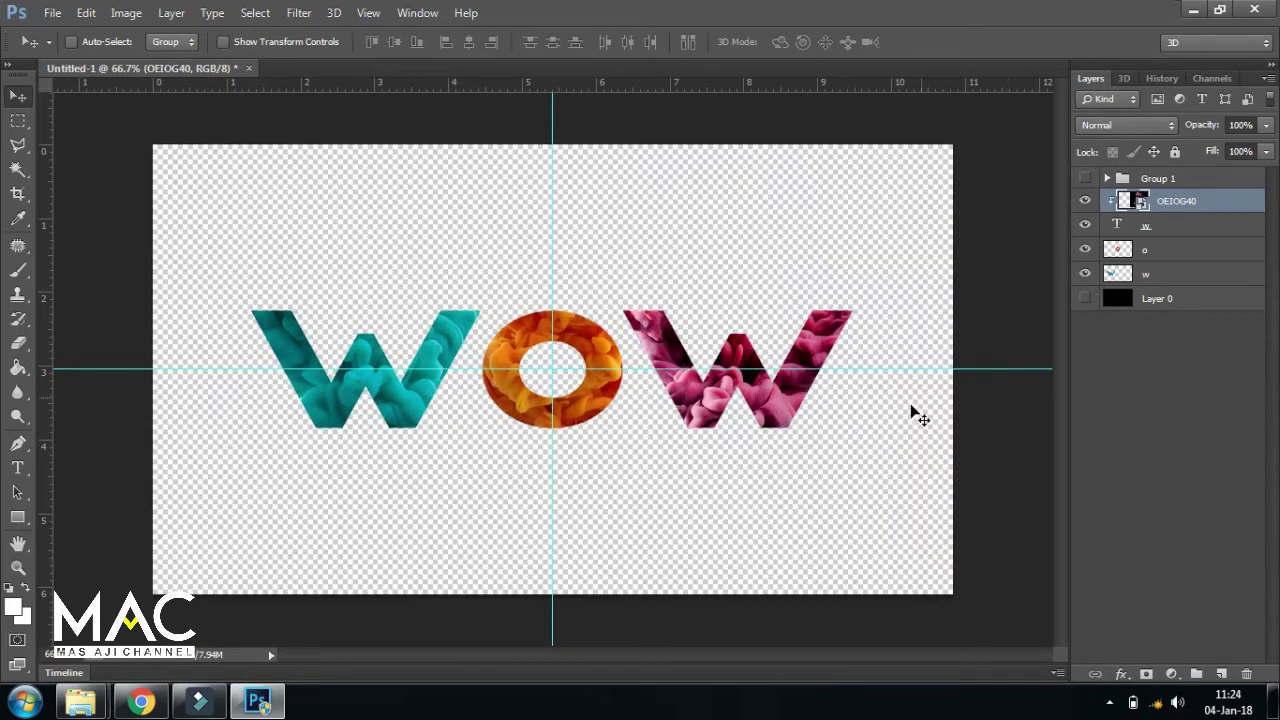
{"action": "left_click_drag", "start_coordinate": [773, 394], "coordinate": [773, 397]}
{"action": "key", "text": "Up"}
{"action": "key", "text": "Up"}
{"action": "key", "text": "Up"}
{"action": "key", "text": "Up"}
{"action": "key", "text": "Up"}
{"action": "key", "text": "Up"}
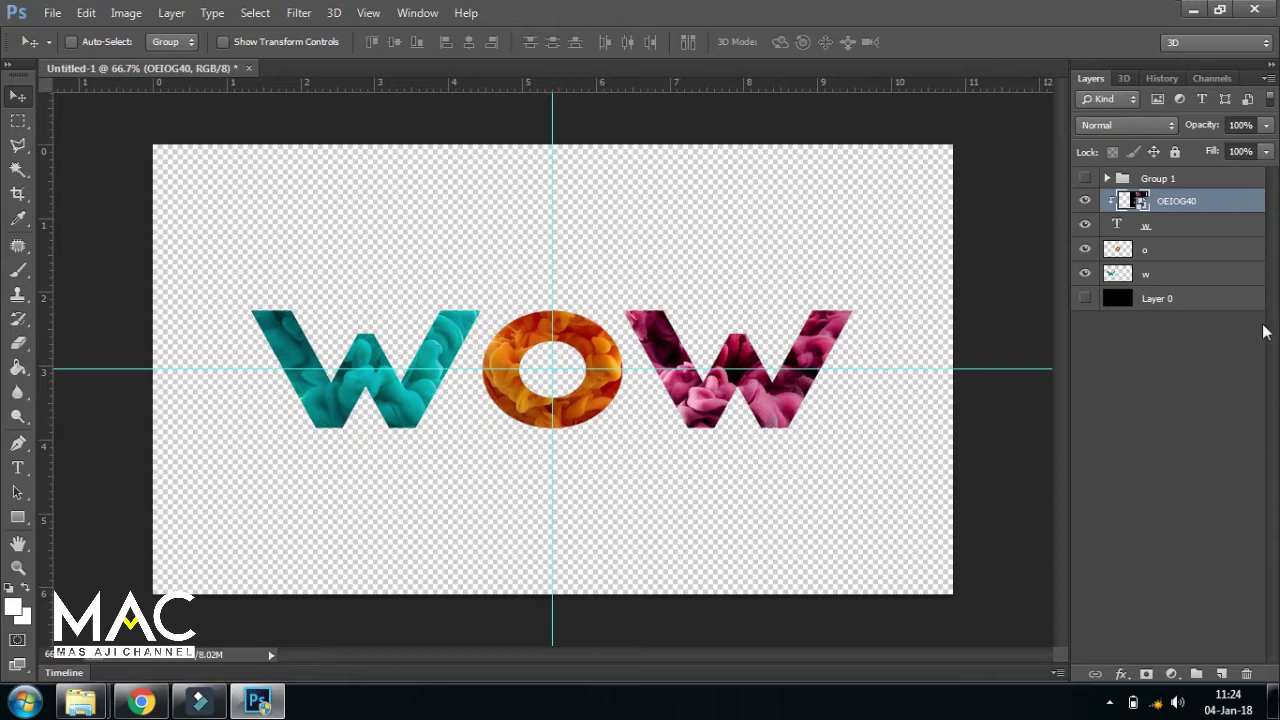
{"action": "left_click", "coordinate": [1084, 299]}
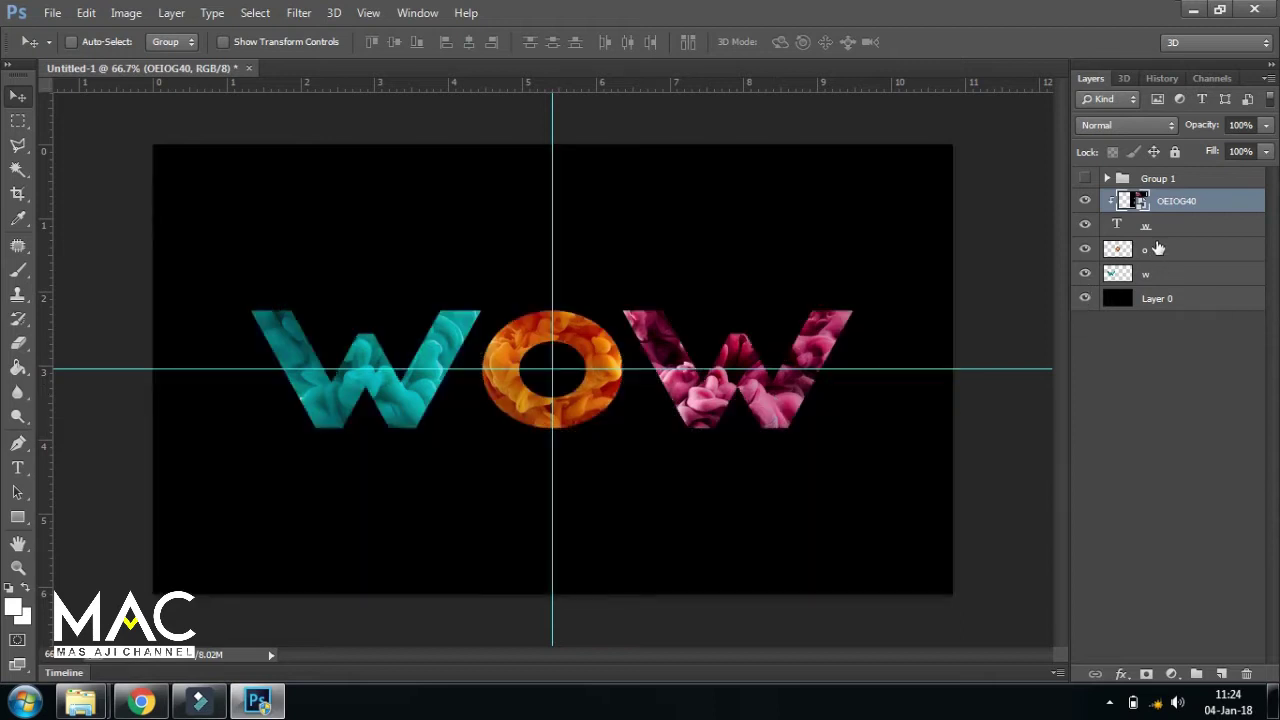
Step: Merge the pink ink with the last W into one layer named w
{"action": "left_click", "coordinate": [1160, 233], "text": "shift"}
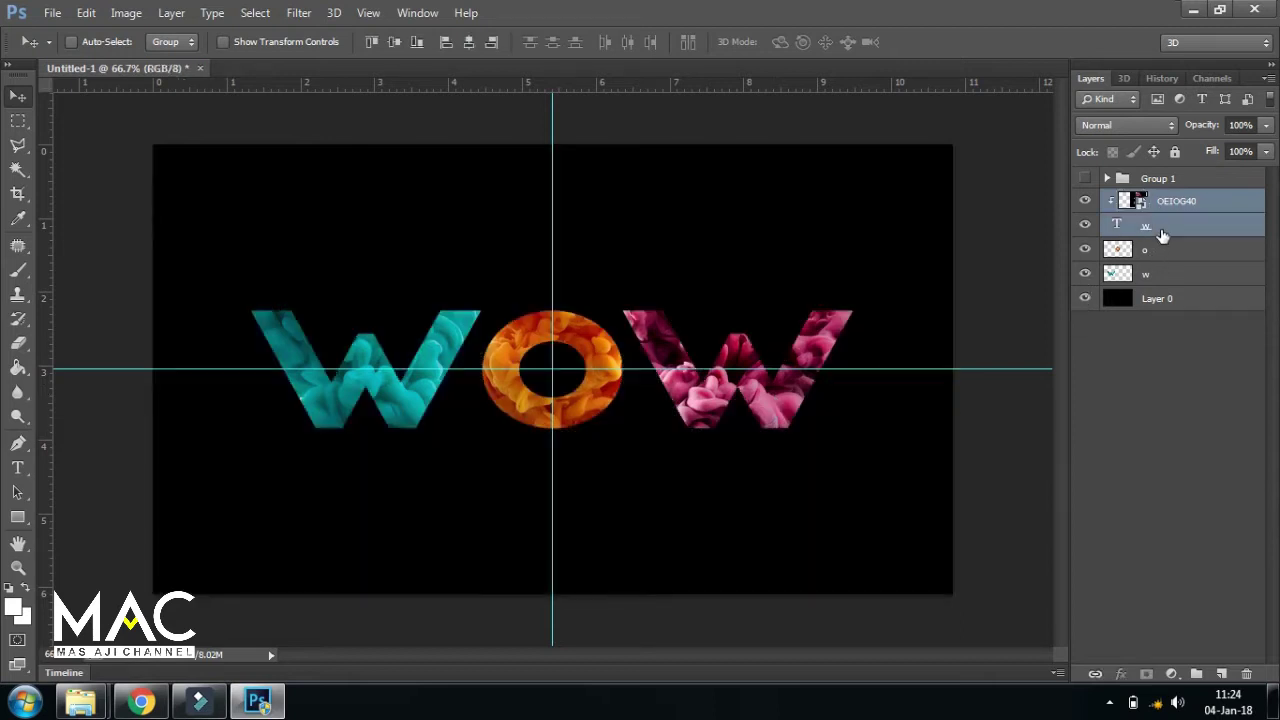
{"action": "key", "text": "ctrl+e"}
{"action": "double_click", "coordinate": [1170, 201]}
{"action": "key", "text": "BackSpace"}
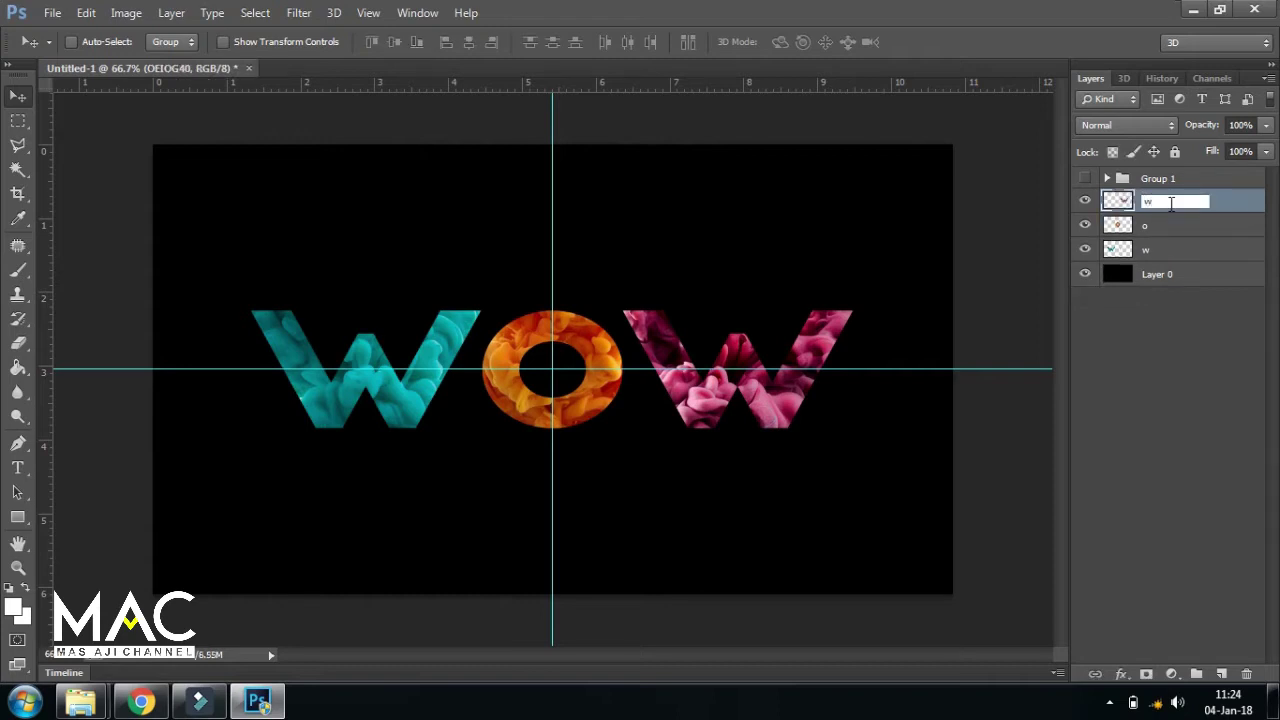
{"action": "key", "text": "Return"}
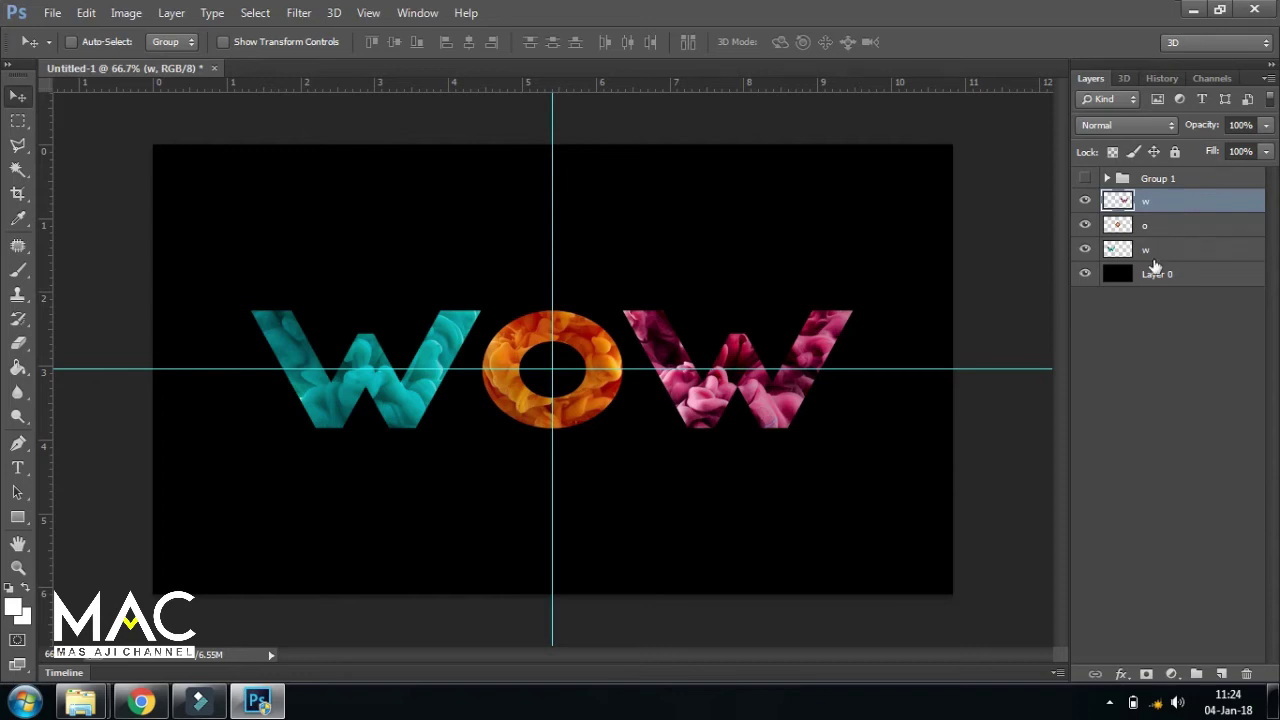
Step: Merge all three letter layers into one layer named wow and keep it selected
{"action": "left_click", "coordinate": [1155, 255], "text": "shift"}
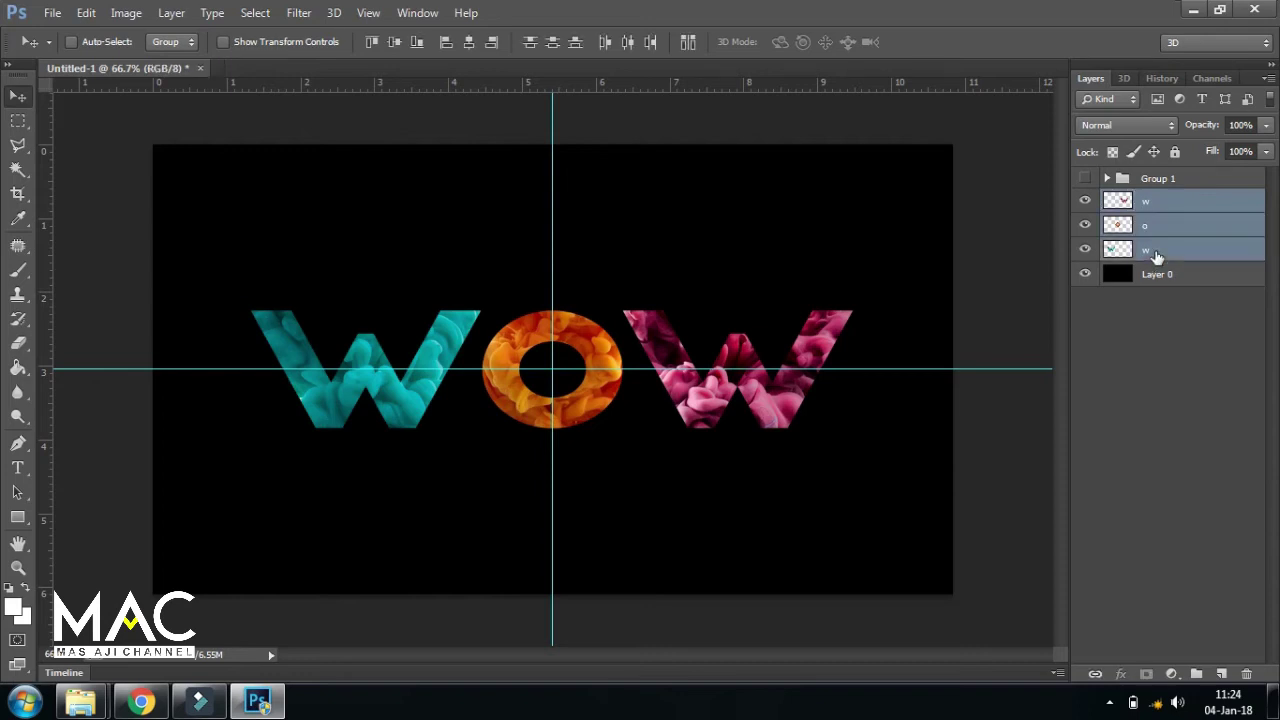
{"action": "key", "text": "ctrl+e"}
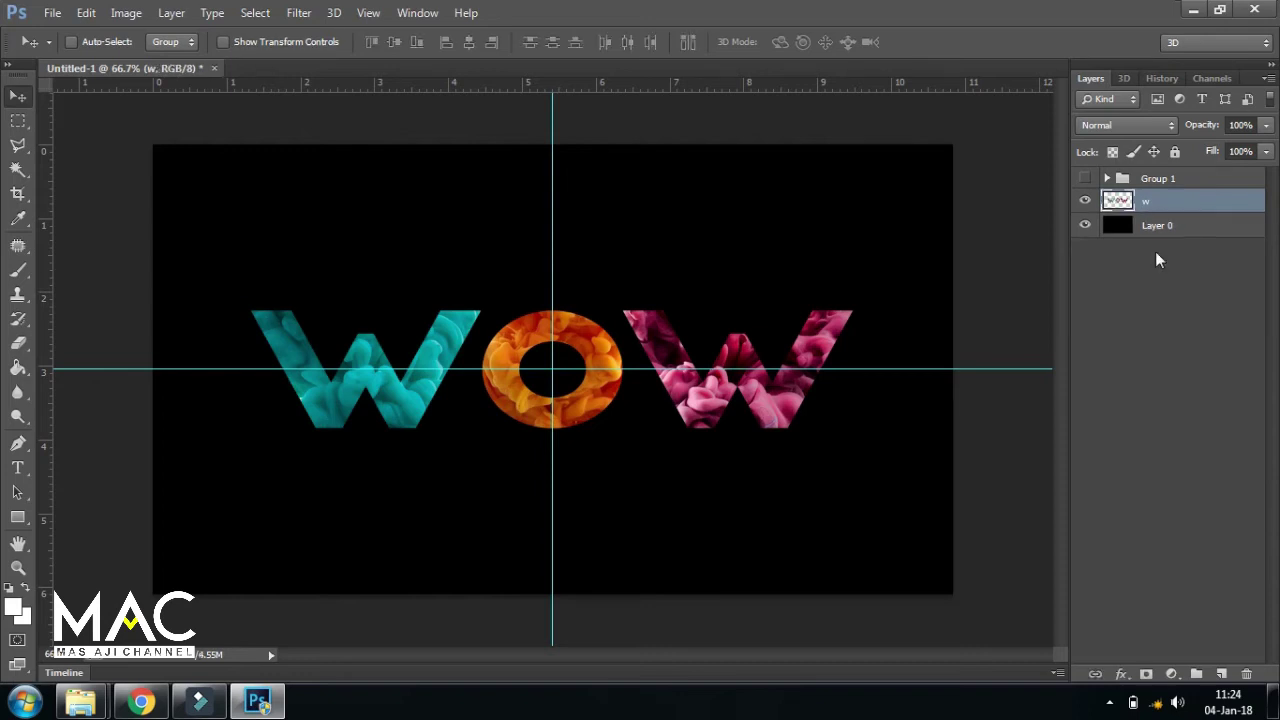
{"action": "double_click", "coordinate": [1148, 203]}
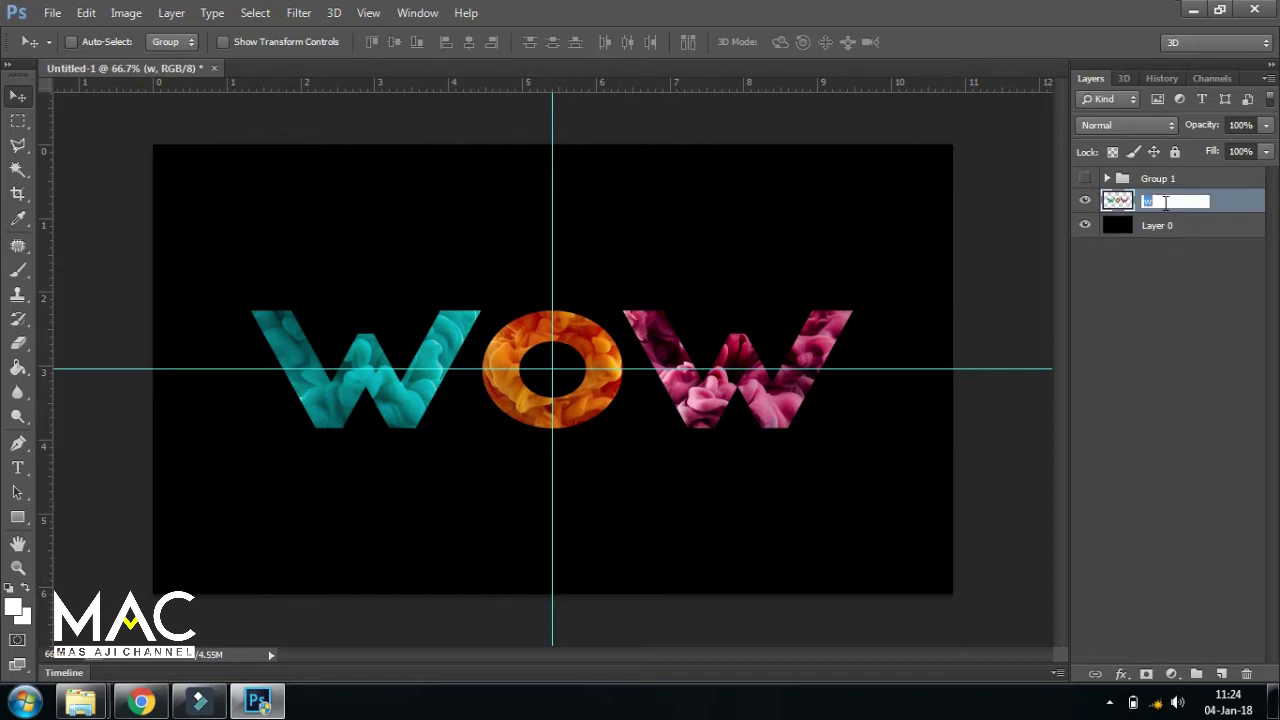
{"action": "key", "text": "Return"}
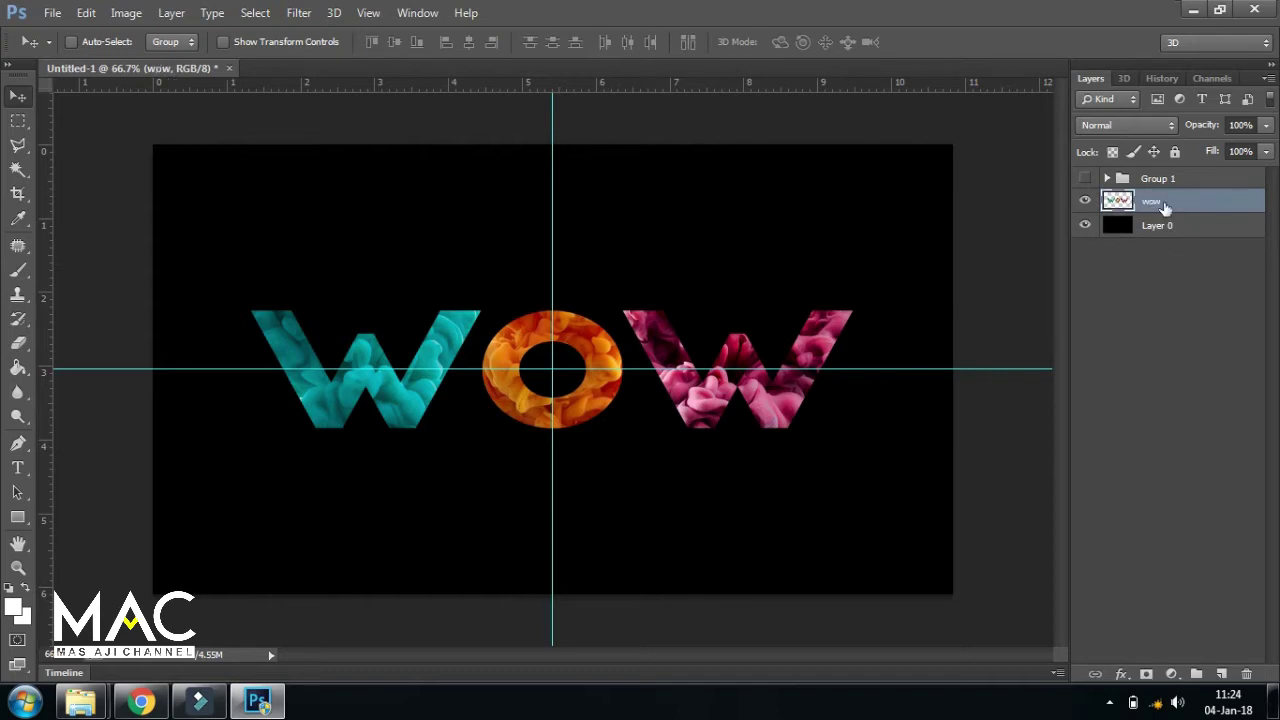
{"action": "left_click", "coordinate": [1166, 227]}
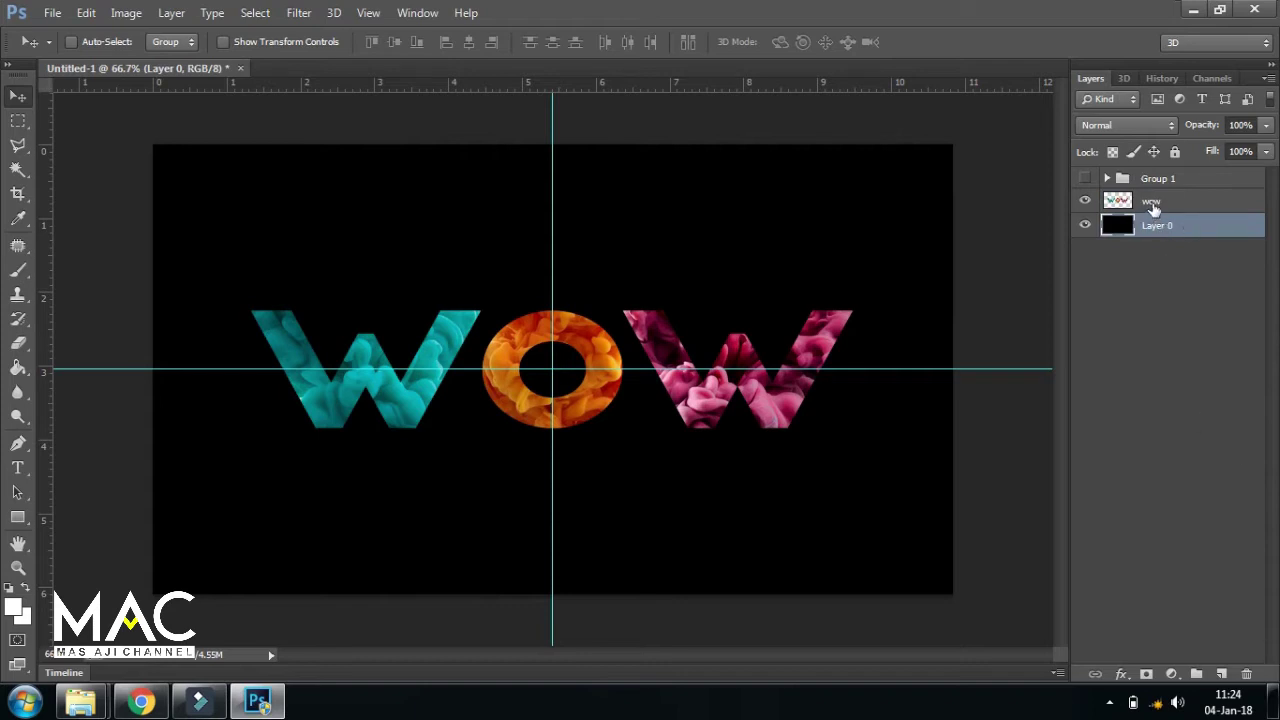
{"action": "left_click", "coordinate": [1152, 205]}
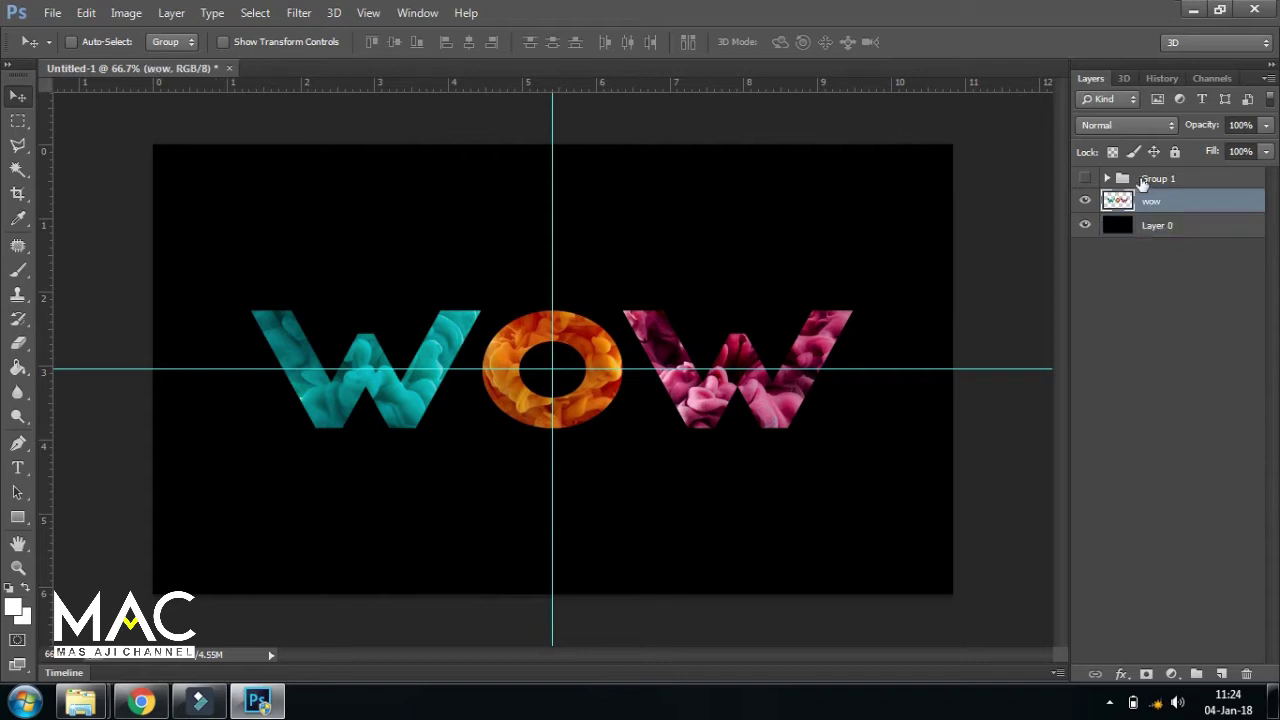
Step: Create an empty layer named brush above wow and view the image at 100%
{"action": "left_click", "coordinate": [1223, 674]}
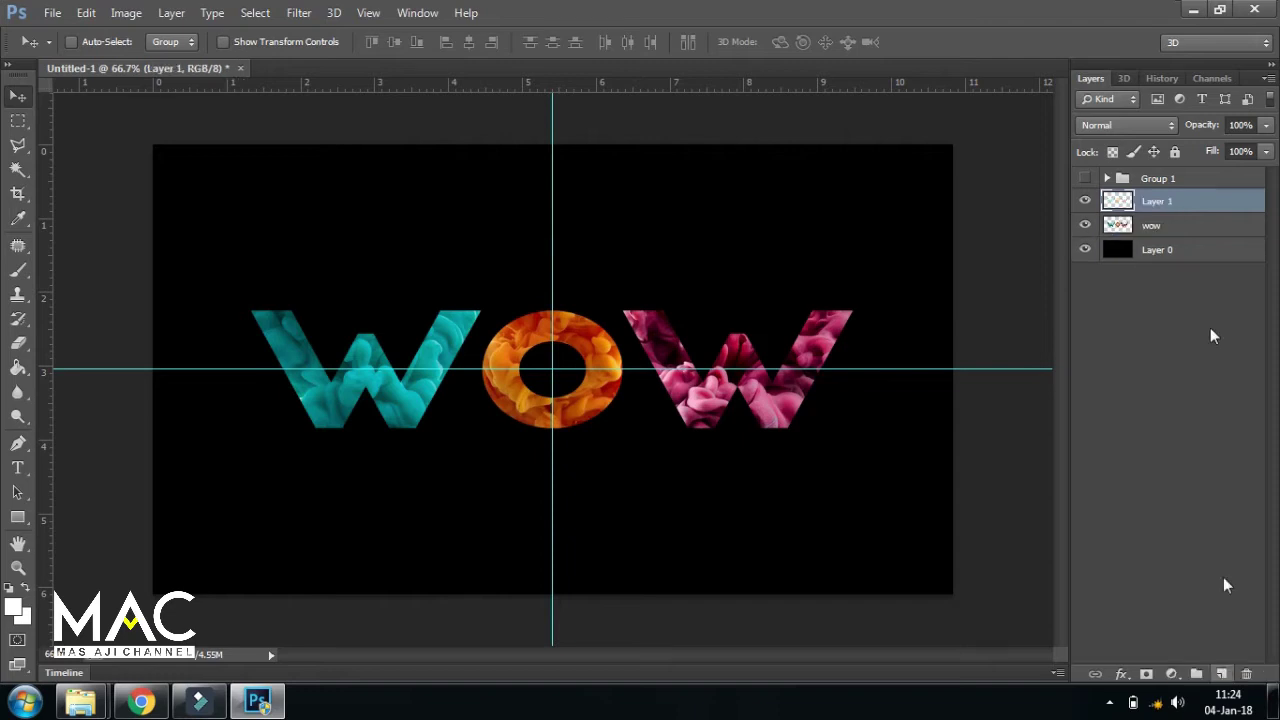
{"action": "double_click", "coordinate": [1156, 202]}
{"action": "type", "text": "brush"}
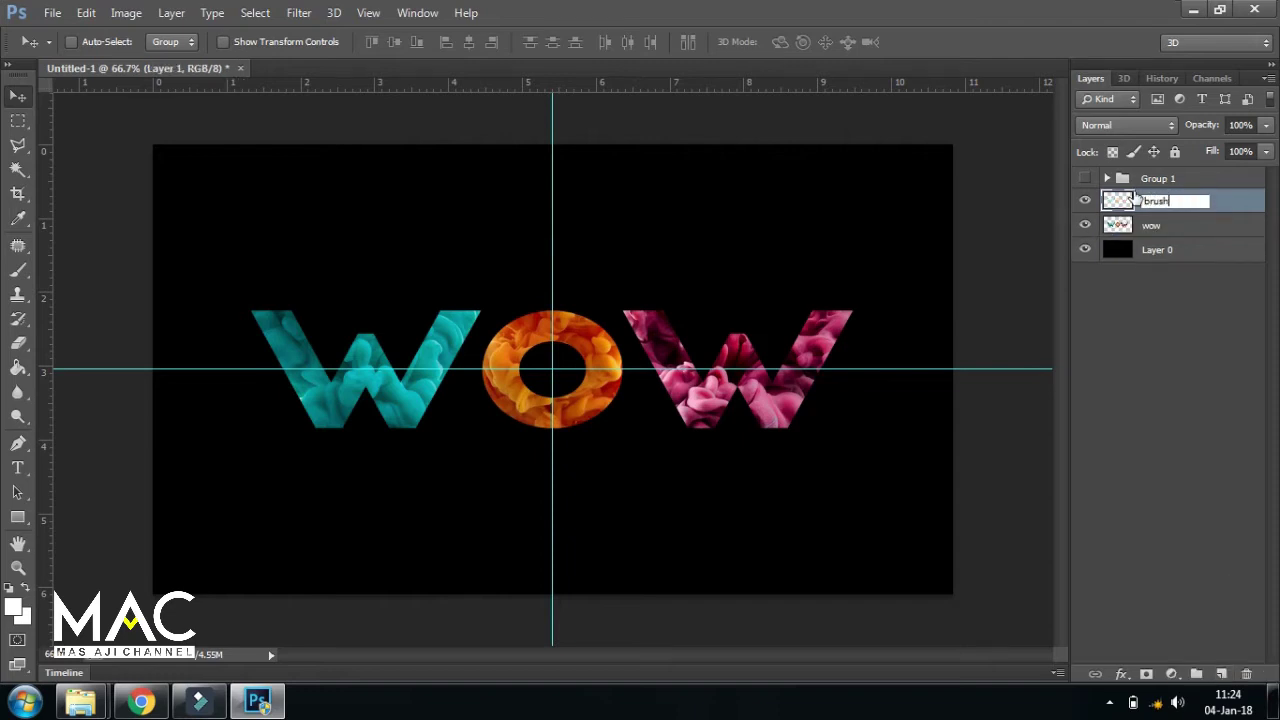
{"action": "key", "text": "Return"}
{"action": "key", "text": "ctrl+plus"}
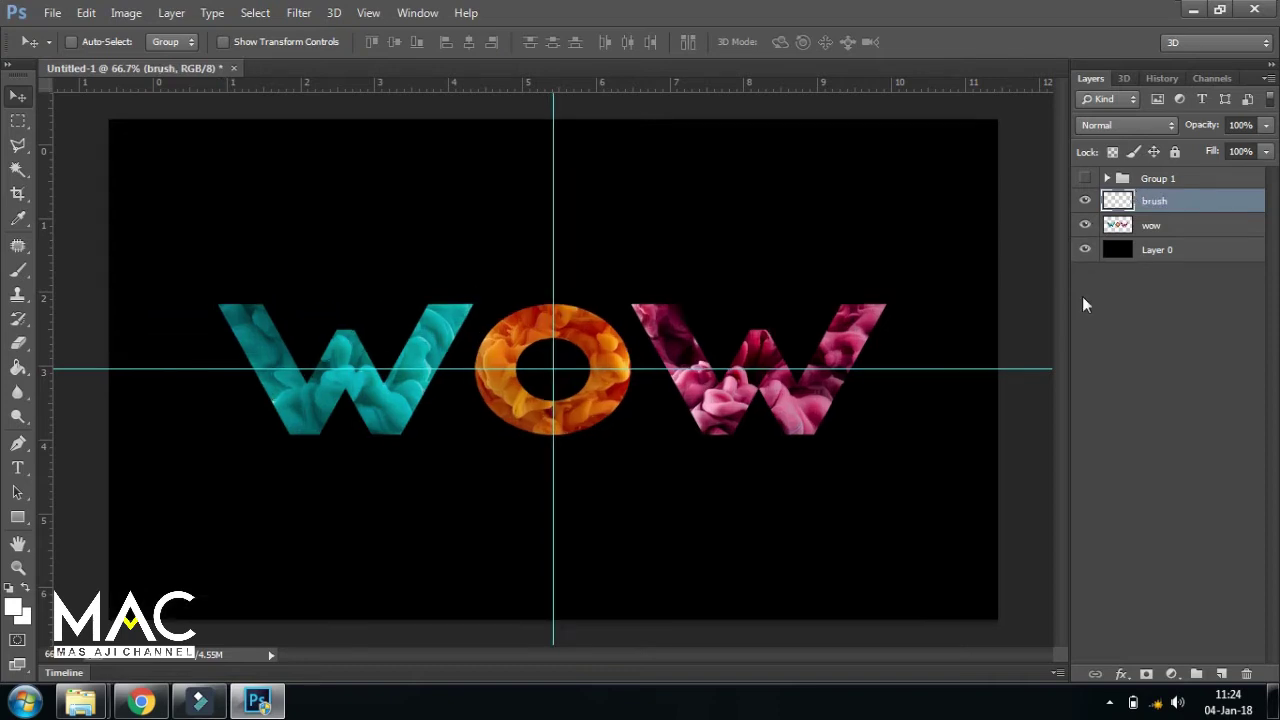
Step: Expand Group 1 and load the w copy layer's outline as a selection on wow
{"action": "left_click", "coordinate": [1107, 178]}
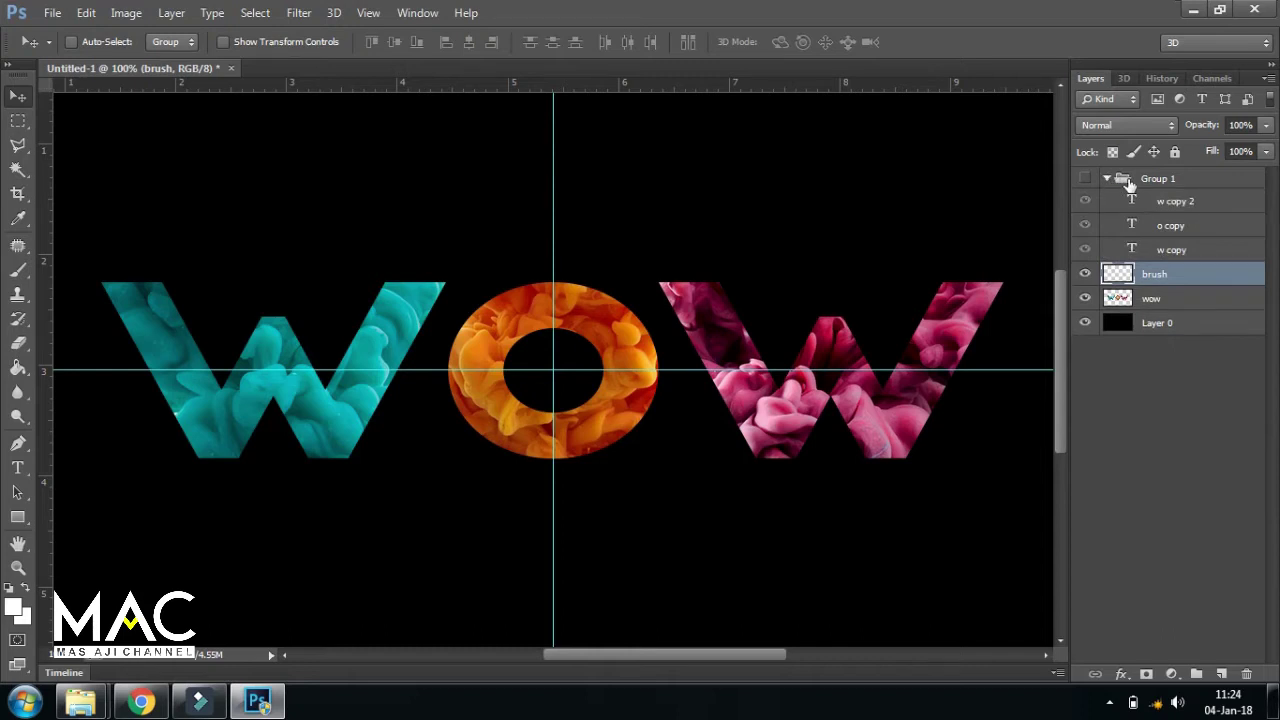
{"action": "left_click", "coordinate": [1160, 299]}
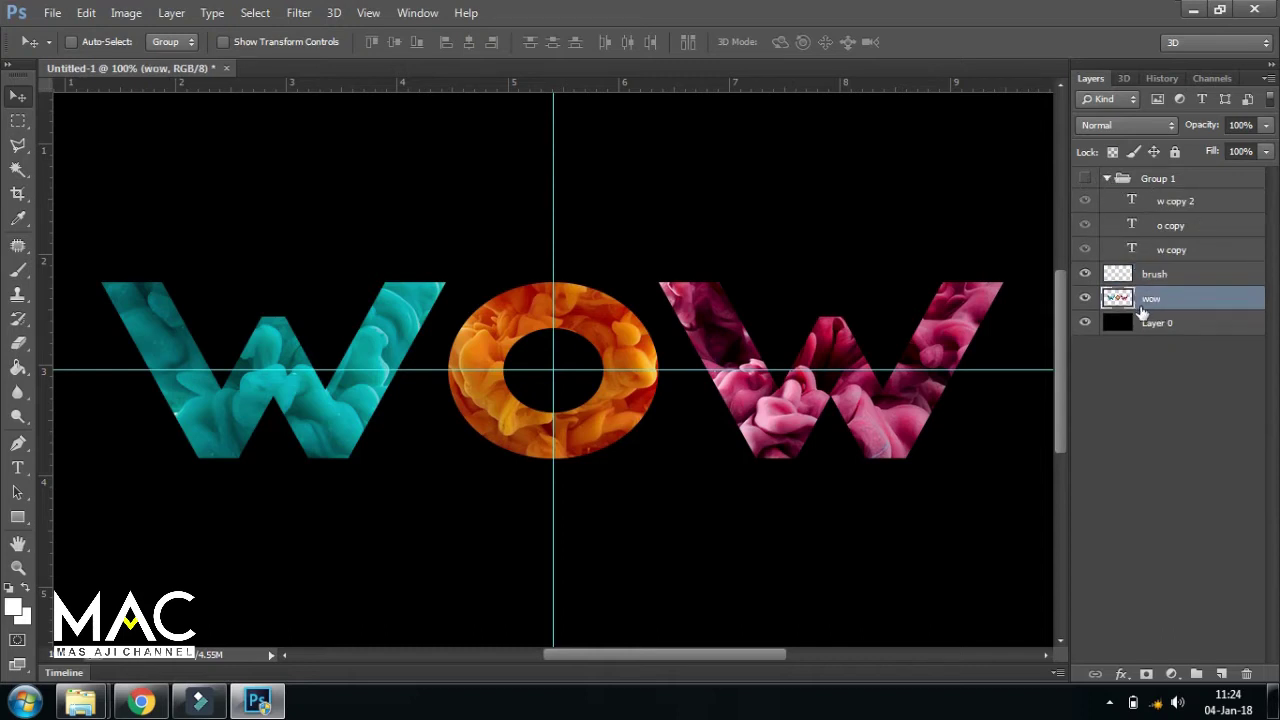
{"action": "left_click_drag", "start_coordinate": [1147, 303], "coordinate": [1136, 252]}
{"action": "left_click", "coordinate": [1133, 250], "text": "ctrl"}
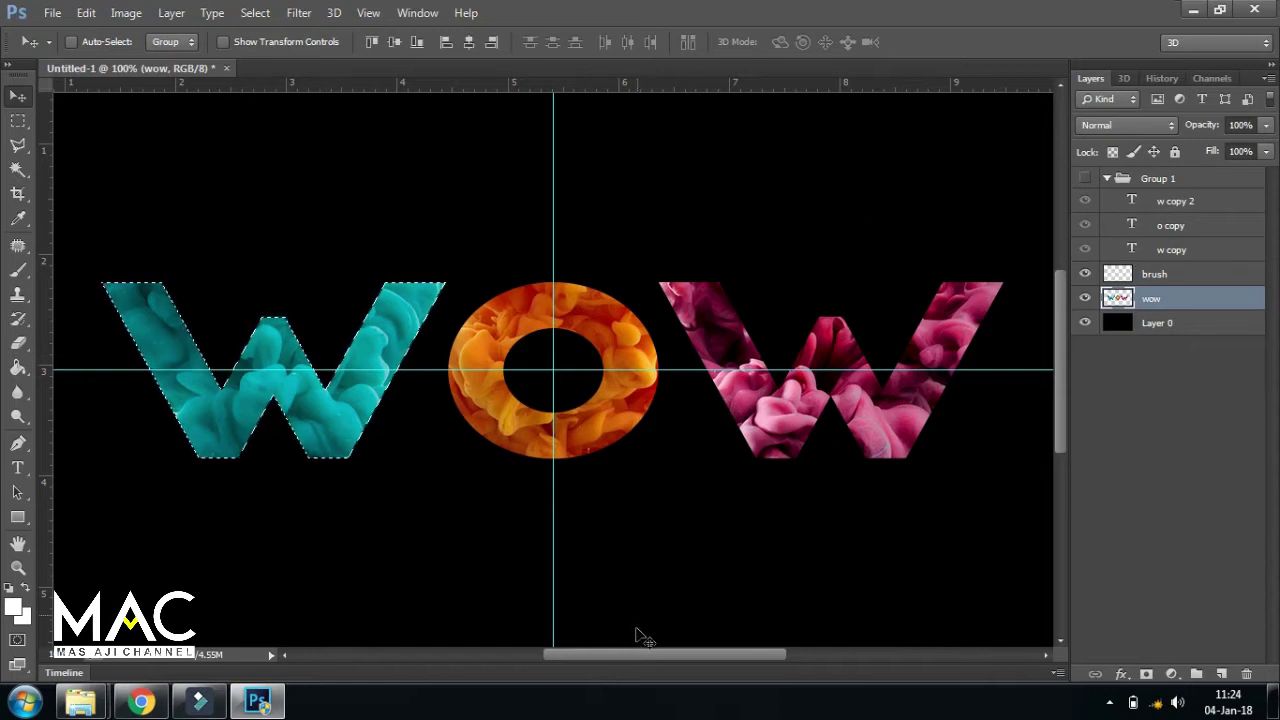
{"action": "left_click_drag", "start_coordinate": [639, 654], "coordinate": [603, 656]}
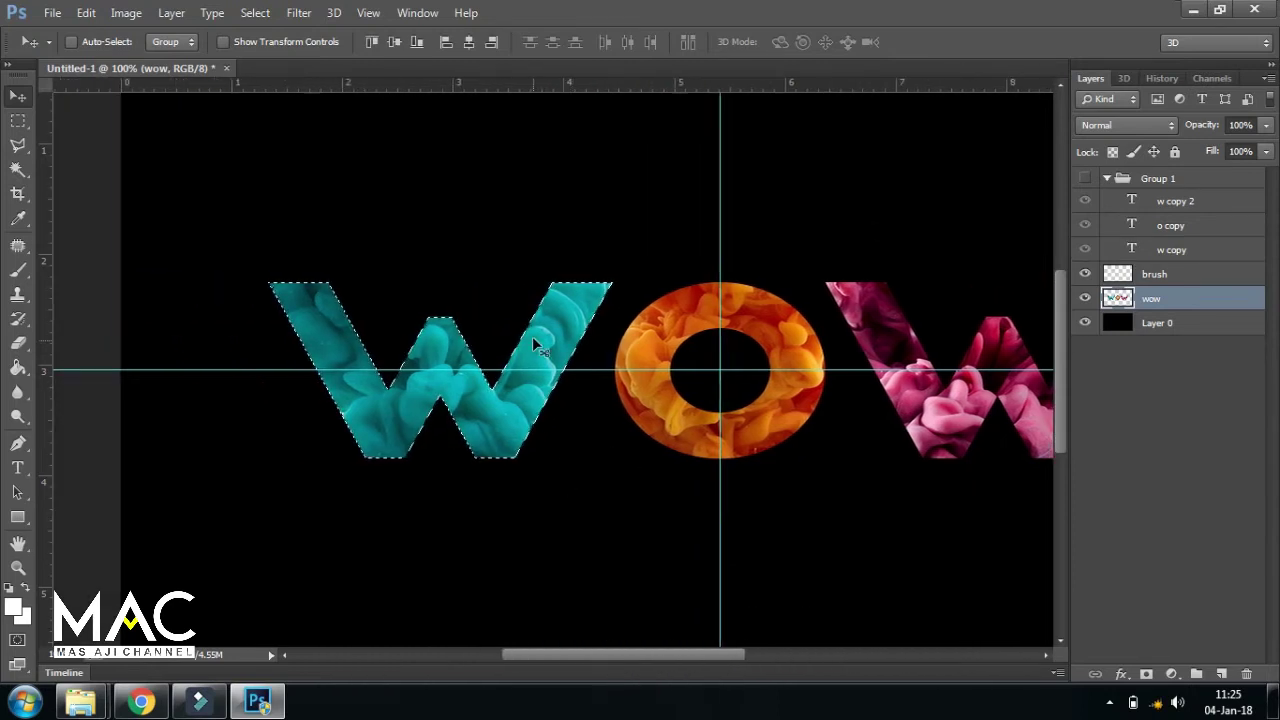
Step: Choose the Brush tool and set the foreground colour to red ff0000
{"action": "left_click", "coordinate": [16, 272]}
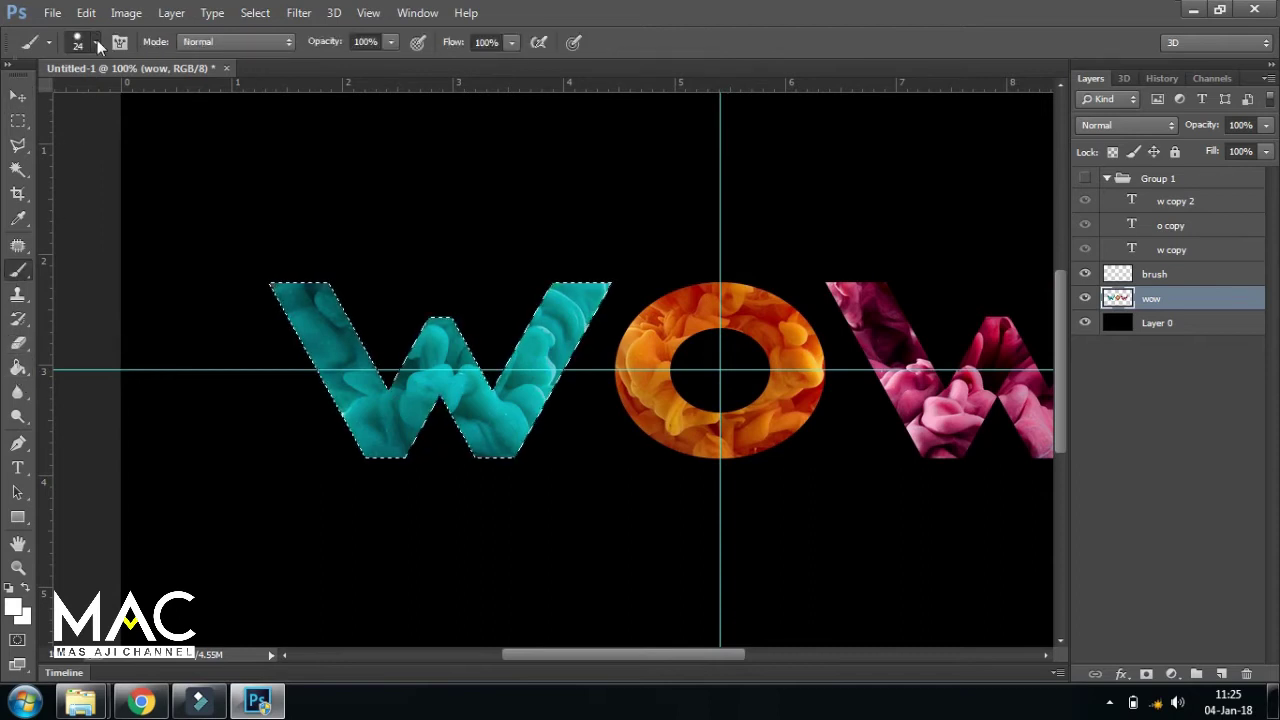
{"action": "left_click", "coordinate": [97, 42]}
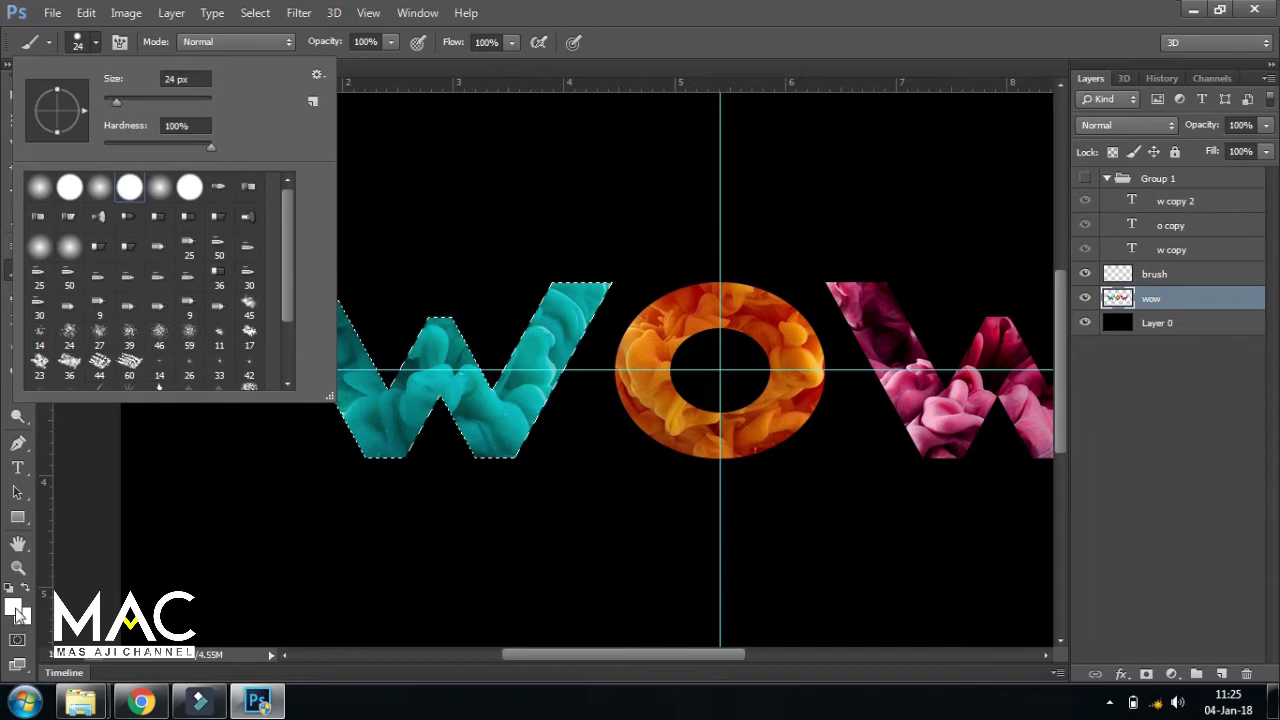
{"action": "left_click", "coordinate": [14, 606]}
{"action": "type", "text": "ff0000"}
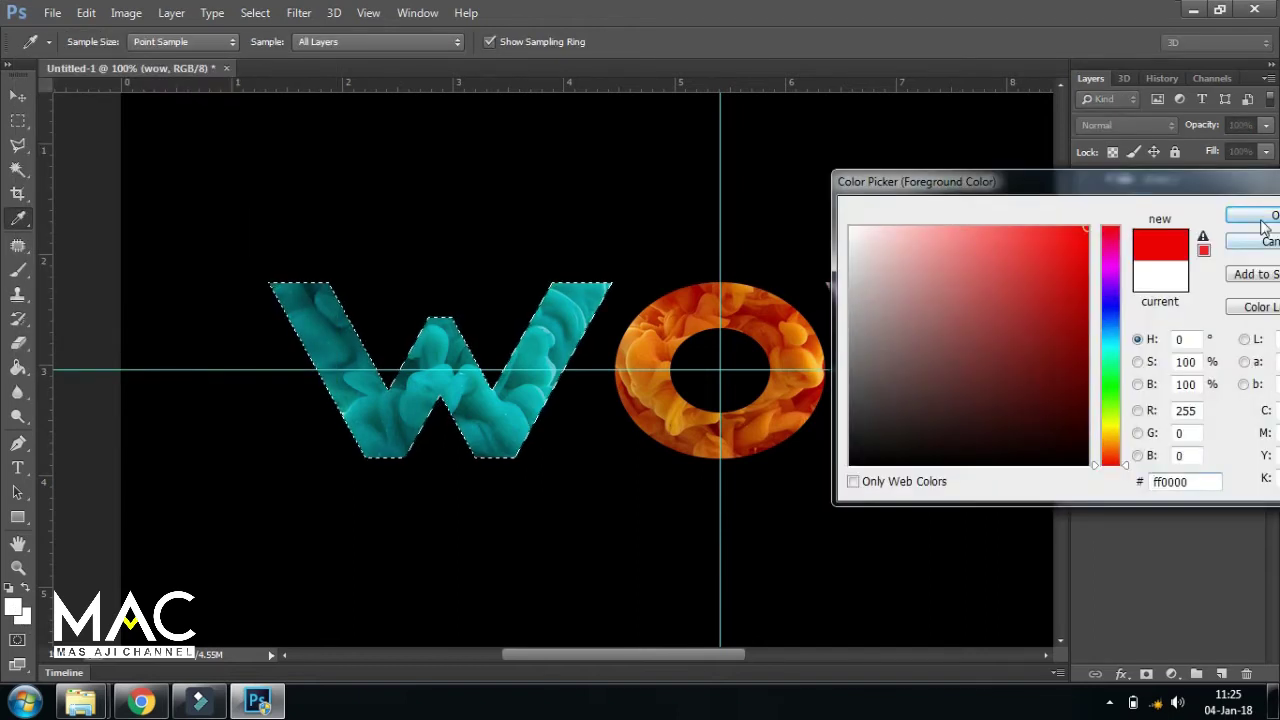
{"action": "left_click", "coordinate": [1262, 218]}
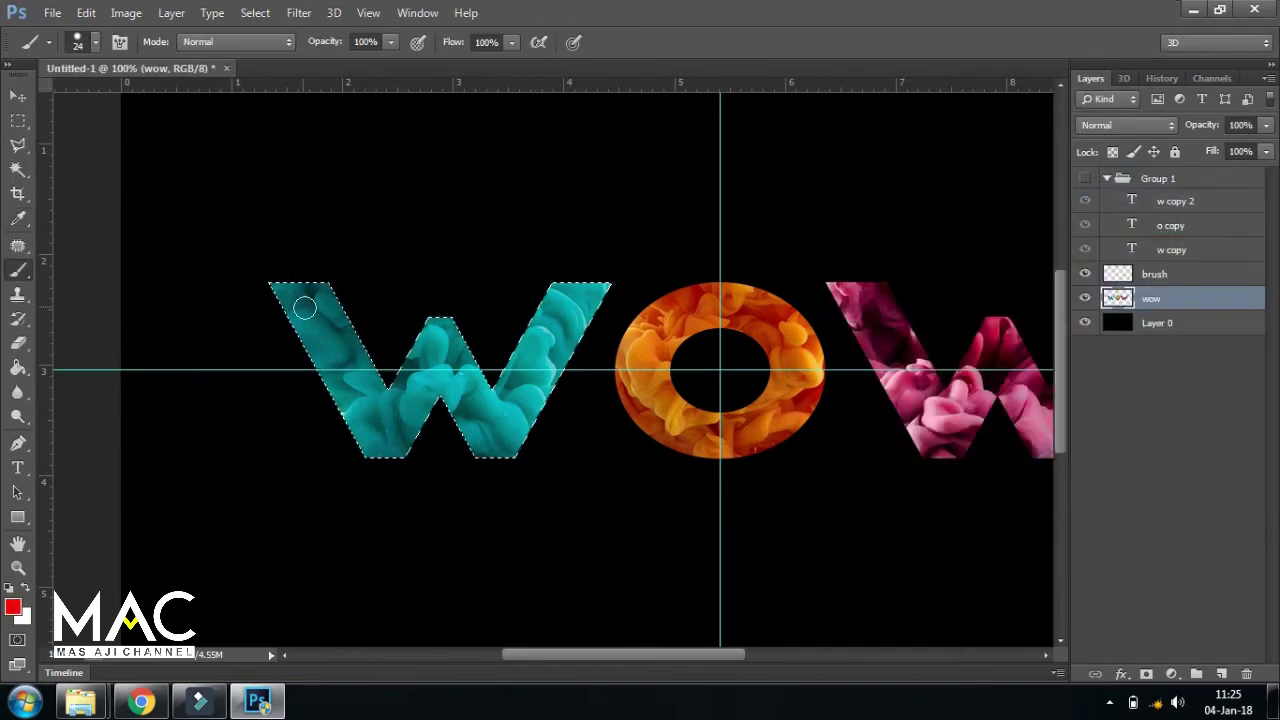
Step: Try red strokes on the first W, then revert in History to the loaded selection
{"action": "left_click_drag", "start_coordinate": [324, 288], "coordinate": [273, 286]}
{"action": "left_click_drag", "start_coordinate": [308, 346], "coordinate": [351, 489]}
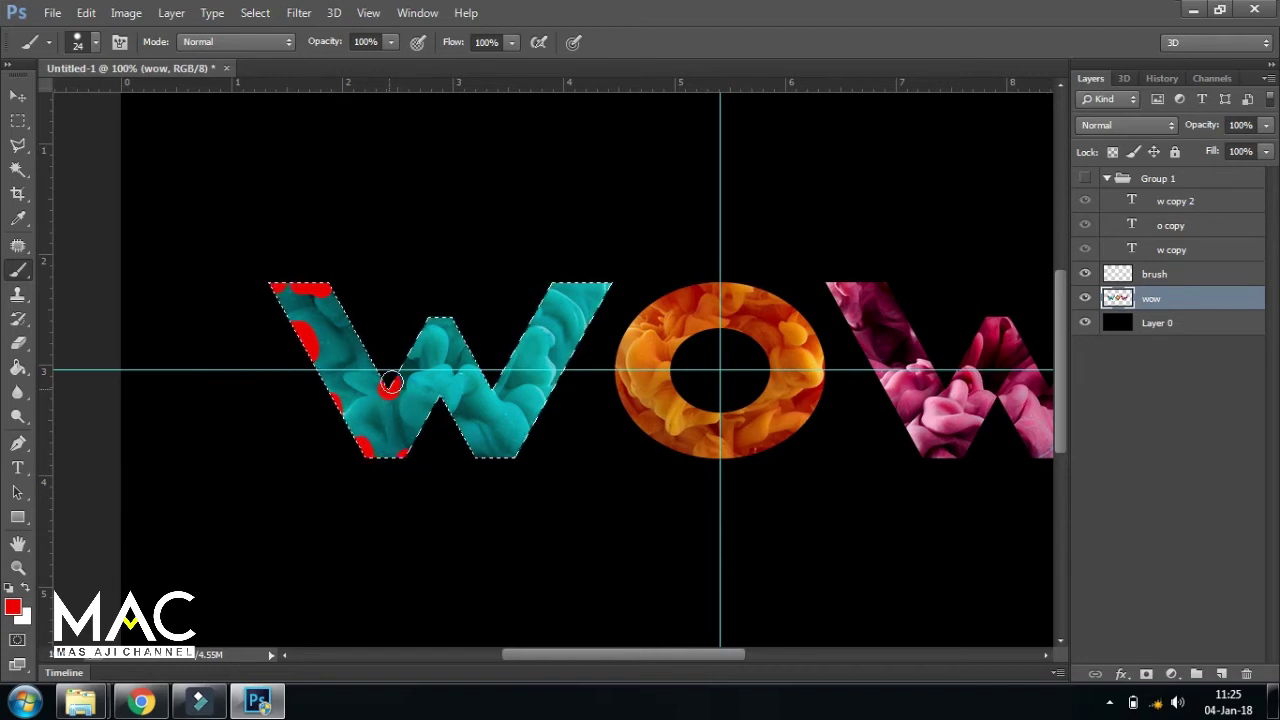
{"action": "key", "text": "ctrl+z"}
{"action": "left_click", "coordinate": [1177, 78]}
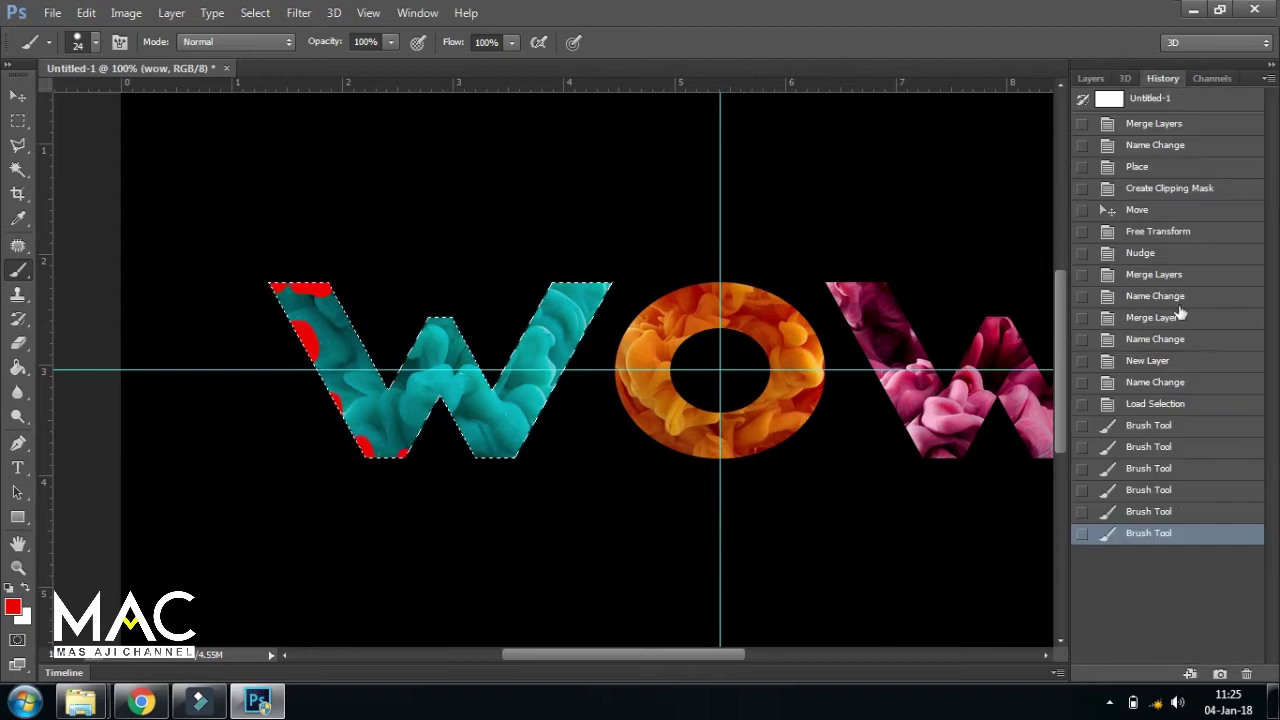
{"action": "left_click", "coordinate": [1163, 511]}
{"action": "left_click", "coordinate": [1165, 425]}
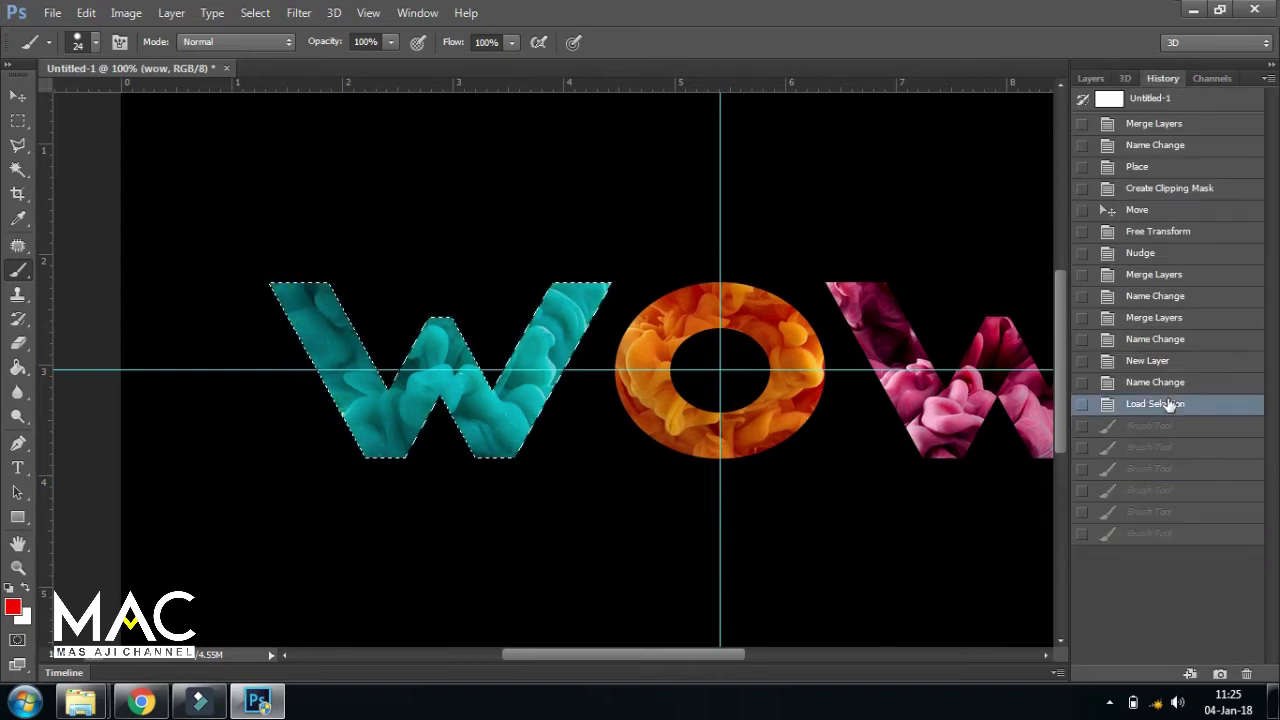
{"action": "left_click", "coordinate": [1091, 78]}
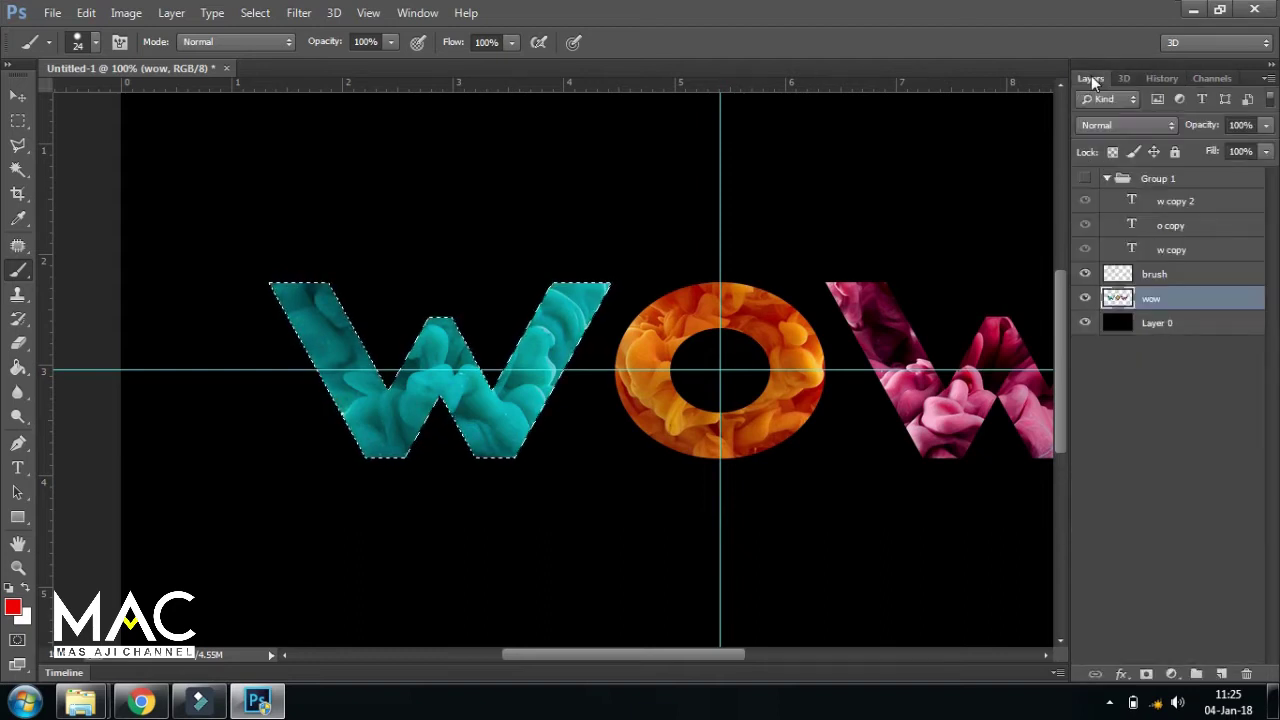
Step: On the brush layer, dab red spots on the W's valleys, arms and bottom, then deselect
{"action": "left_click", "coordinate": [1153, 276]}
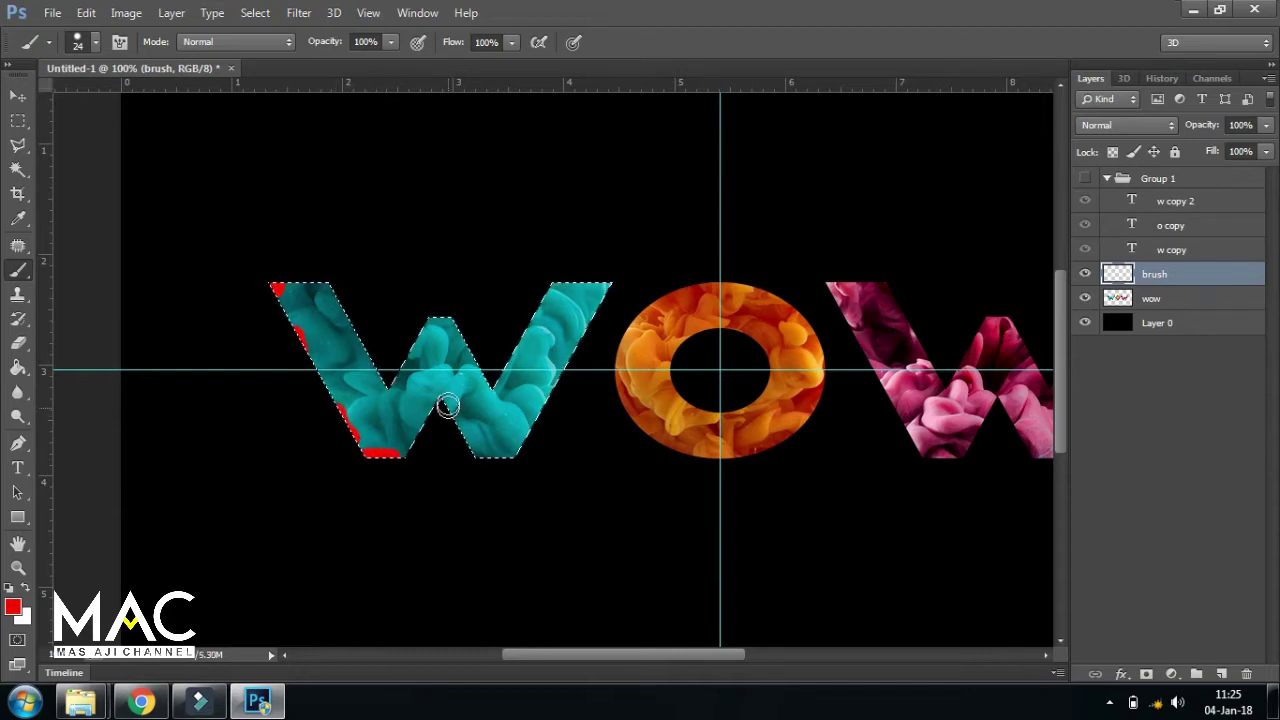
{"action": "left_click", "coordinate": [387, 391]}
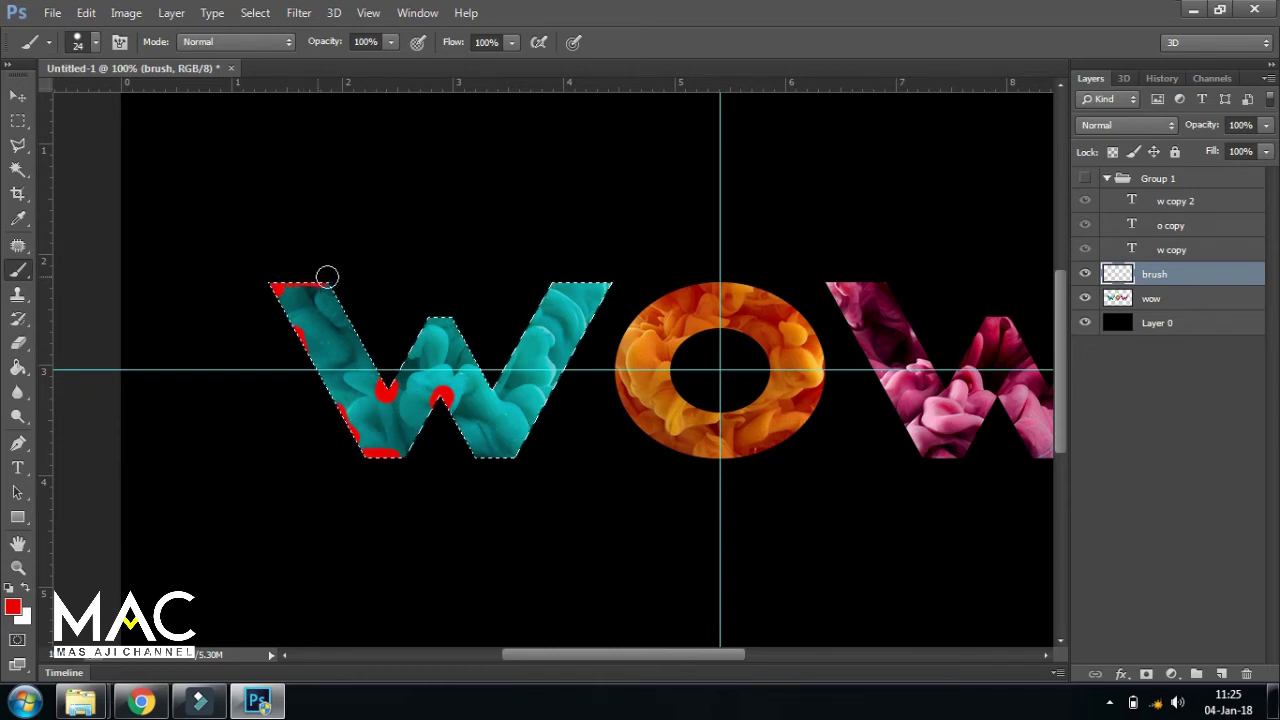
{"action": "left_click", "coordinate": [490, 385]}
{"action": "left_click", "coordinate": [558, 290]}
{"action": "left_click", "coordinate": [600, 289]}
{"action": "left_click", "coordinate": [566, 357]}
{"action": "left_click", "coordinate": [516, 447]}
{"action": "left_click", "coordinate": [477, 450]}
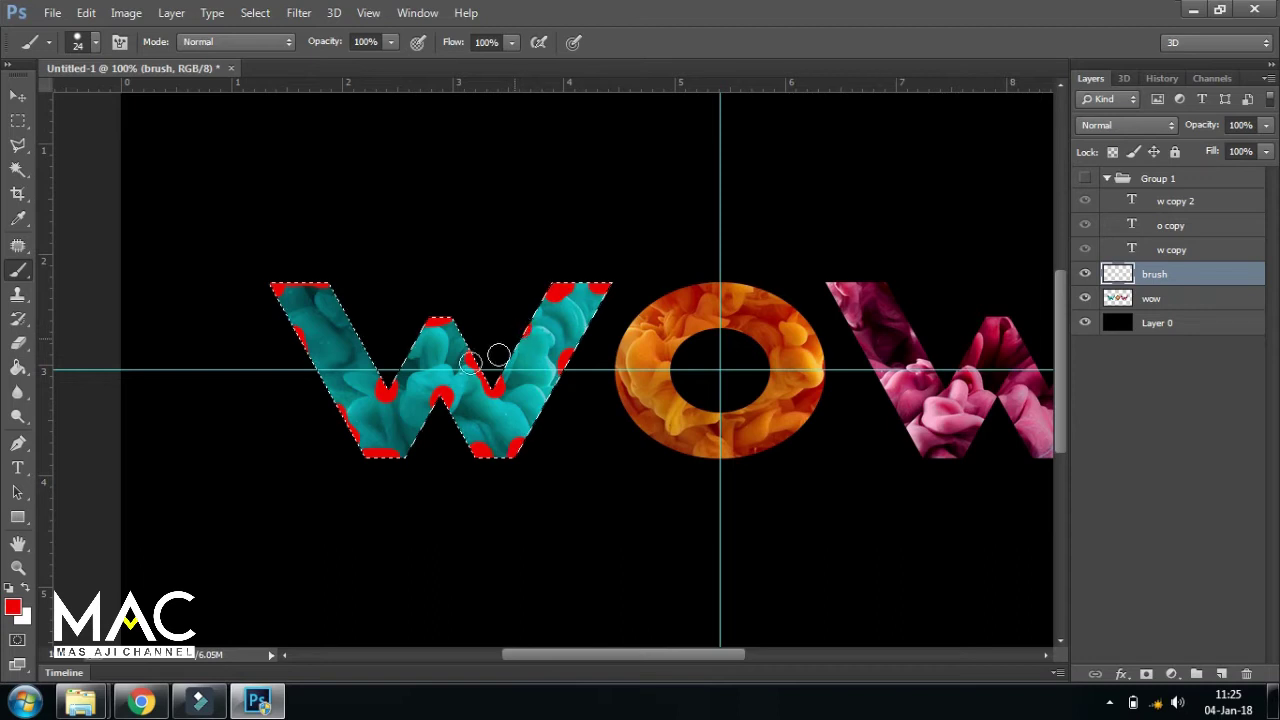
{"action": "left_click", "coordinate": [351, 330]}
{"action": "key", "text": "ctrl+d"}
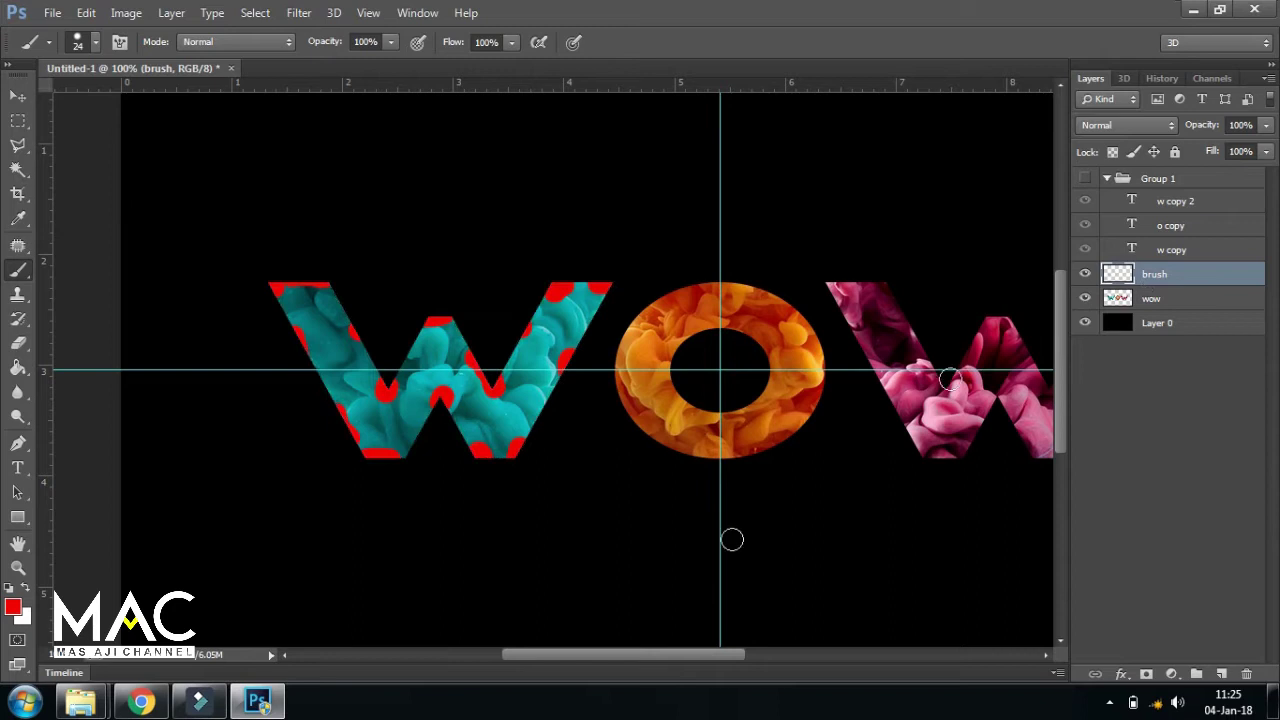
{"action": "left_click_drag", "start_coordinate": [699, 658], "coordinate": [812, 658]}
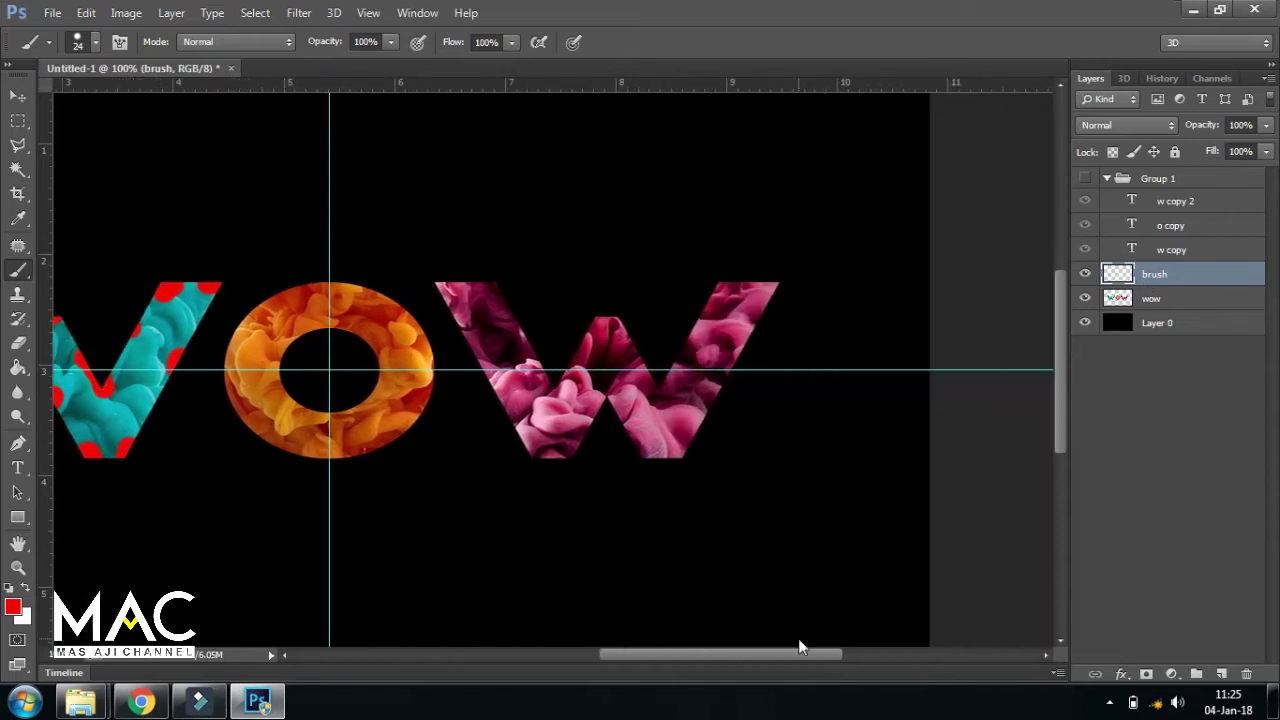
Step: Load the O's outline and dab red along its top, bottom and lower-left edges, then deselect
{"action": "left_click", "coordinate": [1162, 304]}
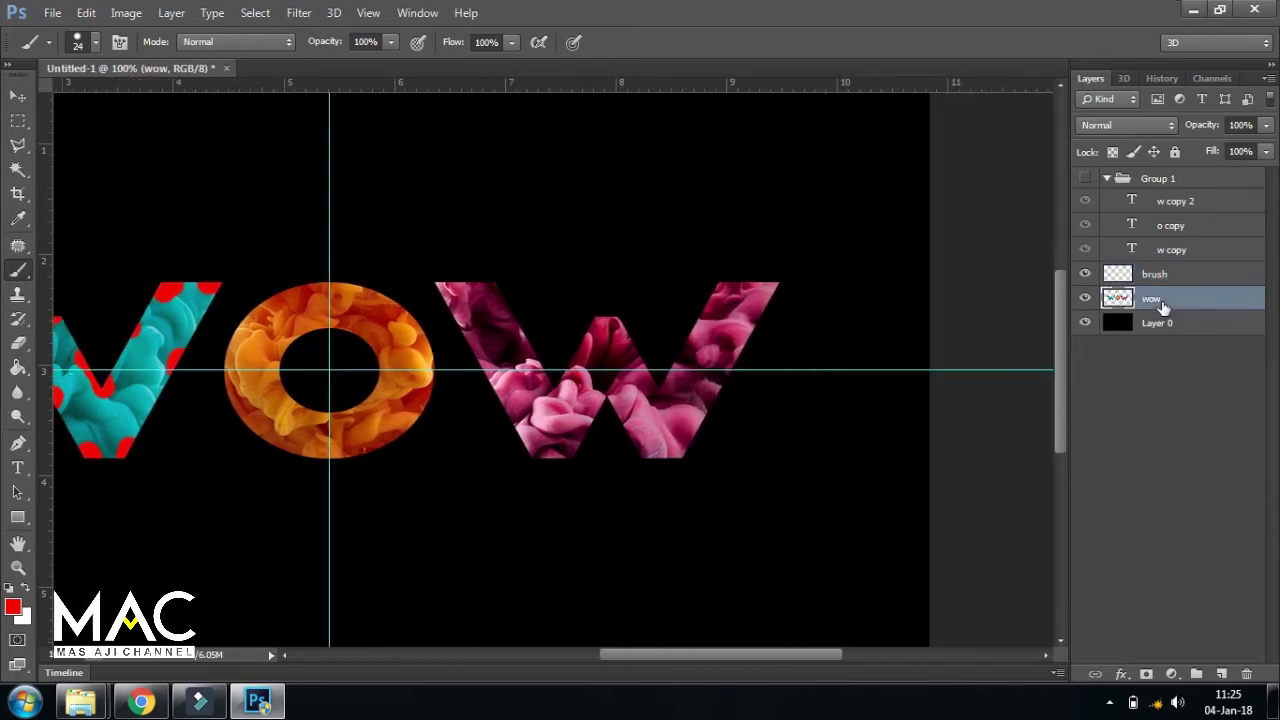
{"action": "left_click_drag", "start_coordinate": [1135, 240], "coordinate": [1137, 229]}
{"action": "left_click", "coordinate": [1134, 226], "text": "ctrl"}
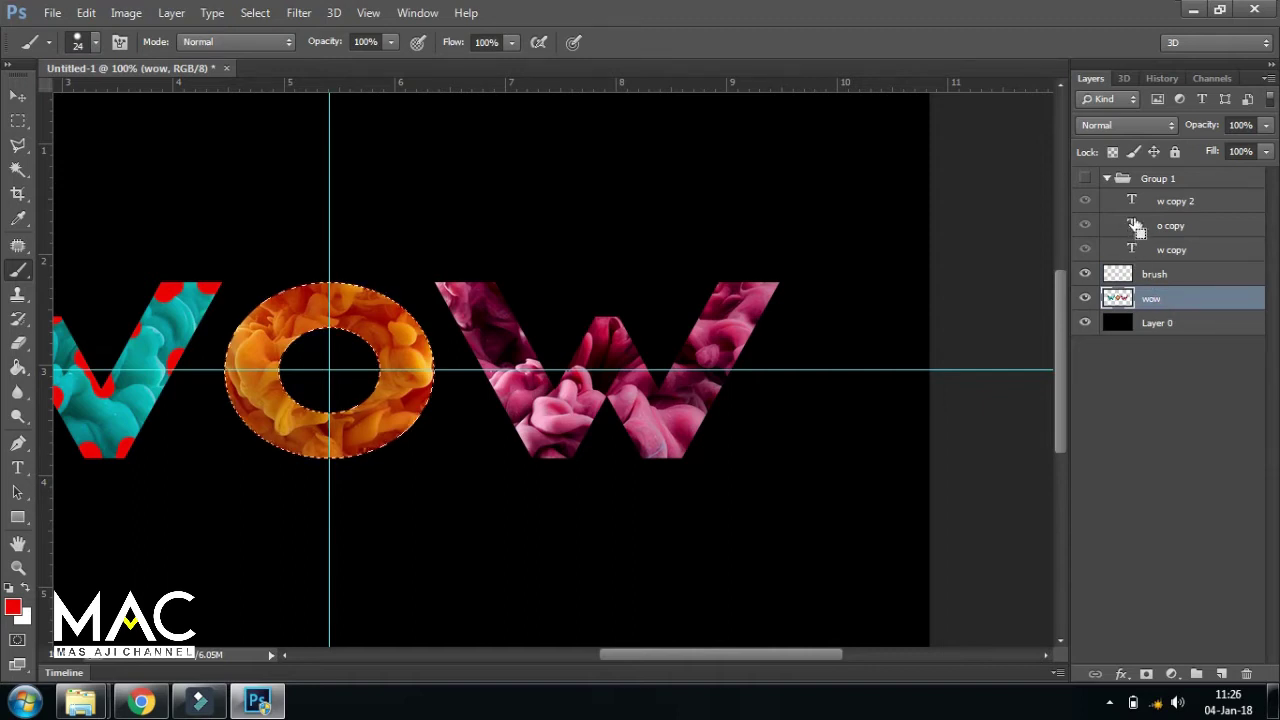
{"action": "left_click", "coordinate": [1158, 274]}
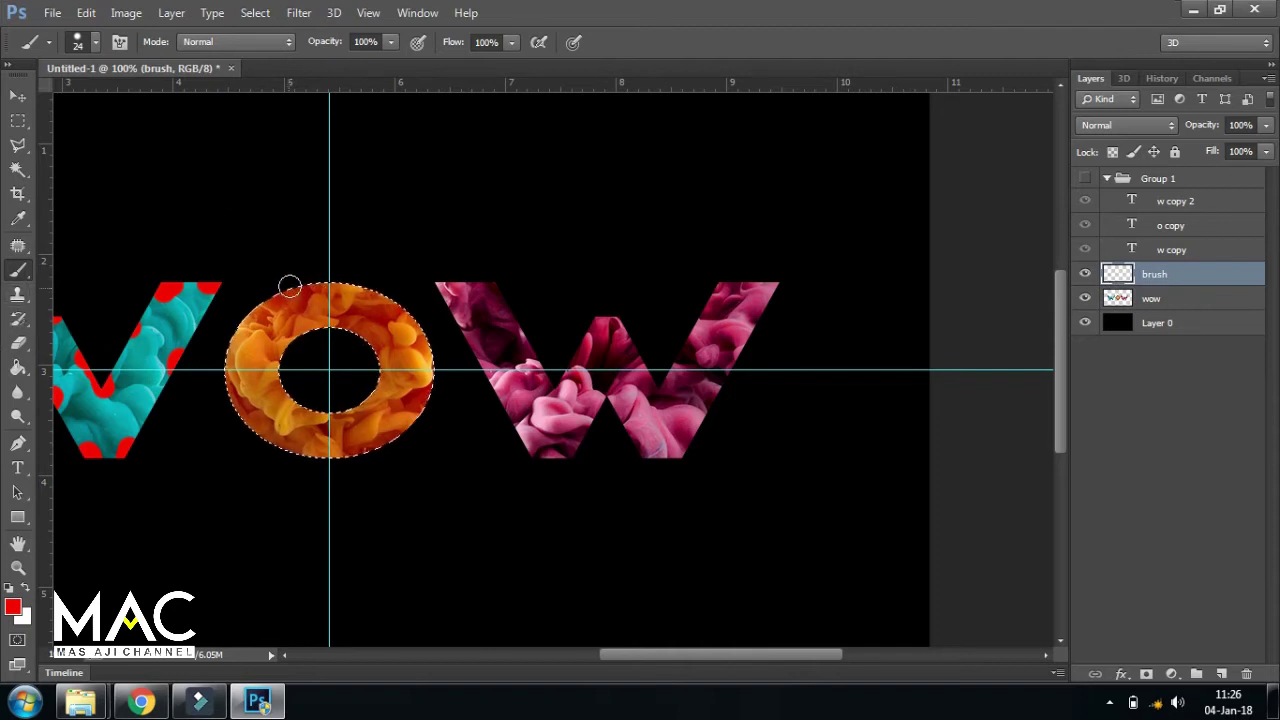
{"action": "mouse_move", "coordinate": [323, 287]}
{"action": "left_mouse_down"}
{"action": "mouse_move", "coordinate": [331, 266]}
{"action": "mouse_move", "coordinate": [357, 286]}
{"action": "mouse_move", "coordinate": [357, 274]}
{"action": "mouse_move", "coordinate": [293, 292]}
{"action": "left_mouse_up"}
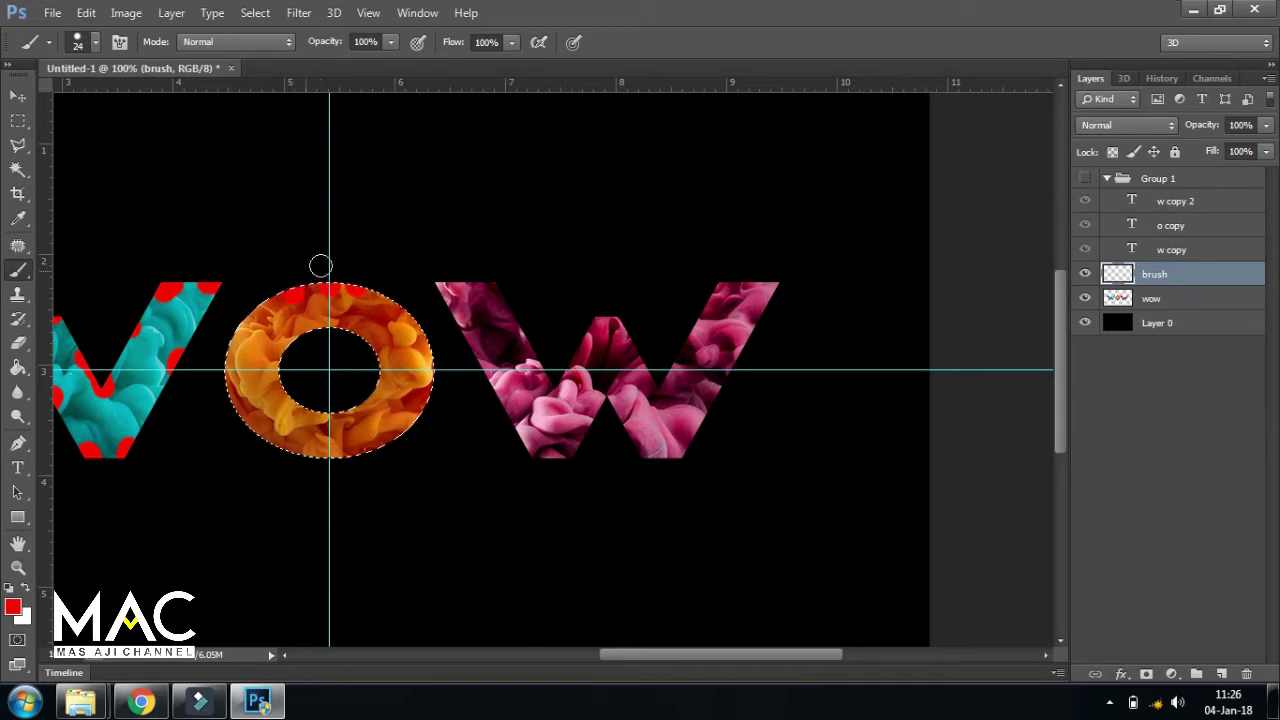
{"action": "left_click", "coordinate": [327, 452]}
{"action": "left_click", "coordinate": [290, 449]}
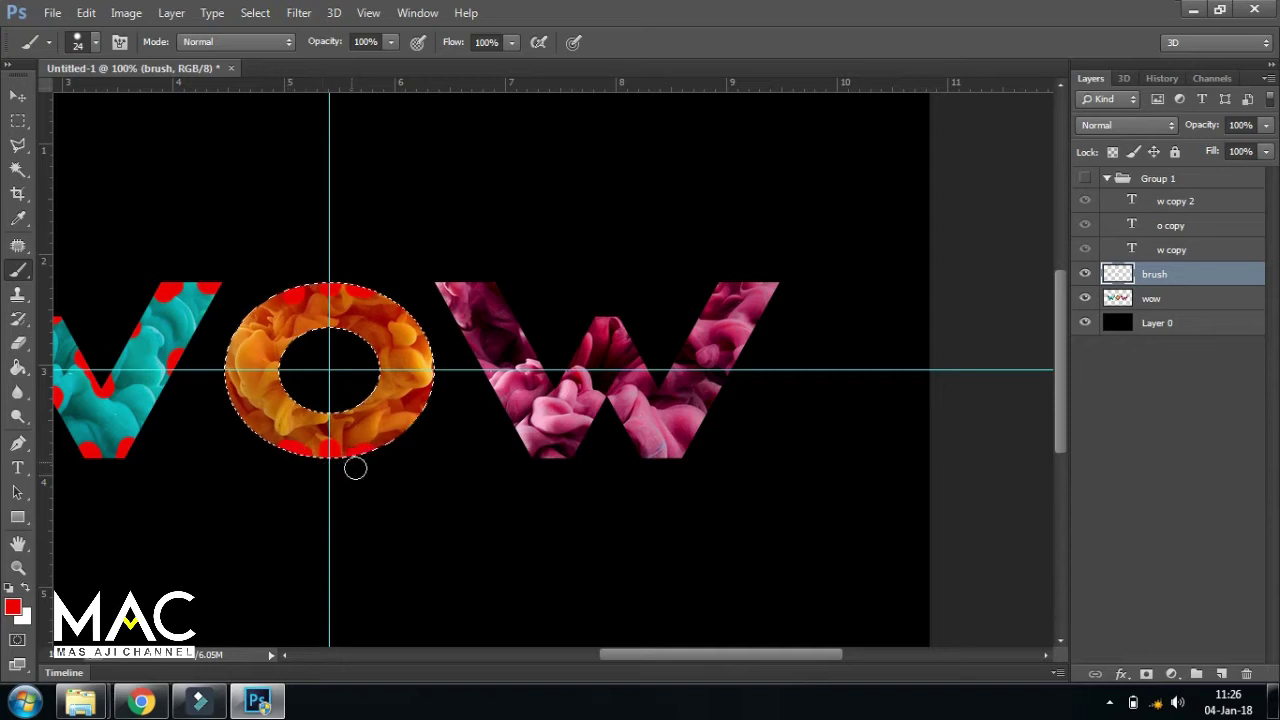
{"action": "key", "text": "ctrl+d"}
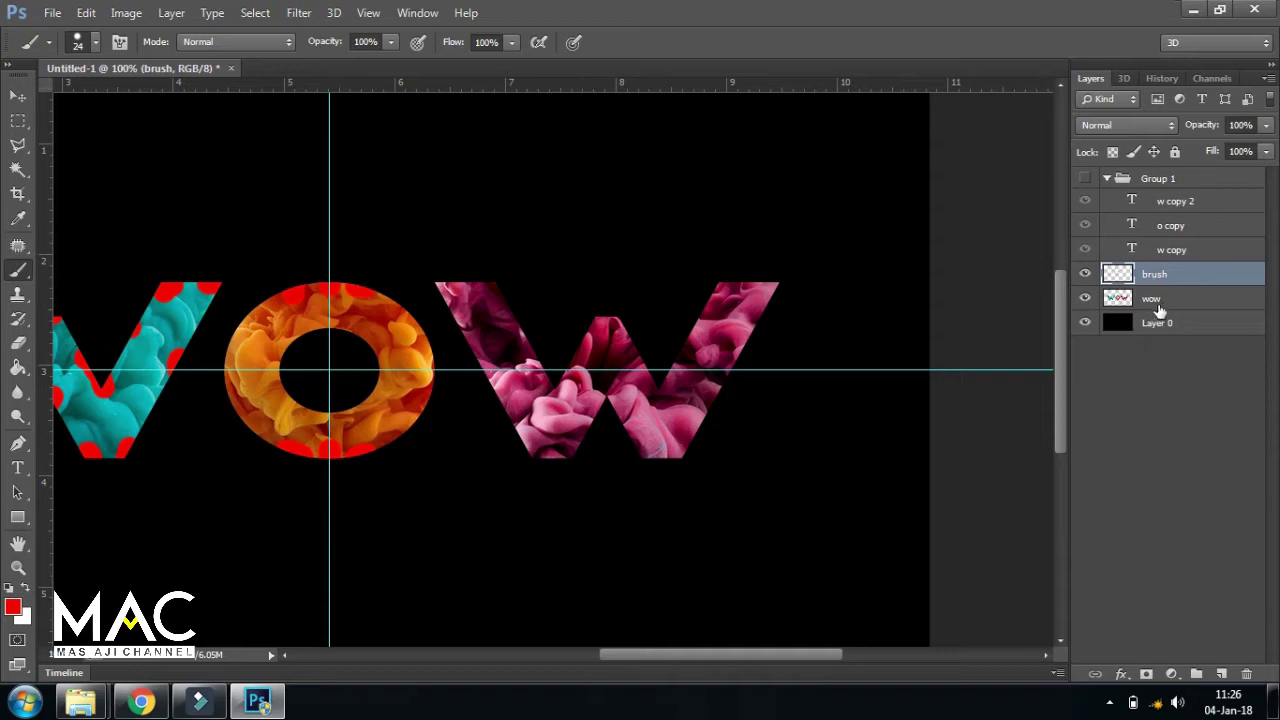
{"action": "left_click_drag", "start_coordinate": [1160, 300], "coordinate": [1138, 204]}
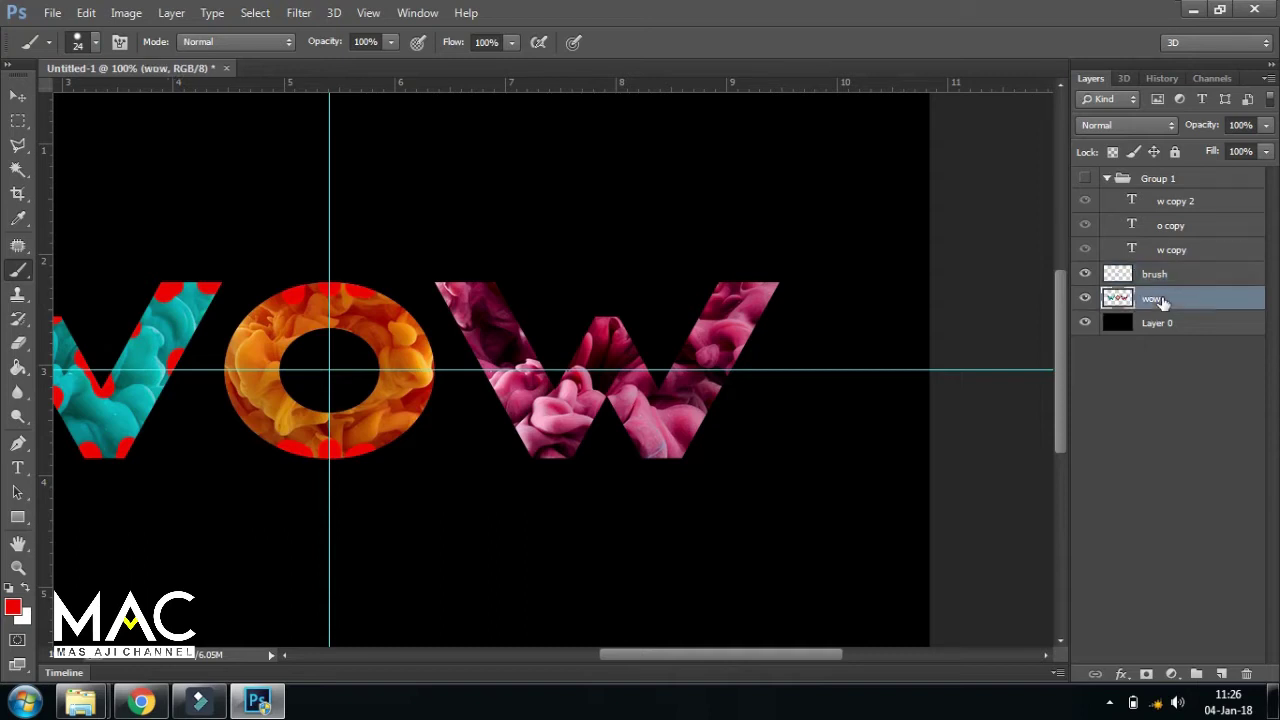
Step: Load the pink W's outline, paint red spots on the brush layer, then deselect
{"action": "left_click", "coordinate": [1138, 204], "text": "ctrl"}
{"action": "left_click", "coordinate": [1160, 278]}
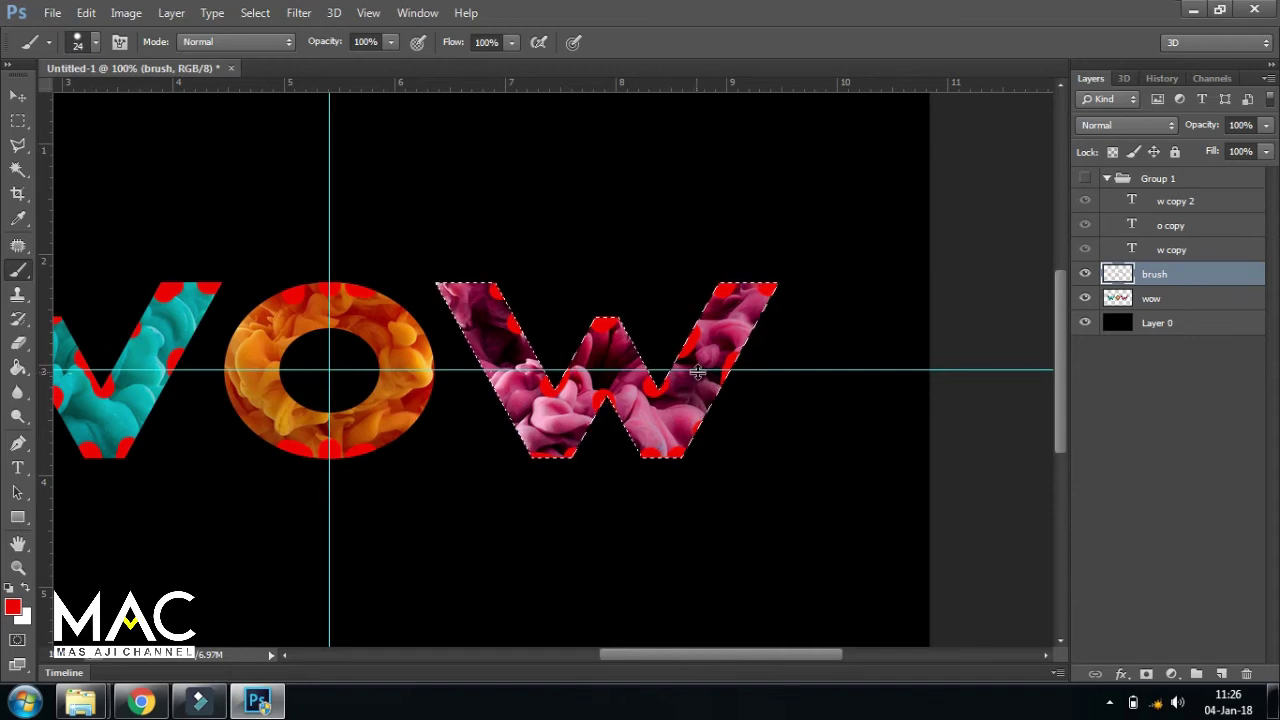
{"action": "key", "text": "ctrl+d"}
Step: Merge wow with the black Layer 0 and convert the result into a locked Background
{"action": "left_click", "coordinate": [18, 96]}
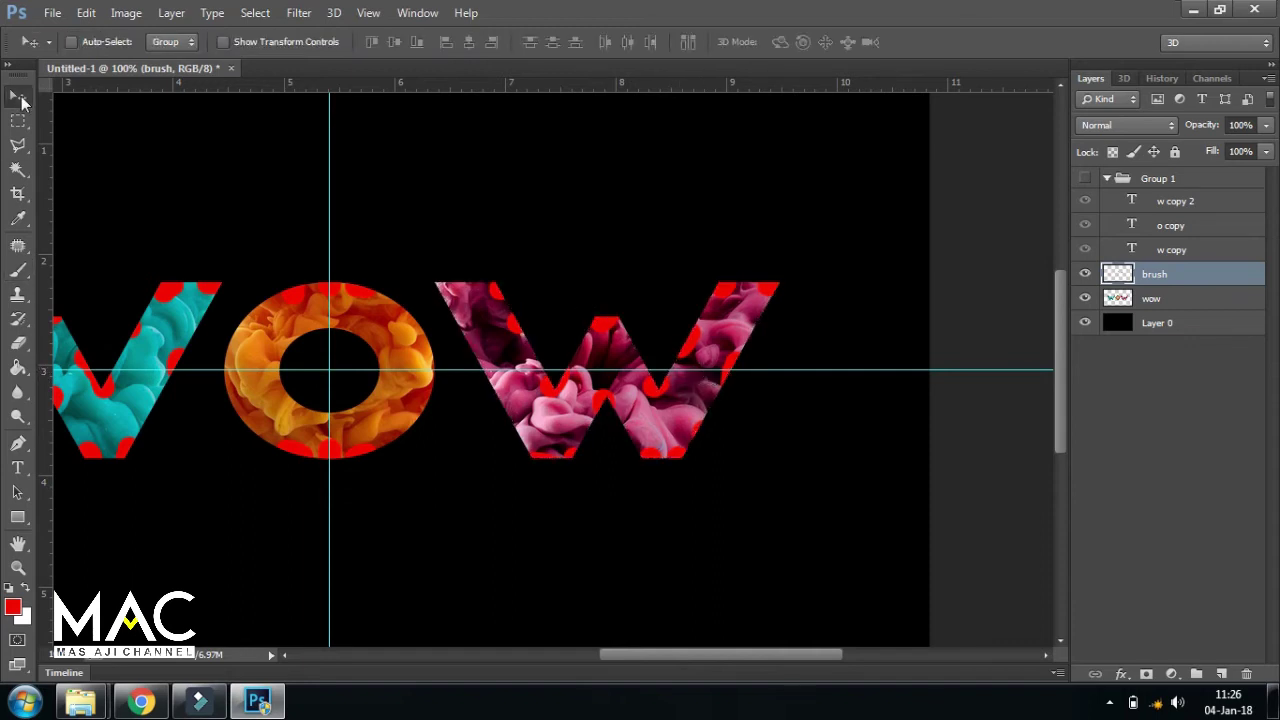
{"action": "key", "text": "ctrl+minus"}
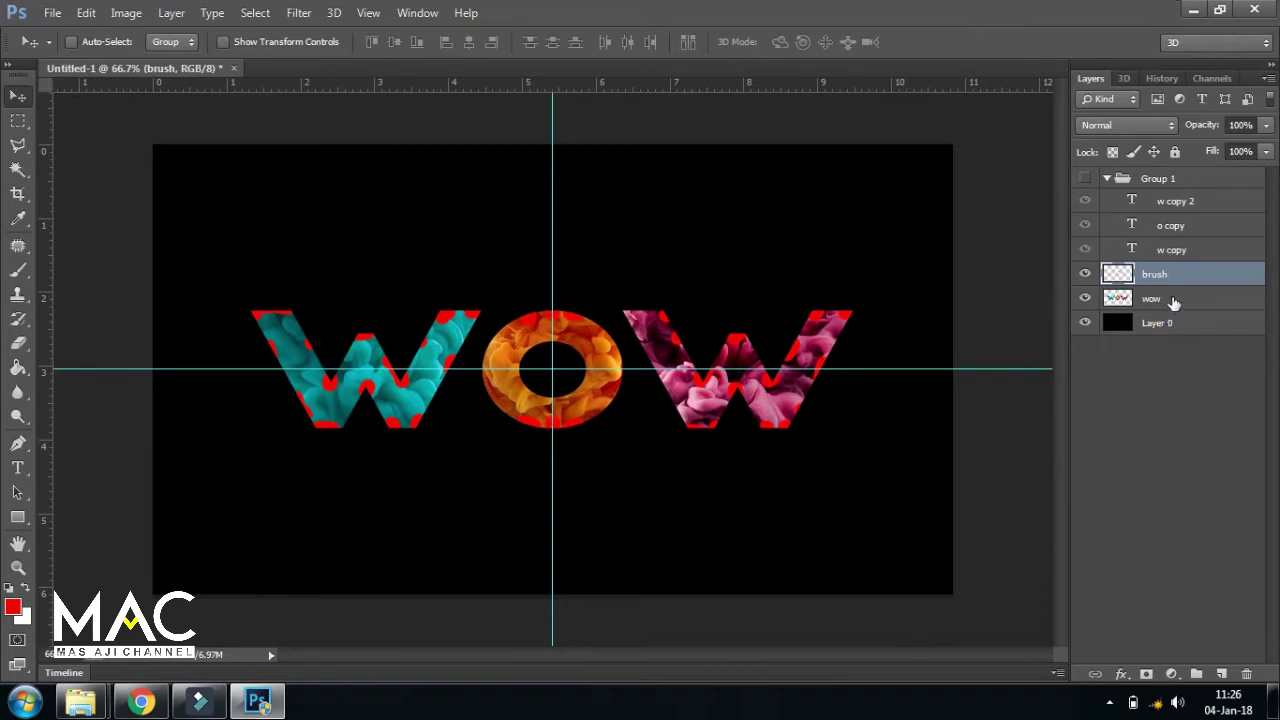
{"action": "left_click", "coordinate": [1174, 300]}
{"action": "left_click", "coordinate": [1175, 324], "text": "shift"}
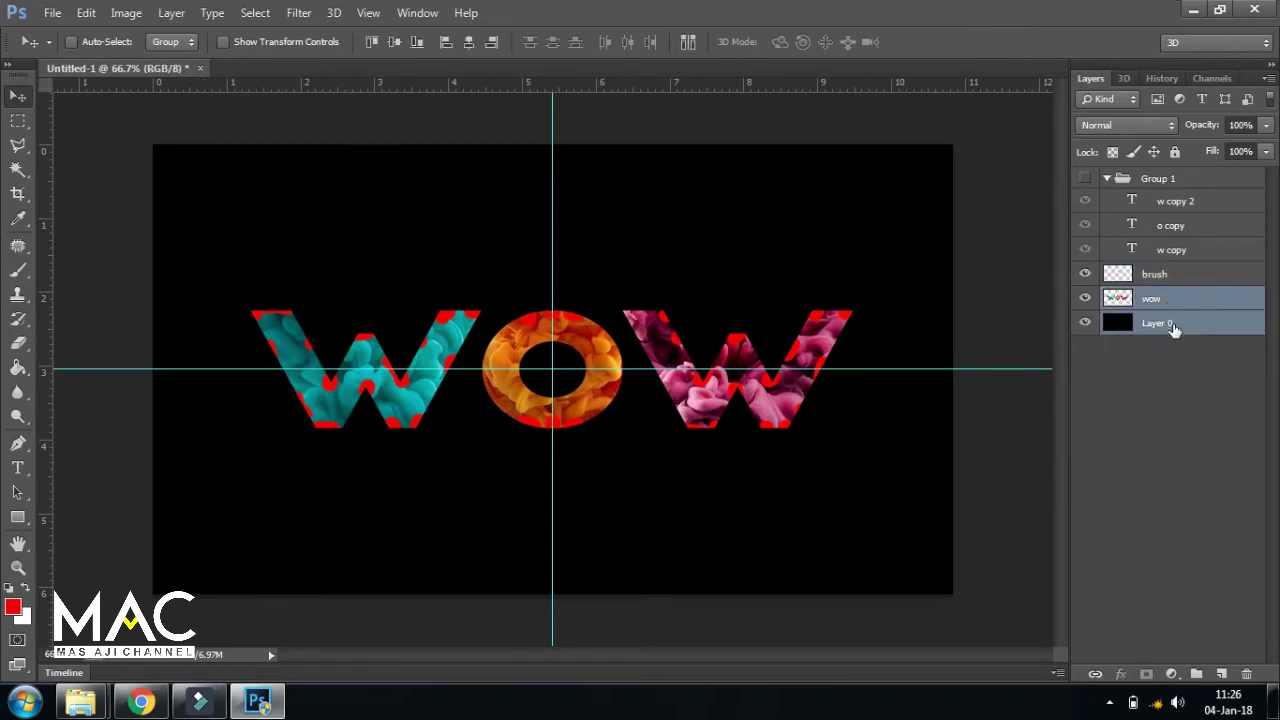
{"action": "key", "text": "ctrl+e"}
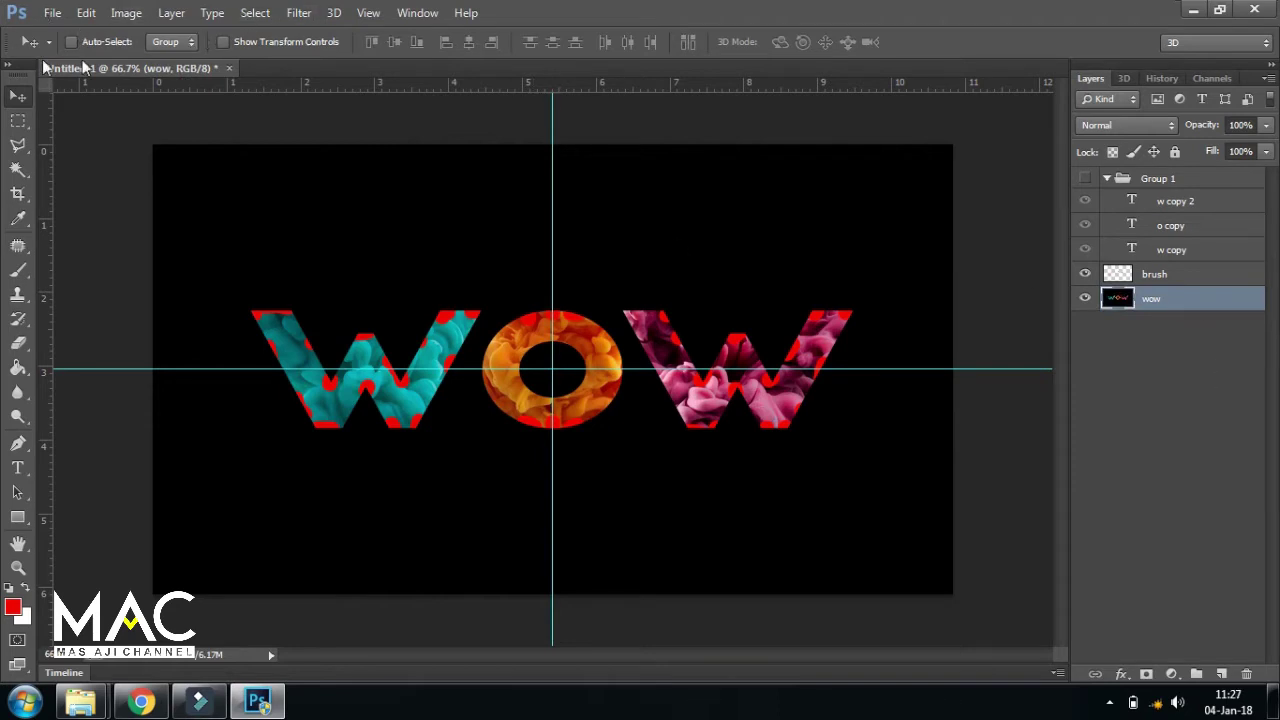
{"action": "left_click", "coordinate": [171, 12]}
{"action": "mouse_move", "coordinate": [181, 34]}
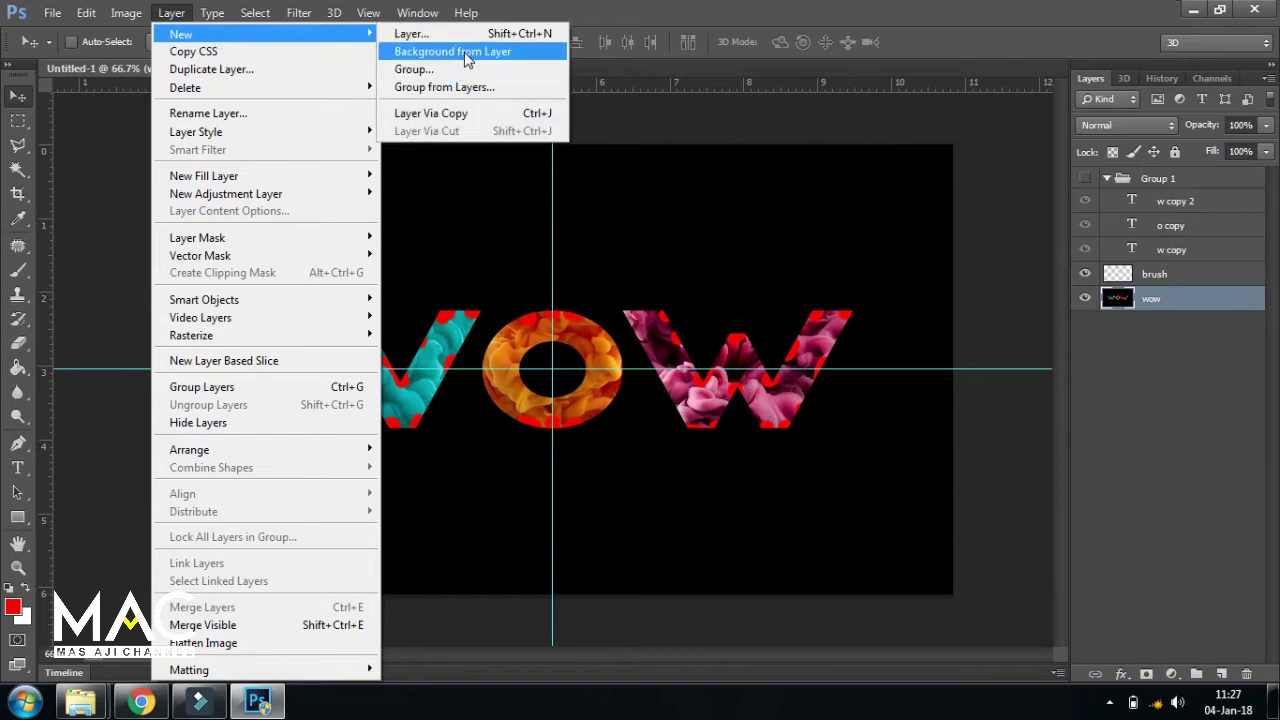
{"action": "left_click", "coordinate": [466, 55]}
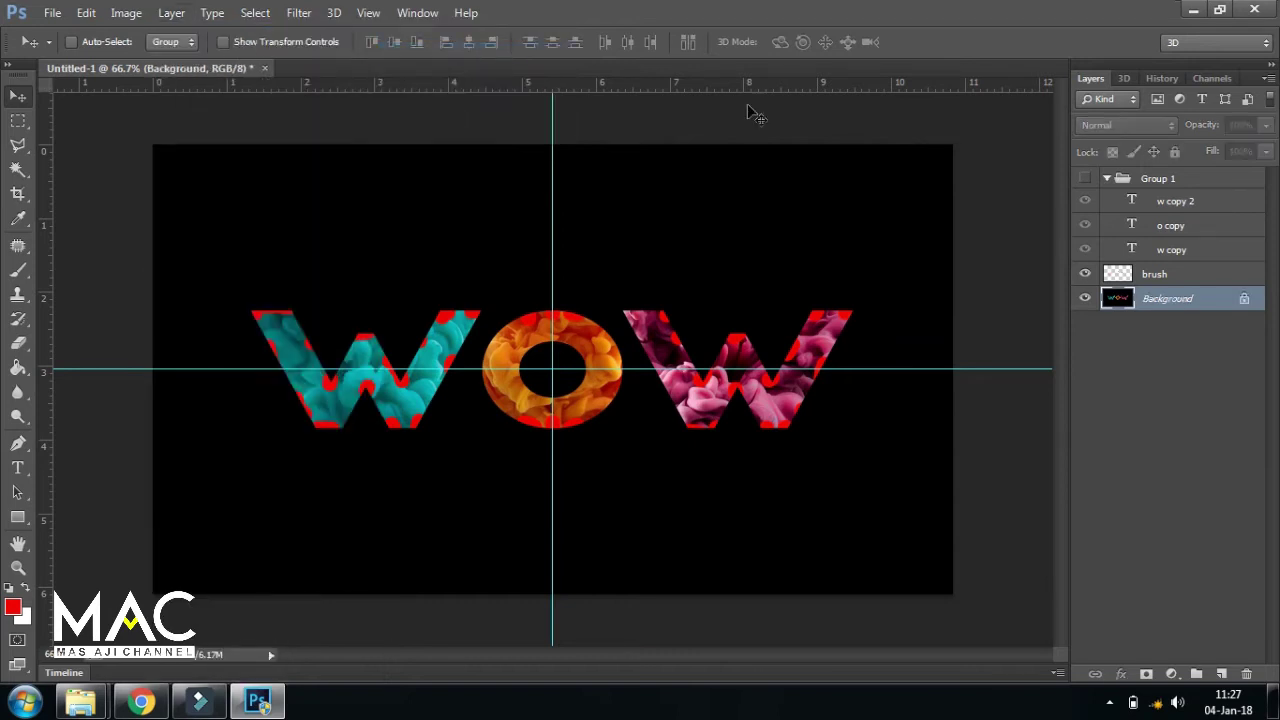
{"action": "left_click", "coordinate": [1163, 280]}
{"action": "left_click", "coordinate": [430, 15]}
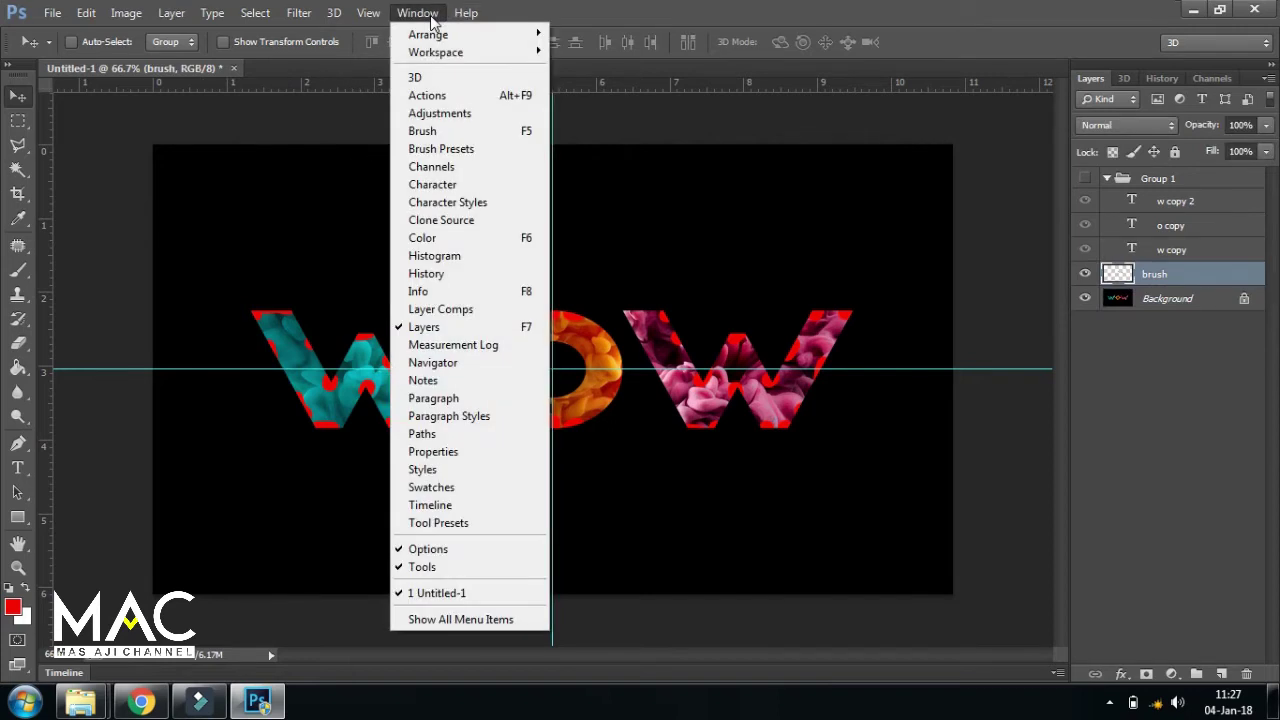
Step: Load SandStorm.atn into the Actions panel, expand the set and select its MIDDLE action
{"action": "left_click", "coordinate": [453, 100]}
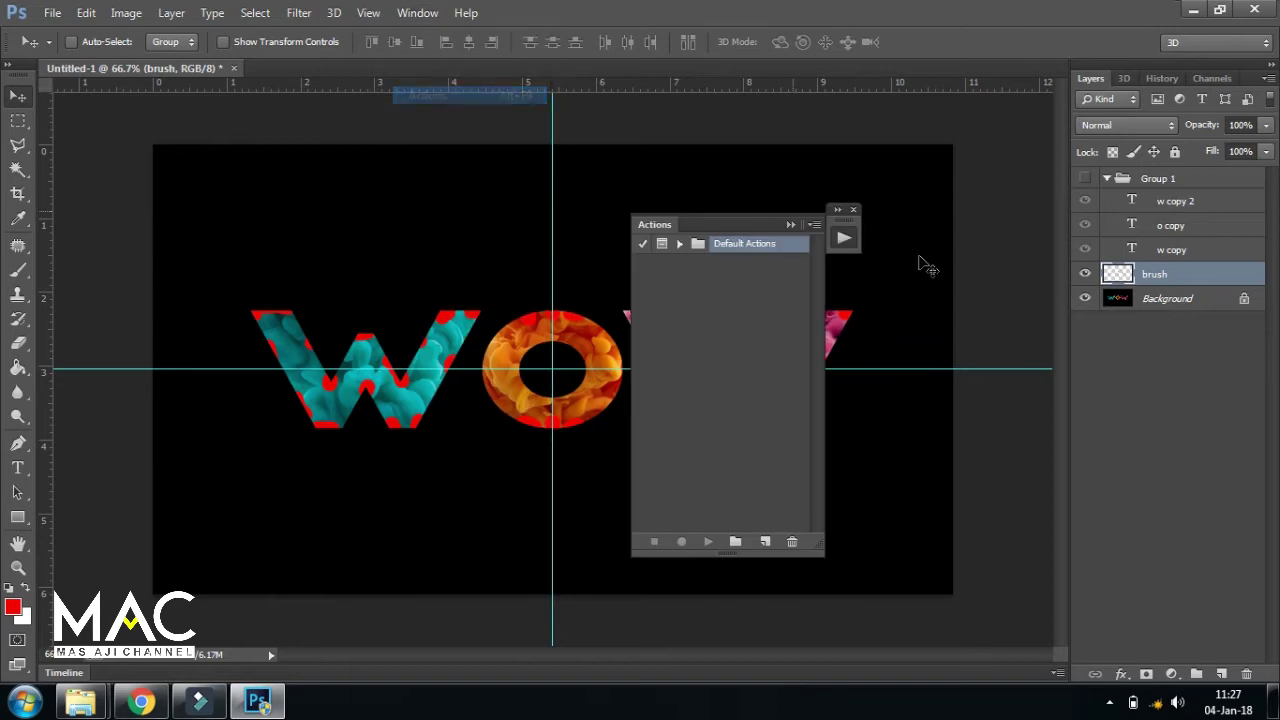
{"action": "mouse_move", "coordinate": [742, 222]}
{"action": "left_mouse_down"}
{"action": "mouse_move", "coordinate": [828, 213]}
{"action": "mouse_move", "coordinate": [925, 178]}
{"action": "left_mouse_up"}
{"action": "left_click", "coordinate": [995, 181]}
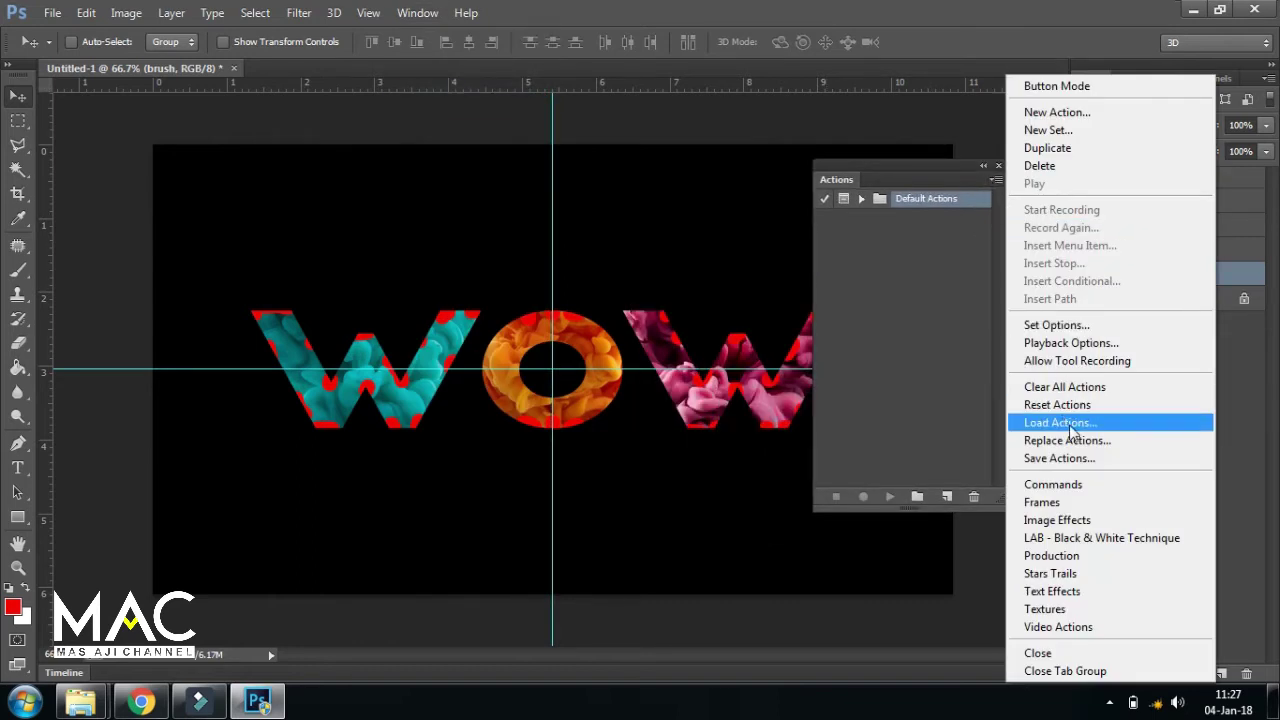
{"action": "left_click", "coordinate": [1071, 428]}
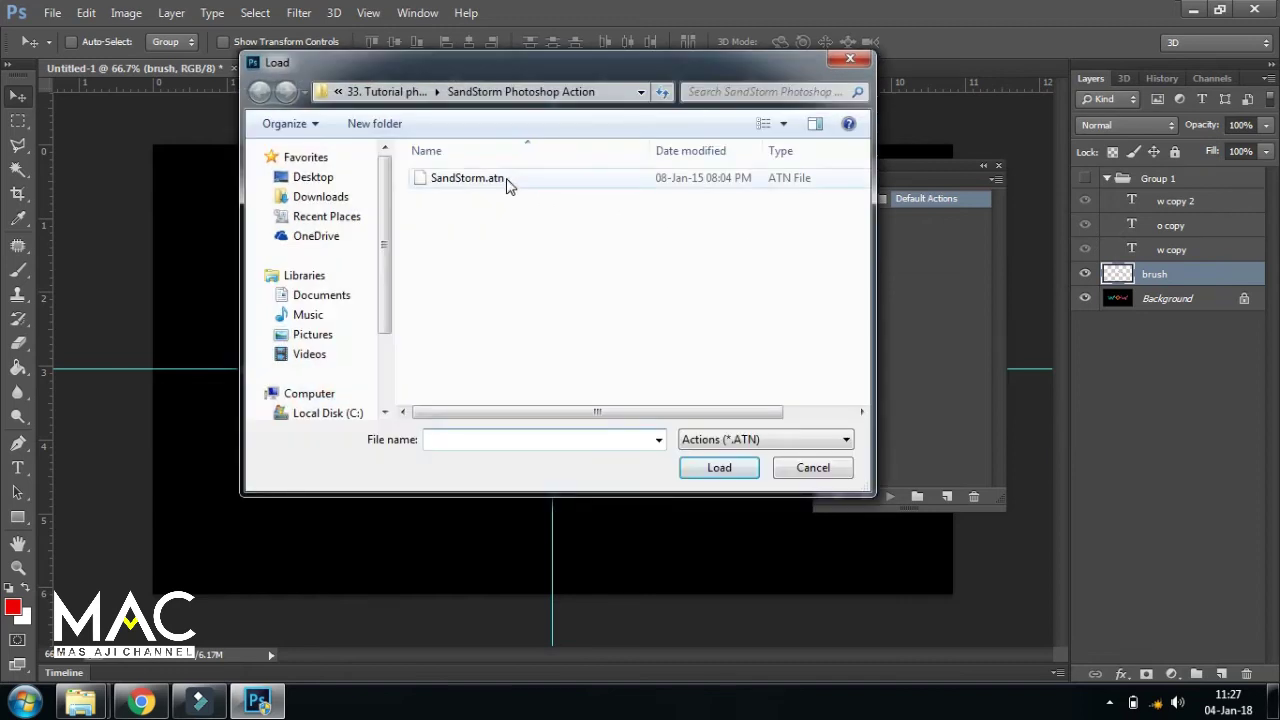
{"action": "left_click", "coordinate": [507, 180]}
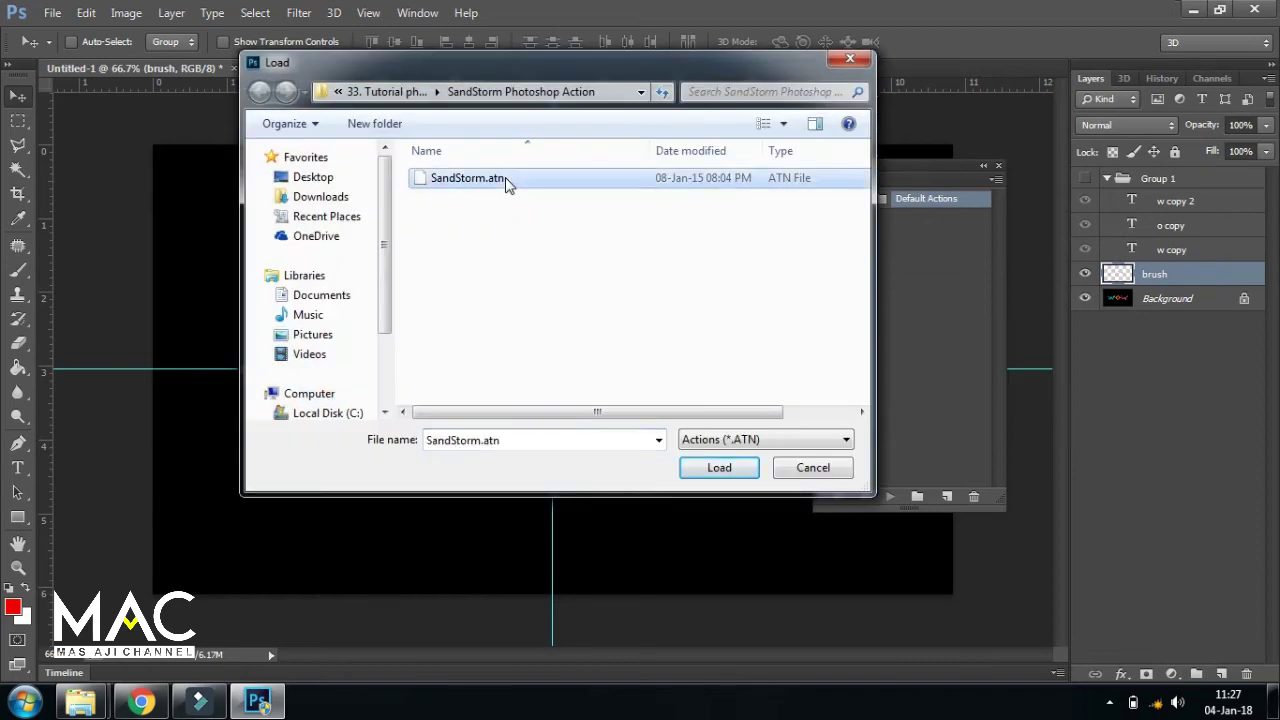
{"action": "left_click", "coordinate": [728, 472]}
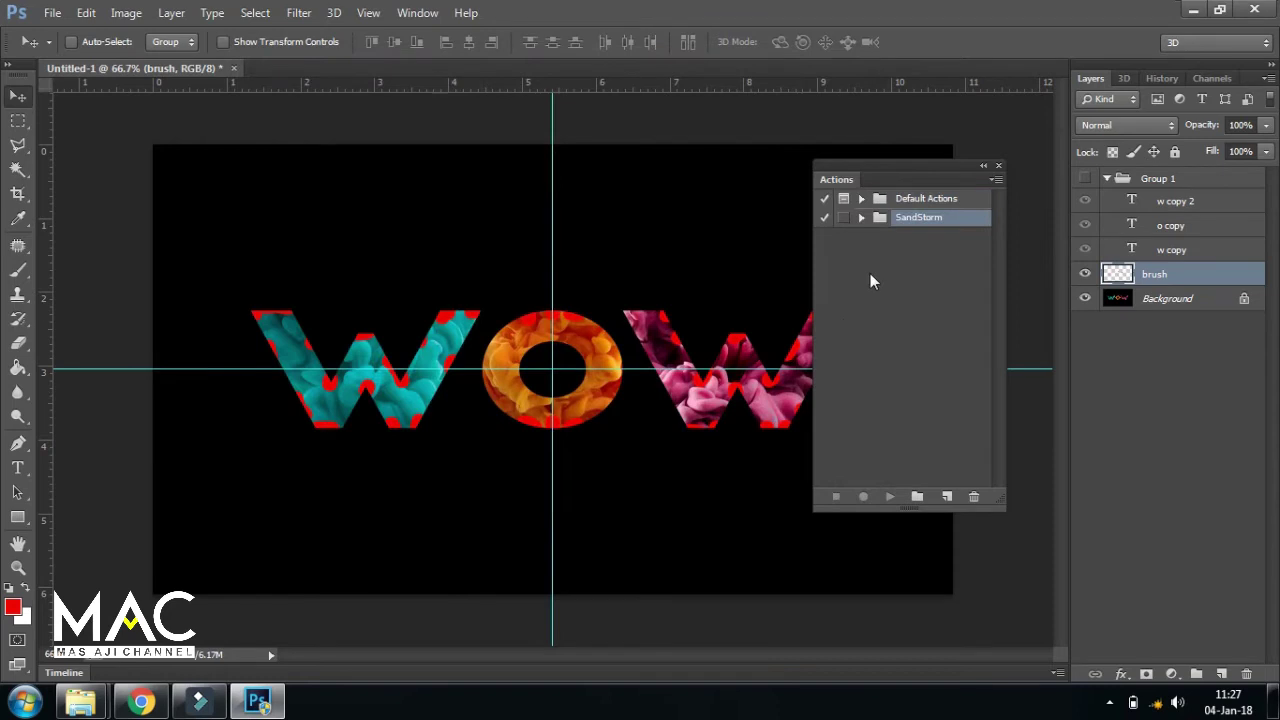
{"action": "left_click", "coordinate": [861, 218]}
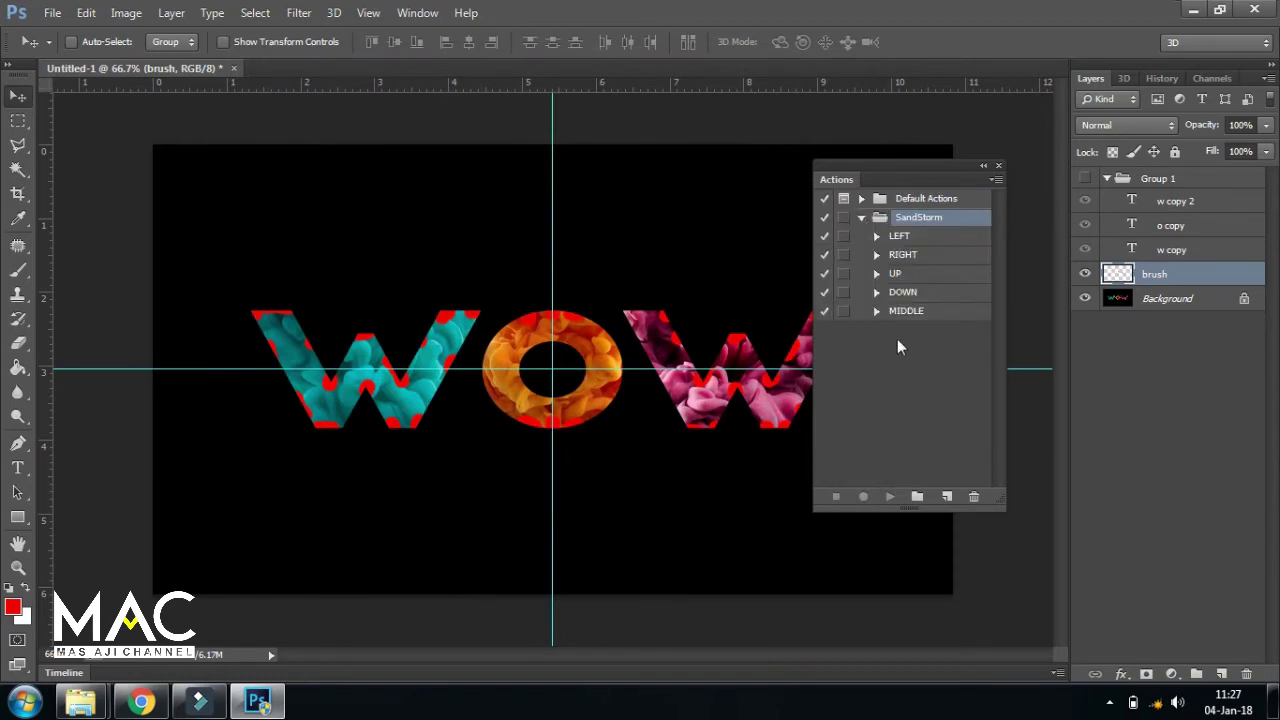
{"action": "left_click_drag", "start_coordinate": [912, 178], "coordinate": [970, 192]}
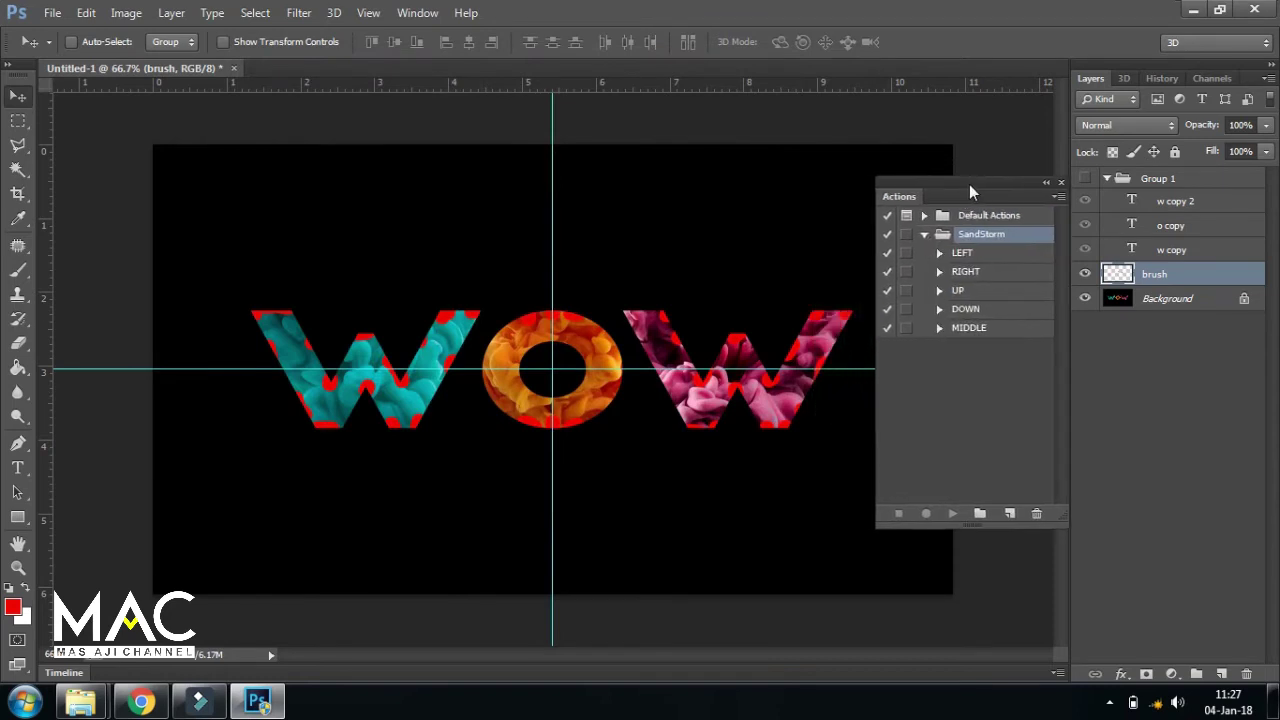
{"action": "left_click", "coordinate": [983, 330]}
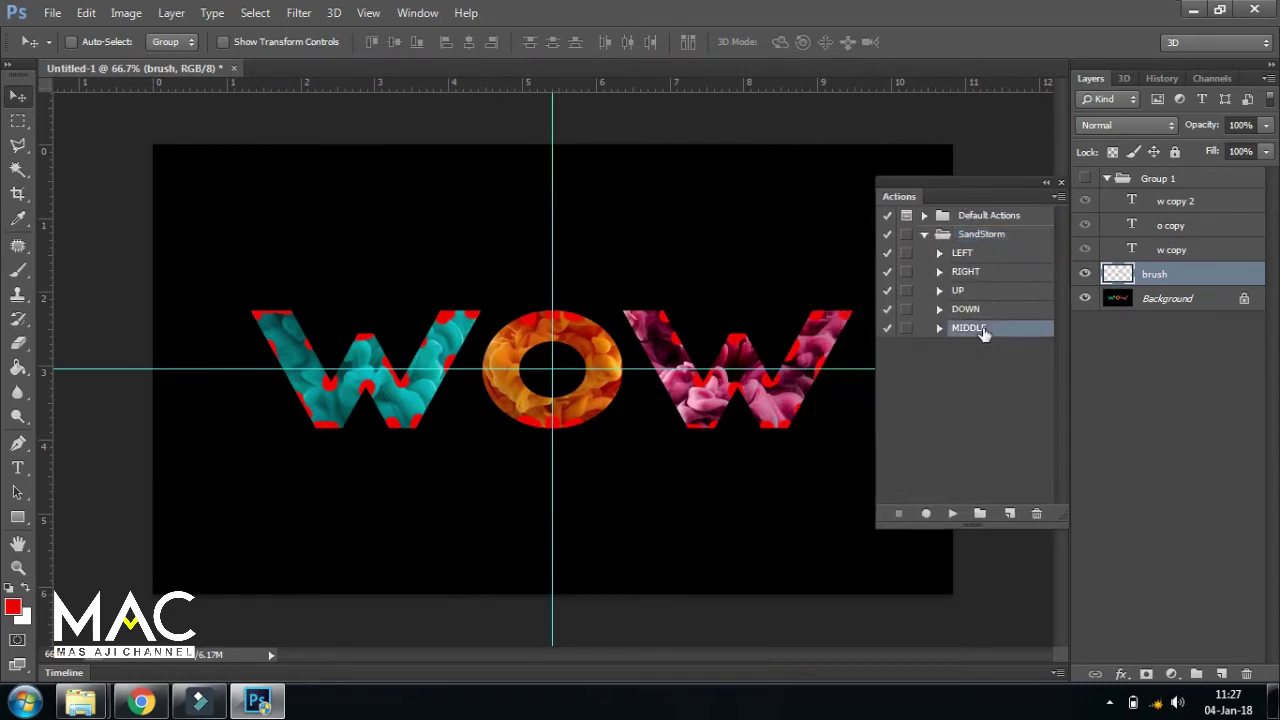
Step: Play the SandStorm MIDDLE action on the WOW letters, then move the Actions panel aside
{"action": "left_click", "coordinate": [951, 514]}
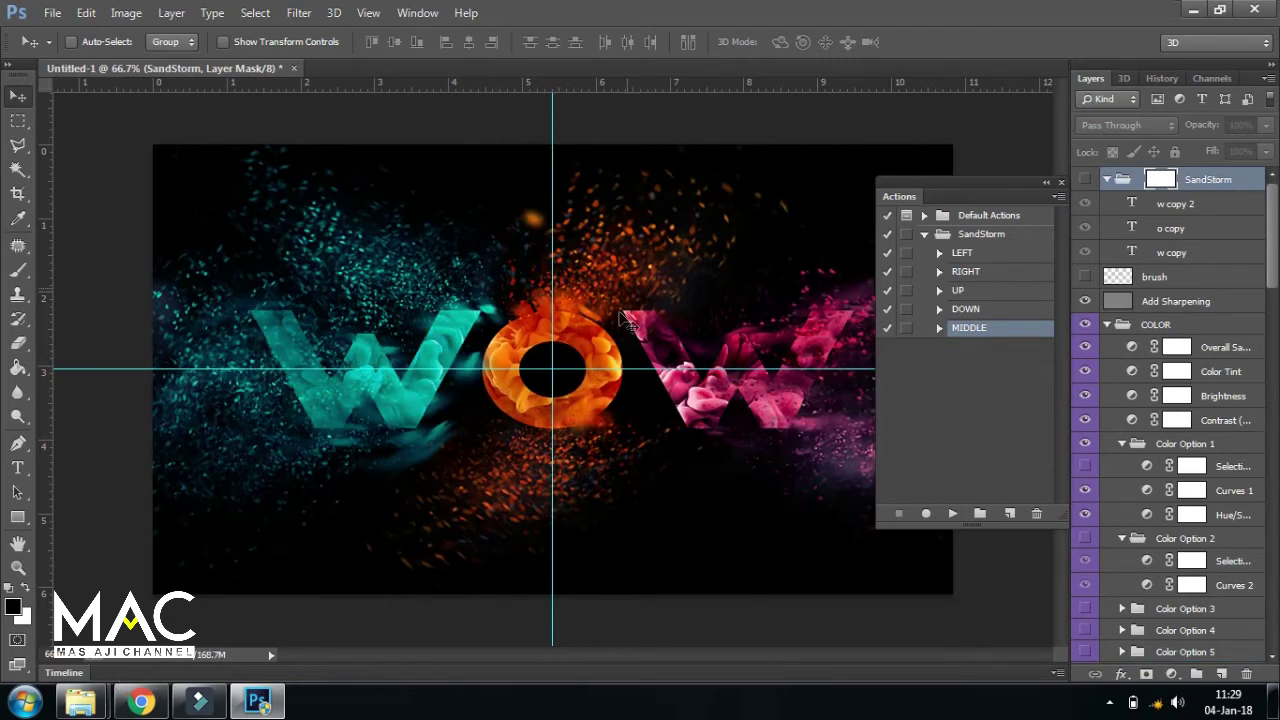
{"action": "left_click_drag", "start_coordinate": [966, 181], "coordinate": [953, 260]}
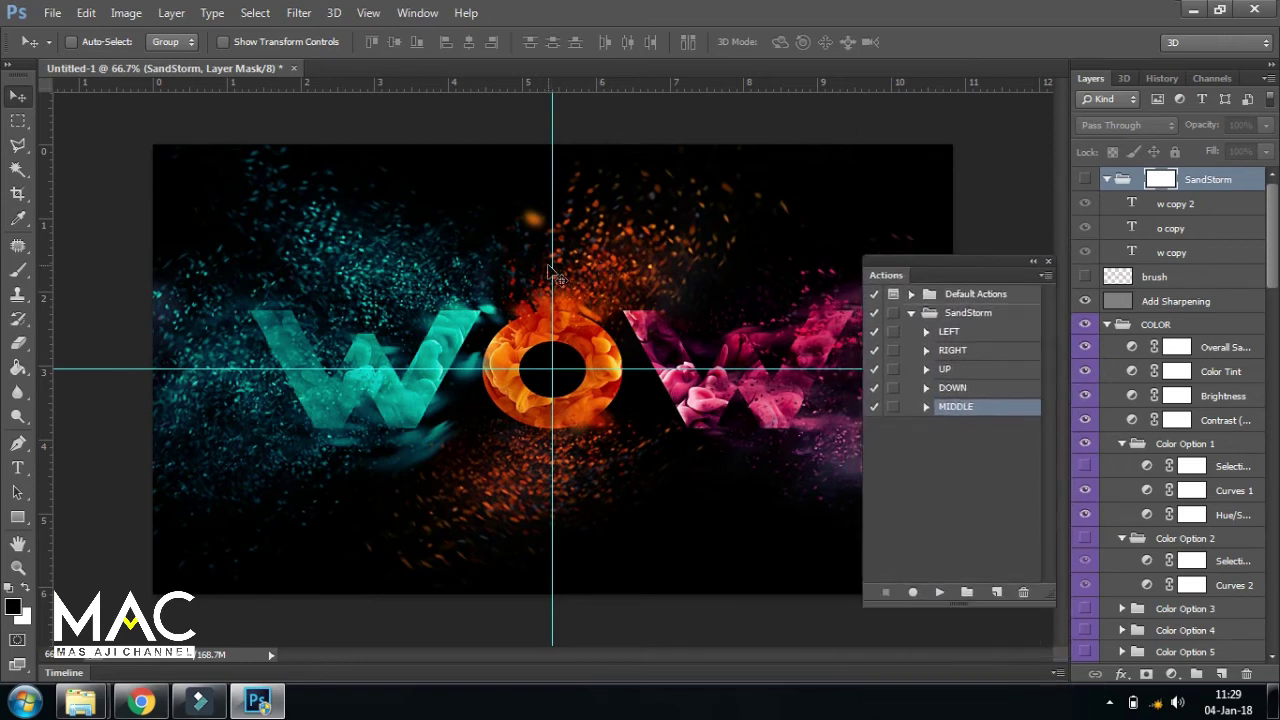
{"action": "left_click_drag", "start_coordinate": [924, 263], "coordinate": [907, 270]}
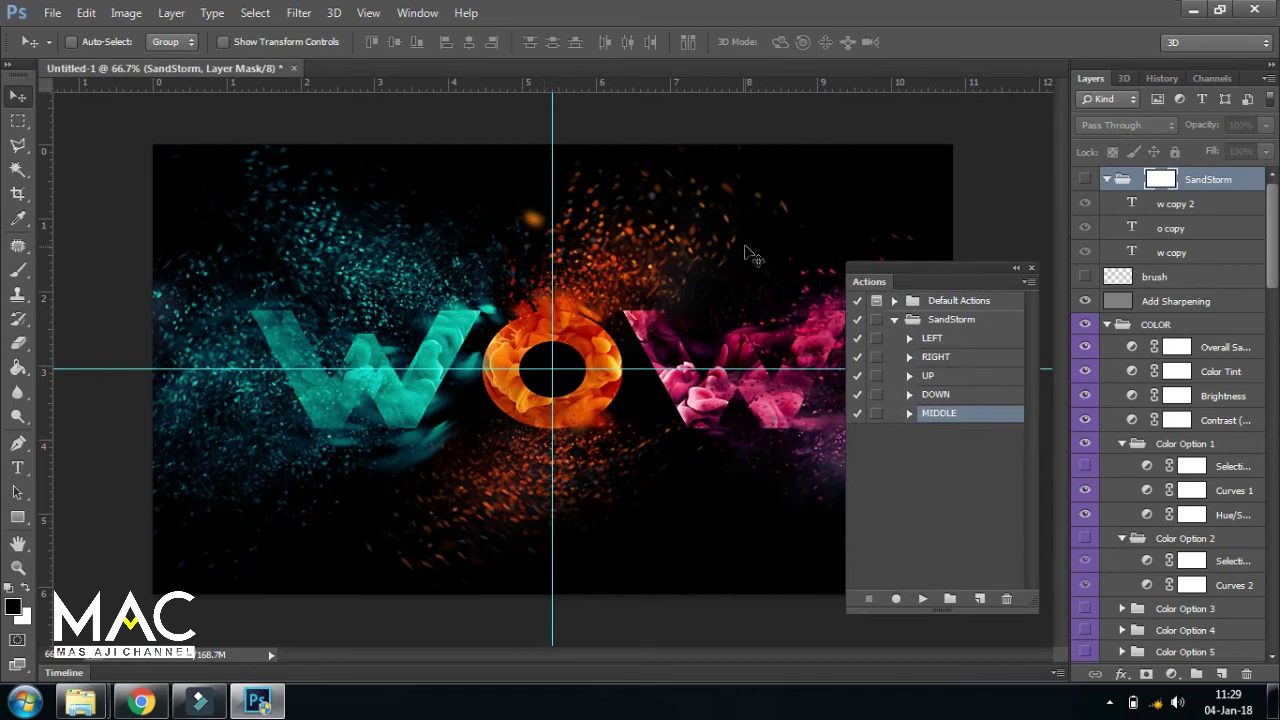
{"action": "left_click_drag", "start_coordinate": [936, 268], "coordinate": [741, 240]}
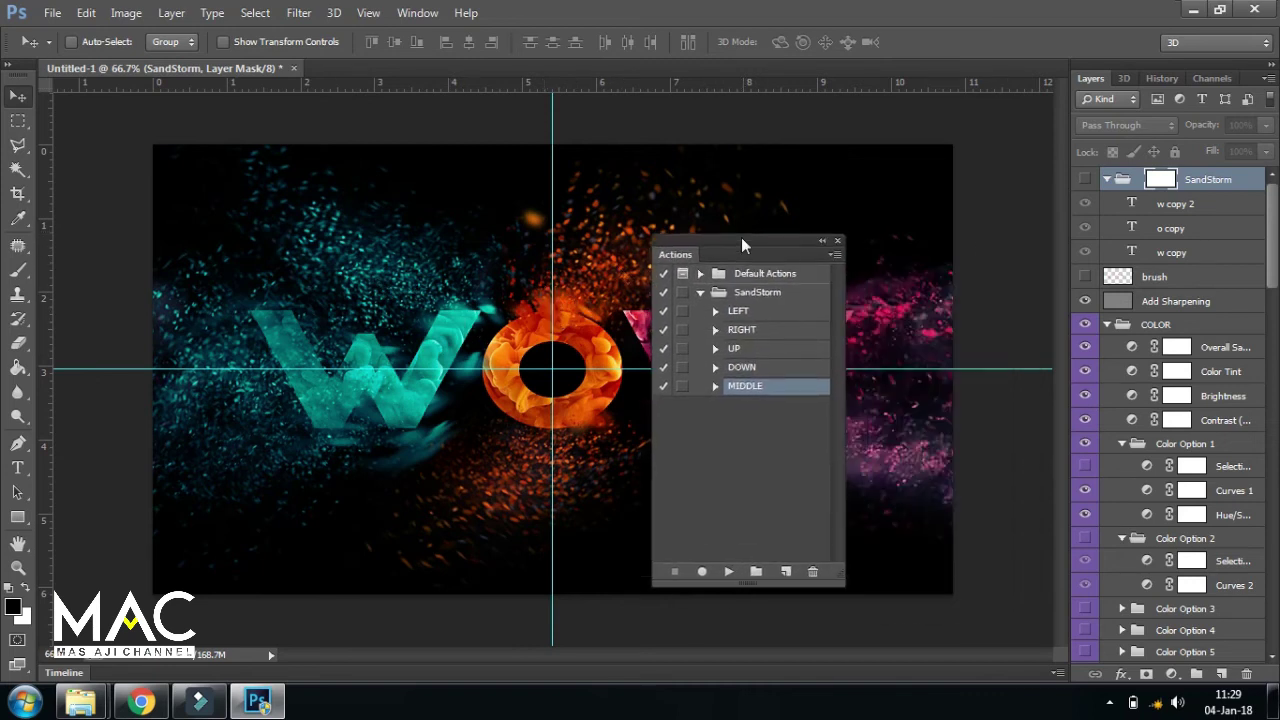
Step: Close the Actions panel and collapse the SandStorm, COLOR and Group 2 groups
{"action": "left_click", "coordinate": [837, 240]}
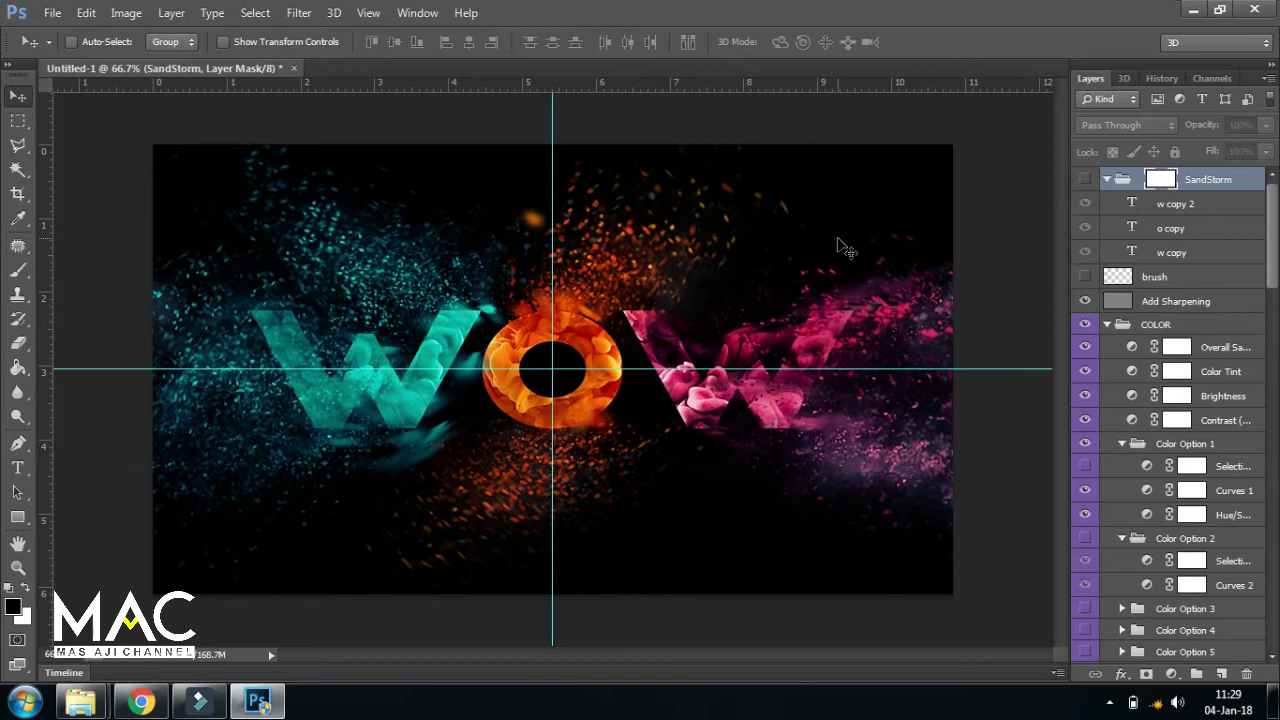
{"action": "left_click", "coordinate": [1107, 180]}
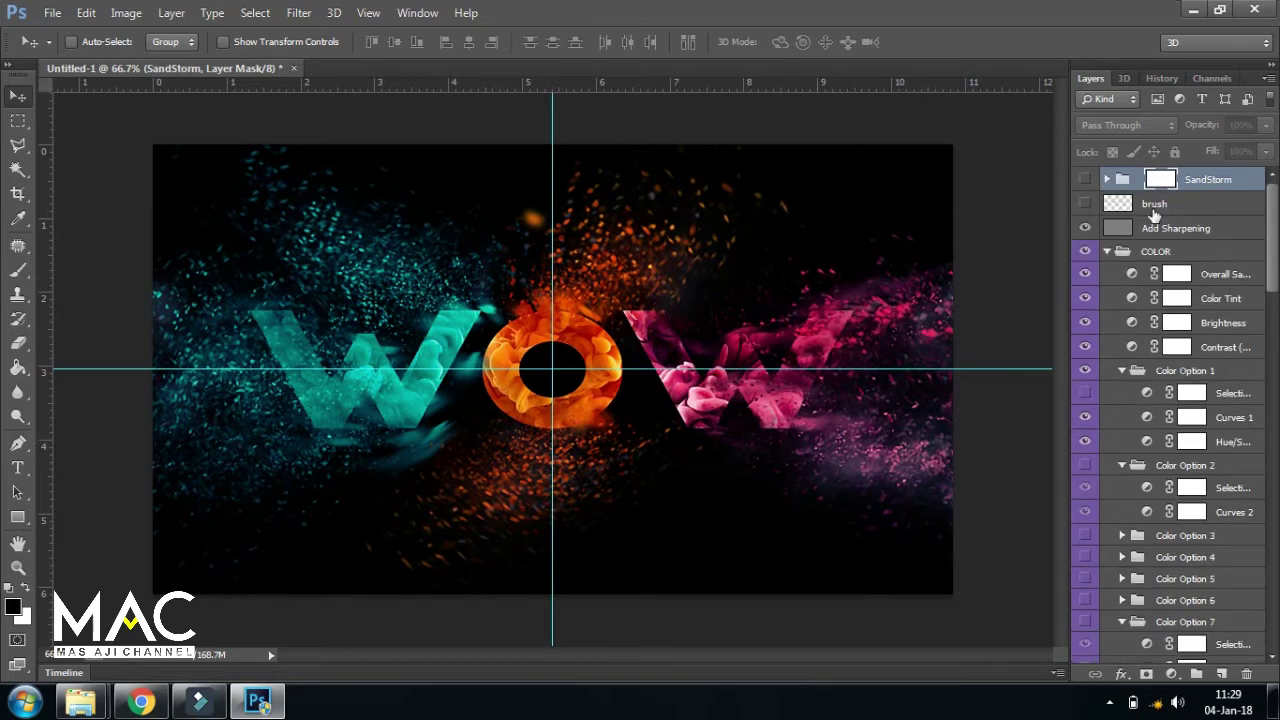
{"action": "left_click", "coordinate": [1108, 252]}
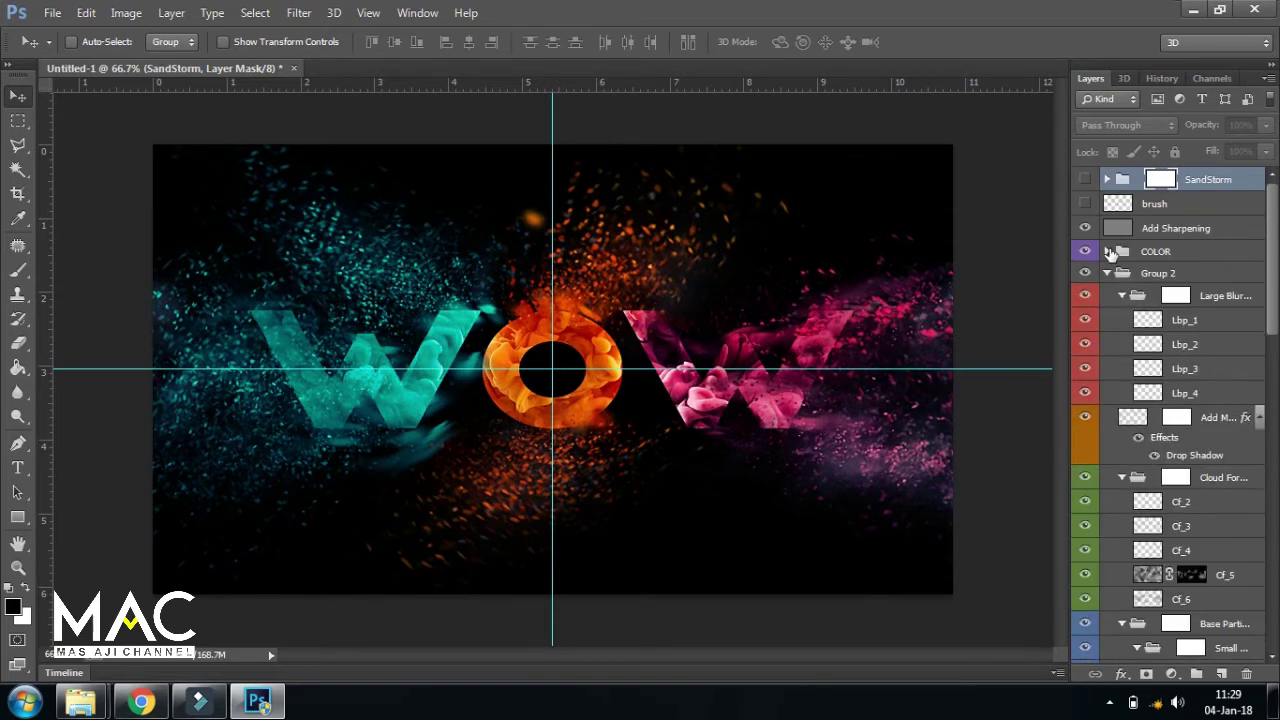
{"action": "left_click", "coordinate": [1107, 273]}
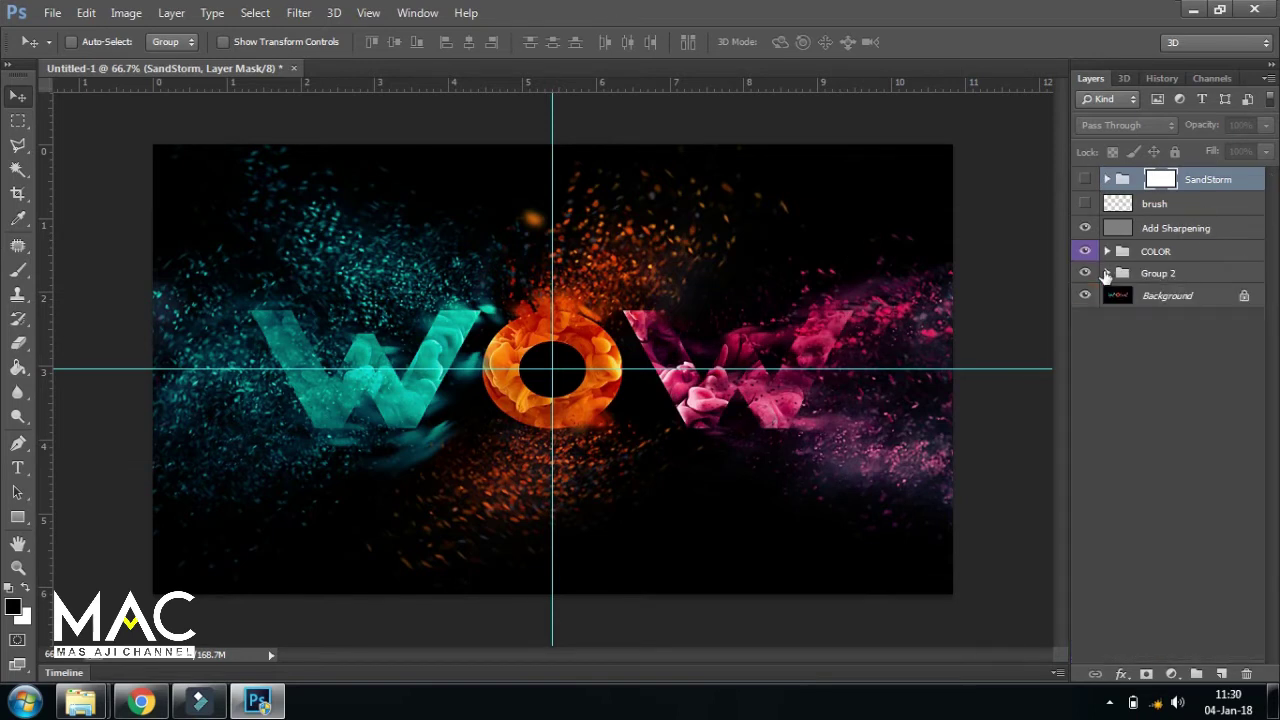
Step: Delete the SandStorm group and brush layer, then view the W and O at 100%
{"action": "left_click", "coordinate": [1177, 254]}
{"action": "left_click", "coordinate": [1185, 228]}
{"action": "left_click", "coordinate": [1184, 204]}
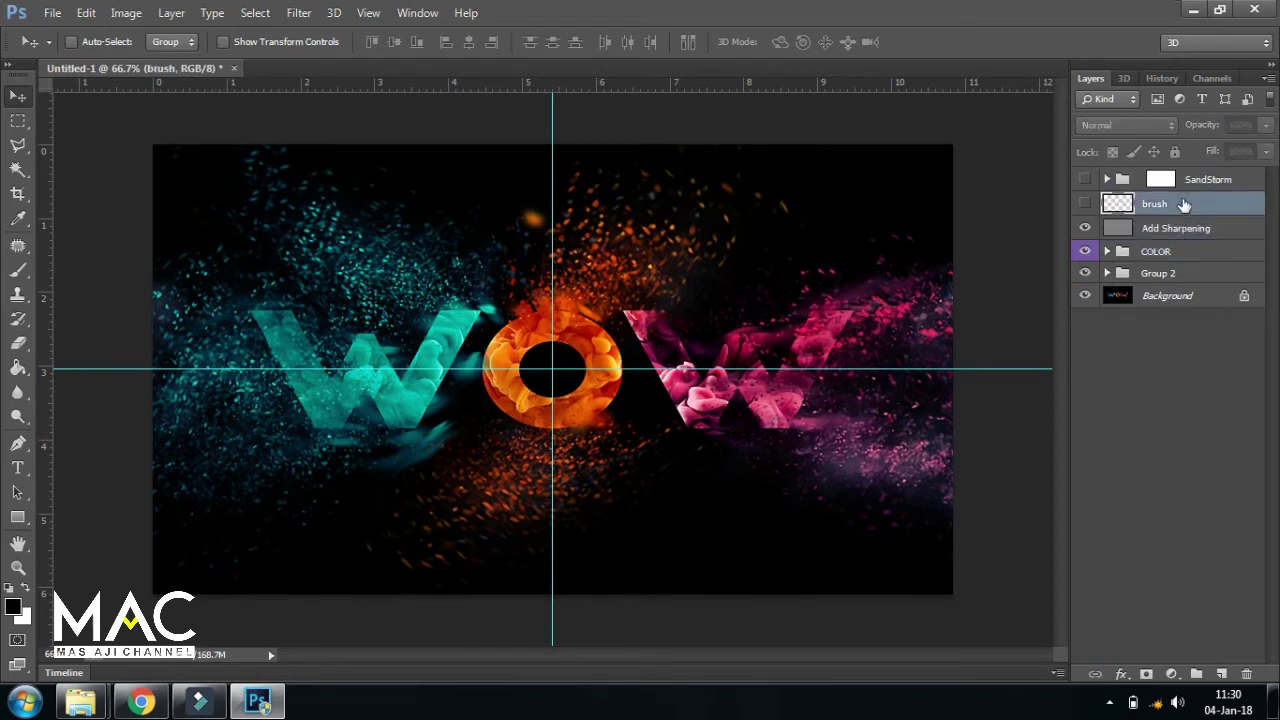
{"action": "left_click", "coordinate": [1198, 180], "text": "shift"}
{"action": "left_click_drag", "start_coordinate": [1182, 207], "coordinate": [1247, 676]}
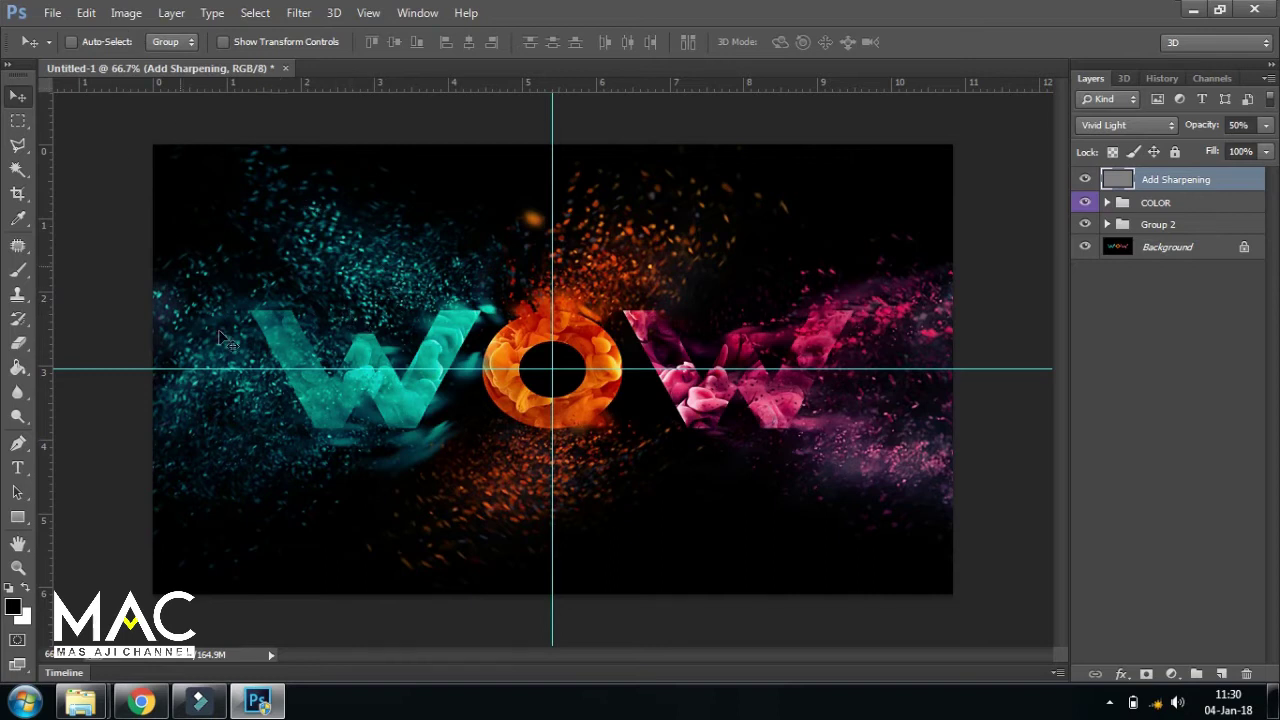
{"action": "key", "text": "ctrl+plus"}
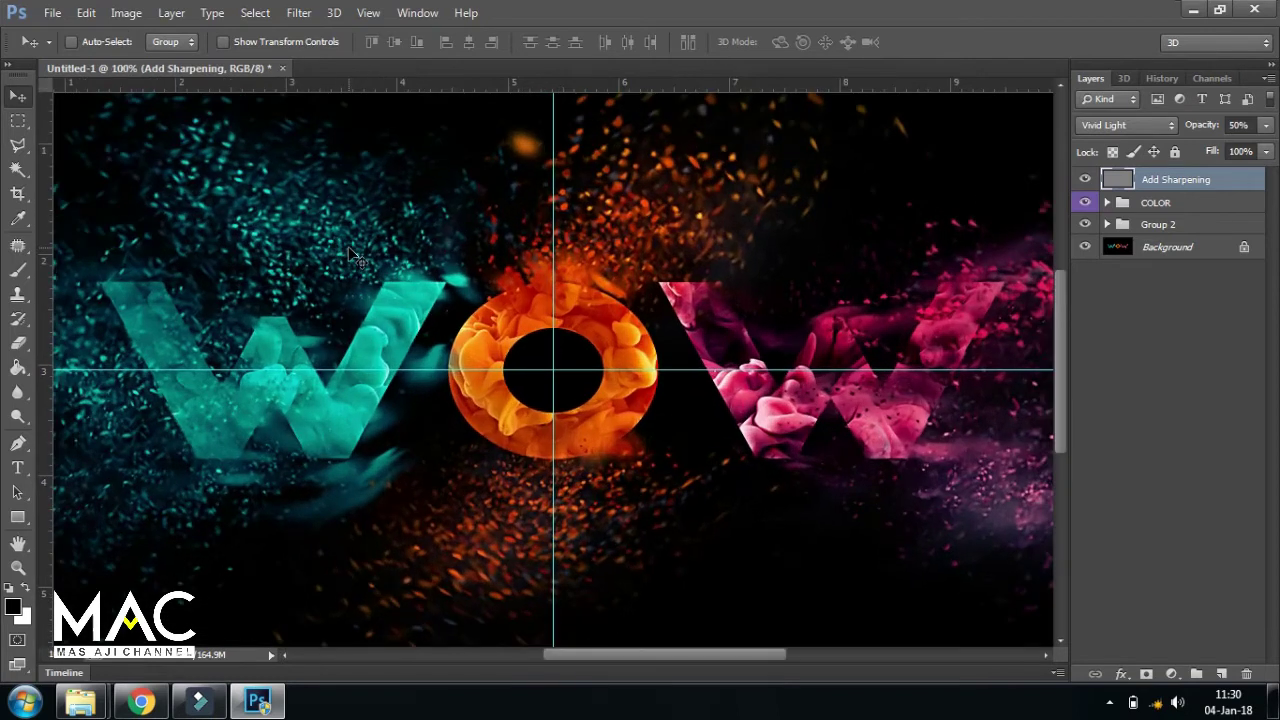
{"action": "left_click_drag", "start_coordinate": [233, 276], "coordinate": [612, 310]}
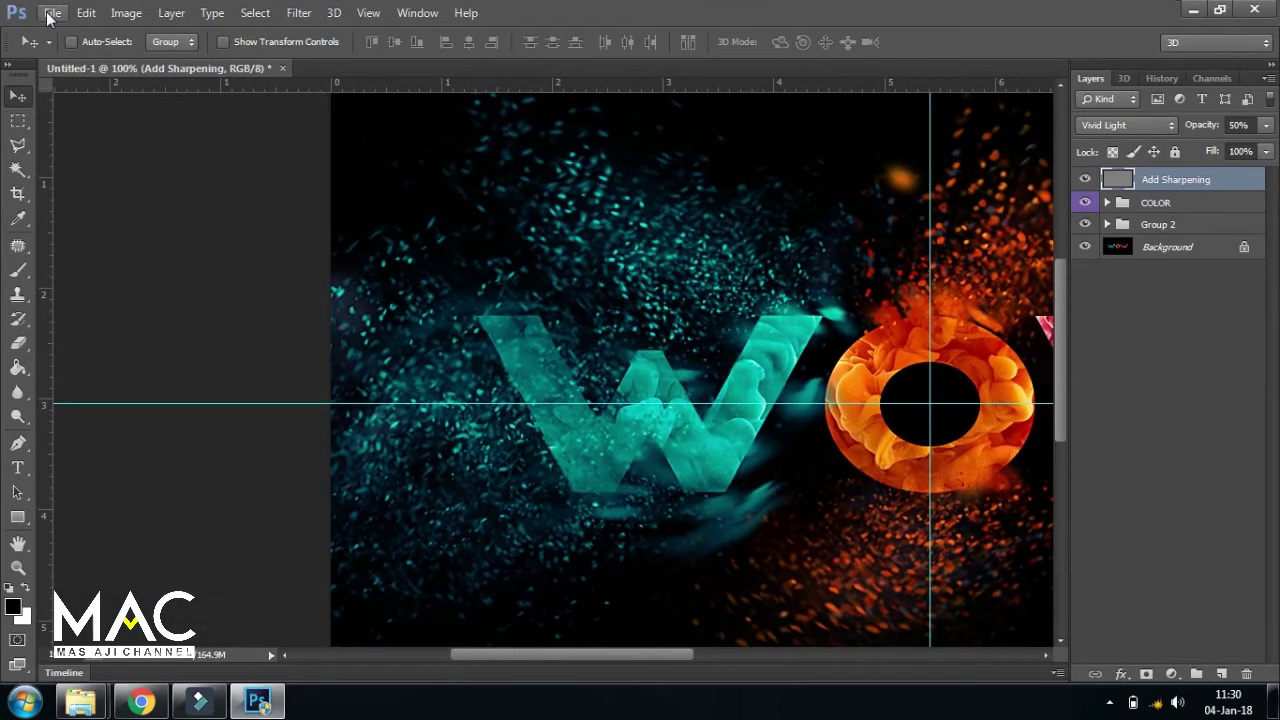
Step: Place the TexturesCom_Smoke0333_M smoke photo into the document
{"action": "left_click", "coordinate": [52, 13]}
{"action": "left_click", "coordinate": [112, 265]}
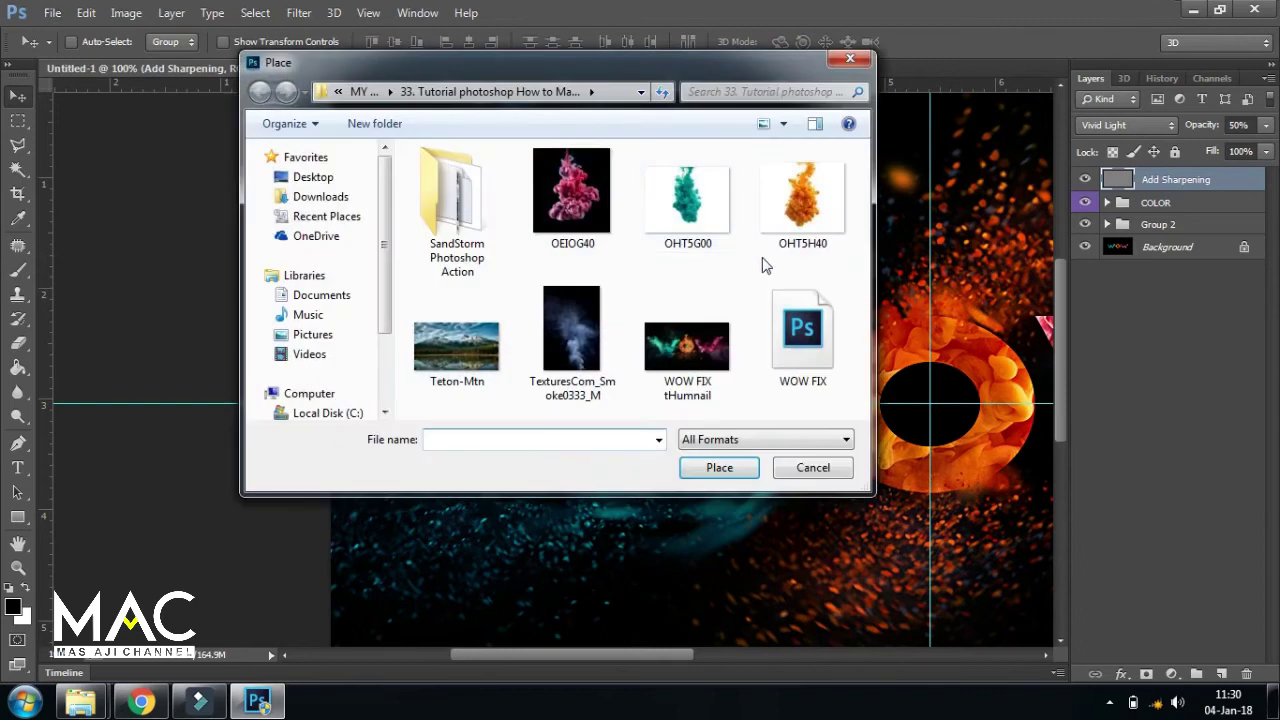
{"action": "left_click", "coordinate": [575, 316]}
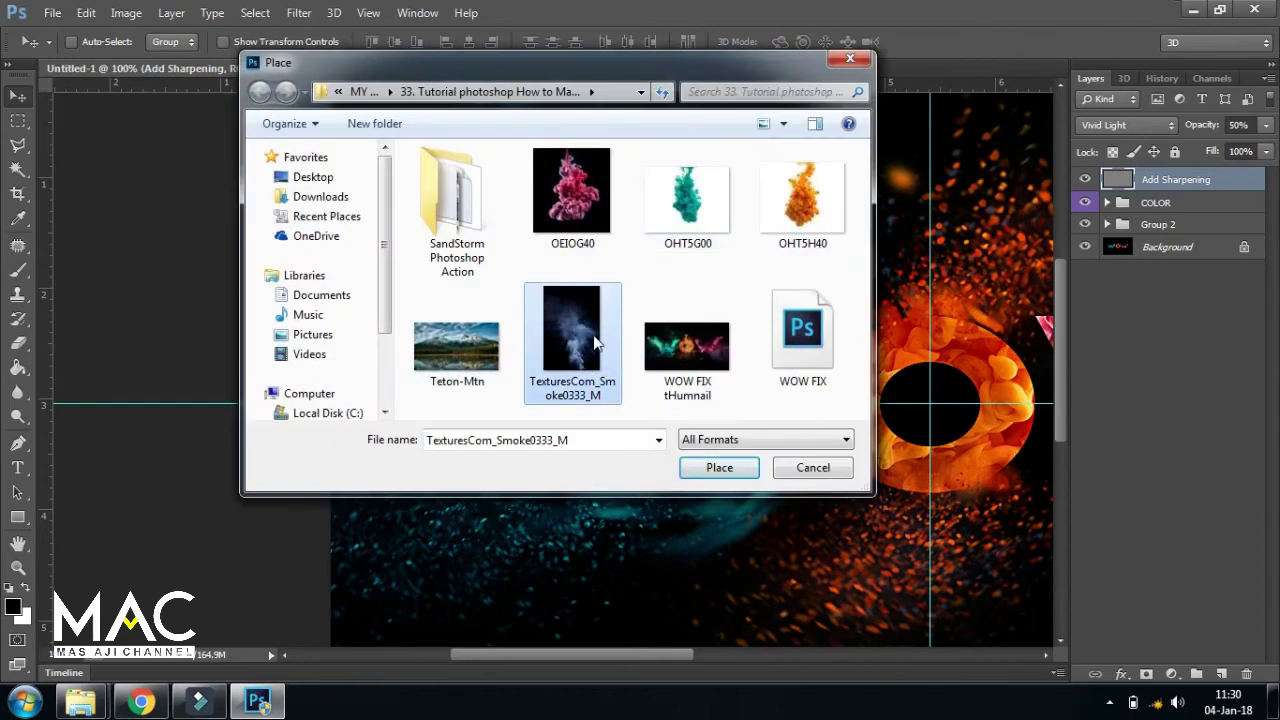
{"action": "left_click", "coordinate": [719, 468]}
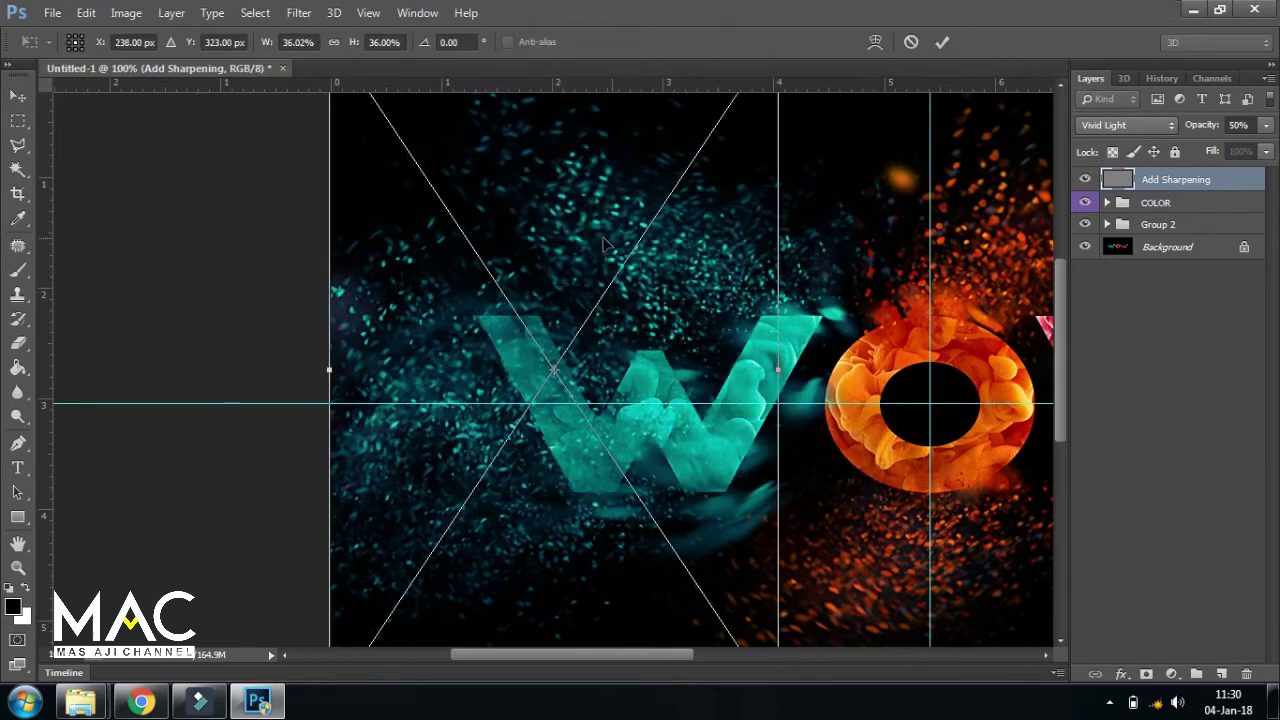
{"action": "key", "text": "Return"}
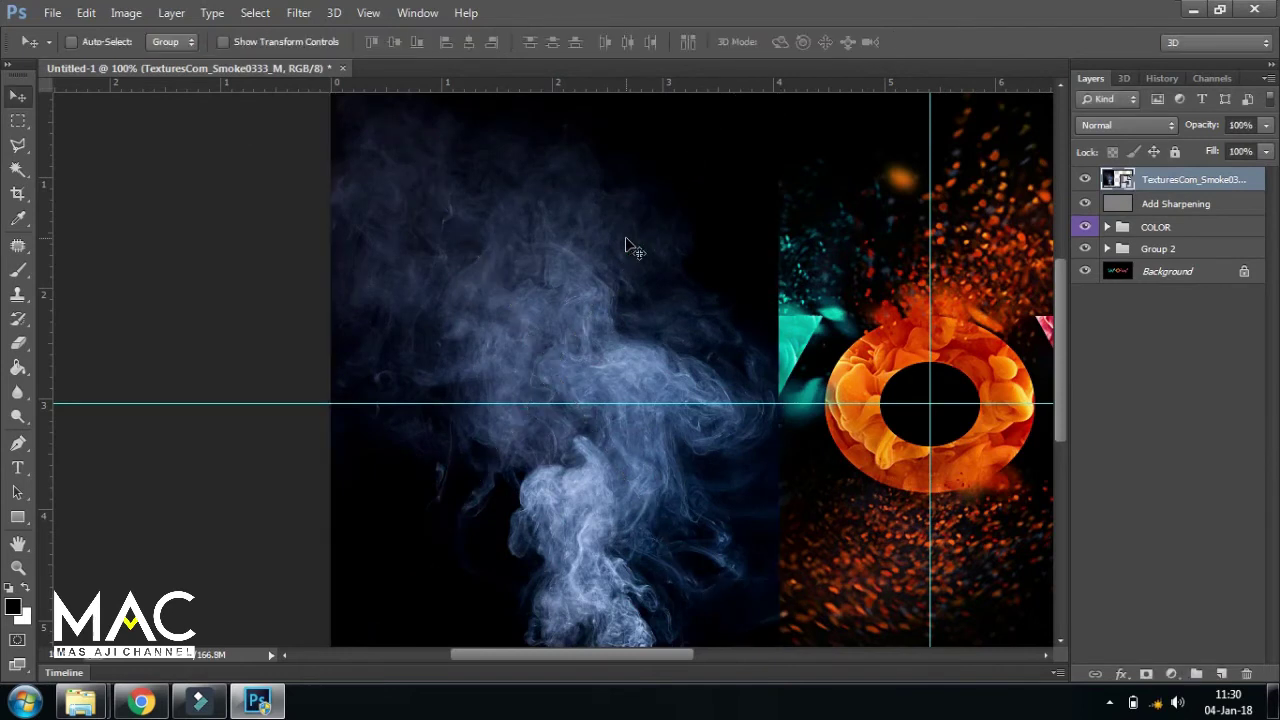
{"action": "key", "text": "ctrl+minus"}
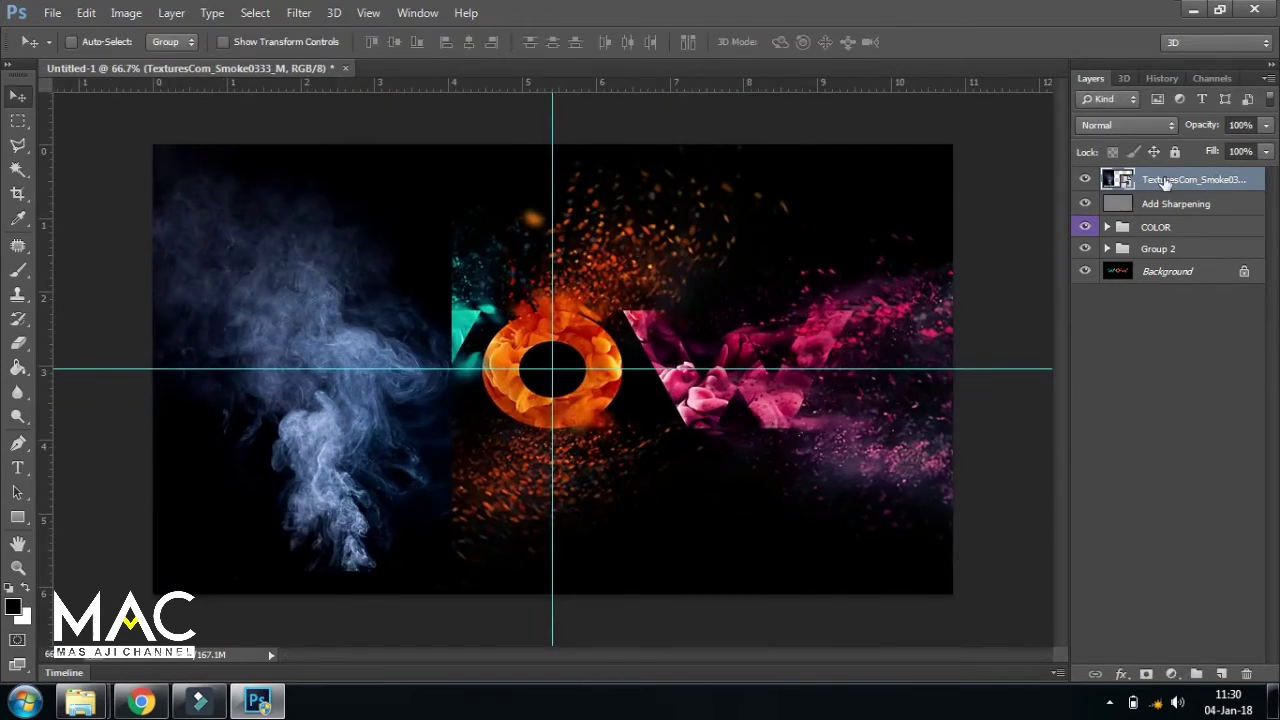
Step: Rasterize the smoke layer, set it to Screen blending, and nudge it up over the W
{"action": "right_click", "coordinate": [1164, 177]}
{"action": "left_click", "coordinate": [850, 279]}
{"action": "left_click", "coordinate": [1130, 131]}
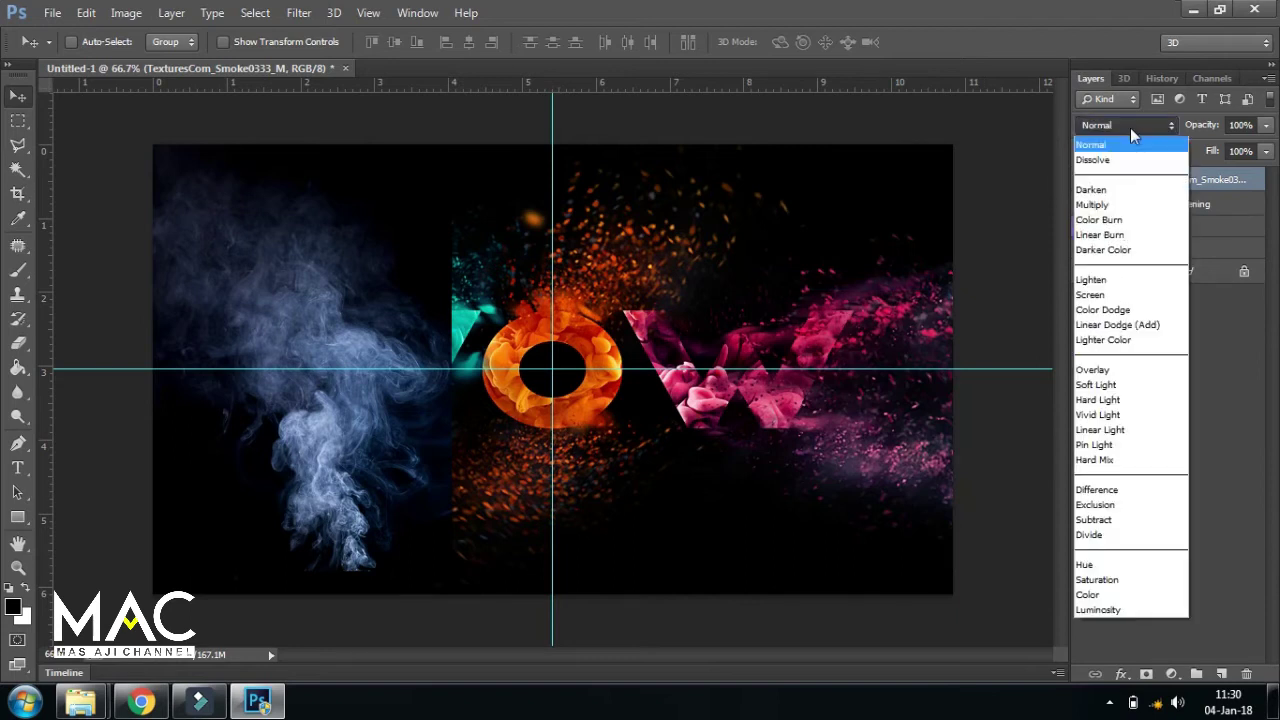
{"action": "left_click", "coordinate": [1120, 295]}
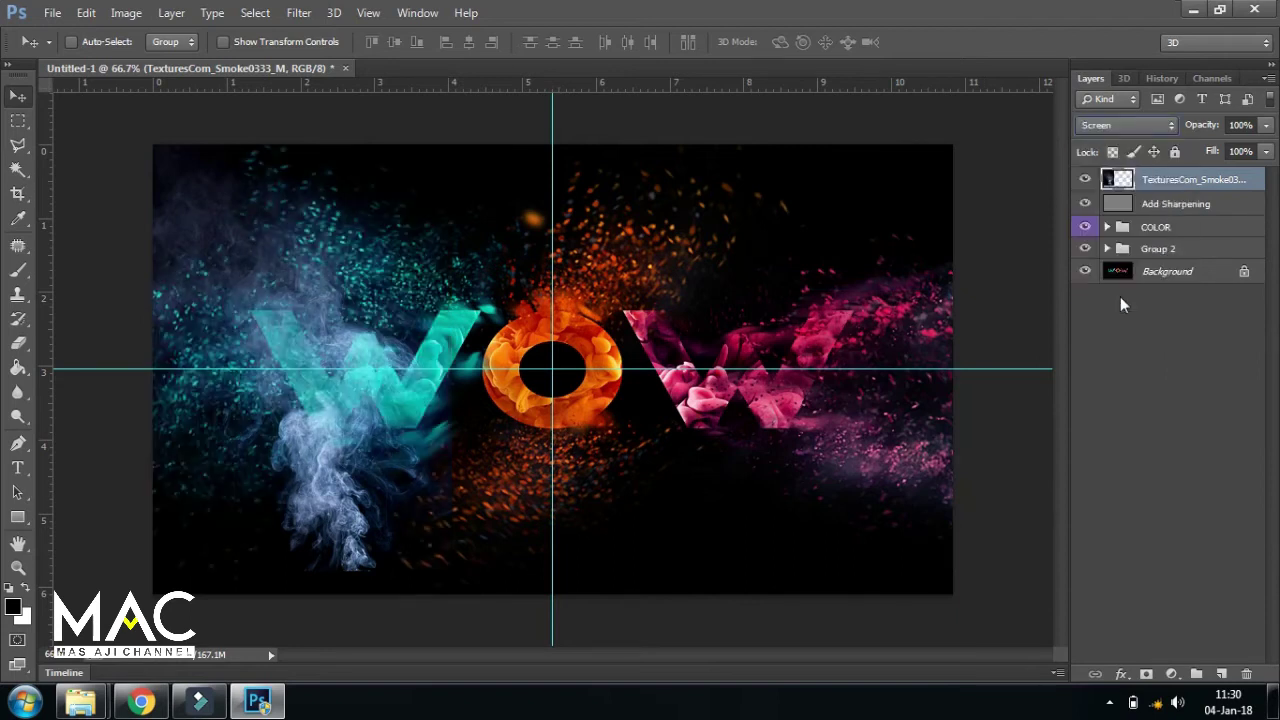
{"action": "mouse_move", "coordinate": [321, 542]}
{"action": "left_mouse_down"}
{"action": "mouse_move", "coordinate": [322, 480]}
{"action": "mouse_move", "coordinate": [296, 481]}
{"action": "left_mouse_up"}
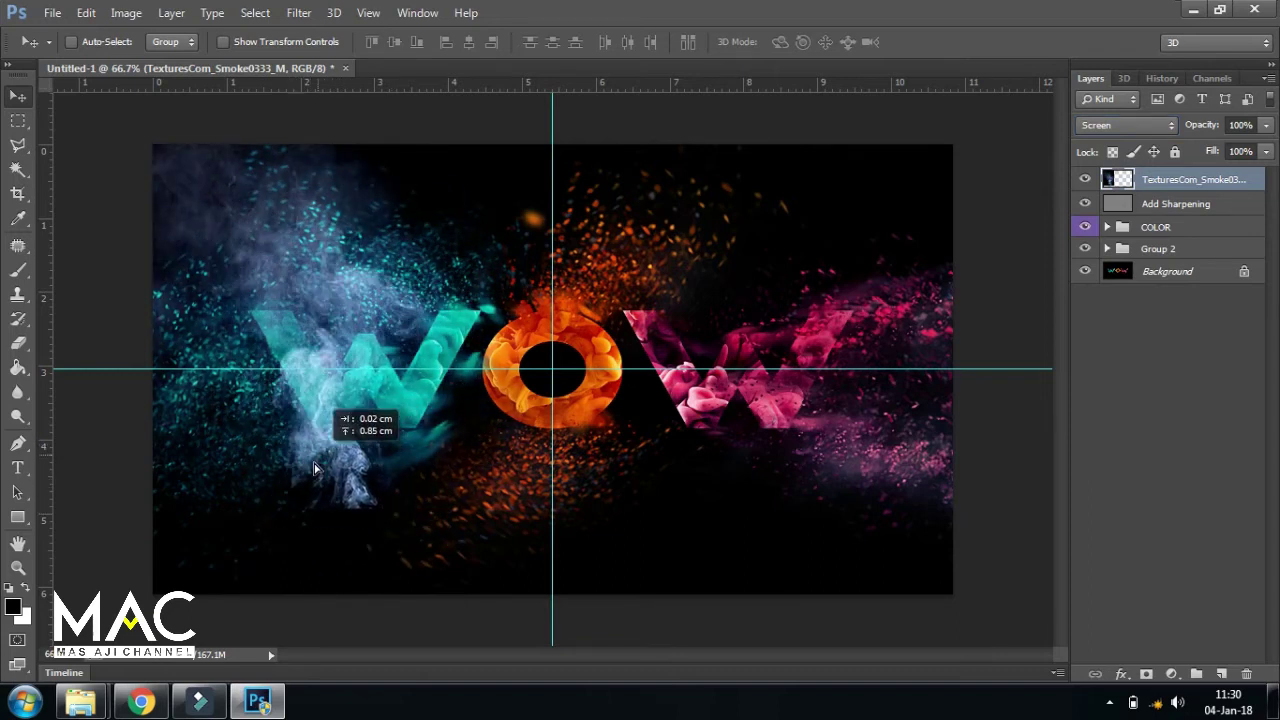
Step: Transform the smoke to about 68.5% scale and 150.7° rotation, positioned down along the W
{"action": "key", "text": "ctrl+t"}
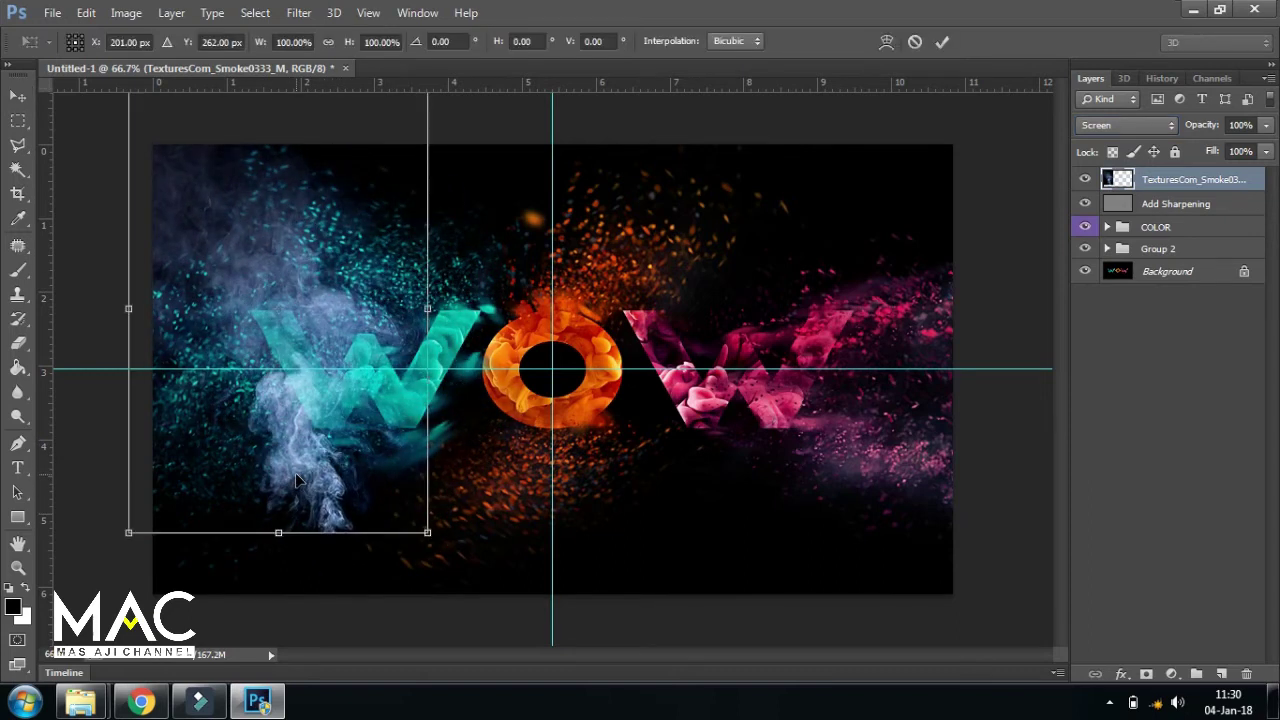
{"action": "mouse_move", "coordinate": [424, 533]}
{"action": "left_mouse_down"}
{"action": "mouse_move", "coordinate": [366, 438]}
{"action": "mouse_move", "coordinate": [321, 395]}
{"action": "left_mouse_up"}
{"action": "left_click_drag", "start_coordinate": [301, 270], "coordinate": [326, 322]}
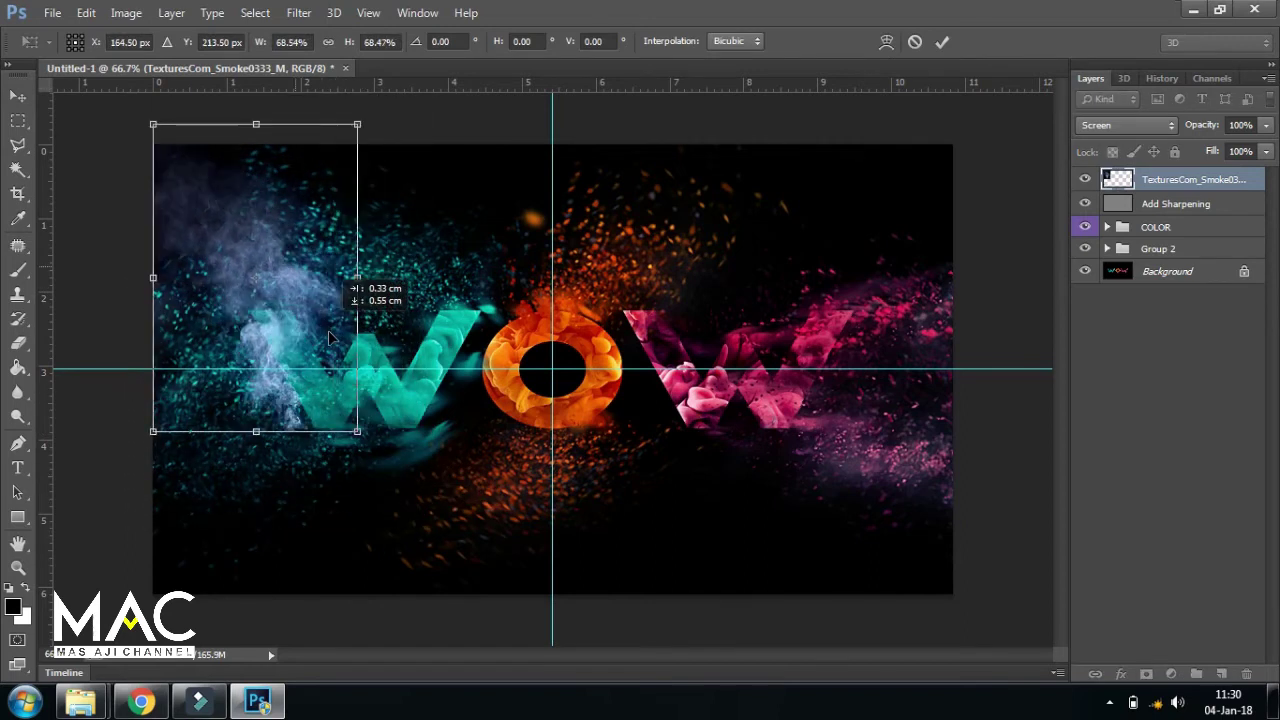
{"action": "mouse_move", "coordinate": [406, 270]}
{"action": "left_mouse_down"}
{"action": "mouse_move", "coordinate": [391, 478]}
{"action": "mouse_move", "coordinate": [236, 510]}
{"action": "left_mouse_up"}
{"action": "left_click_drag", "start_coordinate": [347, 334], "coordinate": [409, 411]}
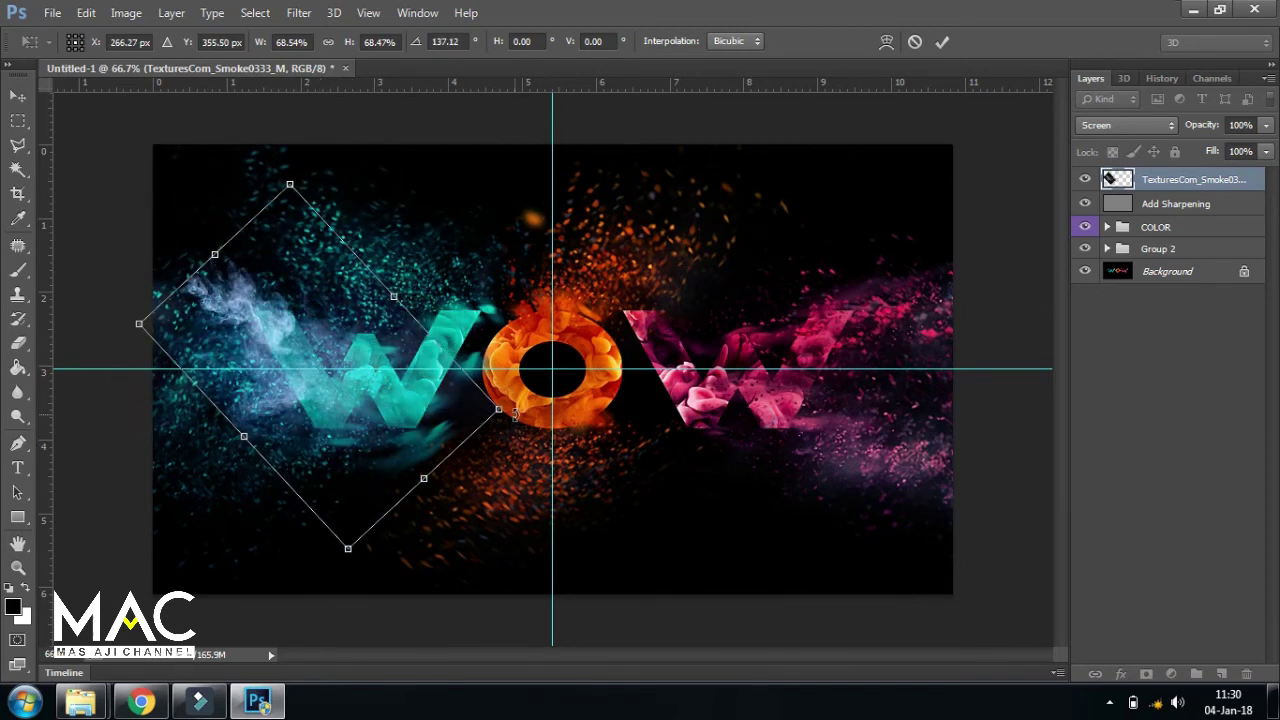
{"action": "left_click_drag", "start_coordinate": [513, 413], "coordinate": [498, 452]}
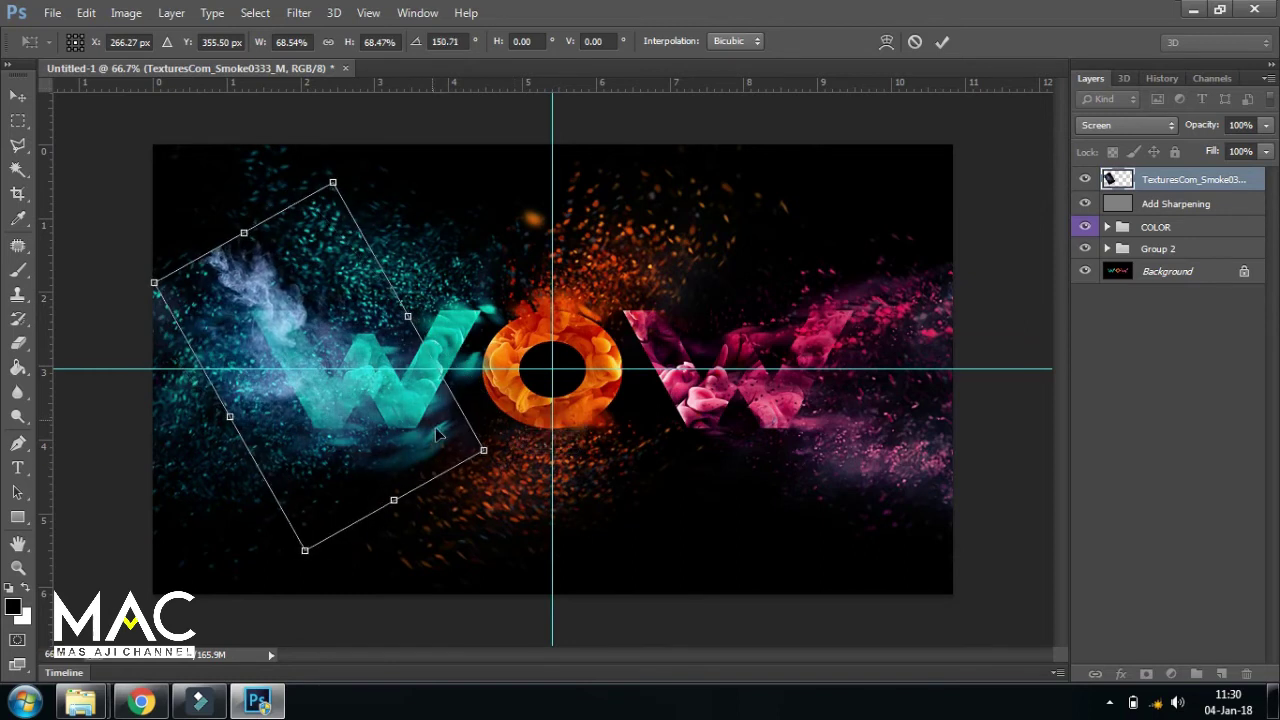
{"action": "left_click_drag", "start_coordinate": [435, 427], "coordinate": [435, 452]}
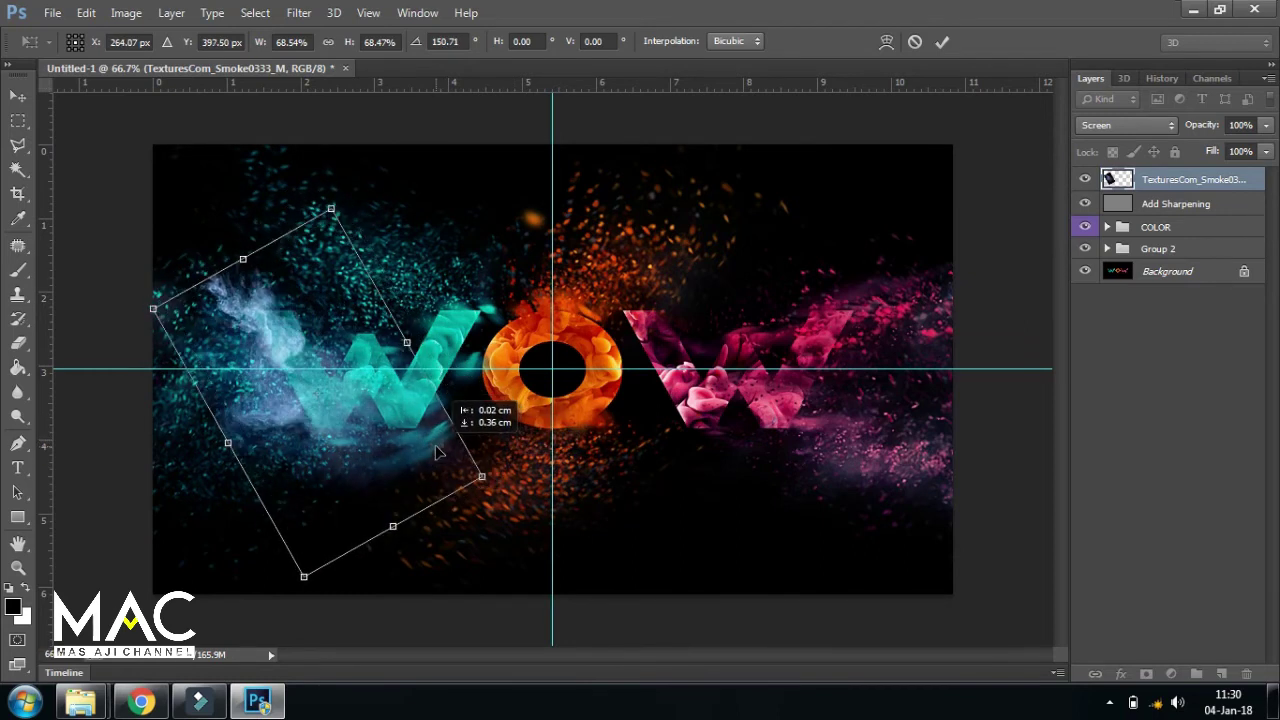
{"action": "key", "text": "Return"}
{"action": "key", "text": "ctrl+plus"}
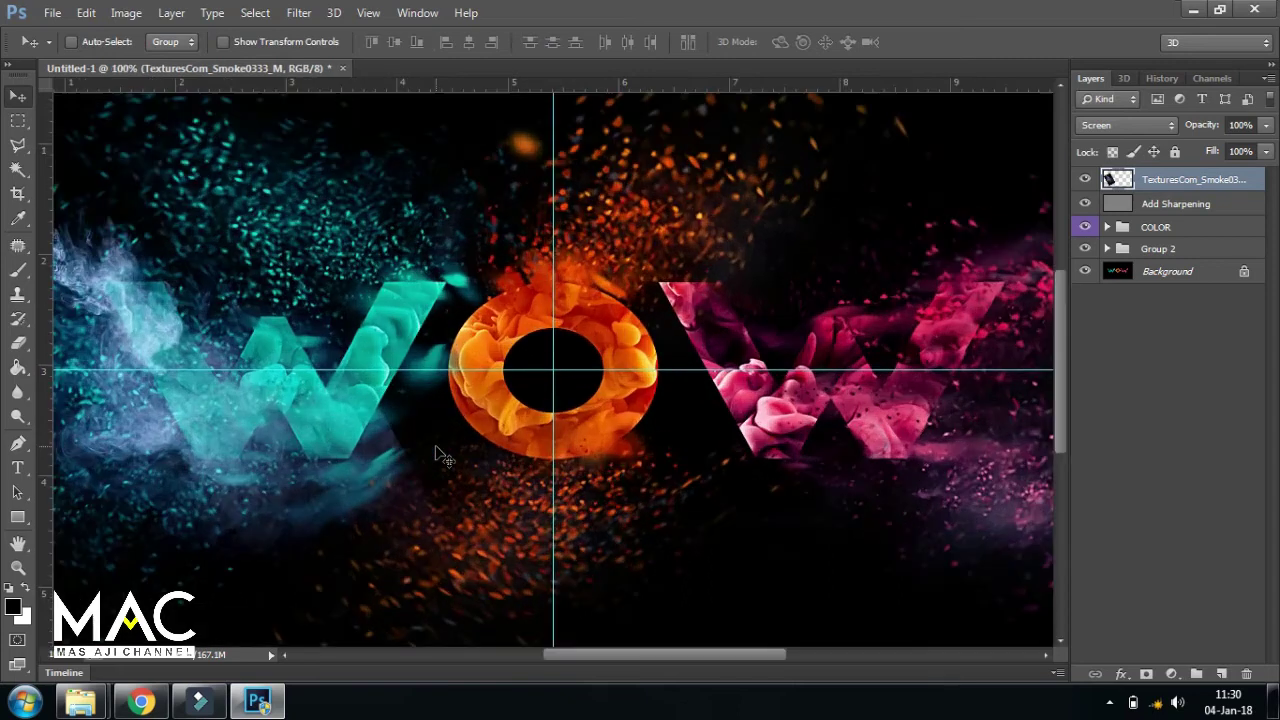
{"action": "left_click_drag", "start_coordinate": [400, 443], "coordinate": [567, 425]}
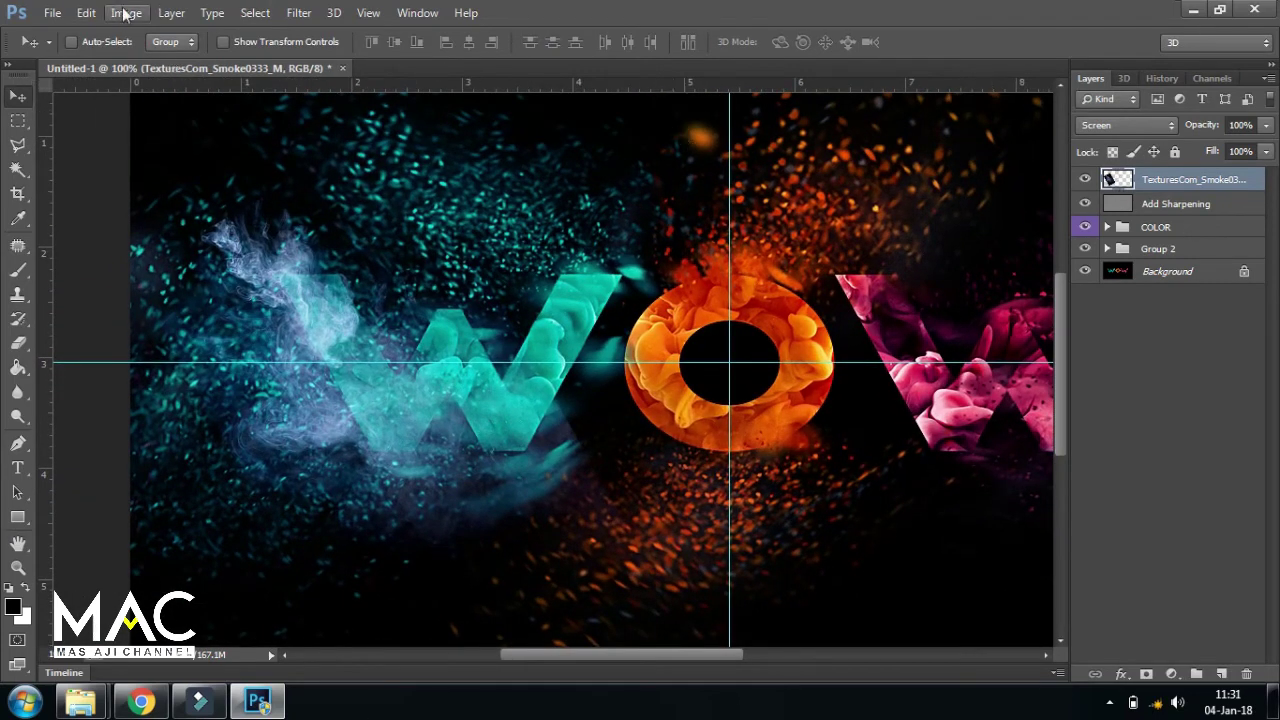
{"action": "mouse_move", "coordinate": [155, 60]}
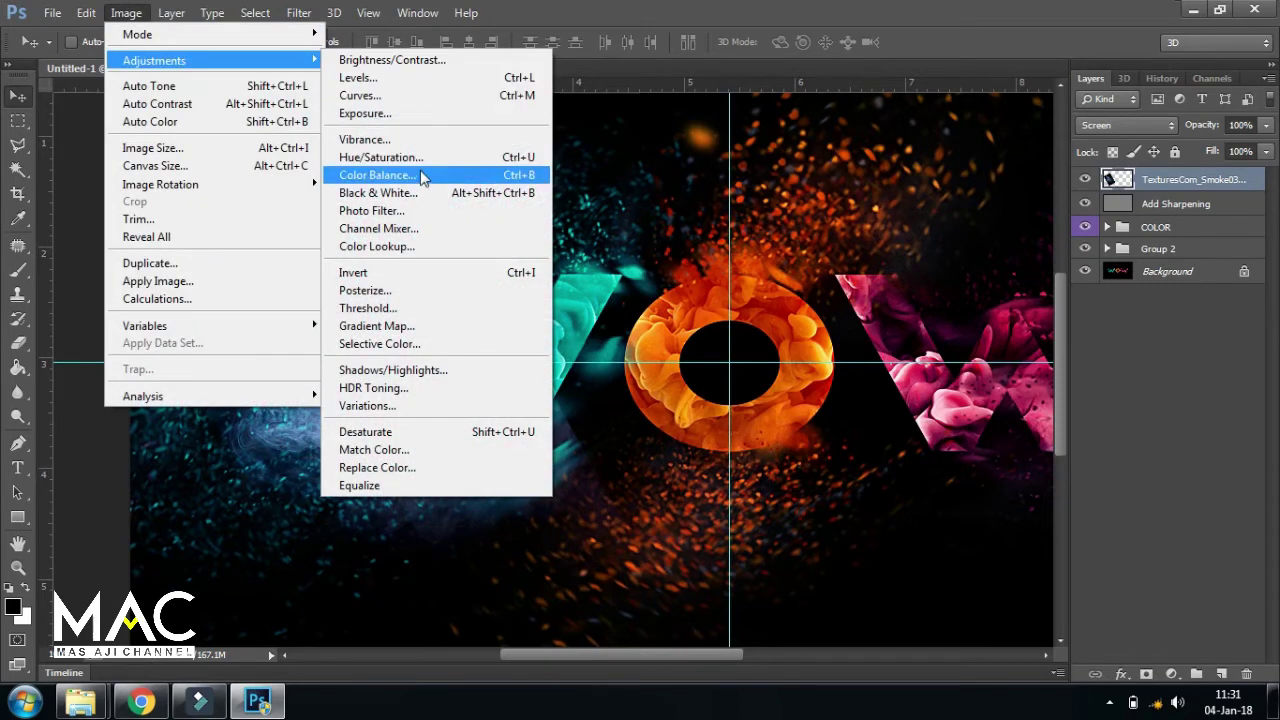
Step: Colorize the smoke via Hue/Saturation with Hue 152 and Saturation 50
{"action": "left_click", "coordinate": [428, 158]}
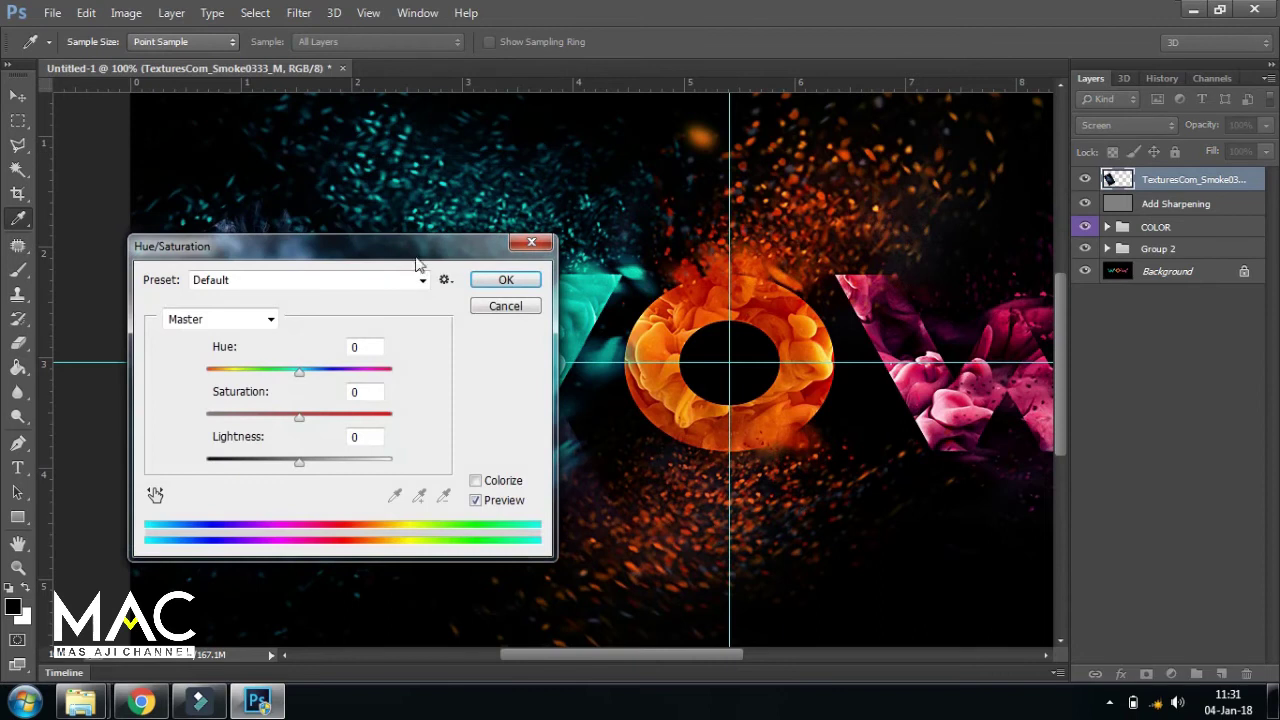
{"action": "left_click_drag", "start_coordinate": [427, 246], "coordinate": [697, 277]}
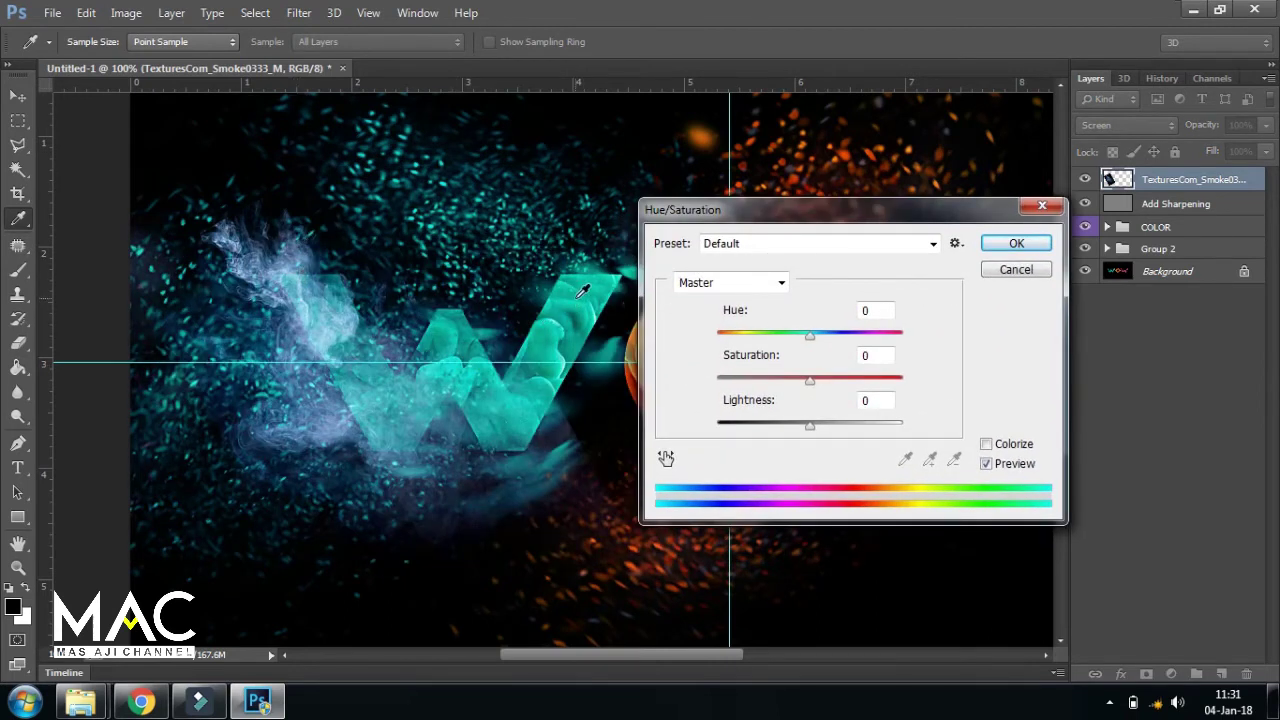
{"action": "left_click", "coordinate": [987, 444]}
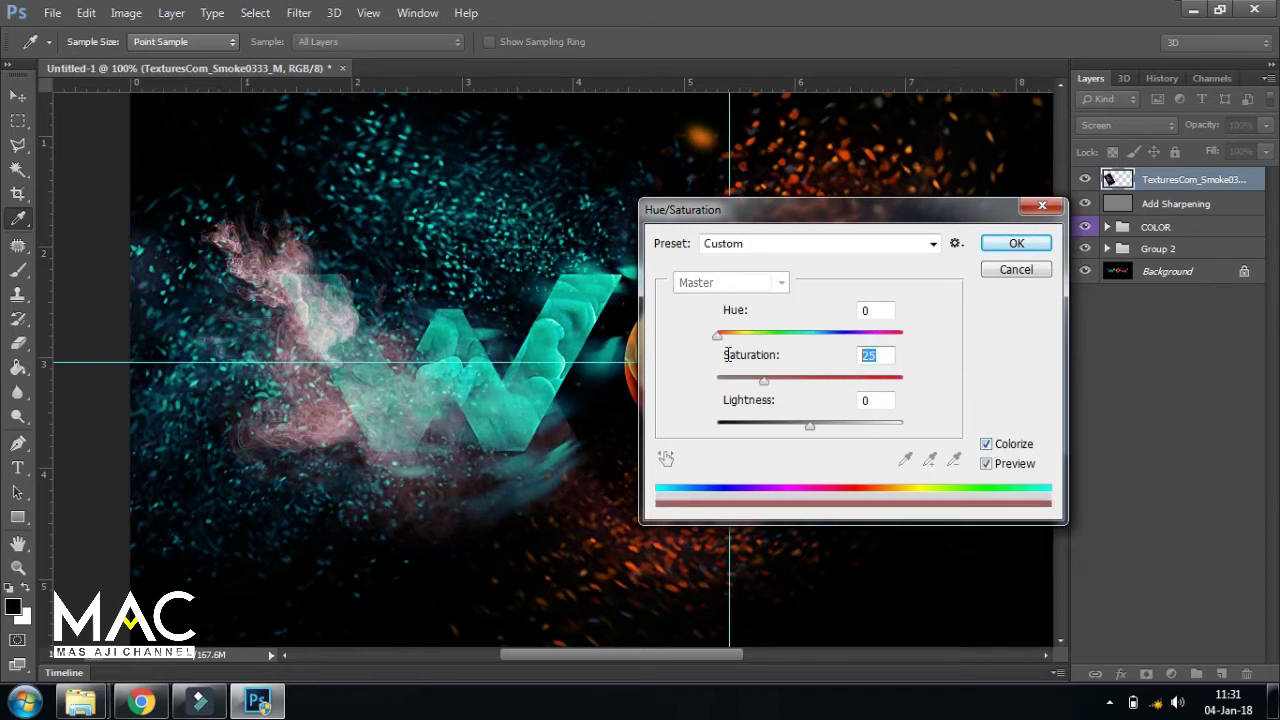
{"action": "type", "text": "50"}
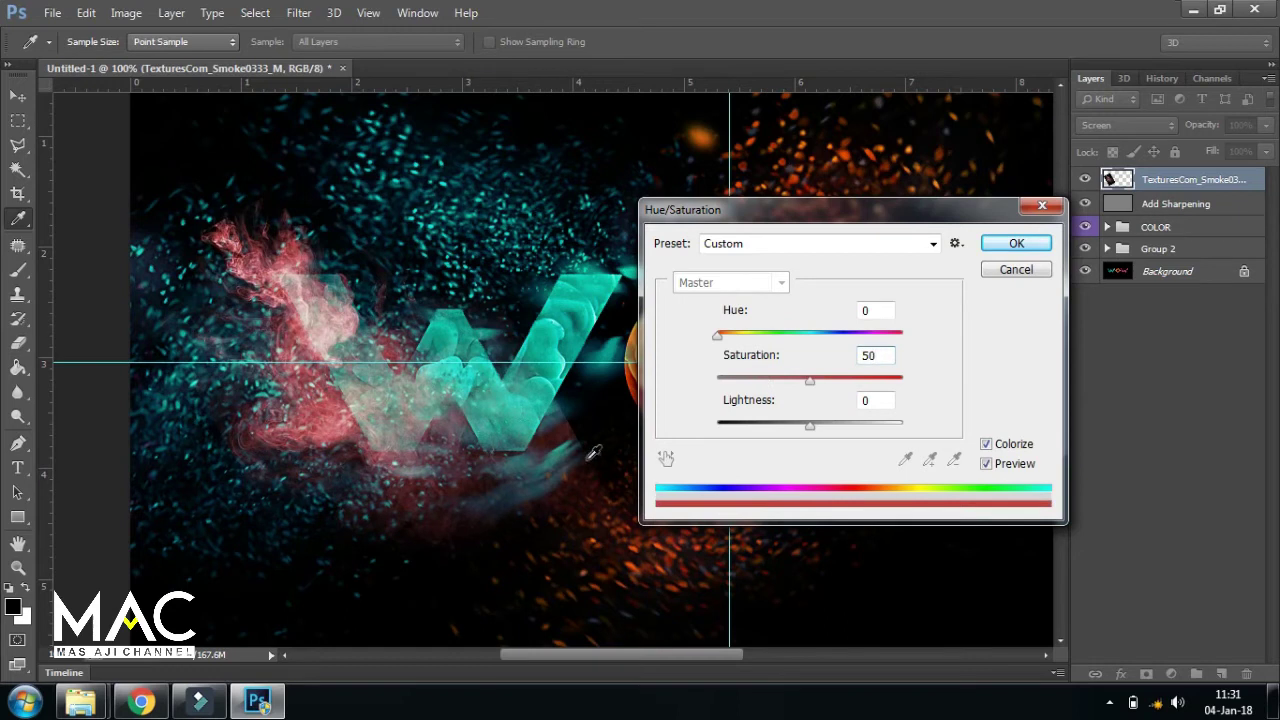
{"action": "left_click_drag", "start_coordinate": [720, 335], "coordinate": [797, 340]}
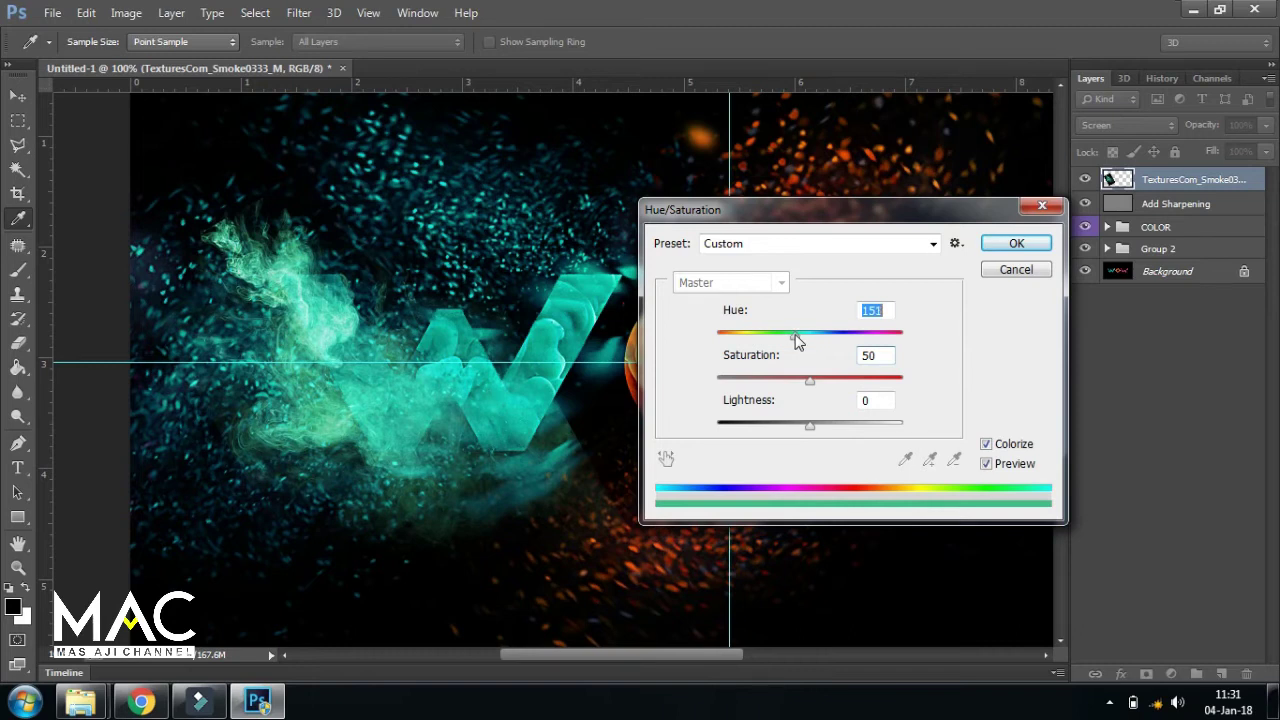
{"action": "key", "text": "Up"}
{"action": "left_click", "coordinate": [1003, 250]}
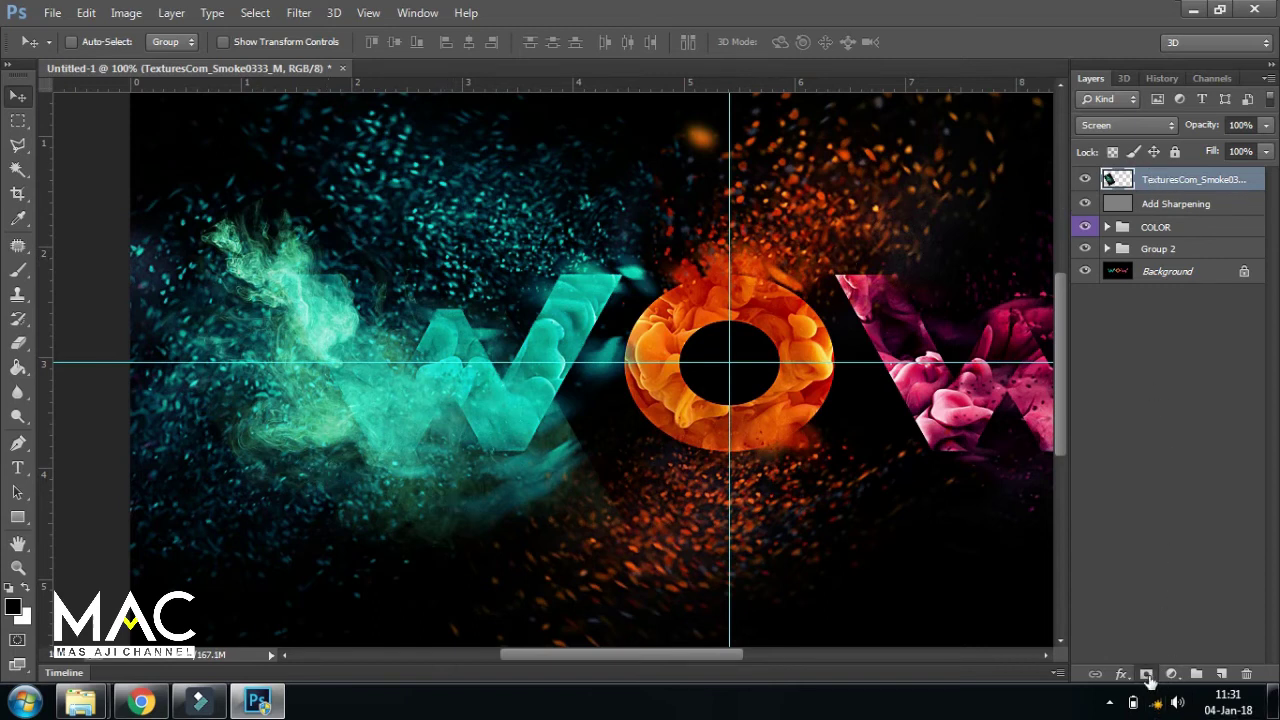
Step: Add a layer mask to the smoke and paint out its lower part with a soft 90 px brush
{"action": "left_click", "coordinate": [1146, 674]}
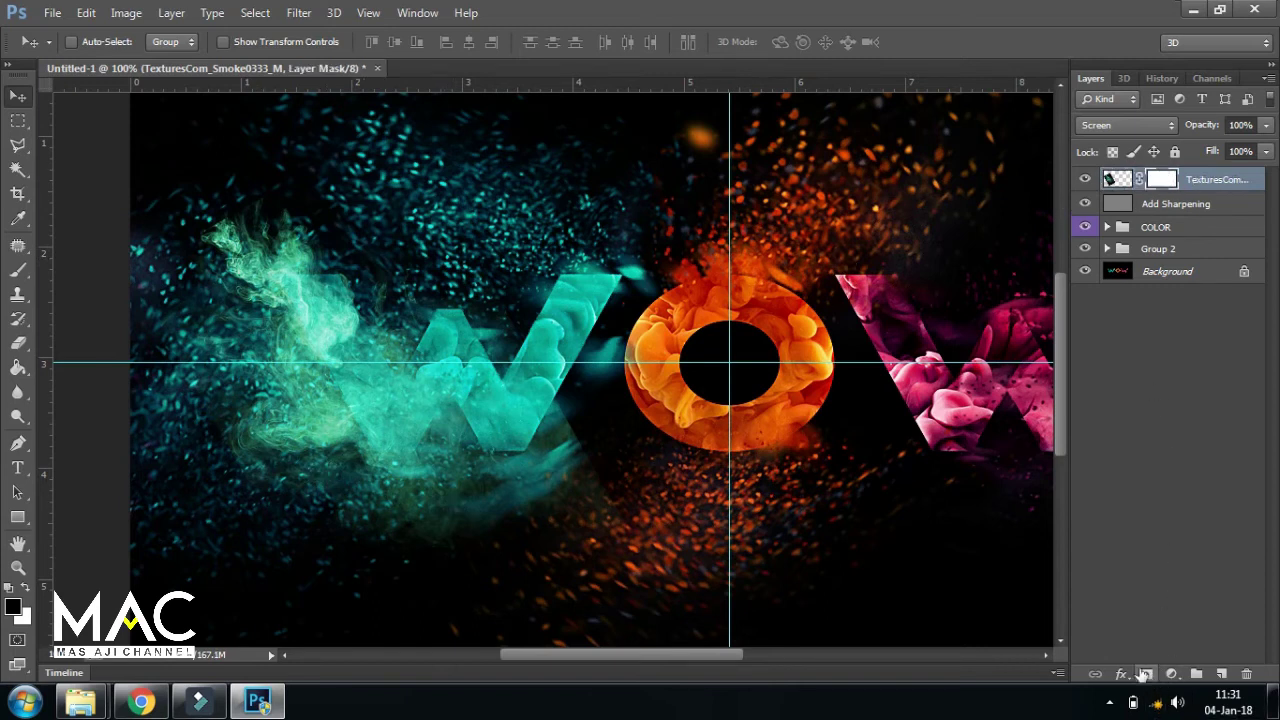
{"action": "left_click", "coordinate": [20, 272]}
{"action": "left_click", "coordinate": [96, 41]}
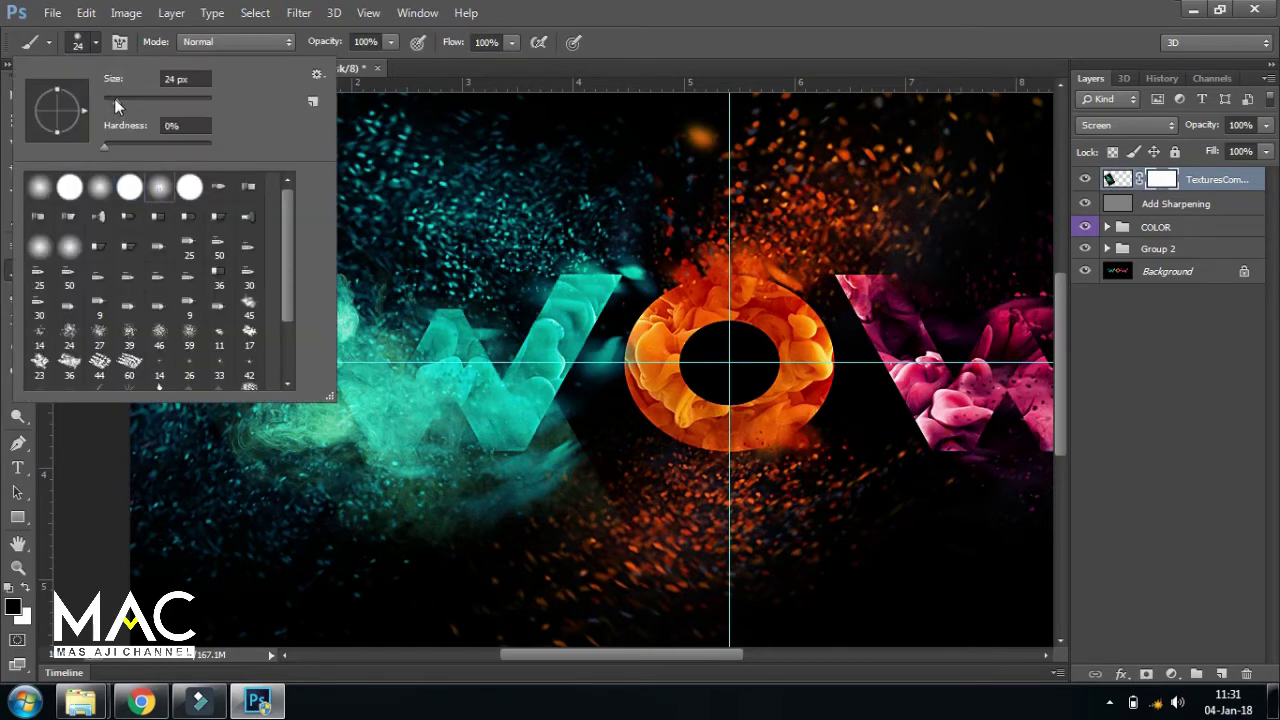
{"action": "left_click_drag", "start_coordinate": [116, 100], "coordinate": [135, 101]}
{"action": "left_click_drag", "start_coordinate": [152, 103], "coordinate": [162, 103]}
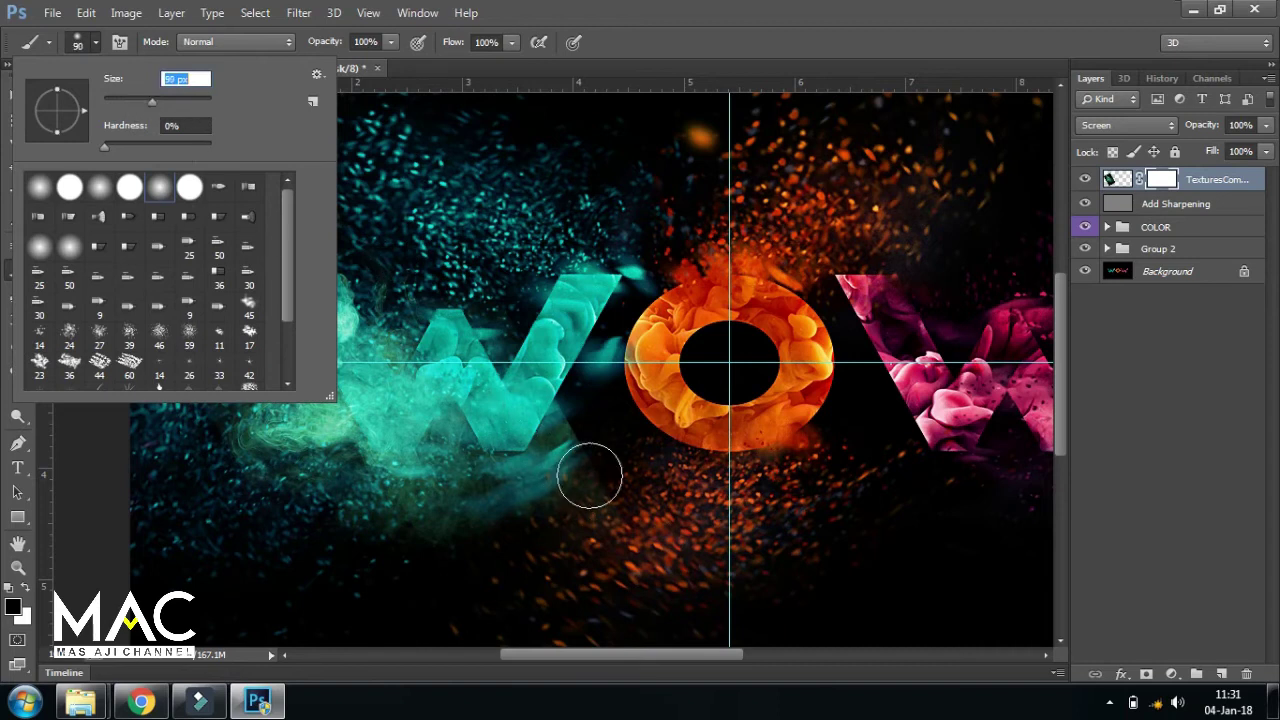
{"action": "left_click", "coordinate": [1174, 186]}
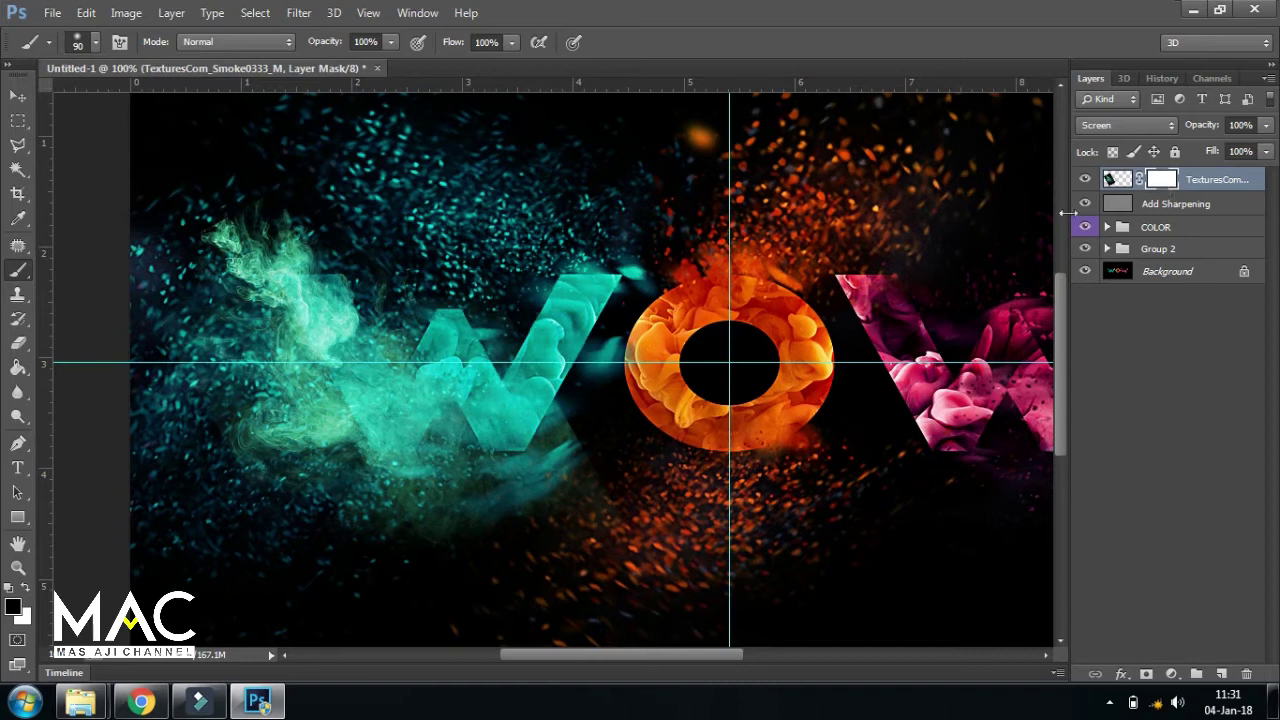
{"action": "mouse_move", "coordinate": [548, 376]}
{"action": "left_mouse_down"}
{"action": "mouse_move", "coordinate": [500, 500]}
{"action": "mouse_move", "coordinate": [434, 534]}
{"action": "mouse_move", "coordinate": [251, 460]}
{"action": "mouse_move", "coordinate": [334, 493]}
{"action": "mouse_move", "coordinate": [331, 463]}
{"action": "mouse_move", "coordinate": [394, 480]}
{"action": "mouse_move", "coordinate": [263, 371]}
{"action": "mouse_move", "coordinate": [191, 374]}
{"action": "mouse_move", "coordinate": [477, 375]}
{"action": "mouse_move", "coordinate": [468, 436]}
{"action": "mouse_move", "coordinate": [422, 297]}
{"action": "mouse_move", "coordinate": [414, 428]}
{"action": "mouse_move", "coordinate": [360, 380]}
{"action": "mouse_move", "coordinate": [385, 455]}
{"action": "mouse_move", "coordinate": [447, 508]}
{"action": "mouse_move", "coordinate": [498, 340]}
{"action": "mouse_move", "coordinate": [487, 285]}
{"action": "mouse_move", "coordinate": [297, 250]}
{"action": "left_mouse_up"}
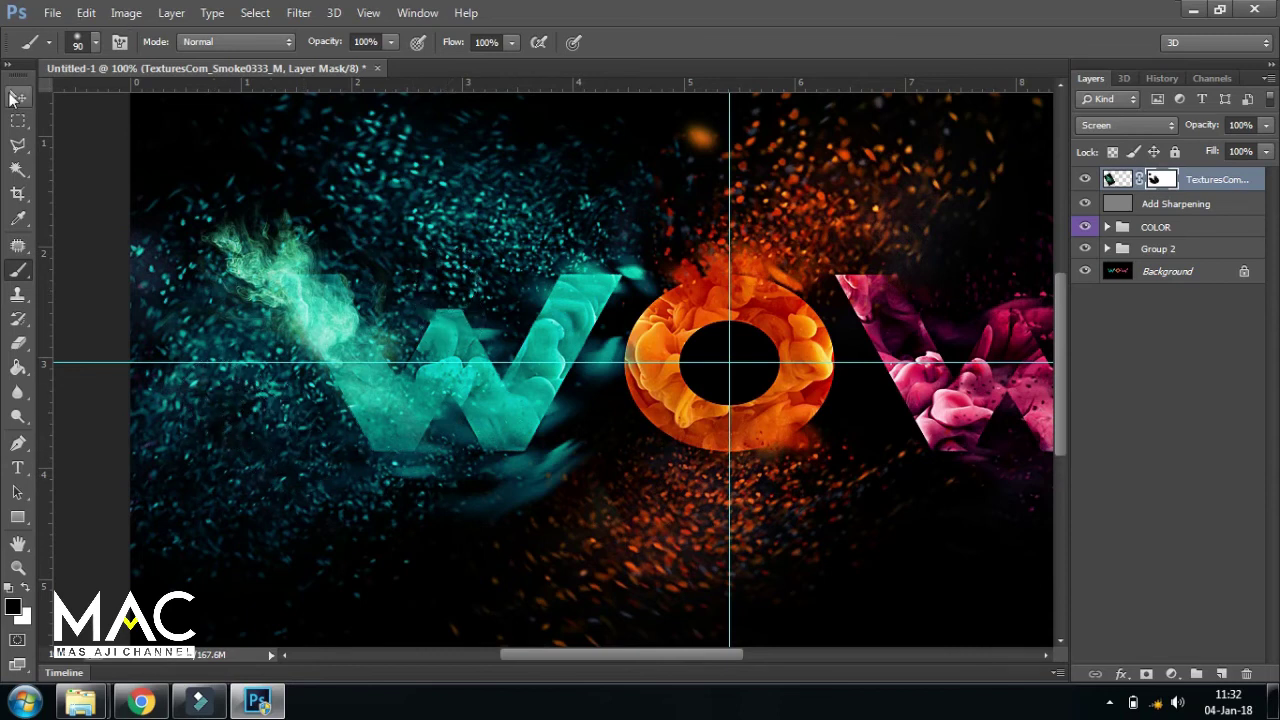
{"action": "left_click", "coordinate": [11, 95]}
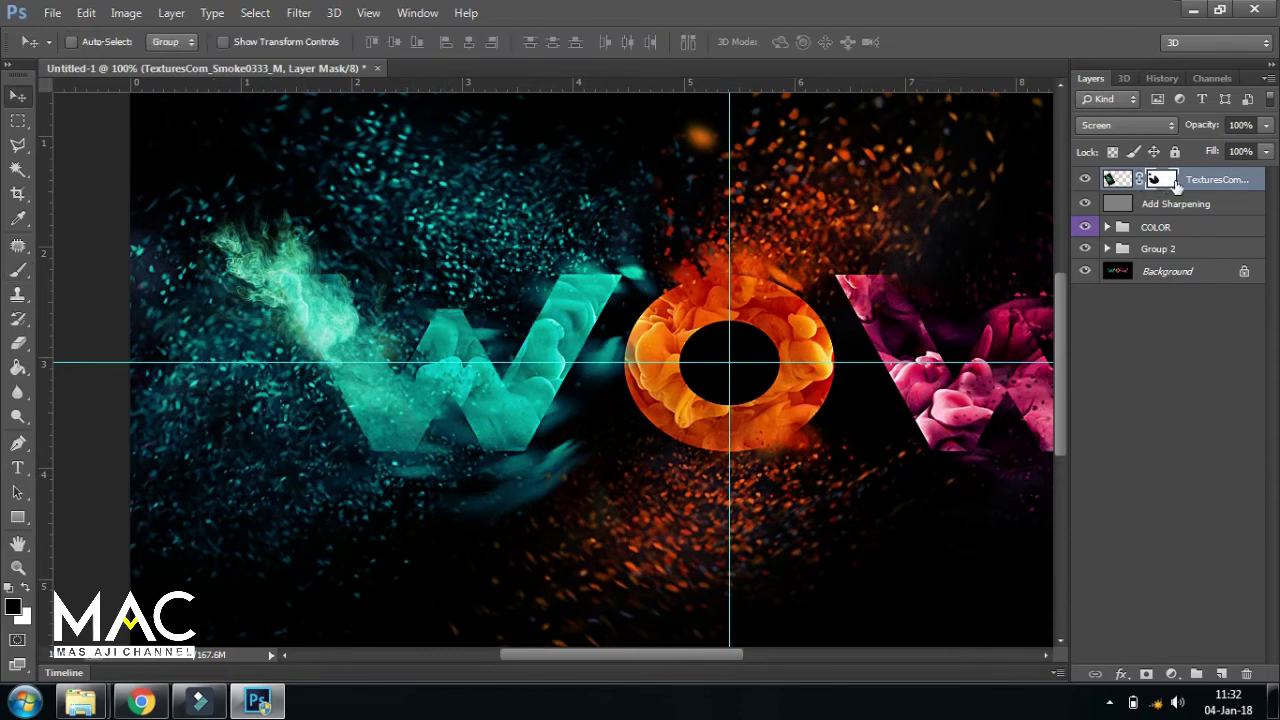
Step: Duplicate the masked smoke layer, rotate the copy about 55° and shift it left and down
{"action": "key", "text": "ctrl+j"}
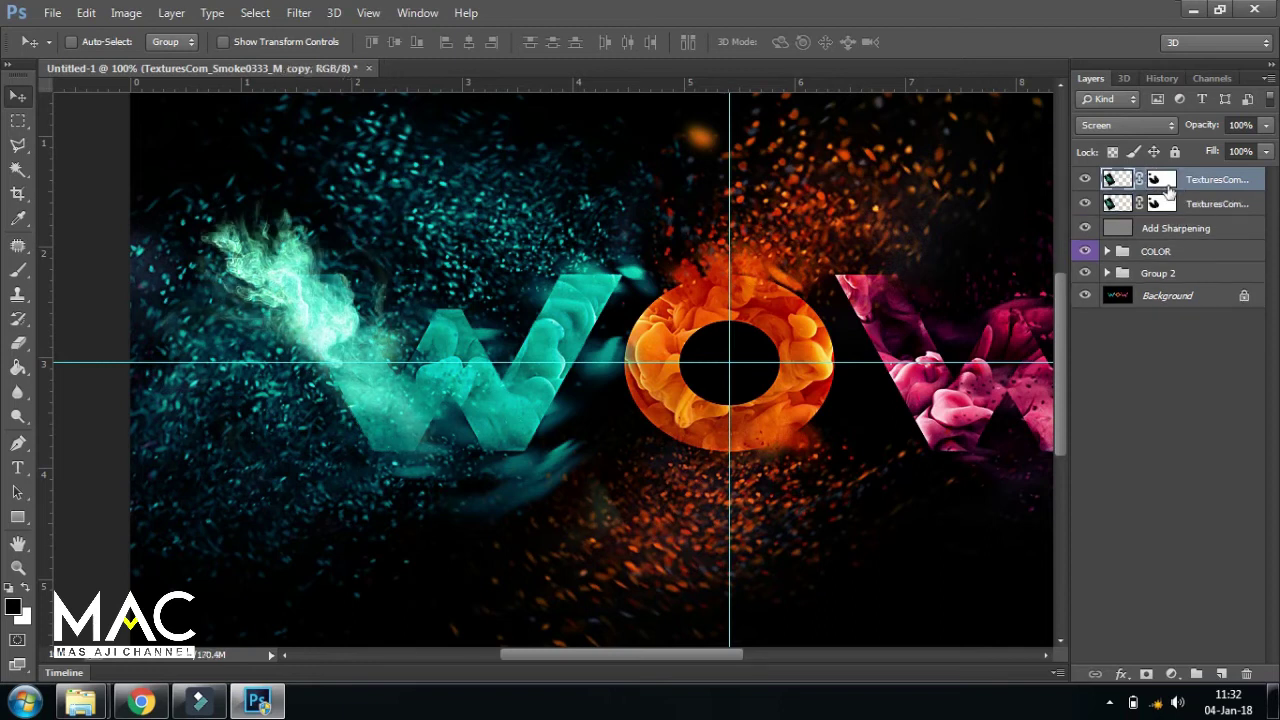
{"action": "left_click_drag", "start_coordinate": [378, 322], "coordinate": [553, 266]}
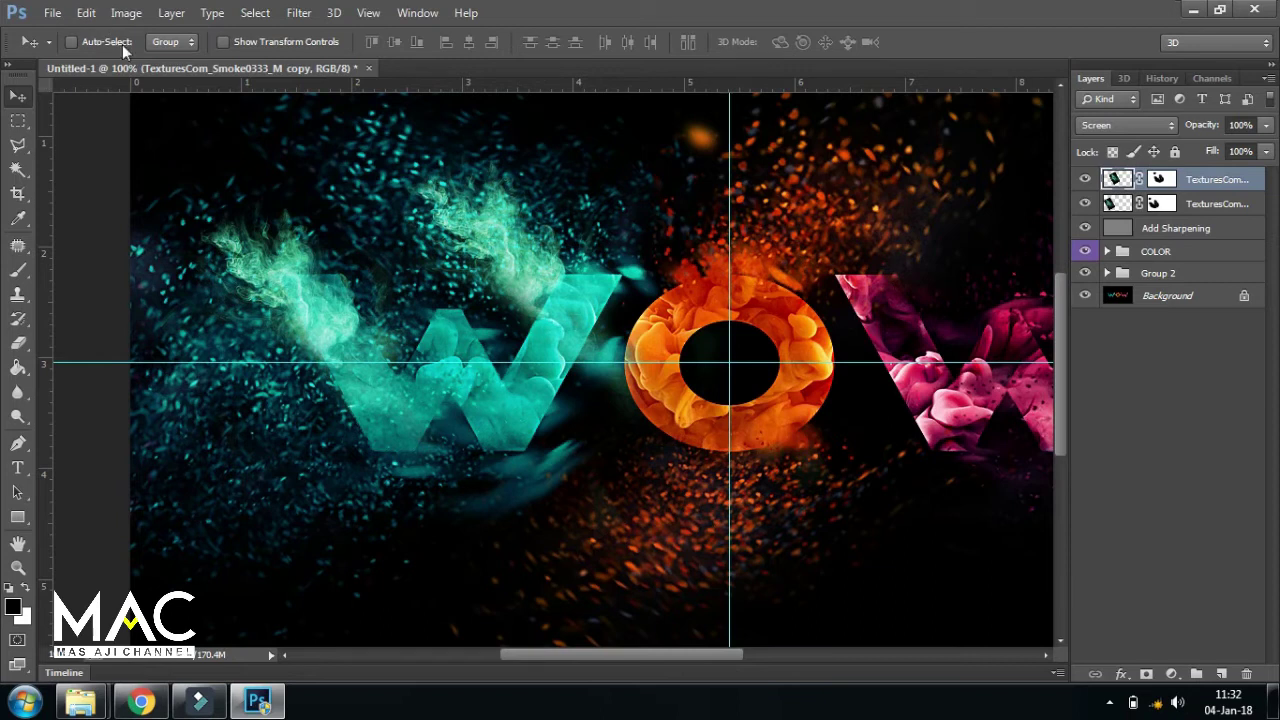
{"action": "key", "text": "ctrl+t"}
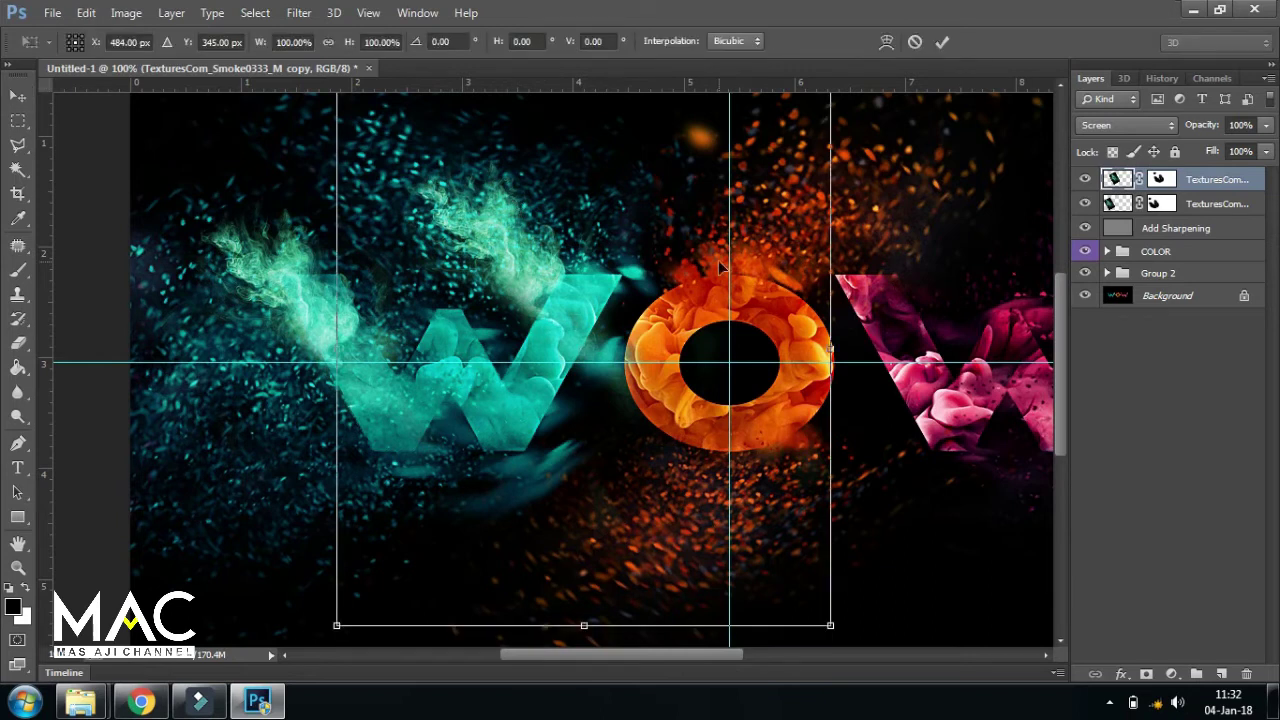
{"action": "key", "text": "ctrl+minus"}
{"action": "left_click_drag", "start_coordinate": [659, 563], "coordinate": [430, 573]}
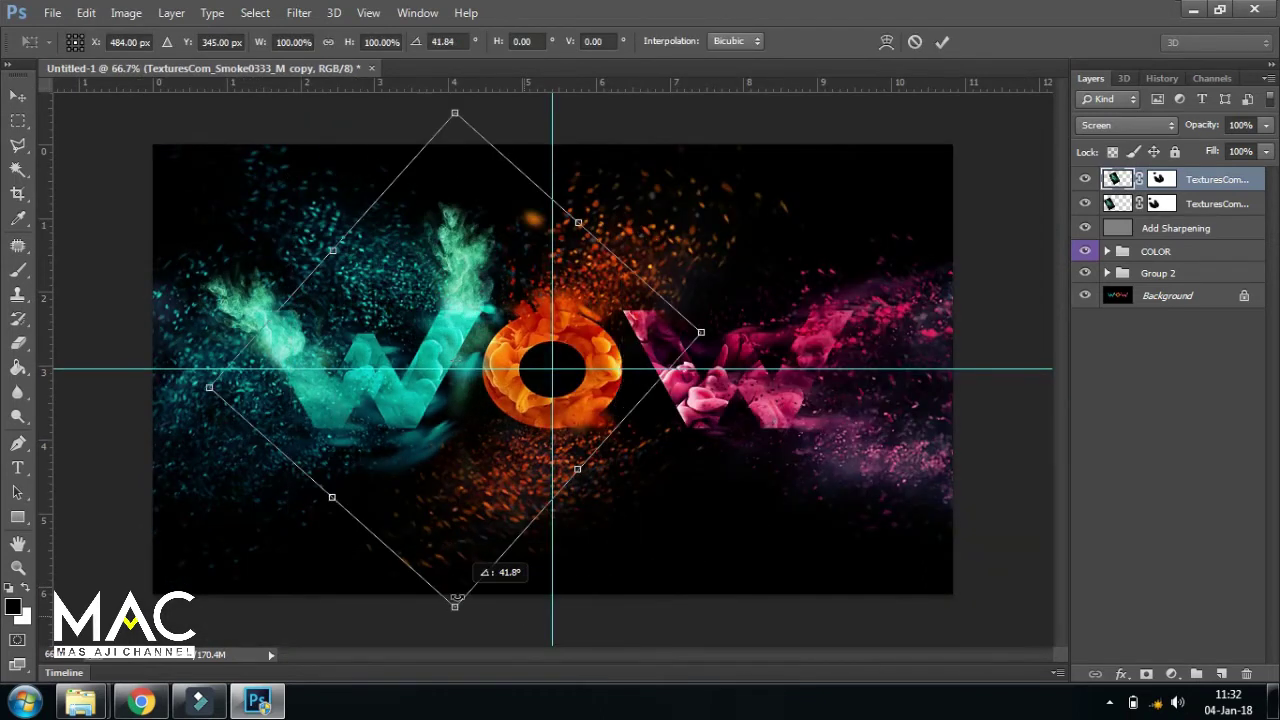
{"action": "mouse_move", "coordinate": [472, 455]}
{"action": "left_mouse_down"}
{"action": "mouse_move", "coordinate": [397, 485]}
{"action": "mouse_move", "coordinate": [456, 445]}
{"action": "left_mouse_up"}
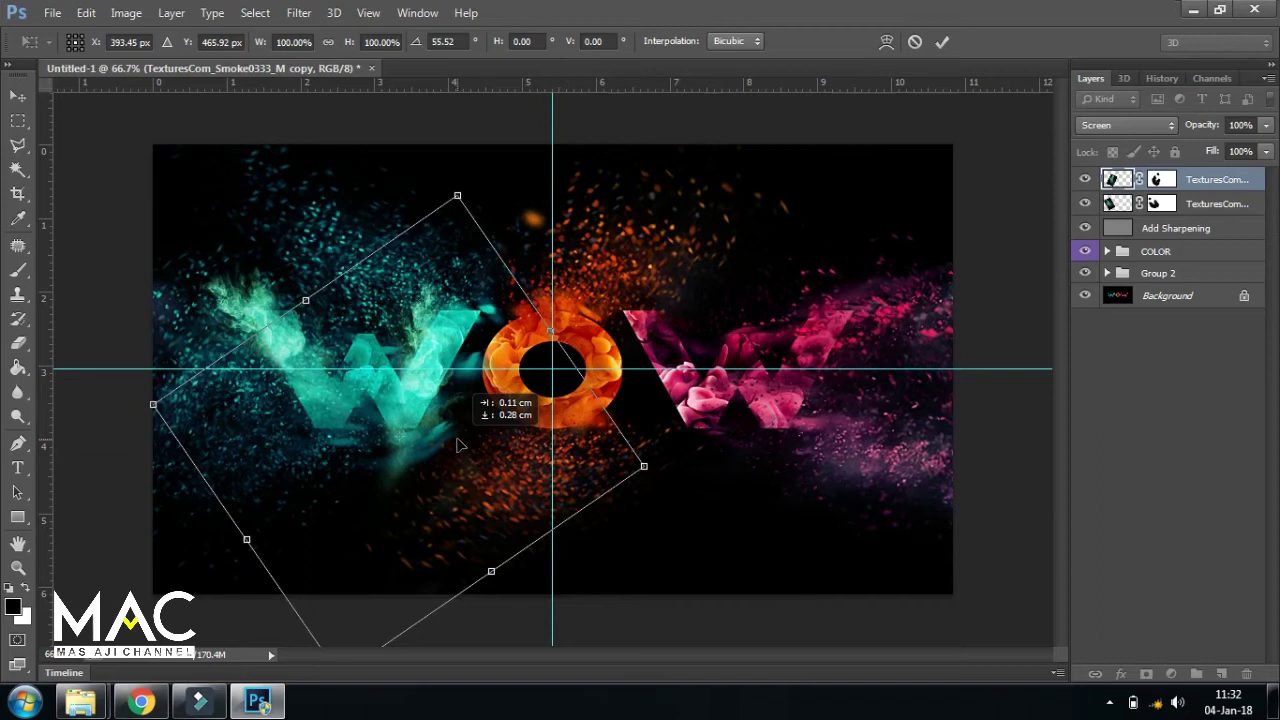
{"action": "key", "text": "Return"}
Step: Paint the copy's mask black to hide stray teal smoke below the W's lower right
{"action": "left_click", "coordinate": [1160, 180]}
{"action": "left_click", "coordinate": [18, 270]}
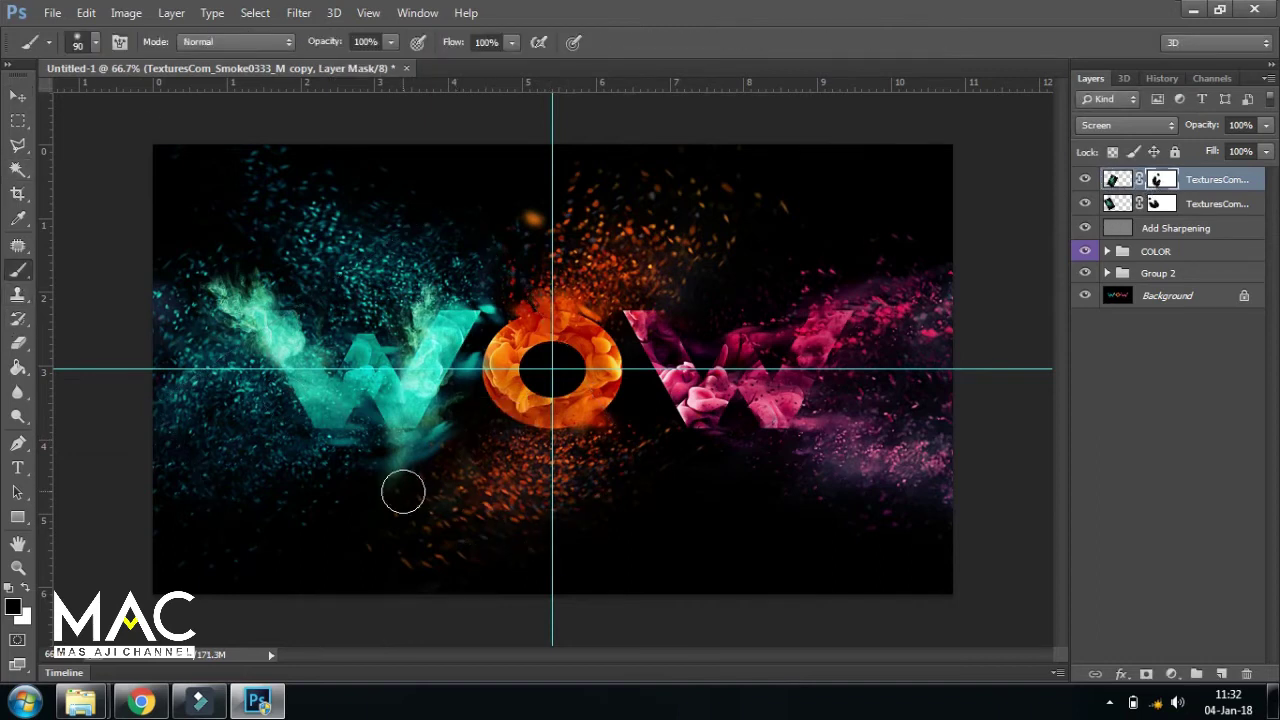
{"action": "key", "text": "ctrl+plus"}
{"action": "mouse_move", "coordinate": [403, 489]}
{"action": "left_mouse_down"}
{"action": "mouse_move", "coordinate": [485, 481]}
{"action": "mouse_move", "coordinate": [317, 514]}
{"action": "mouse_move", "coordinate": [408, 506]}
{"action": "mouse_move", "coordinate": [466, 437]}
{"action": "mouse_move", "coordinate": [380, 450]}
{"action": "mouse_move", "coordinate": [429, 391]}
{"action": "mouse_move", "coordinate": [486, 386]}
{"action": "mouse_move", "coordinate": [476, 400]}
{"action": "left_mouse_up"}
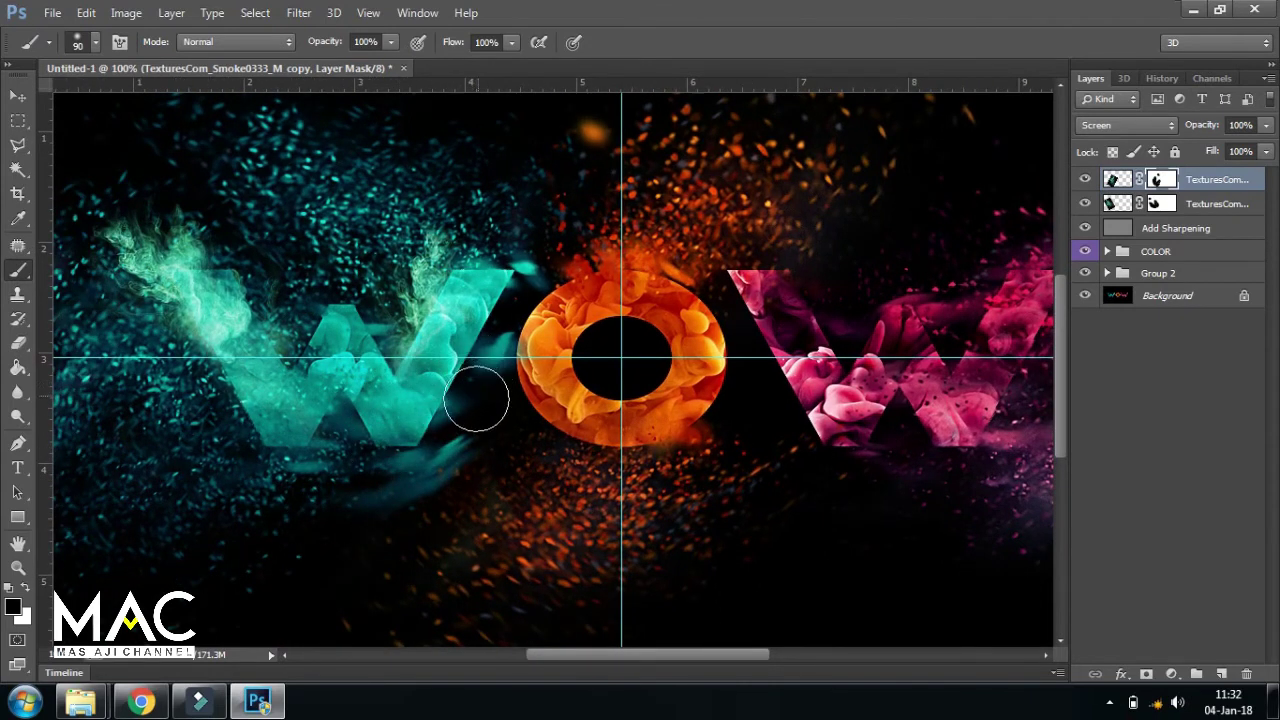
{"action": "key", "text": "ctrl+z"}
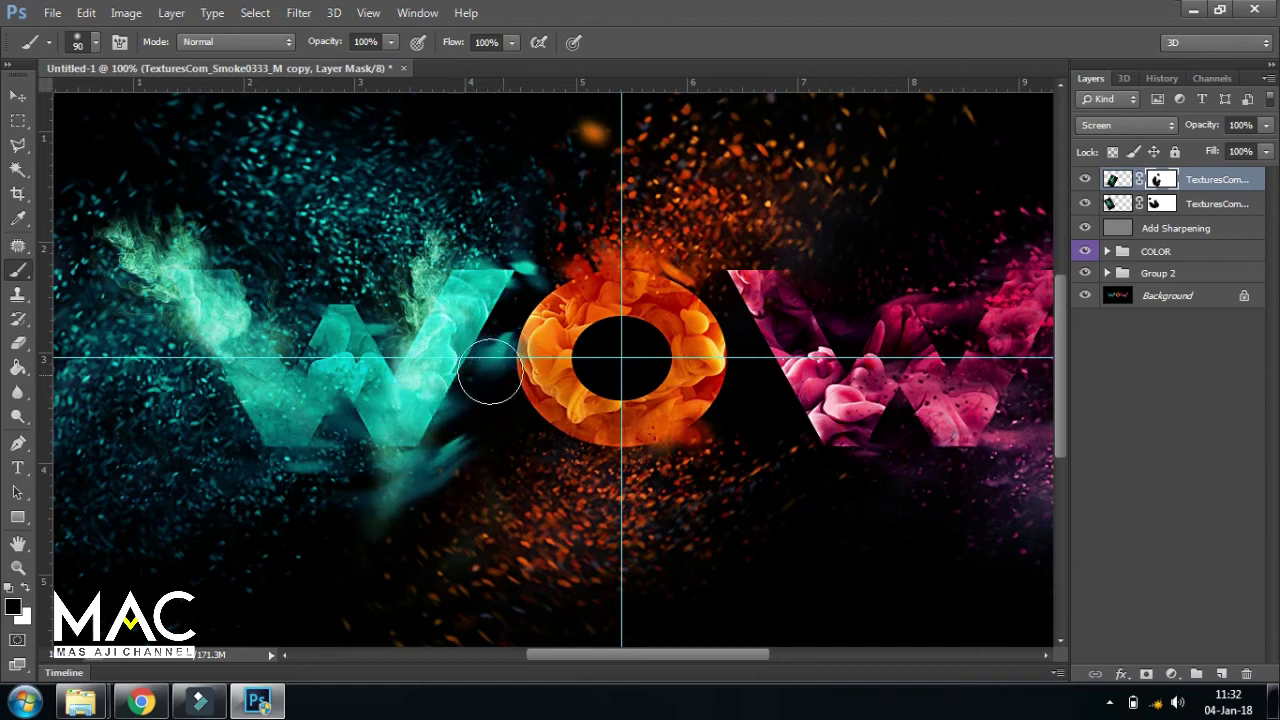
{"action": "mouse_move", "coordinate": [363, 491]}
{"action": "left_mouse_down"}
{"action": "mouse_move", "coordinate": [417, 466]}
{"action": "mouse_move", "coordinate": [397, 477]}
{"action": "mouse_move", "coordinate": [369, 461]}
{"action": "left_mouse_up"}
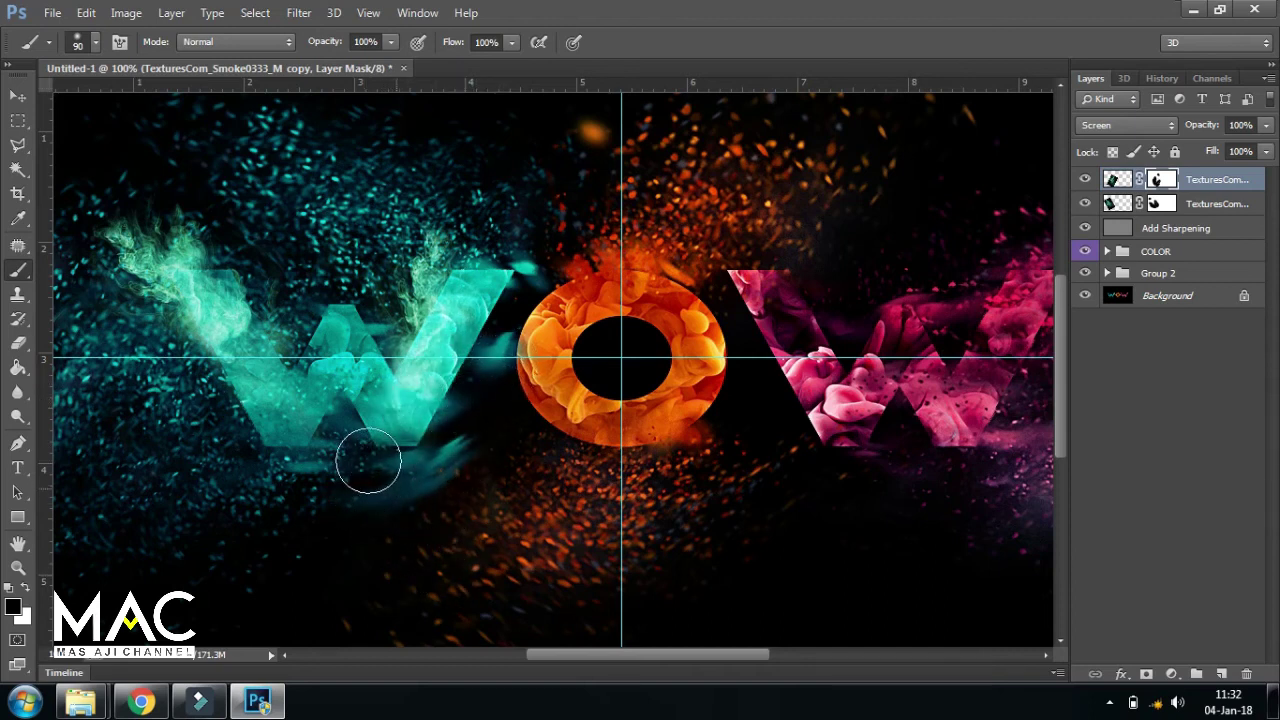
{"action": "key", "text": "v"}
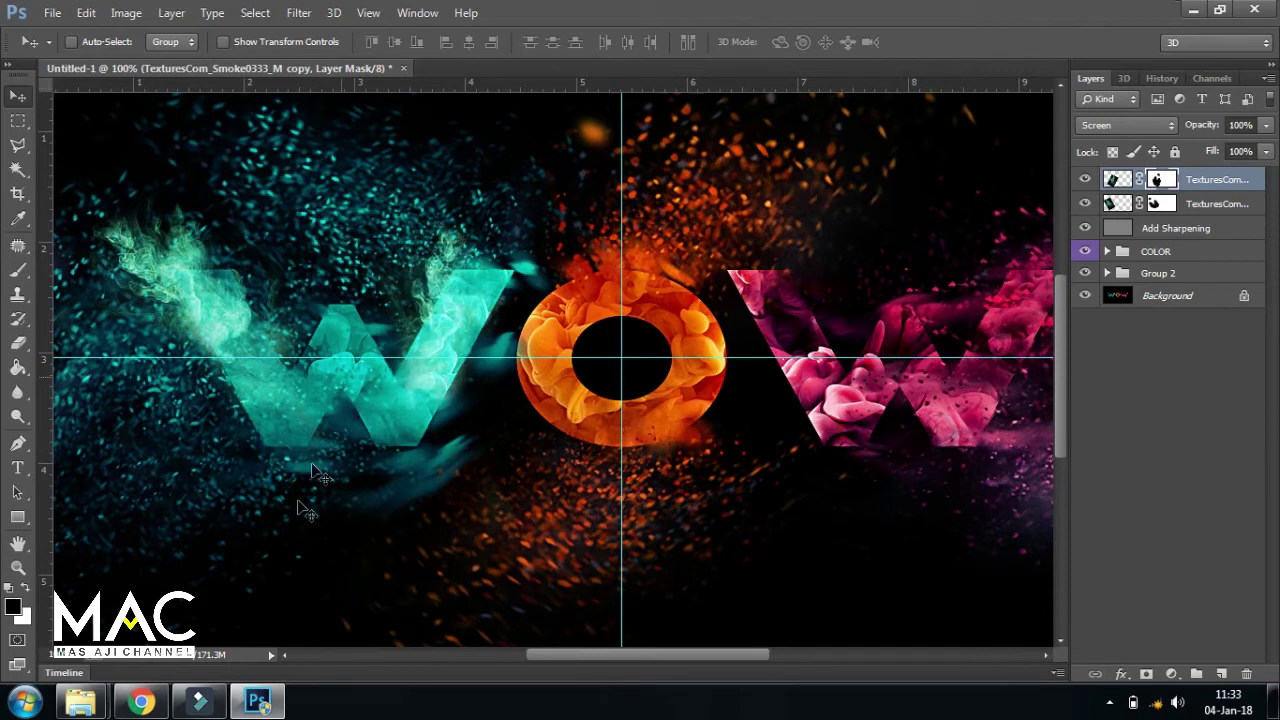
{"action": "left_click", "coordinate": [18, 272]}
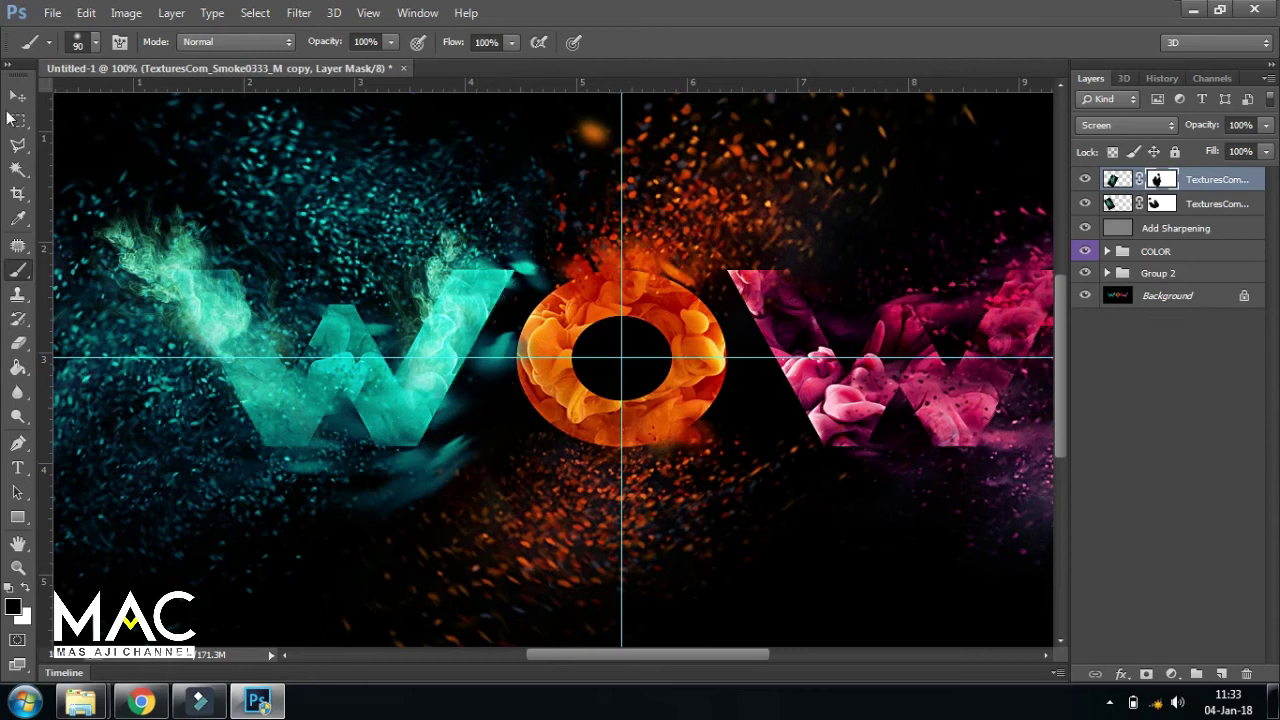
{"action": "left_click", "coordinate": [16, 97]}
{"action": "key", "text": "ctrl+minus"}
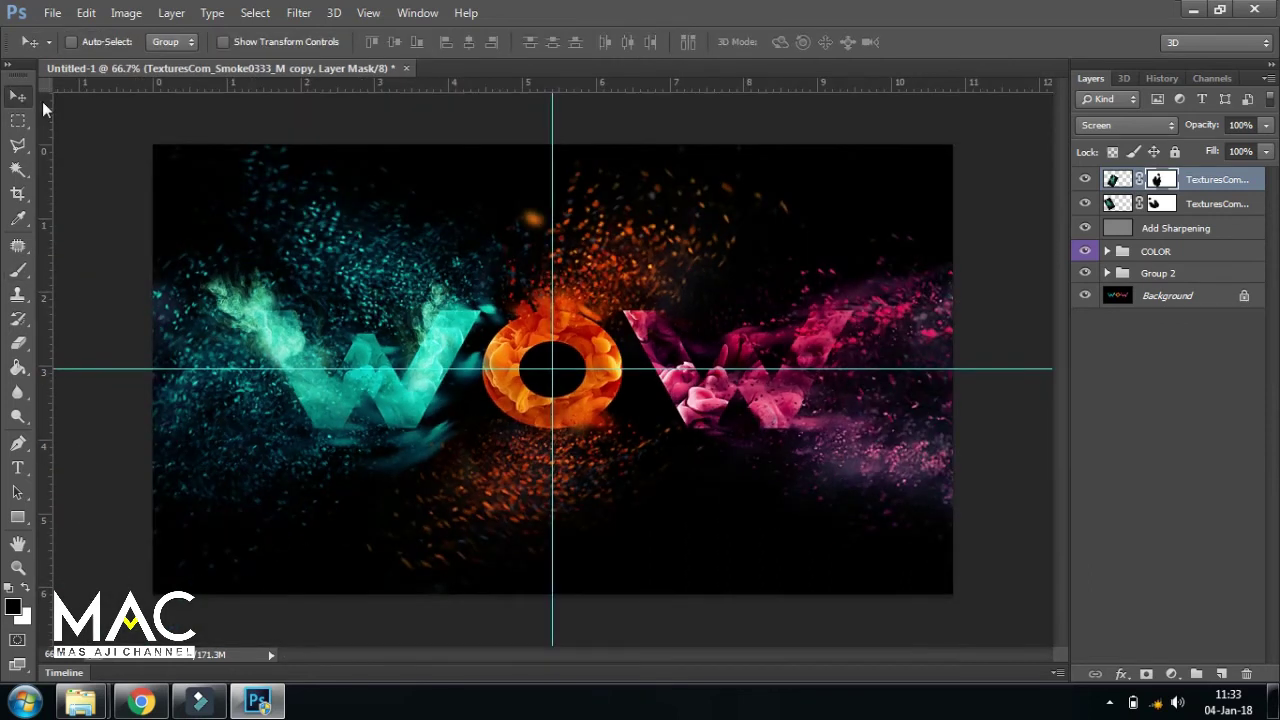
Step: Place the TexturesCom_Smoke0333_M smoke texture onto the canvas
{"action": "left_click", "coordinate": [52, 13]}
{"action": "left_click", "coordinate": [105, 266]}
{"action": "left_click", "coordinate": [580, 325]}
{"action": "left_click", "coordinate": [719, 467]}
Step: Commit the new smoke, rasterize it and set its blend mode to Screen
{"action": "key", "text": "Return"}
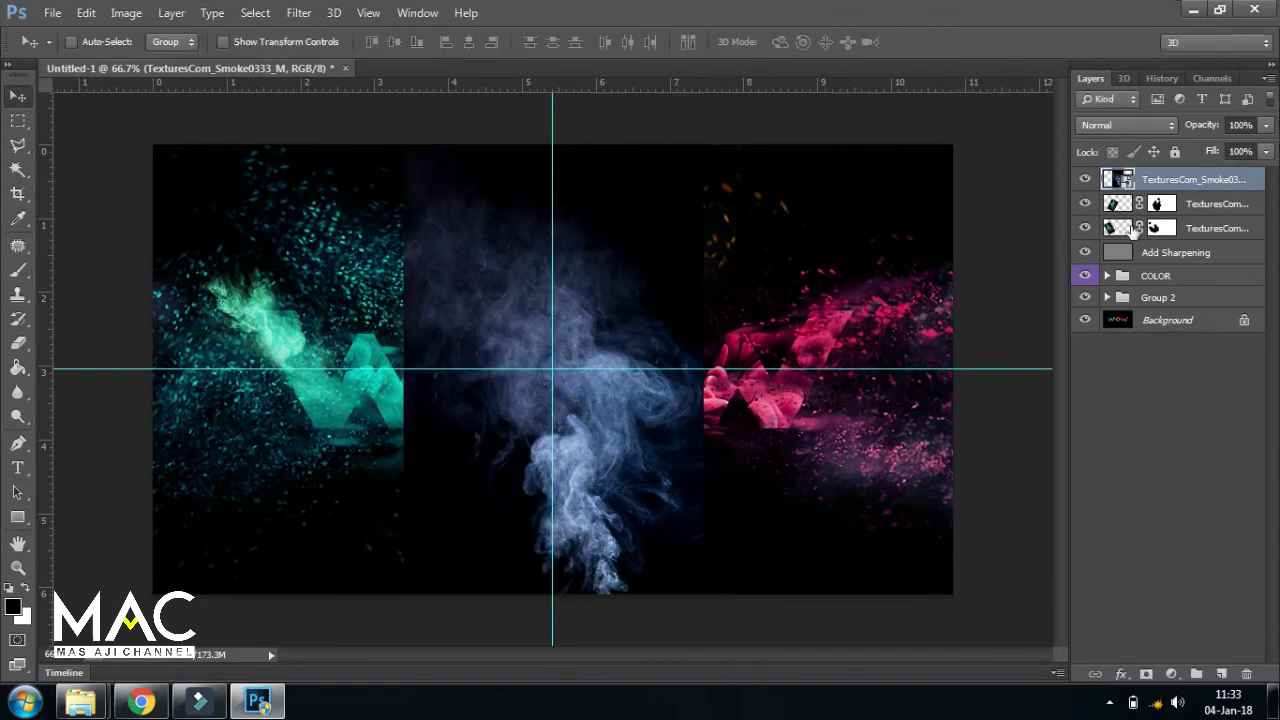
{"action": "right_click", "coordinate": [1155, 187]}
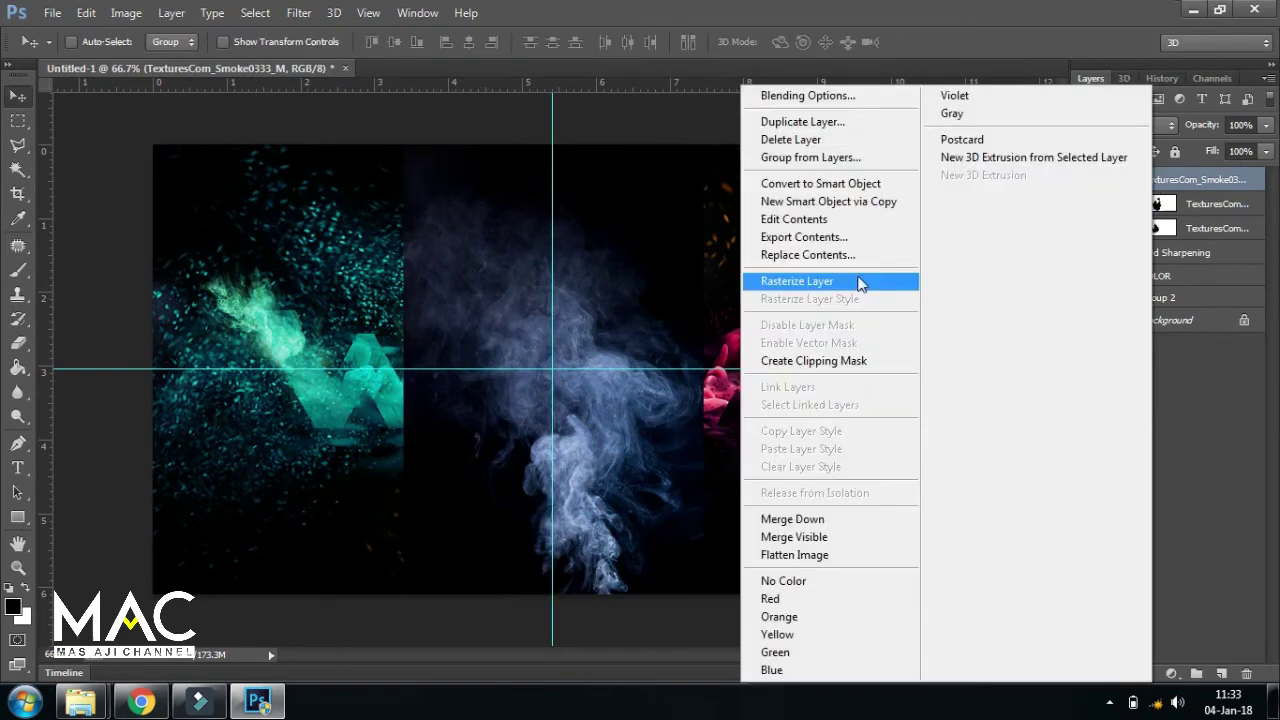
{"action": "left_click", "coordinate": [862, 282]}
{"action": "left_click", "coordinate": [1127, 128]}
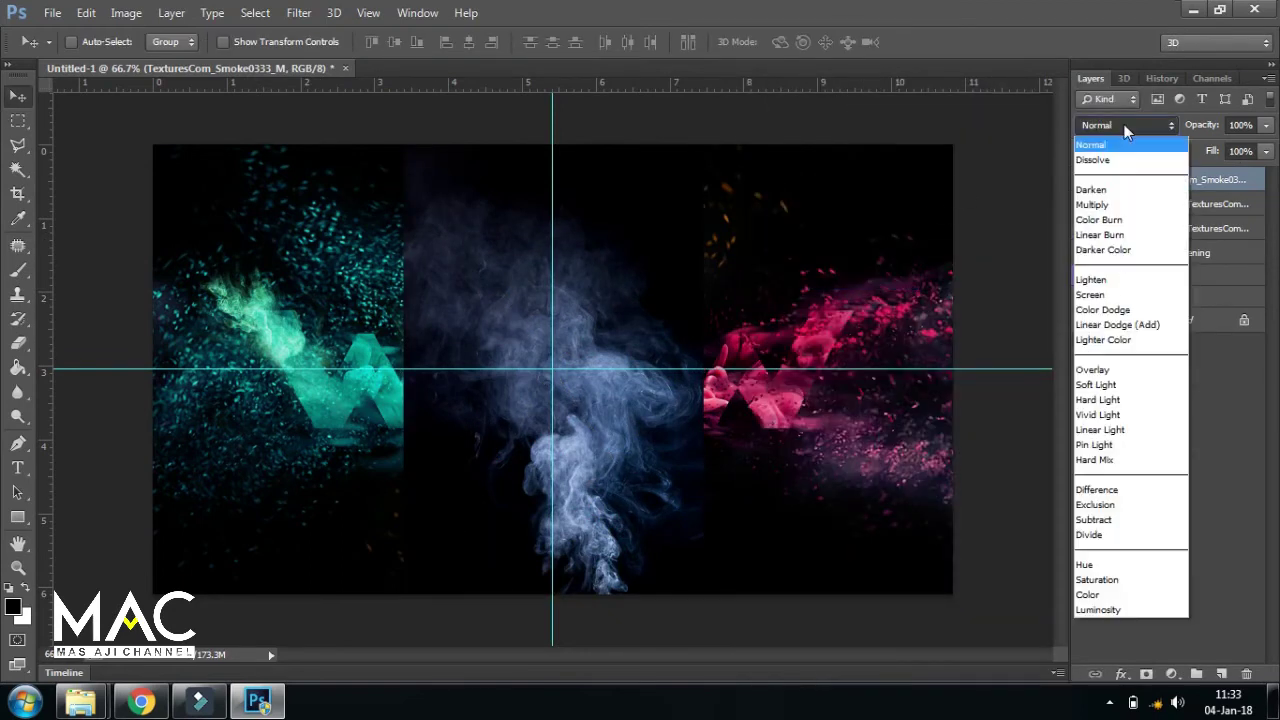
{"action": "left_click", "coordinate": [1100, 294]}
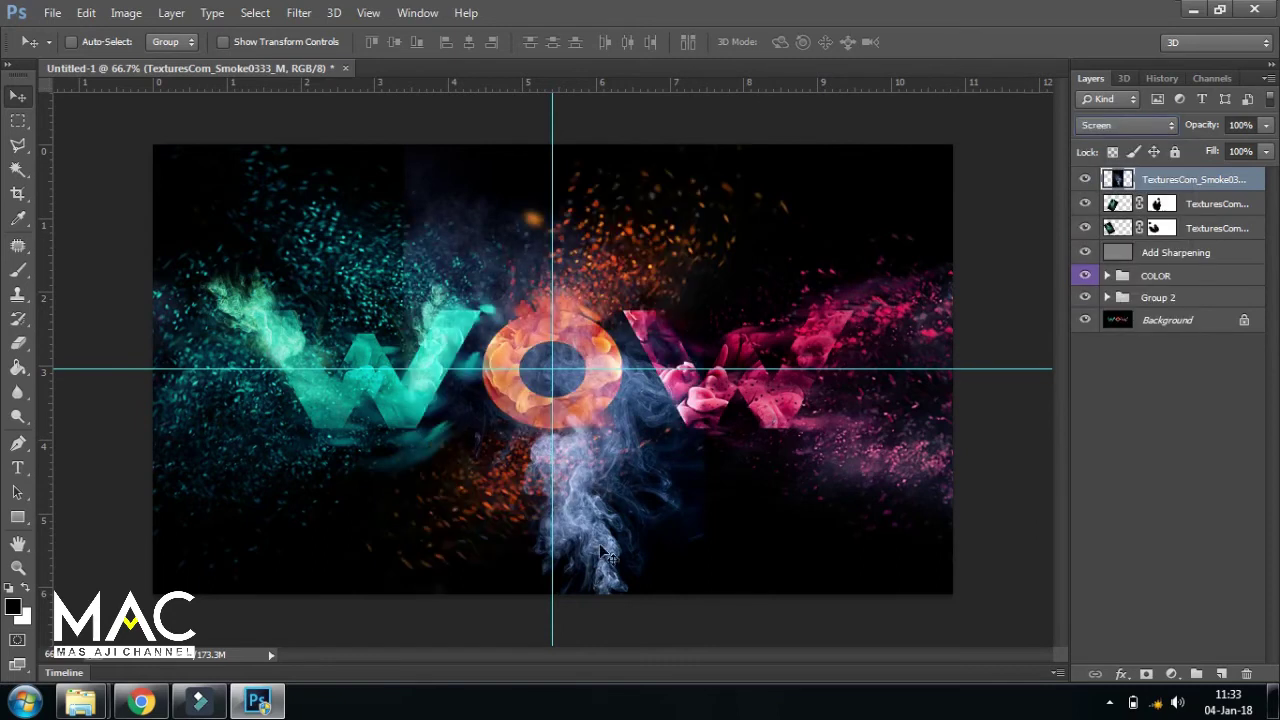
Step: Rotate the smoke to about -172° and scale it to about 81% so it wraps the O
{"action": "key", "text": "ctrl+t"}
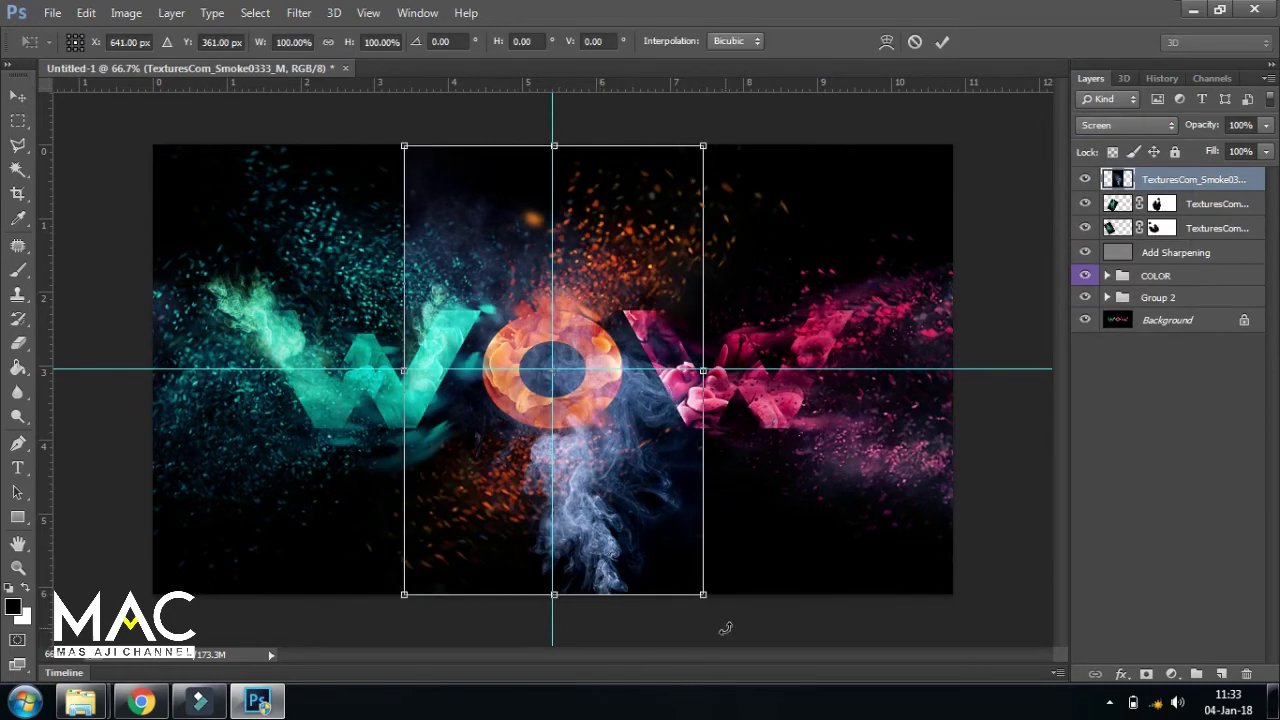
{"action": "left_click_drag", "start_coordinate": [725, 628], "coordinate": [485, 228]}
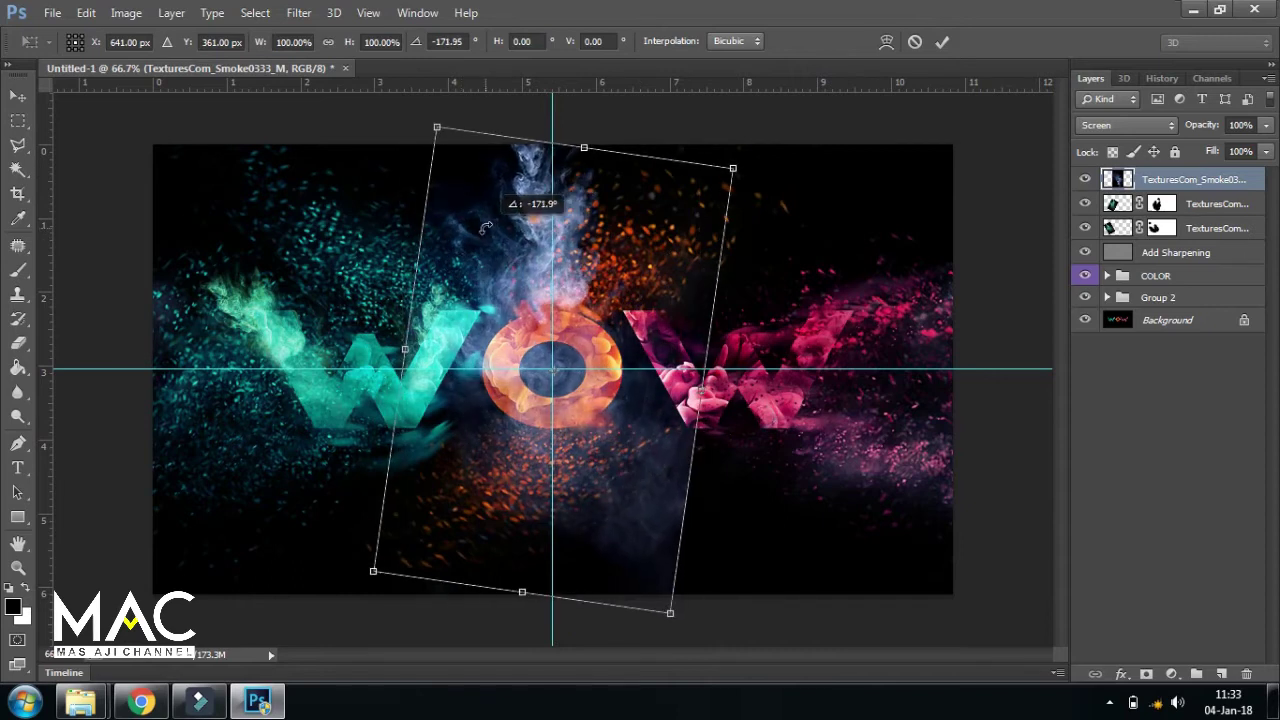
{"action": "left_click_drag", "start_coordinate": [633, 232], "coordinate": [638, 338]}
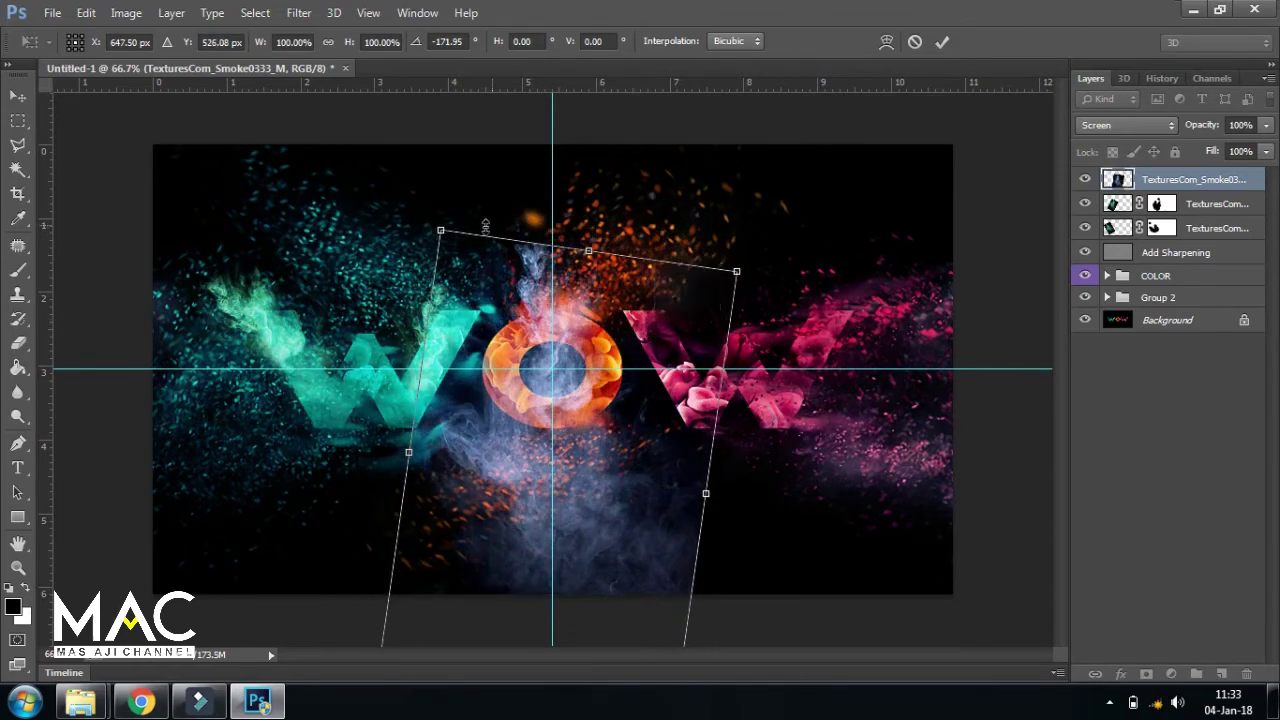
{"action": "left_click_drag", "start_coordinate": [441, 229], "coordinate": [457, 272]}
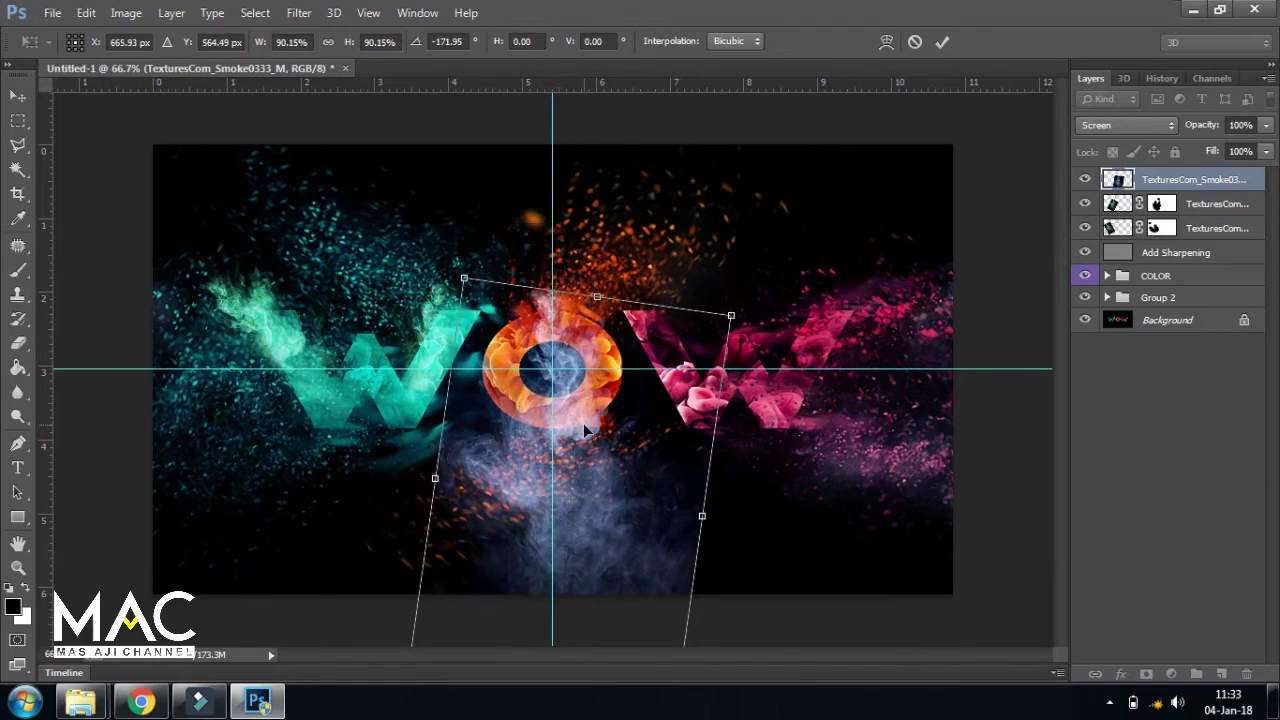
{"action": "left_click_drag", "start_coordinate": [577, 398], "coordinate": [577, 387]}
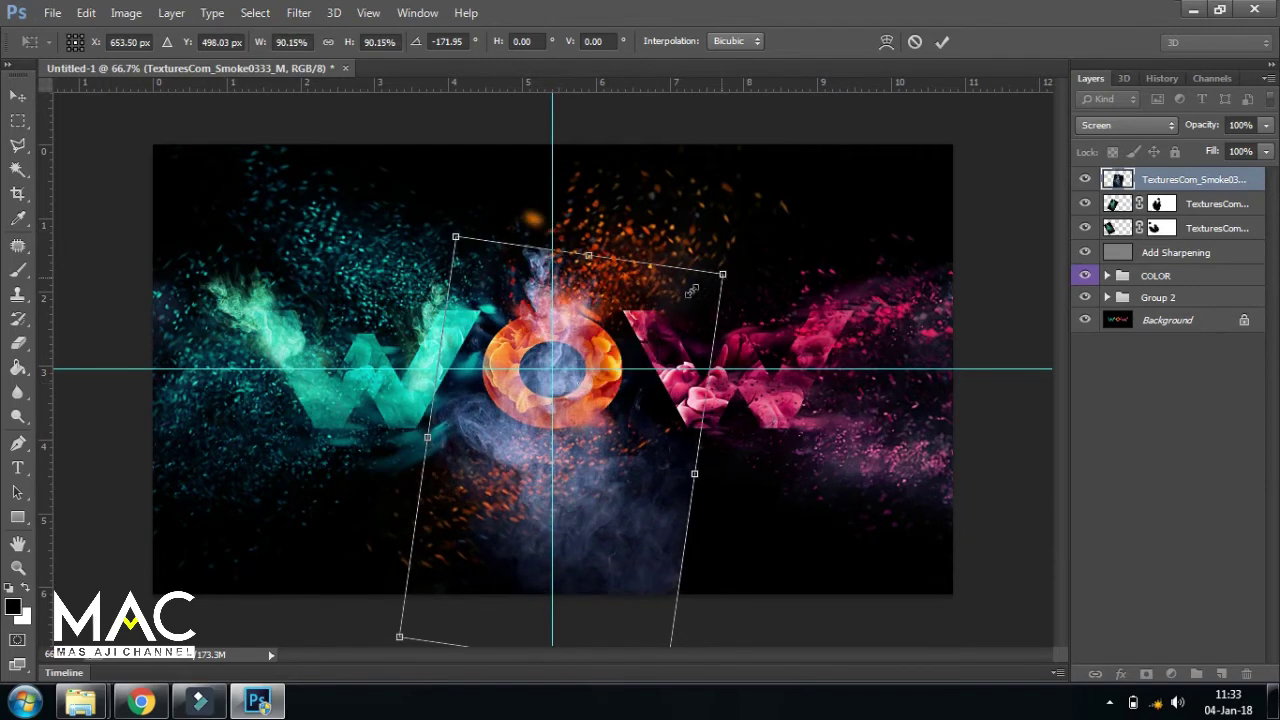
{"action": "left_click_drag", "start_coordinate": [724, 281], "coordinate": [676, 298]}
{"action": "left_click_drag", "start_coordinate": [609, 443], "coordinate": [620, 403]}
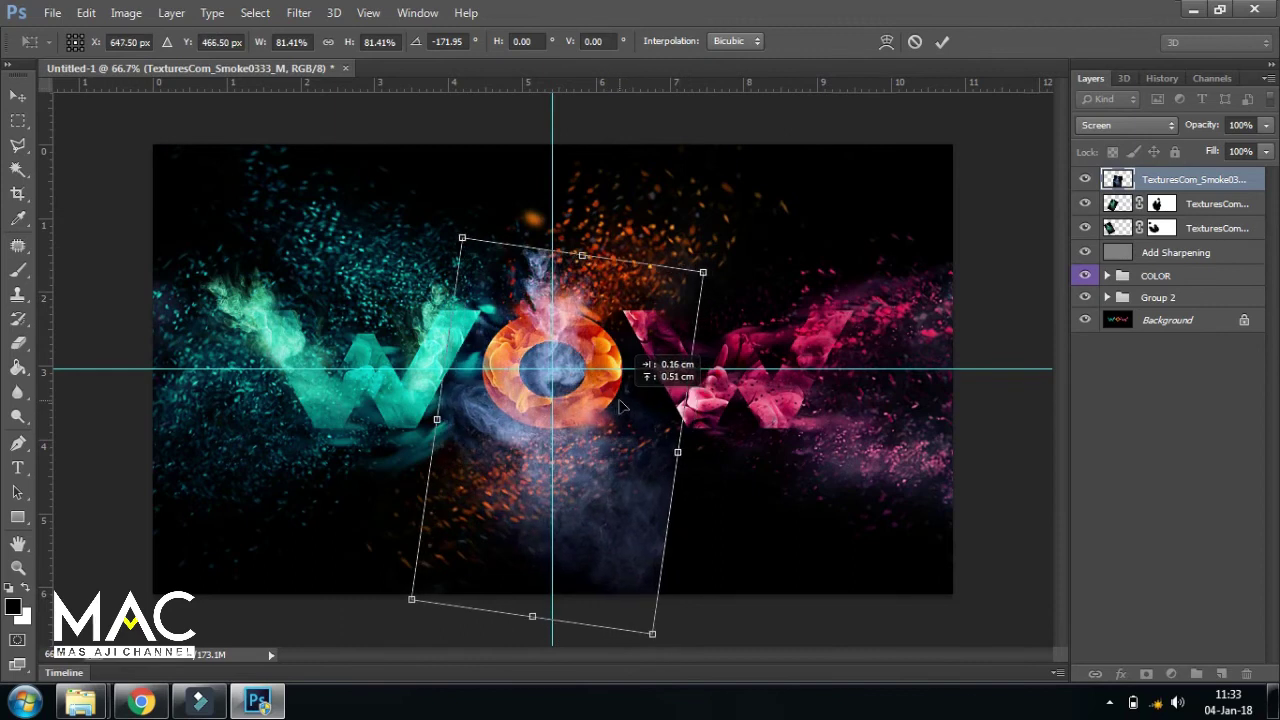
{"action": "key", "text": "Return"}
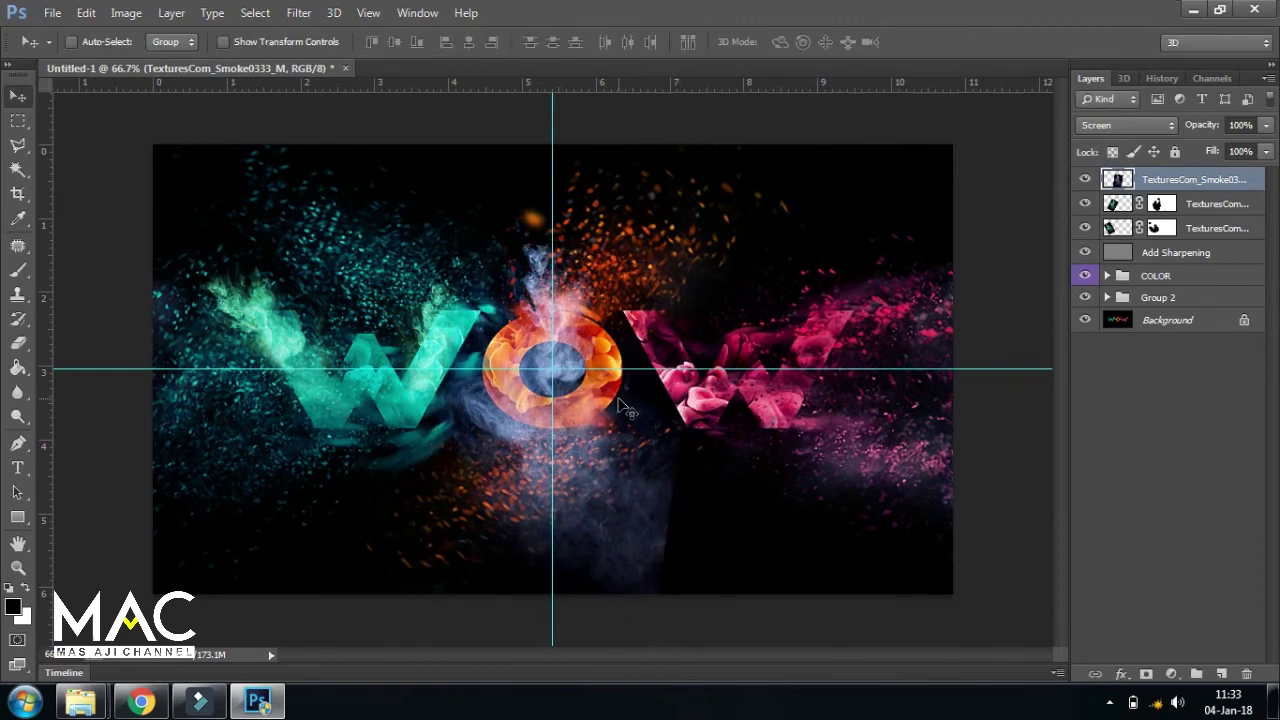
{"action": "key", "text": "ctrl+plus"}
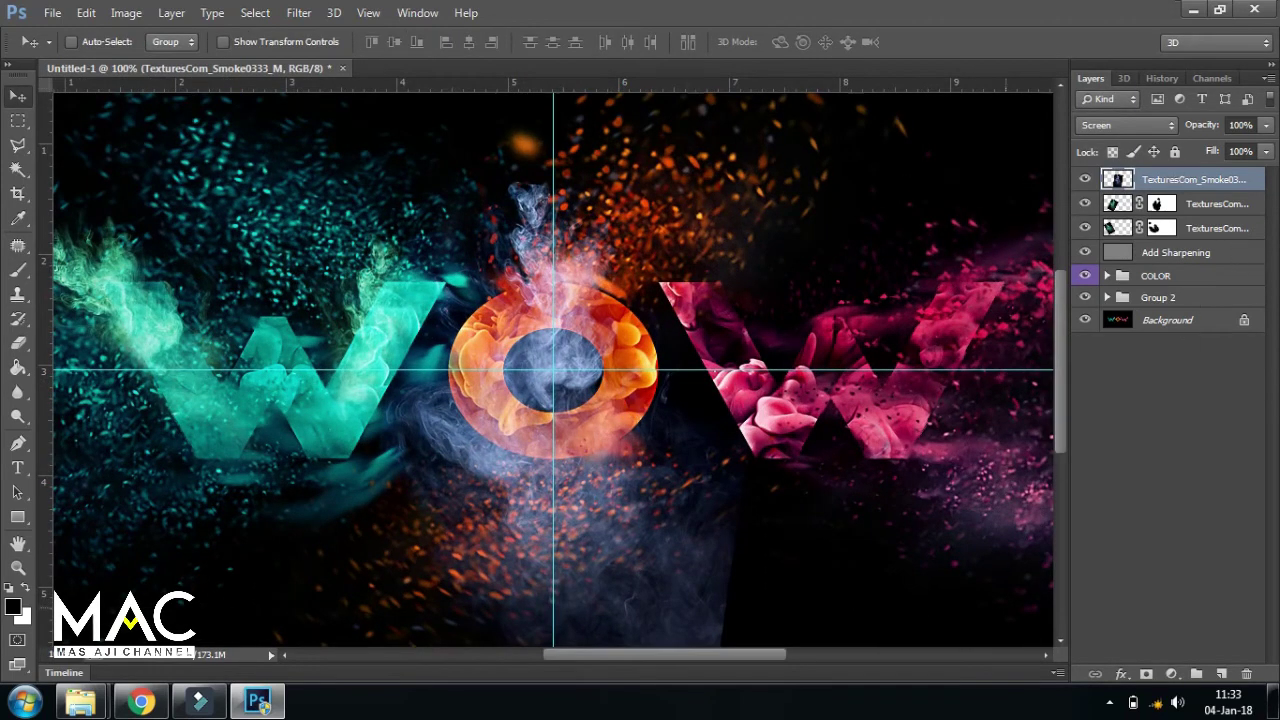
Step: Colorize the top smoke layer with Hue/Saturation at hue 45 and saturation 50
{"action": "left_click", "coordinate": [126, 12]}
{"action": "mouse_move", "coordinate": [154, 60]}
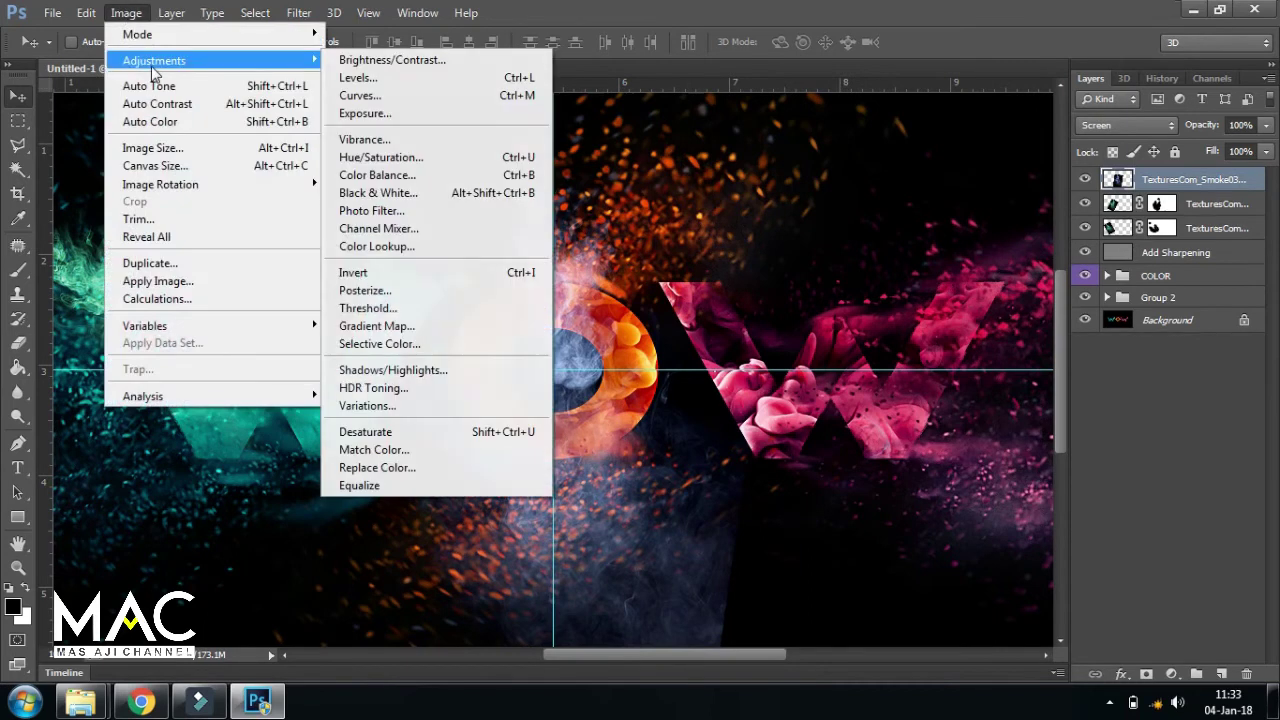
{"action": "left_click", "coordinate": [397, 160]}
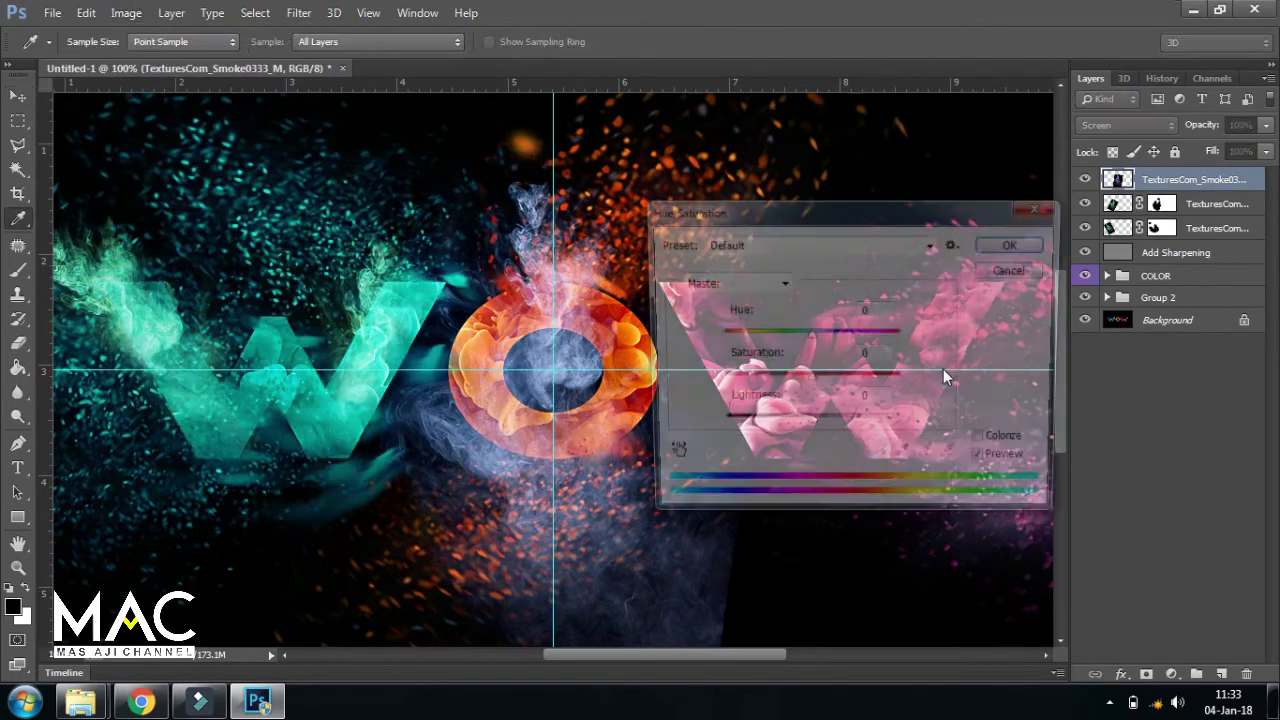
{"action": "left_click", "coordinate": [987, 444]}
{"action": "left_click", "coordinate": [878, 355]}
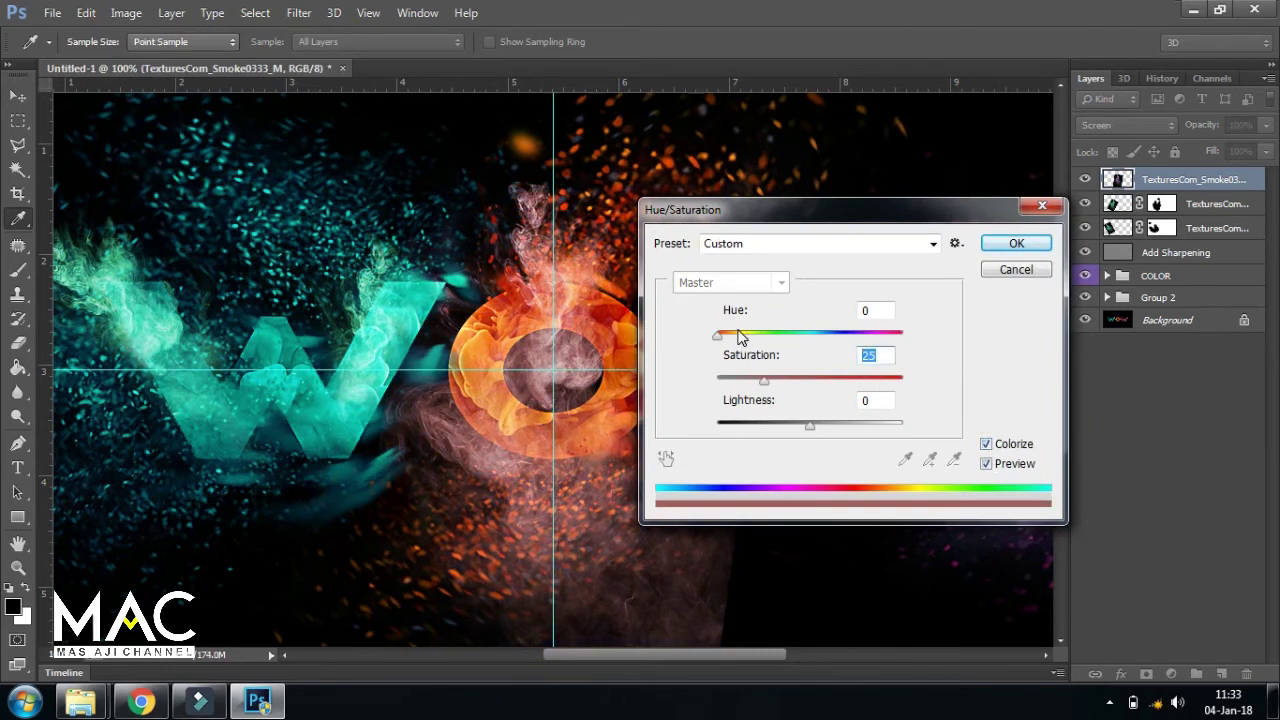
{"action": "type", "text": "50"}
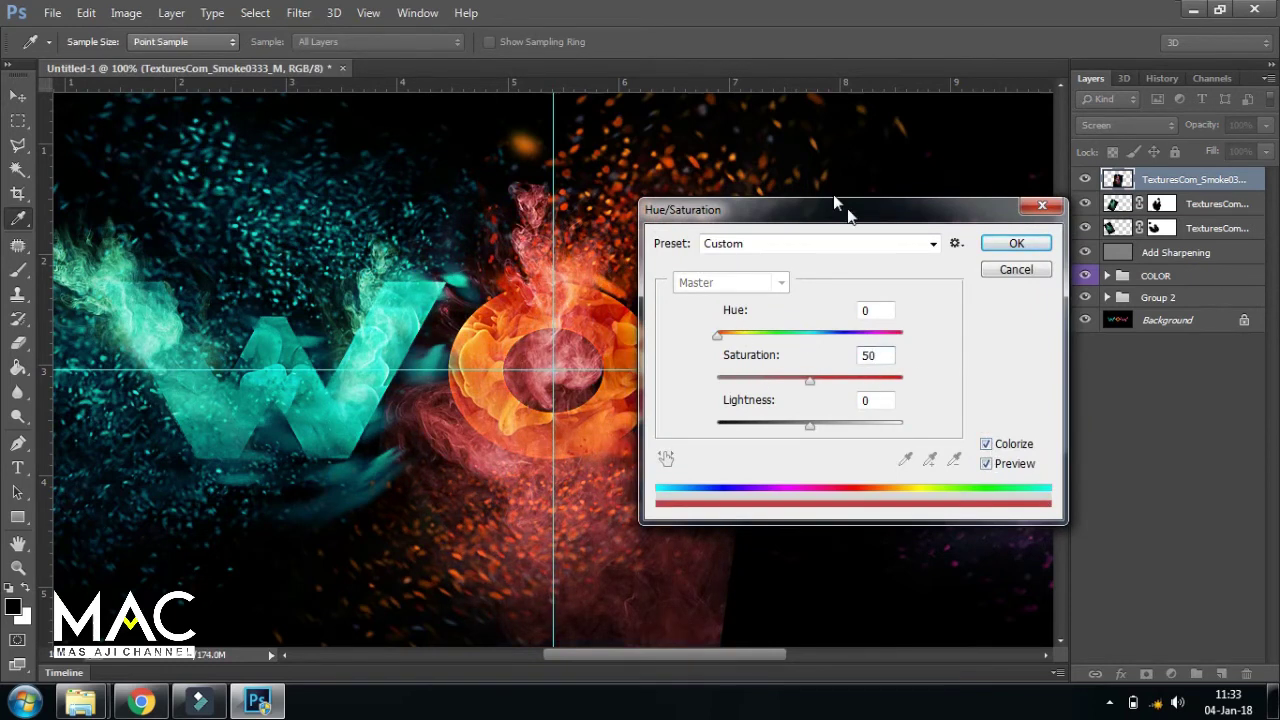
{"action": "left_click_drag", "start_coordinate": [788, 214], "coordinate": [906, 271]}
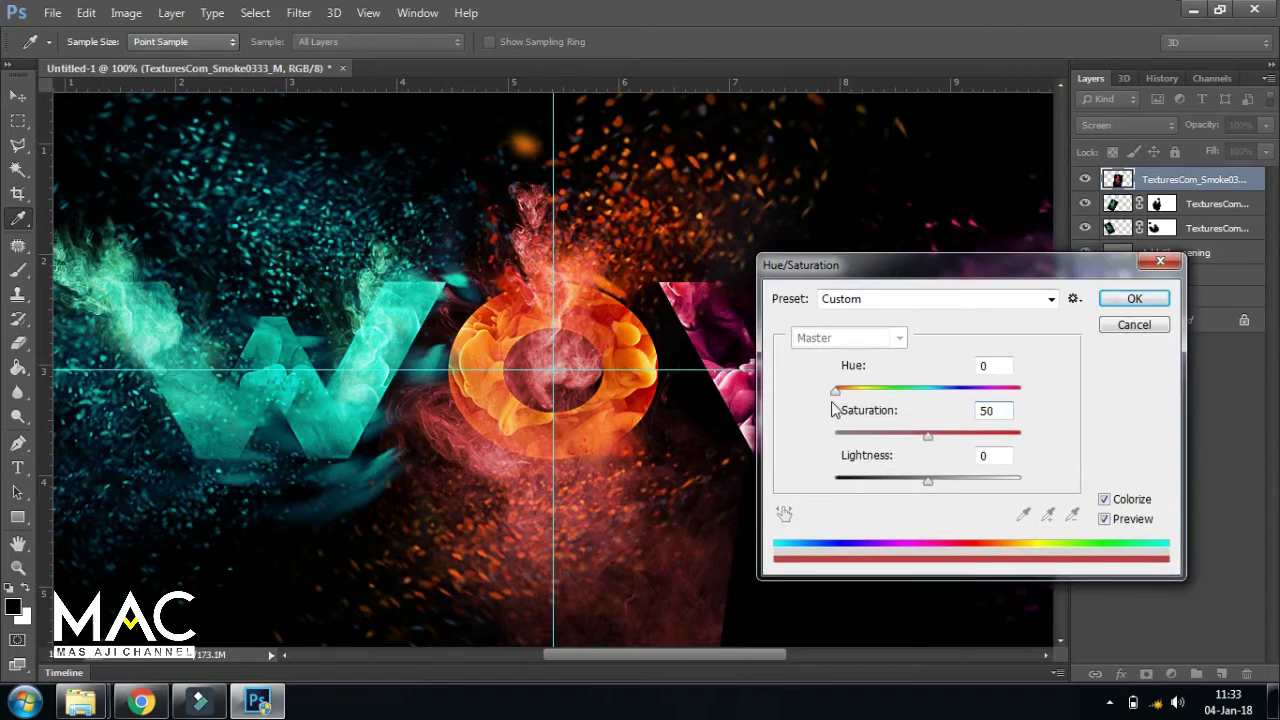
{"action": "left_click_drag", "start_coordinate": [839, 395], "coordinate": [849, 398]}
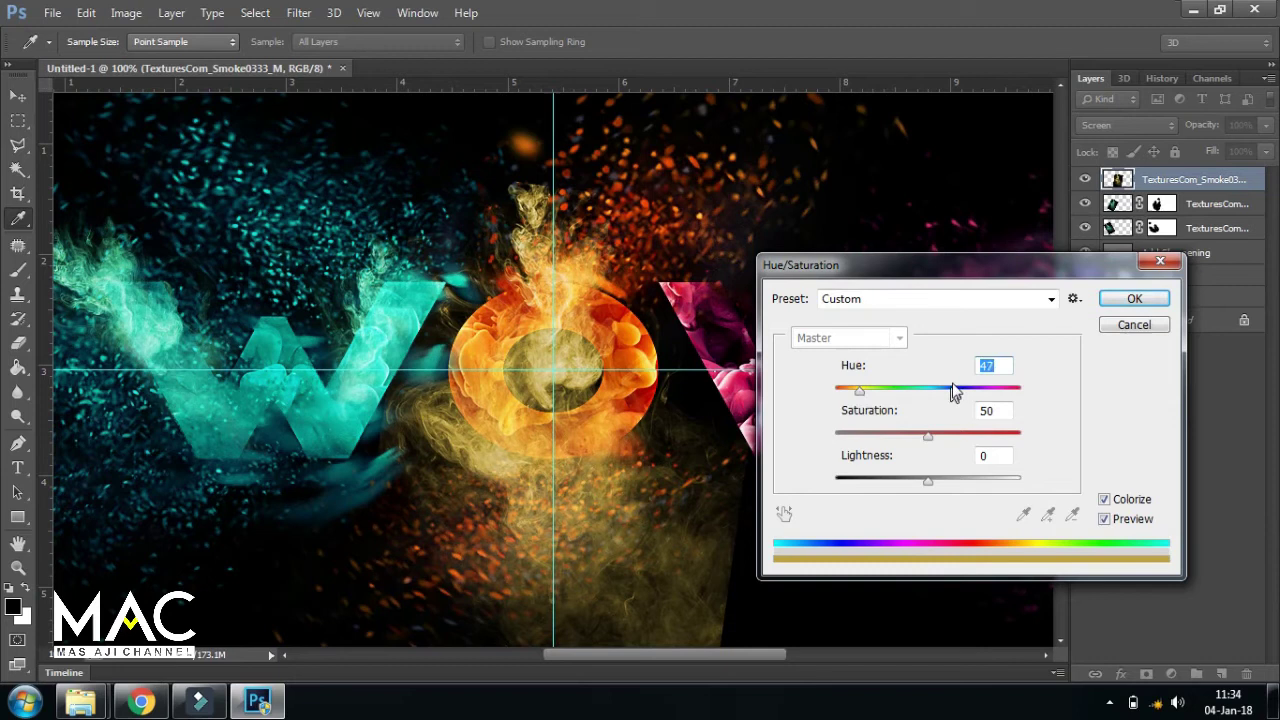
{"action": "key", "text": "Down"}
{"action": "key", "text": "Down"}
{"action": "left_click", "coordinate": [1127, 312]}
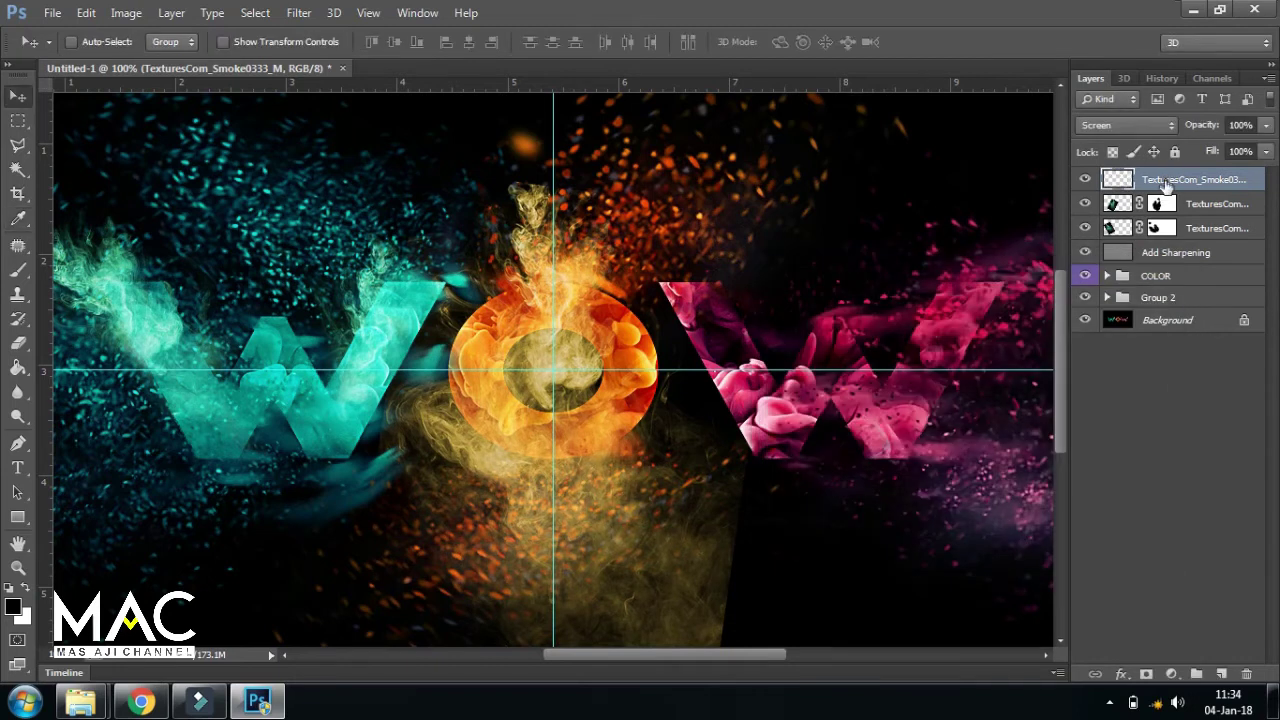
Step: Add a layer mask to the golden smoke and paint out smoke around and below the O
{"action": "left_click", "coordinate": [1146, 674]}
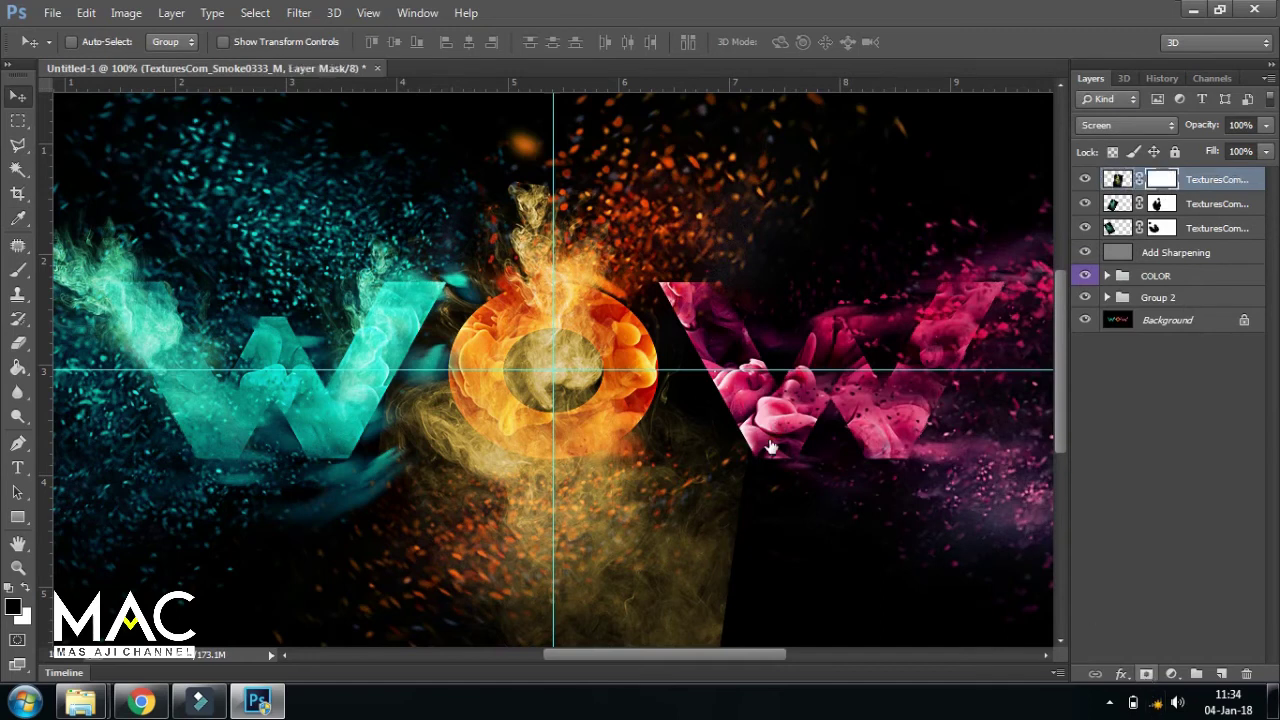
{"action": "left_click", "coordinate": [17, 270]}
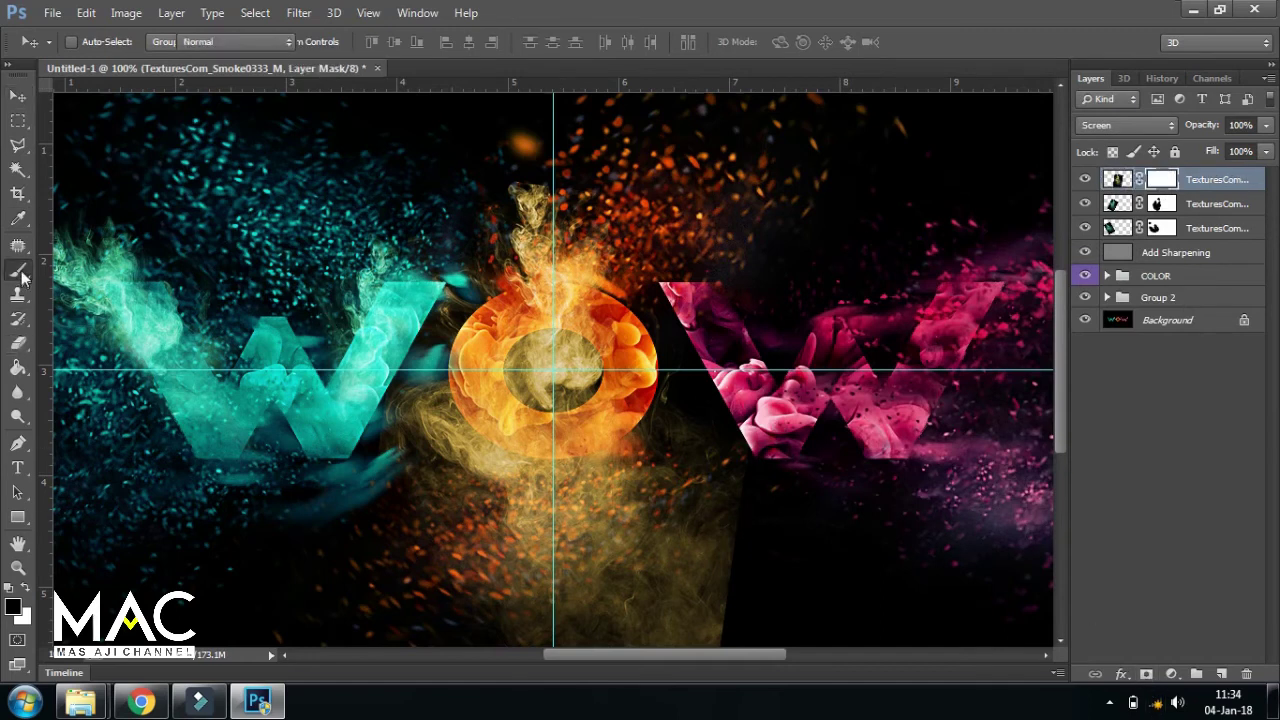
{"action": "left_click_drag", "start_coordinate": [1060, 347], "coordinate": [1054, 421]}
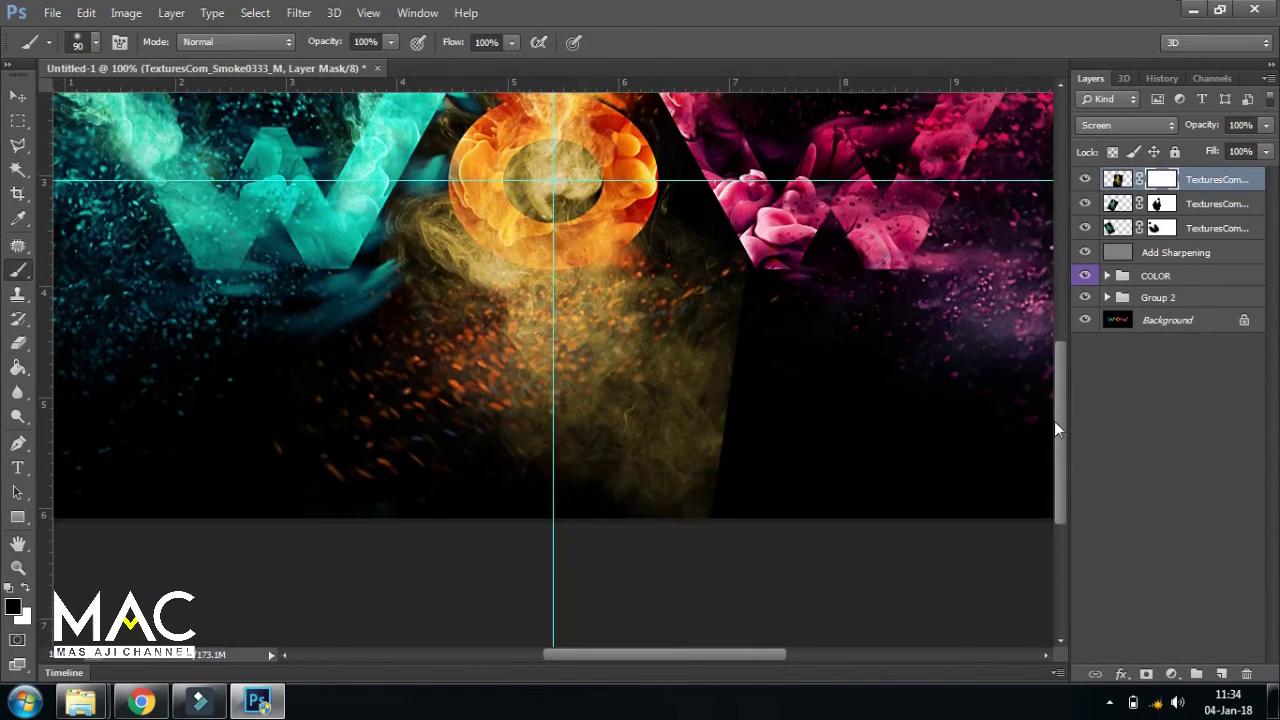
{"action": "mouse_move", "coordinate": [722, 377]}
{"action": "left_mouse_down"}
{"action": "mouse_move", "coordinate": [651, 363]}
{"action": "mouse_move", "coordinate": [771, 429]}
{"action": "mouse_move", "coordinate": [506, 374]}
{"action": "mouse_move", "coordinate": [649, 267]}
{"action": "left_mouse_up"}
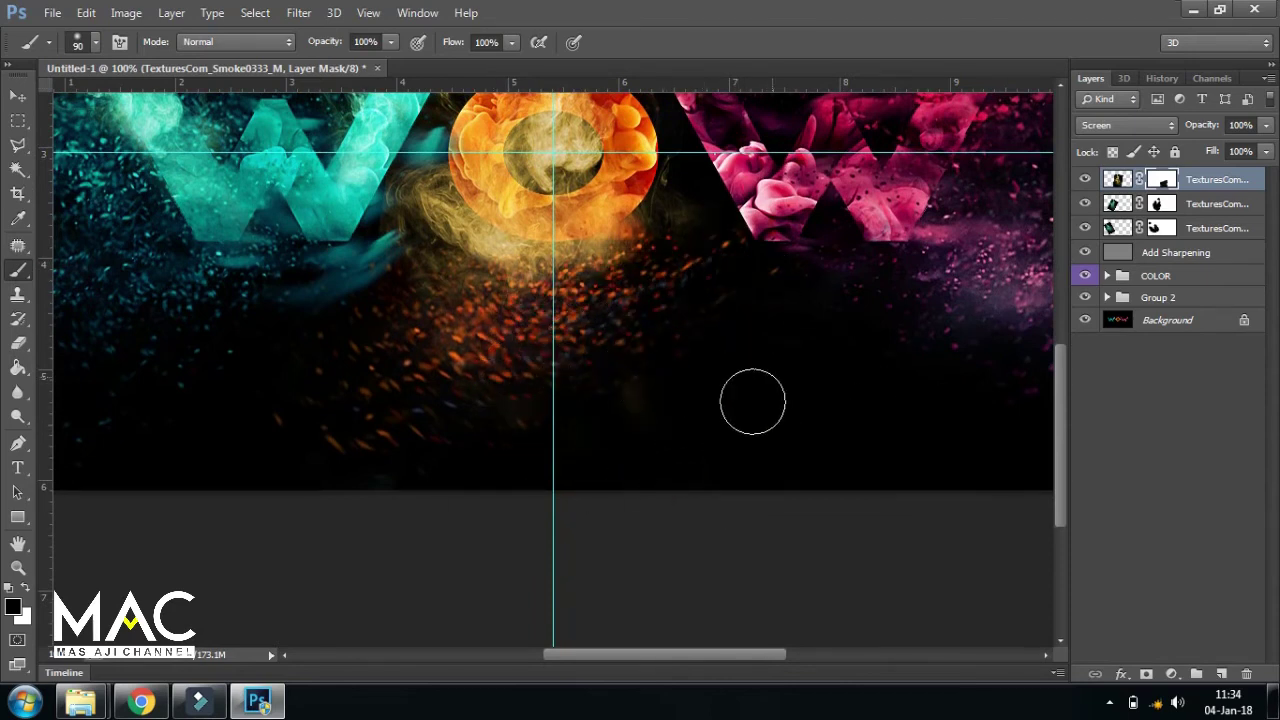
{"action": "scroll", "coordinate": [536, 435], "scroll_direction": "up", "scroll_amount": 2}
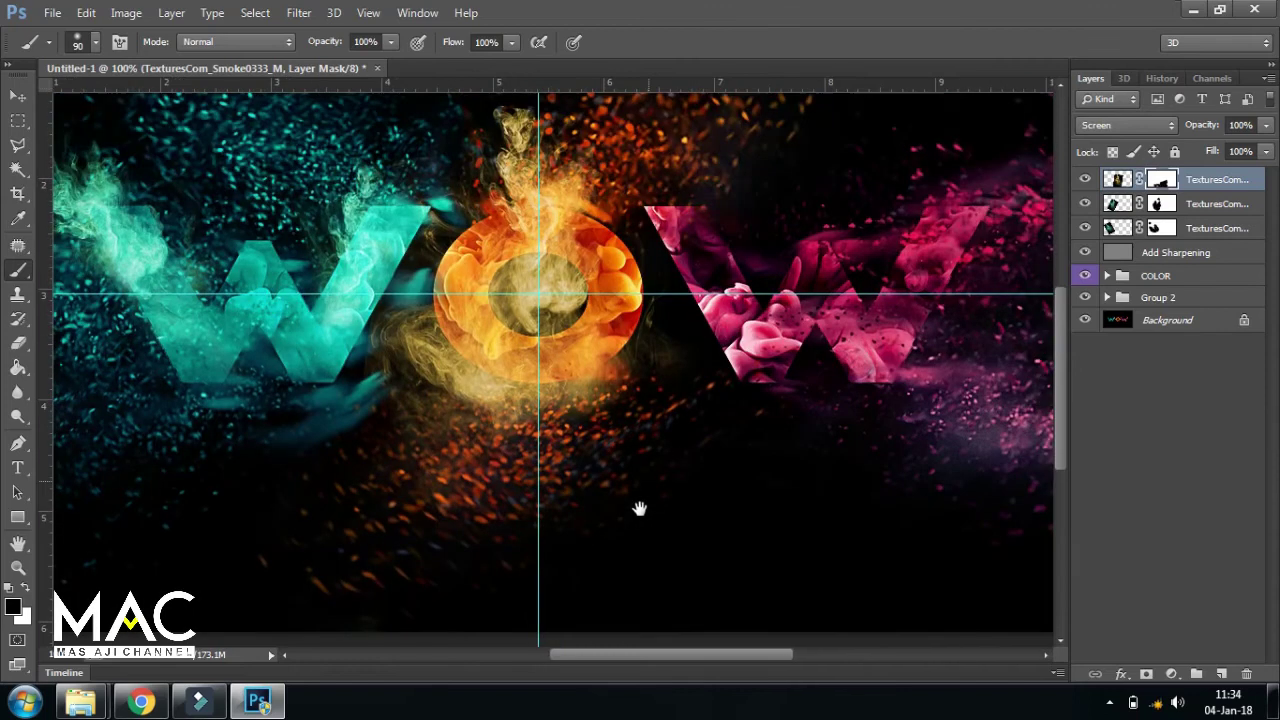
{"action": "scroll", "coordinate": [640, 508], "scroll_direction": "up", "scroll_amount": 1}
Step: Mask away remaining smoke at the O's lower left, beneath it and inside its centre hole
{"action": "mouse_move", "coordinate": [497, 371]}
{"action": "left_mouse_down"}
{"action": "mouse_move", "coordinate": [566, 421]}
{"action": "mouse_move", "coordinate": [470, 425]}
{"action": "mouse_move", "coordinate": [395, 365]}
{"action": "mouse_move", "coordinate": [455, 430]}
{"action": "left_mouse_up"}
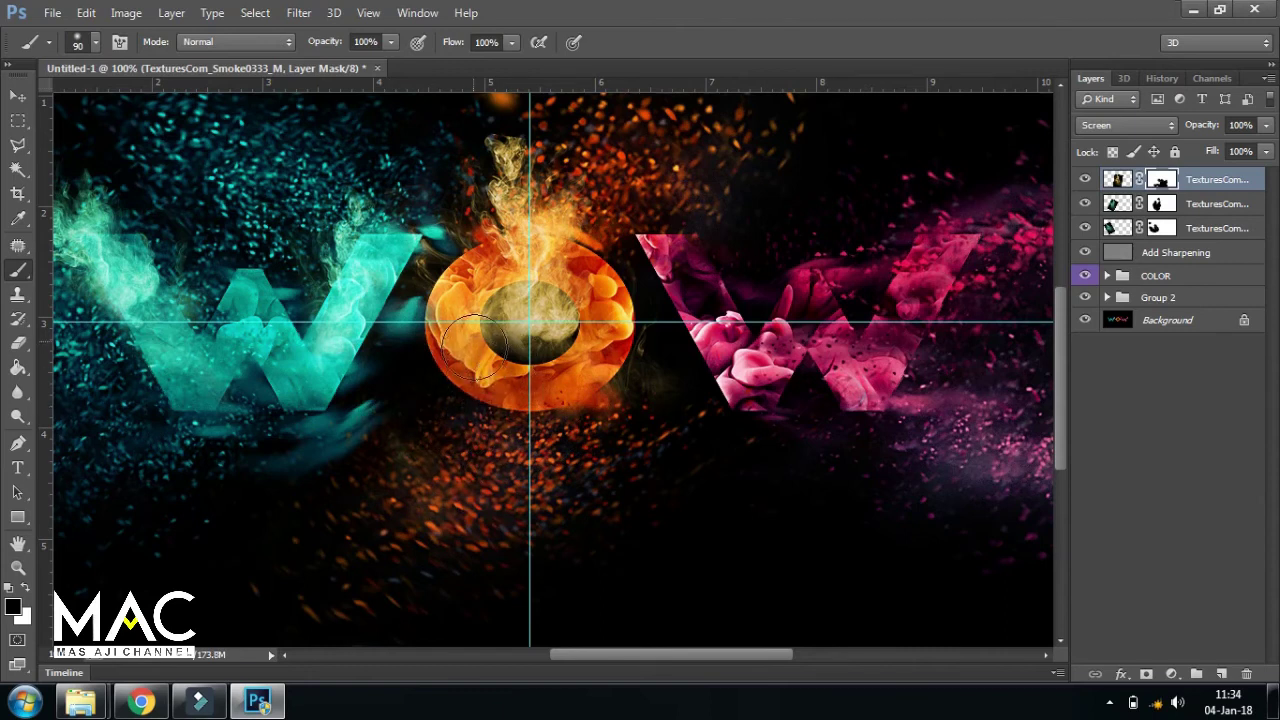
{"action": "left_click_drag", "start_coordinate": [477, 351], "coordinate": [532, 429]}
{"action": "mouse_move", "coordinate": [580, 340]}
{"action": "left_mouse_down"}
{"action": "mouse_move", "coordinate": [500, 320]}
{"action": "mouse_move", "coordinate": [540, 340]}
{"action": "mouse_move", "coordinate": [505, 310]}
{"action": "mouse_move", "coordinate": [528, 332]}
{"action": "left_mouse_up"}
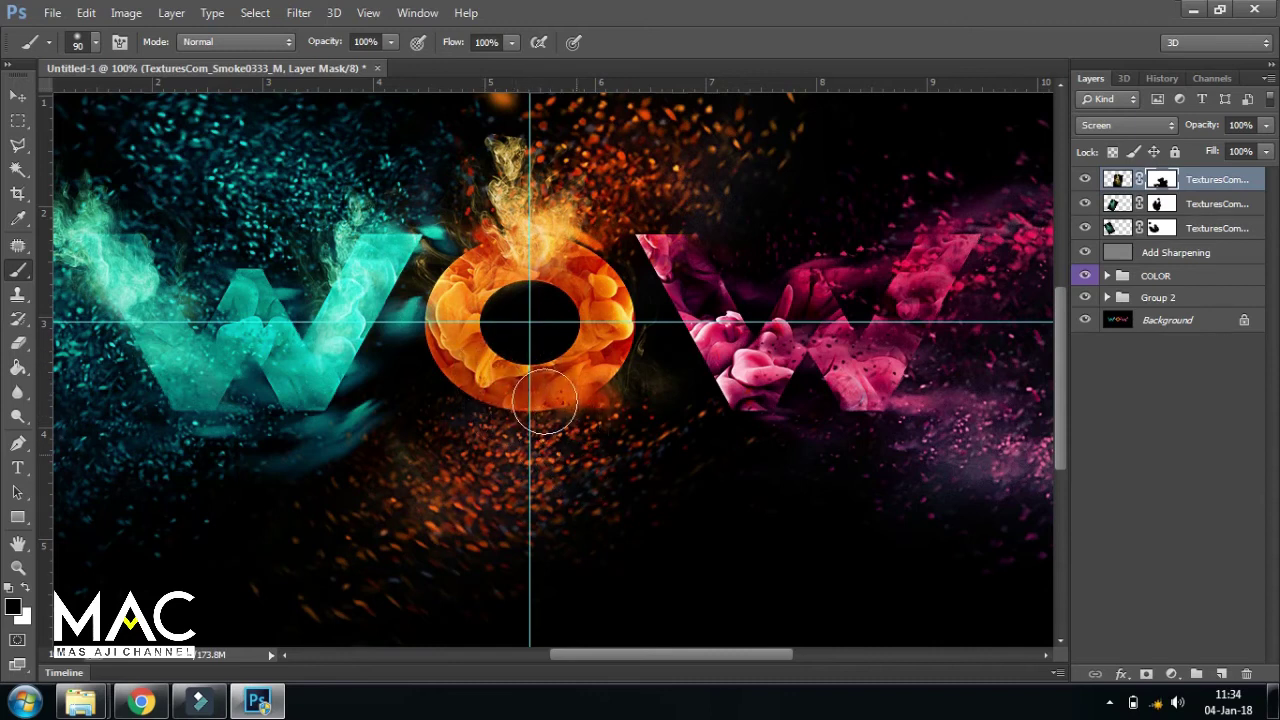
{"action": "left_click", "coordinate": [20, 97]}
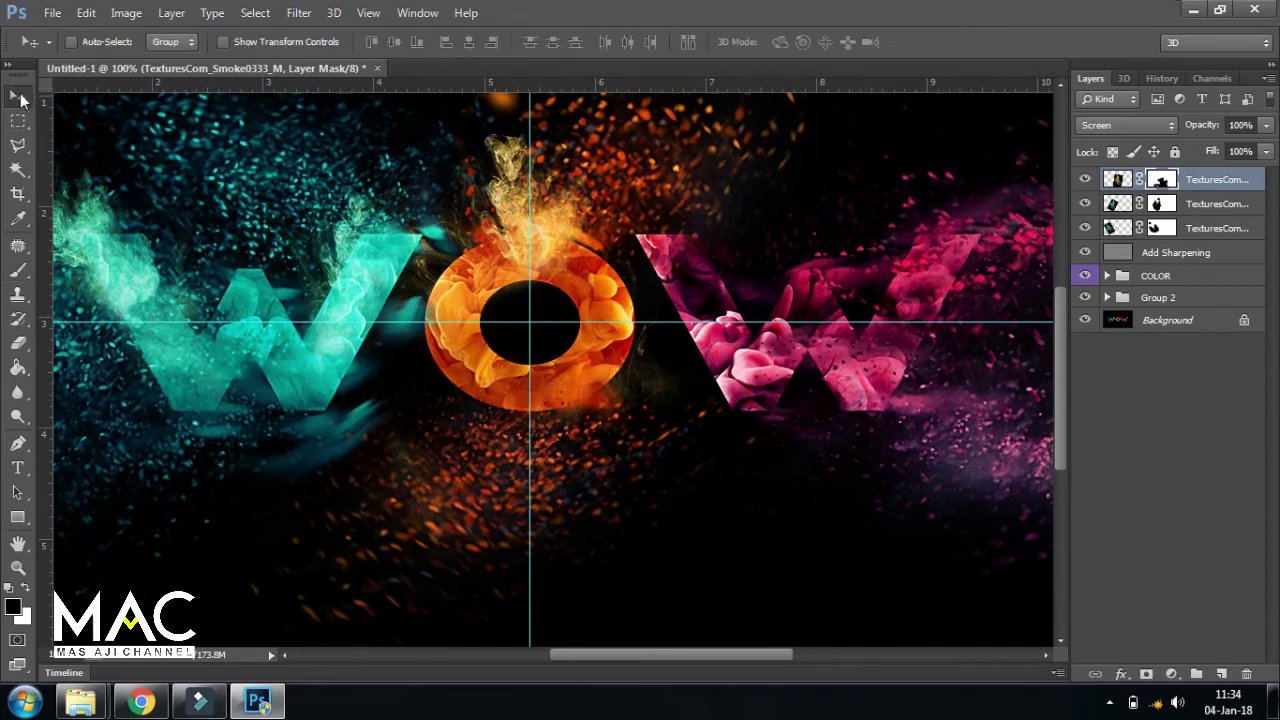
{"action": "scroll", "coordinate": [508, 255], "scroll_direction": "up", "scroll_amount": 3}
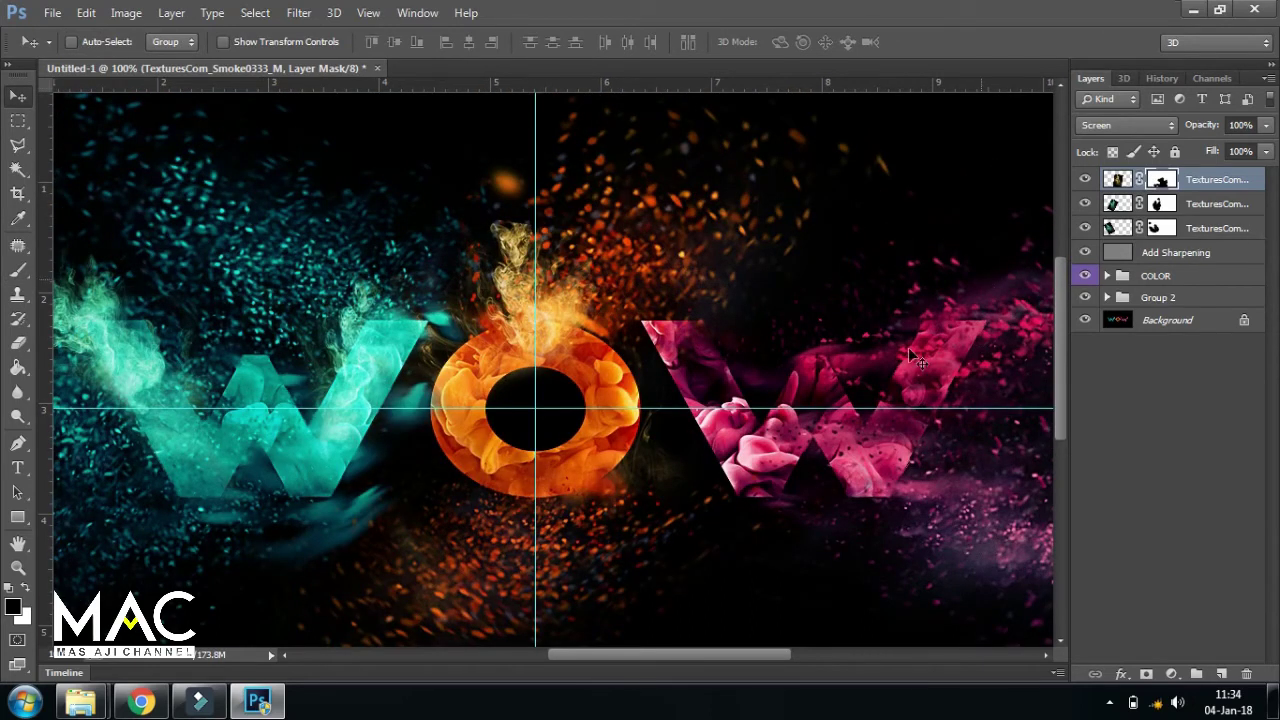
{"action": "key", "text": "ctrl+minus"}
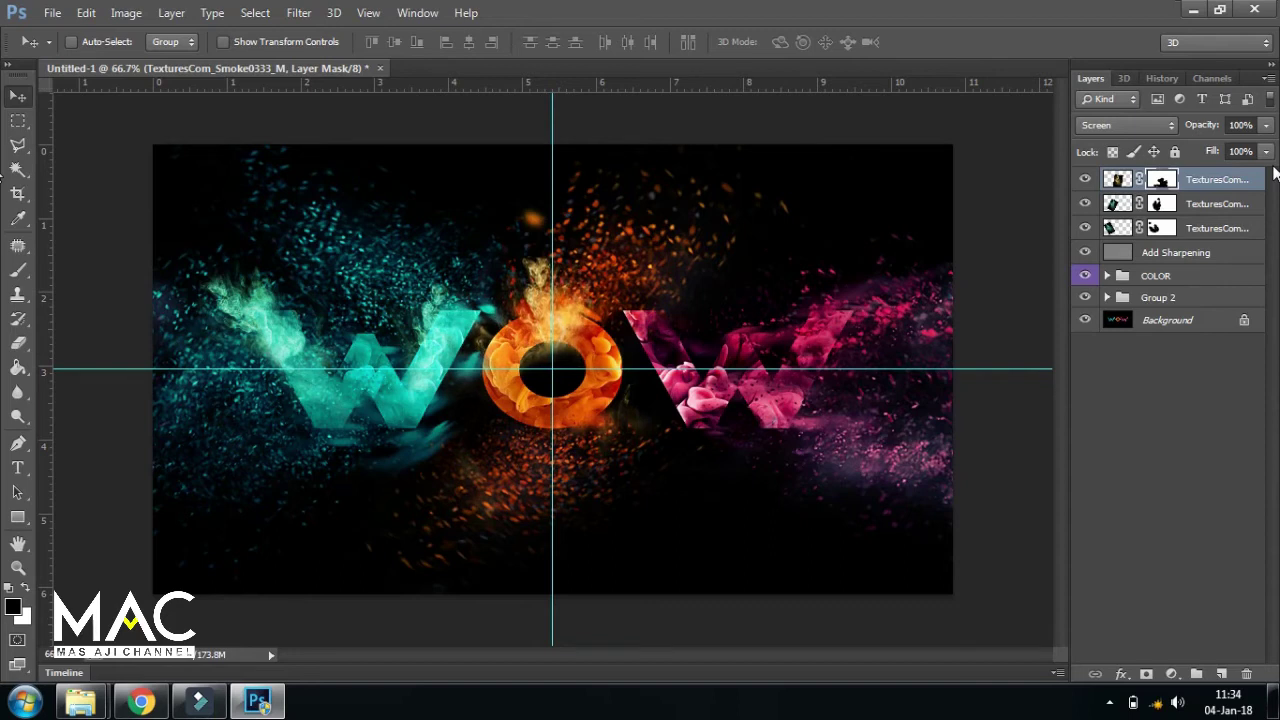
{"action": "key", "text": "ctrl+plus"}
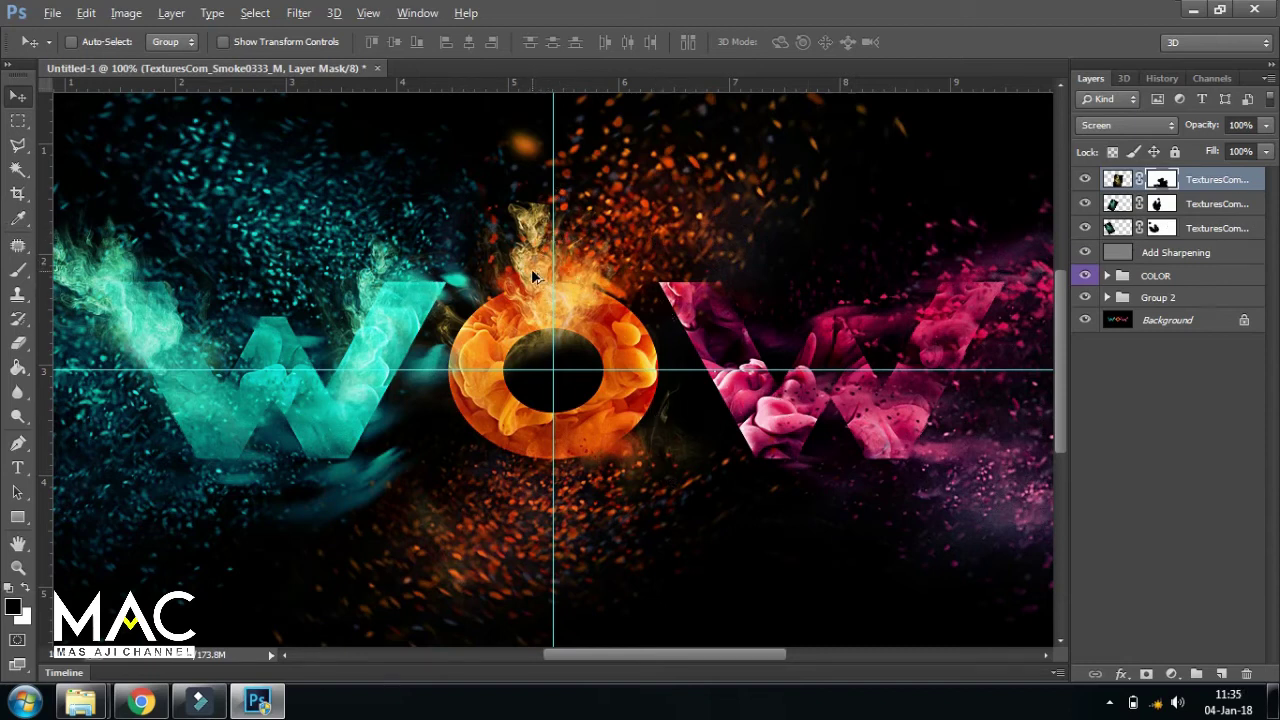
Step: Duplicate the masked smoke layer, move it up over the O and rotate it about -99°
{"action": "key", "text": "ctrl+j"}
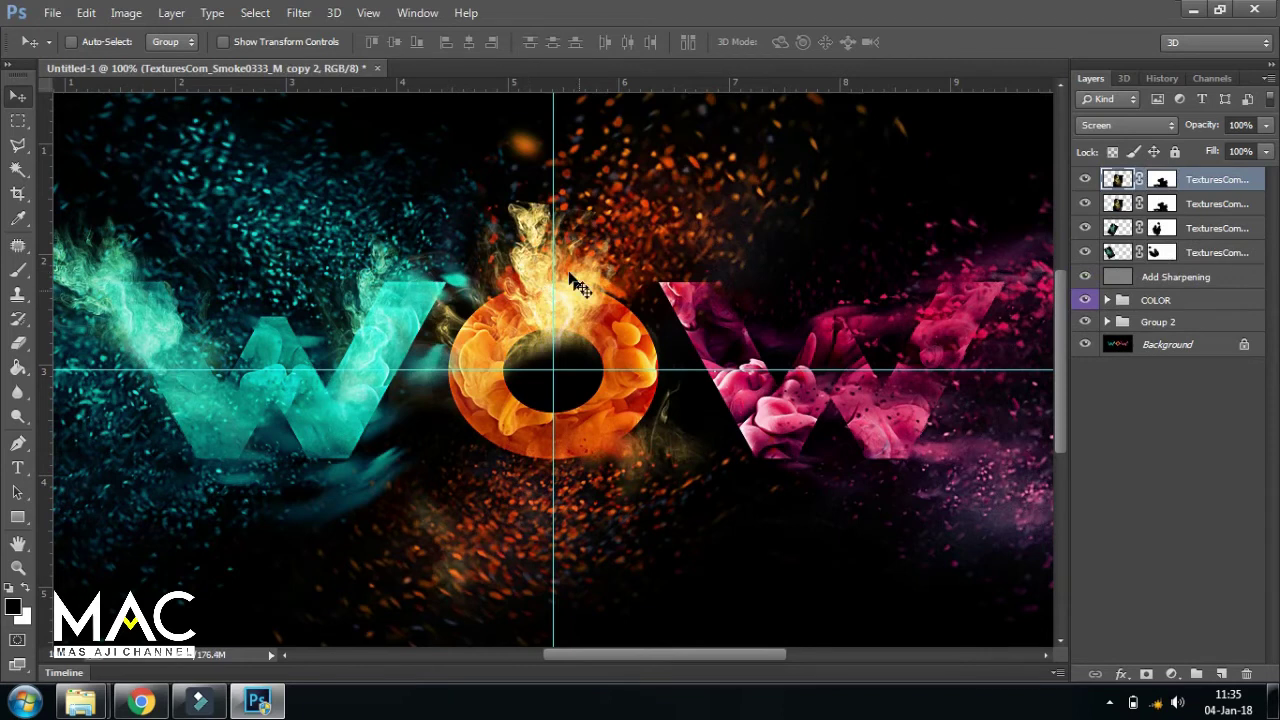
{"action": "left_click_drag", "start_coordinate": [617, 424], "coordinate": [621, 371]}
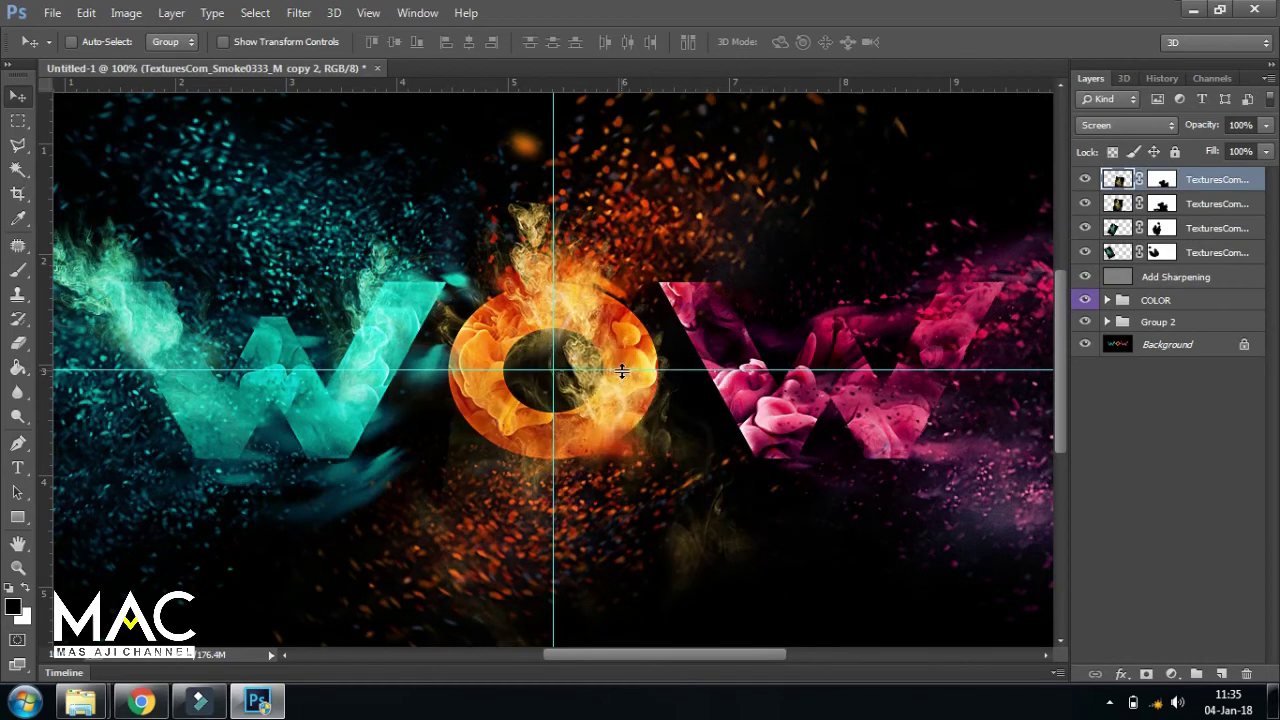
{"action": "key", "text": "ctrl+minus"}
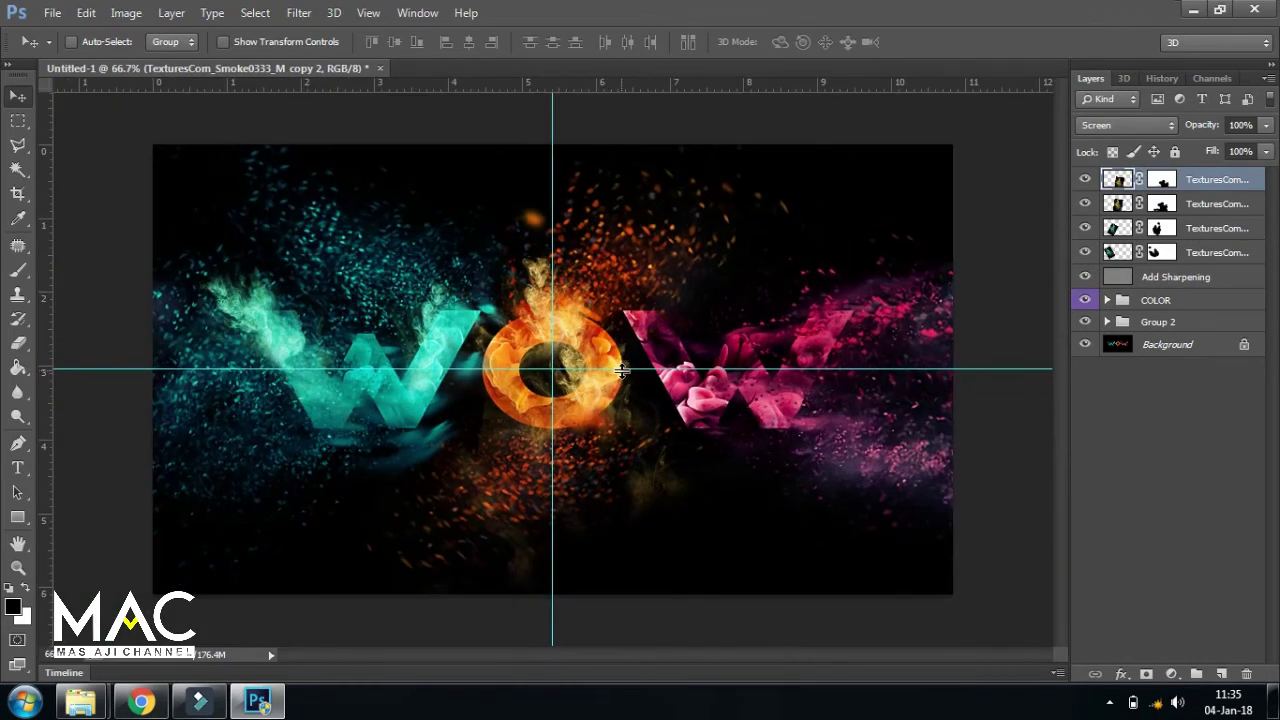
{"action": "key", "text": "ctrl+t"}
{"action": "left_click_drag", "start_coordinate": [835, 525], "coordinate": [590, 215]}
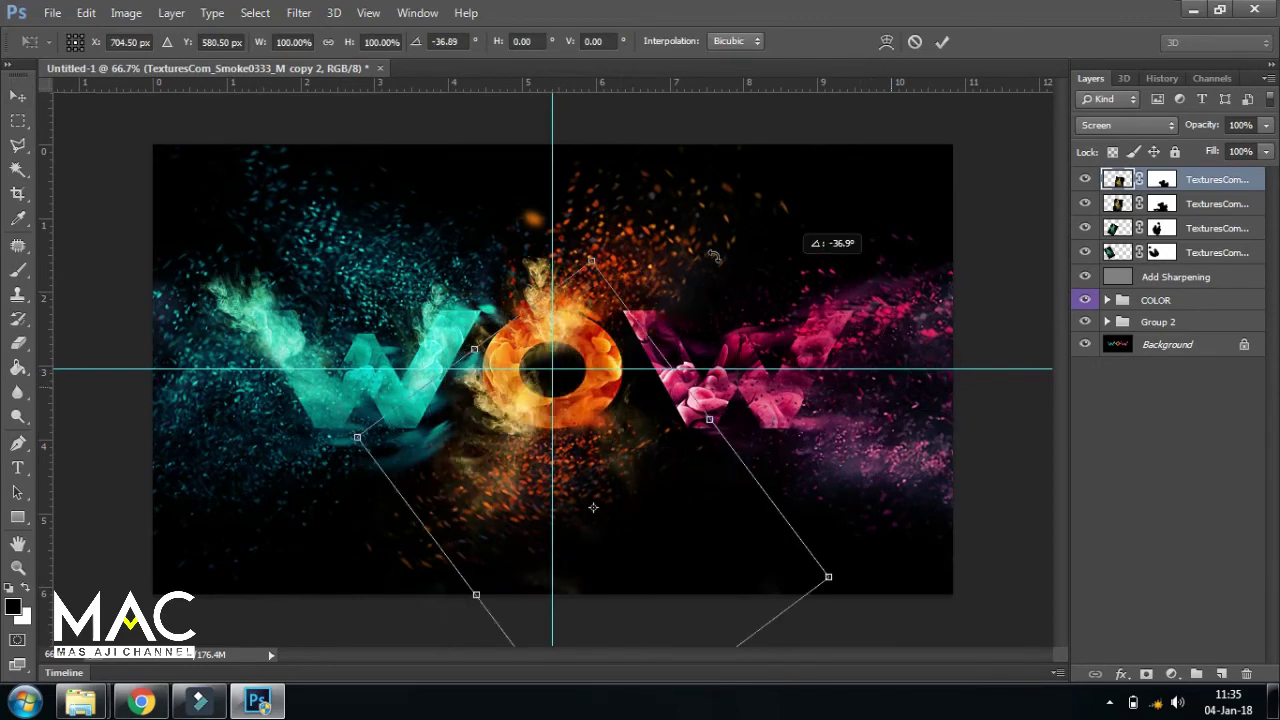
{"action": "left_click_drag", "start_coordinate": [598, 444], "coordinate": [665, 319]}
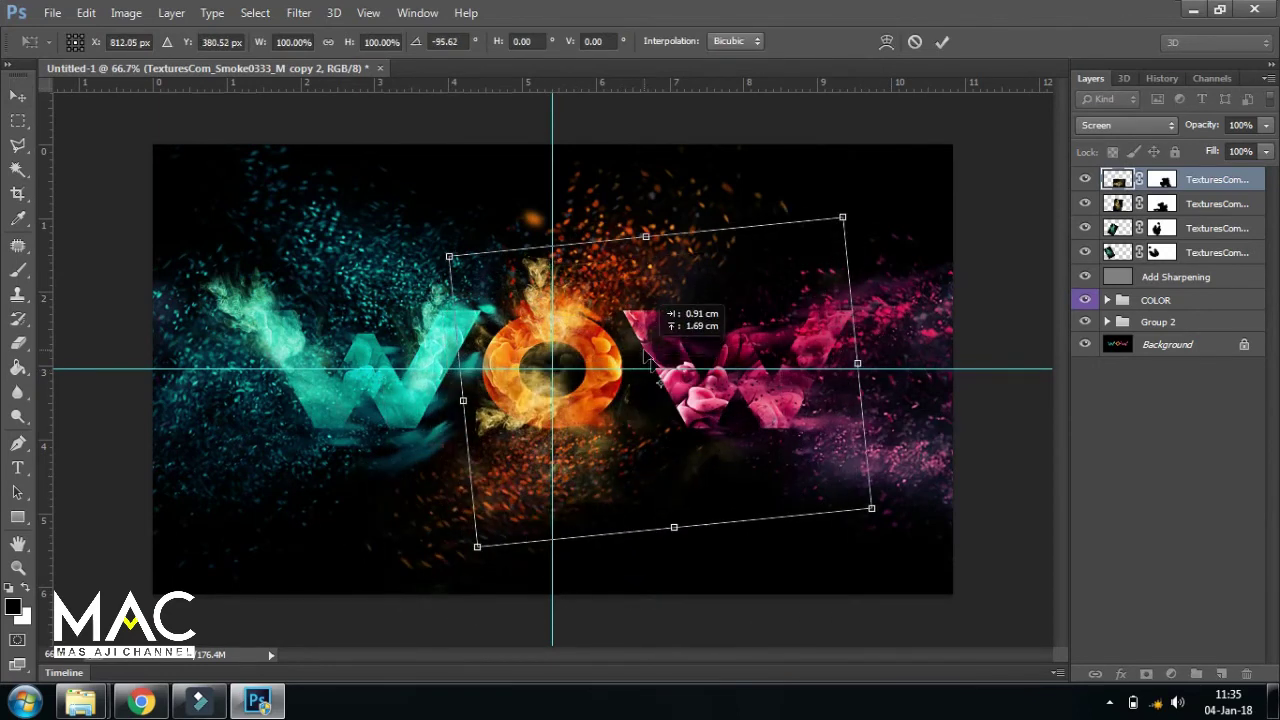
{"action": "mouse_move", "coordinate": [812, 543]}
{"action": "left_mouse_down"}
{"action": "mouse_move", "coordinate": [830, 523]}
{"action": "mouse_move", "coordinate": [818, 541]}
{"action": "left_mouse_up"}
{"action": "left_click_drag", "start_coordinate": [725, 489], "coordinate": [743, 469]}
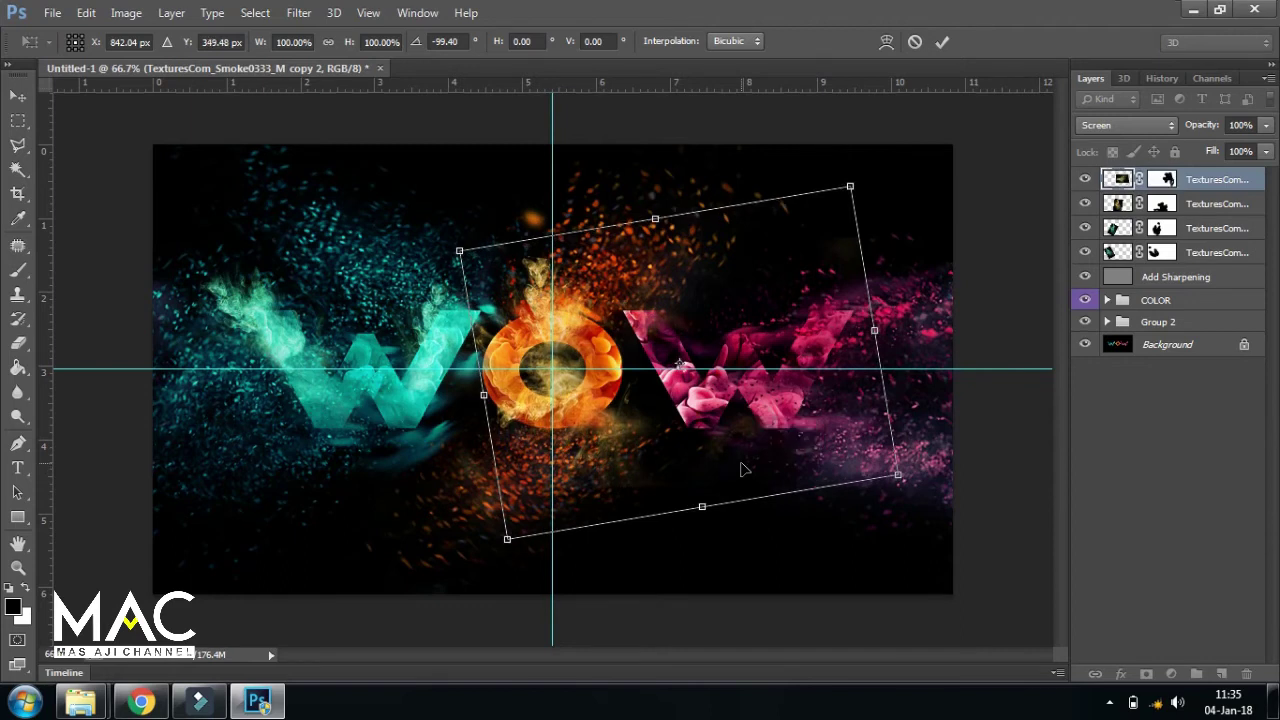
{"action": "key", "text": "Return"}
{"action": "key", "text": "ctrl+plus"}
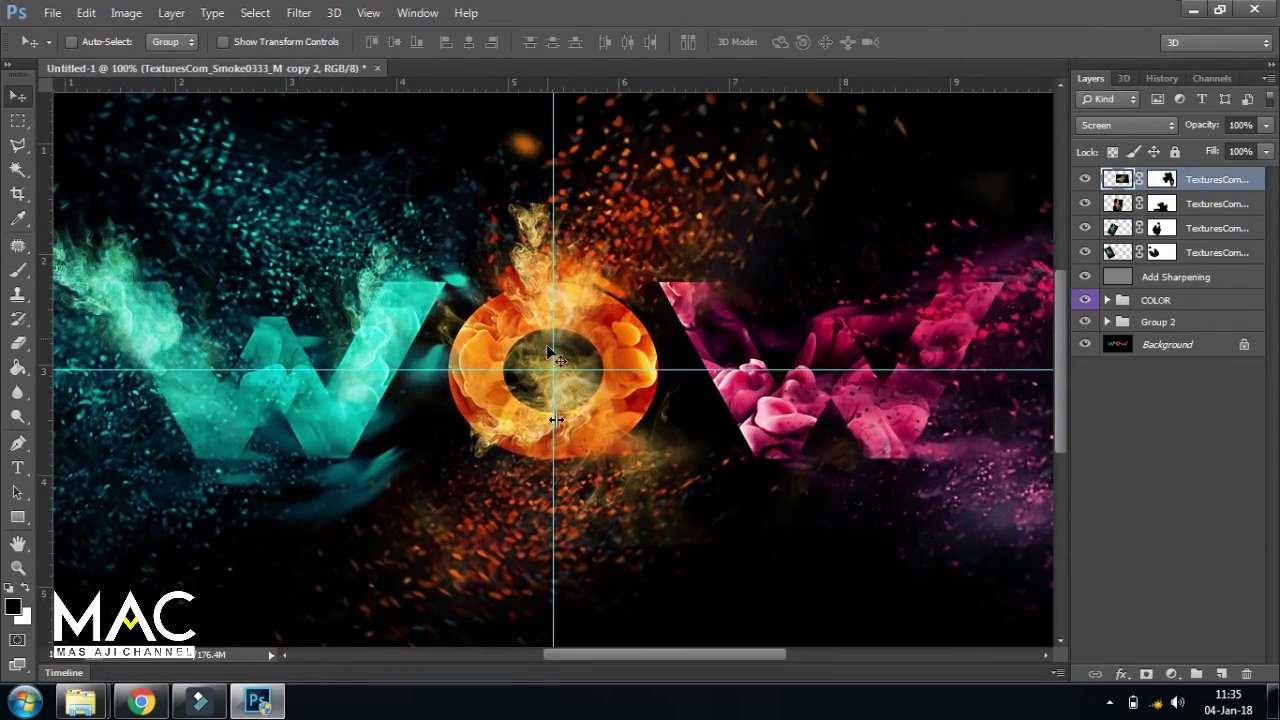
{"action": "left_click", "coordinate": [17, 270]}
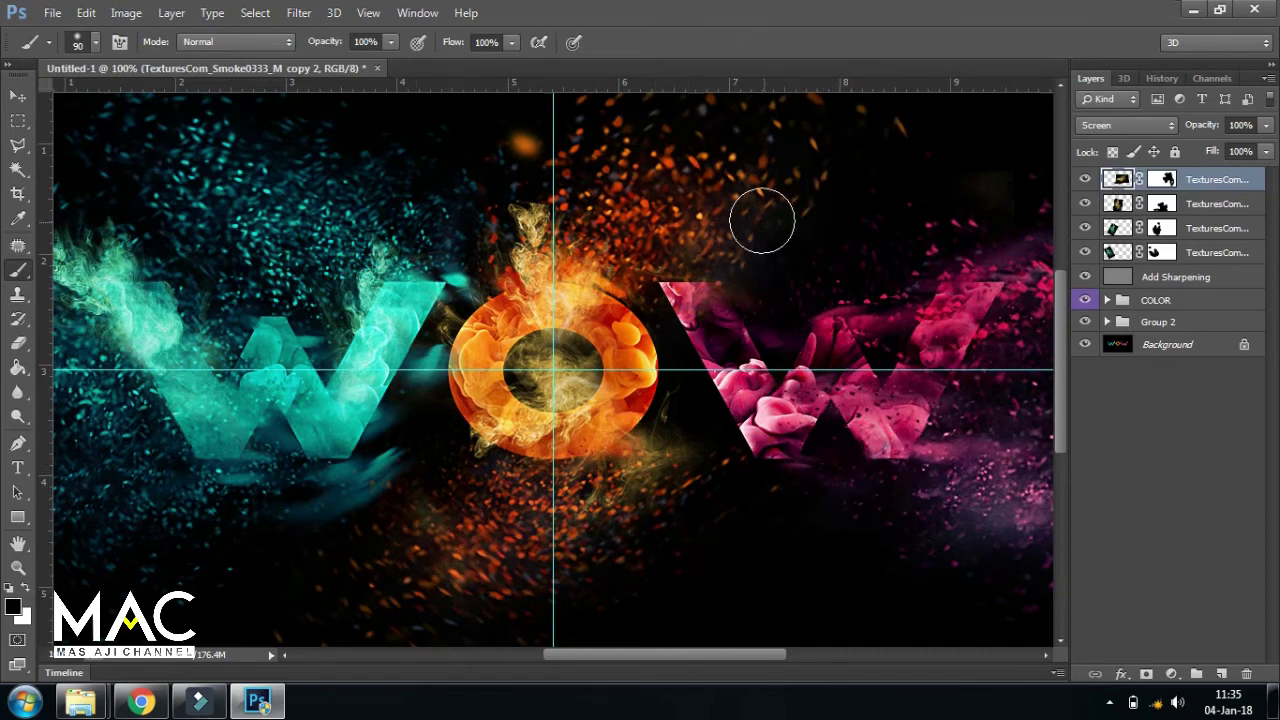
Step: Mask the duplicate smoke off the pink W's top-left and the faint wisps below the O
{"action": "mouse_move", "coordinate": [708, 278]}
{"action": "left_mouse_down"}
{"action": "mouse_move", "coordinate": [680, 265]}
{"action": "mouse_move", "coordinate": [677, 280]}
{"action": "mouse_move", "coordinate": [729, 362]}
{"action": "mouse_move", "coordinate": [751, 344]}
{"action": "left_mouse_up"}
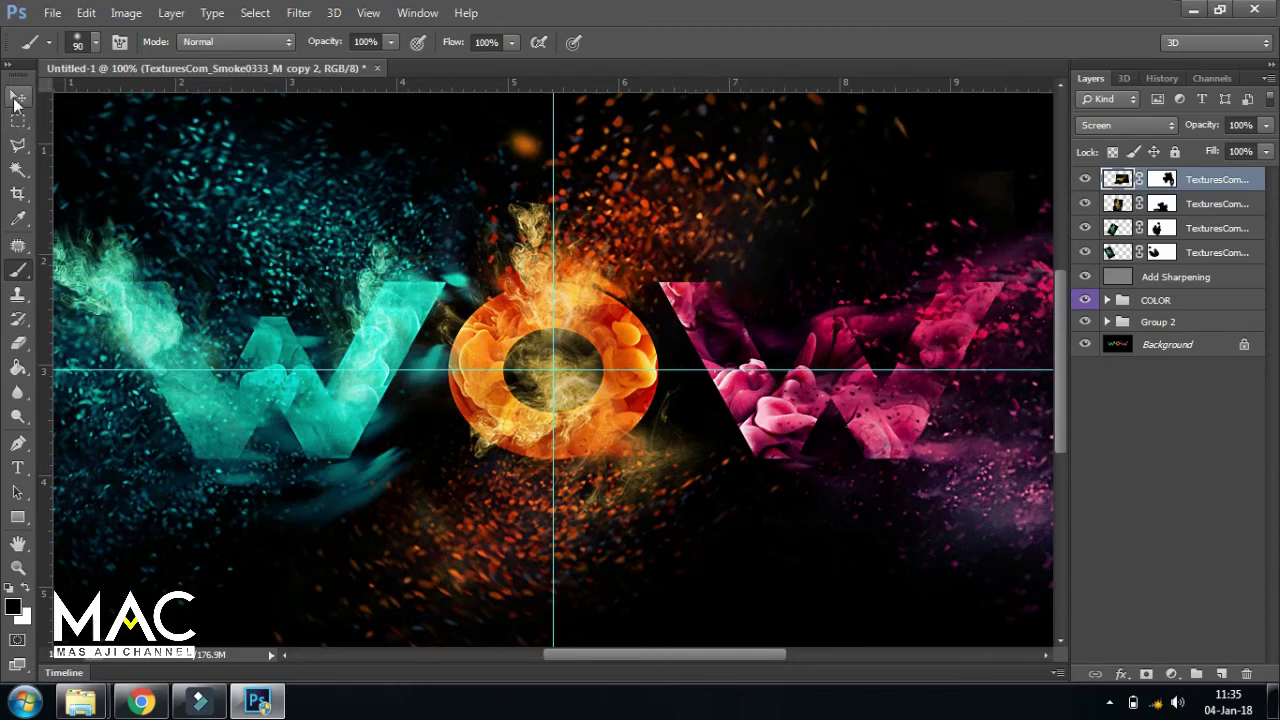
{"action": "left_click", "coordinate": [15, 99]}
{"action": "key", "text": "ctrl+minus"}
{"action": "key", "text": "ctrl+minus"}
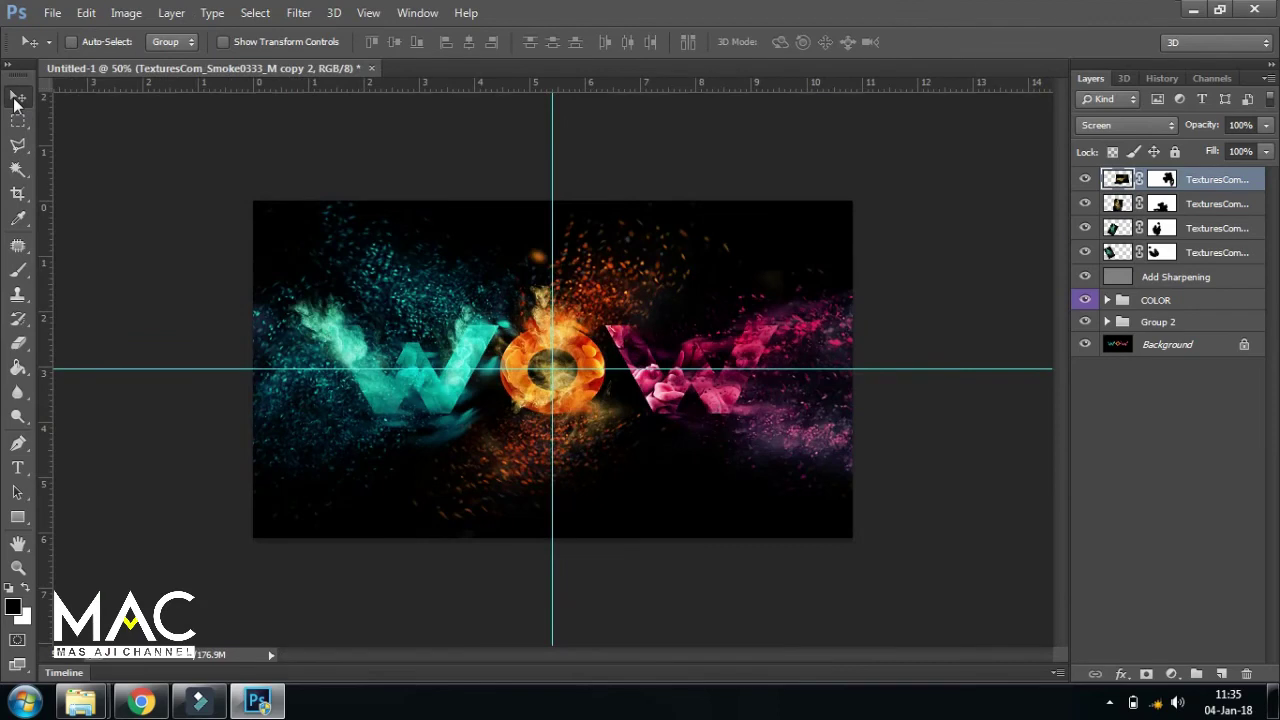
{"action": "key", "text": "ctrl+plus"}
{"action": "key", "text": "ctrl+plus"}
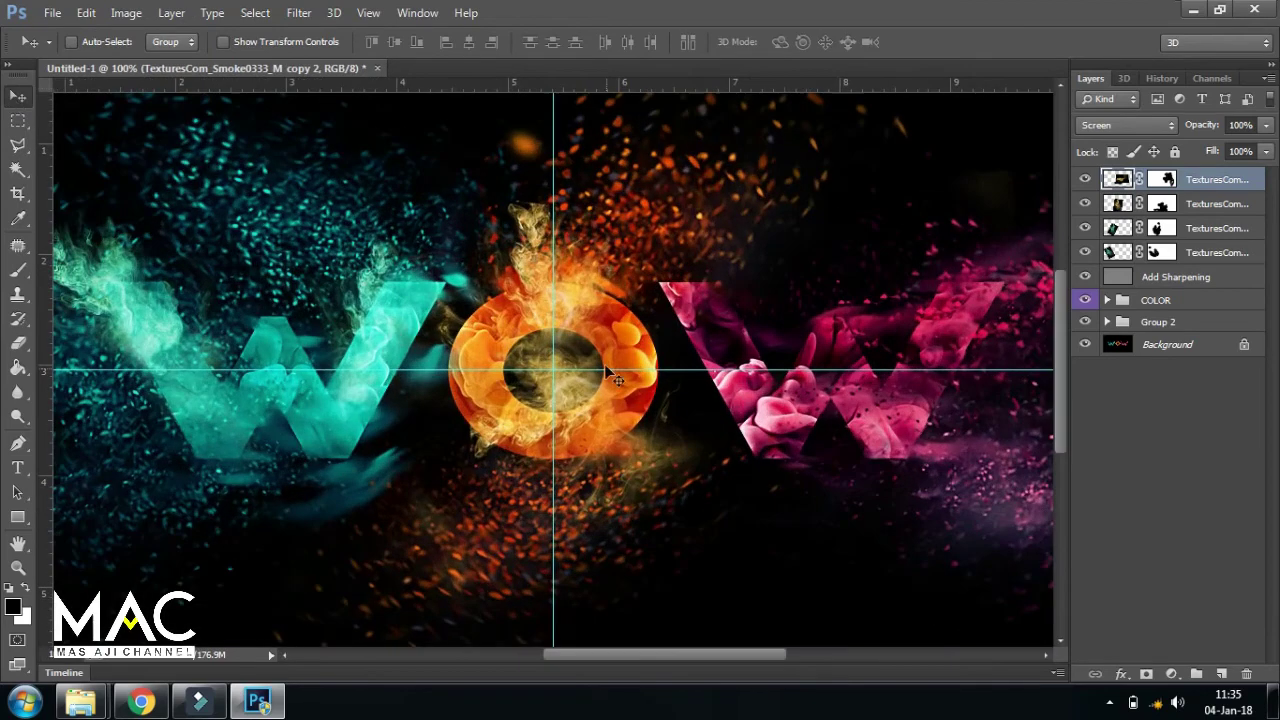
{"action": "left_click", "coordinate": [17, 270]}
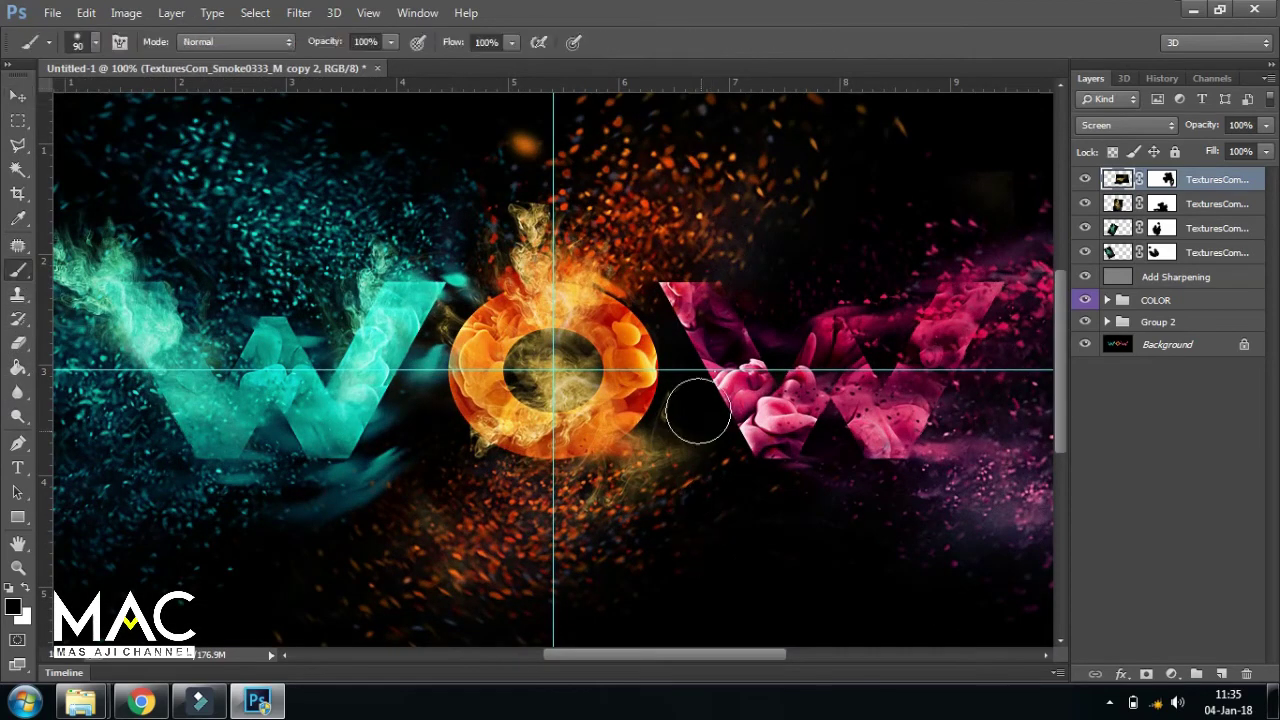
{"action": "left_click_drag", "start_coordinate": [643, 481], "coordinate": [558, 572]}
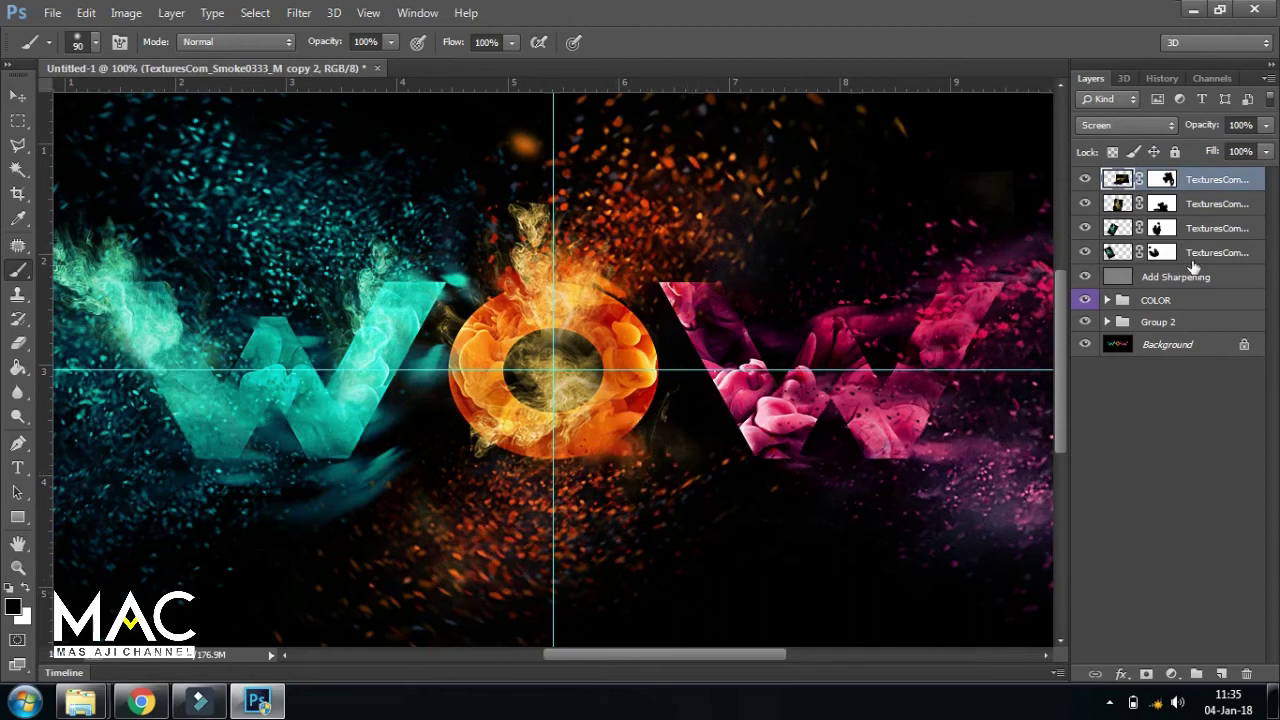
{"action": "left_click", "coordinate": [1161, 204]}
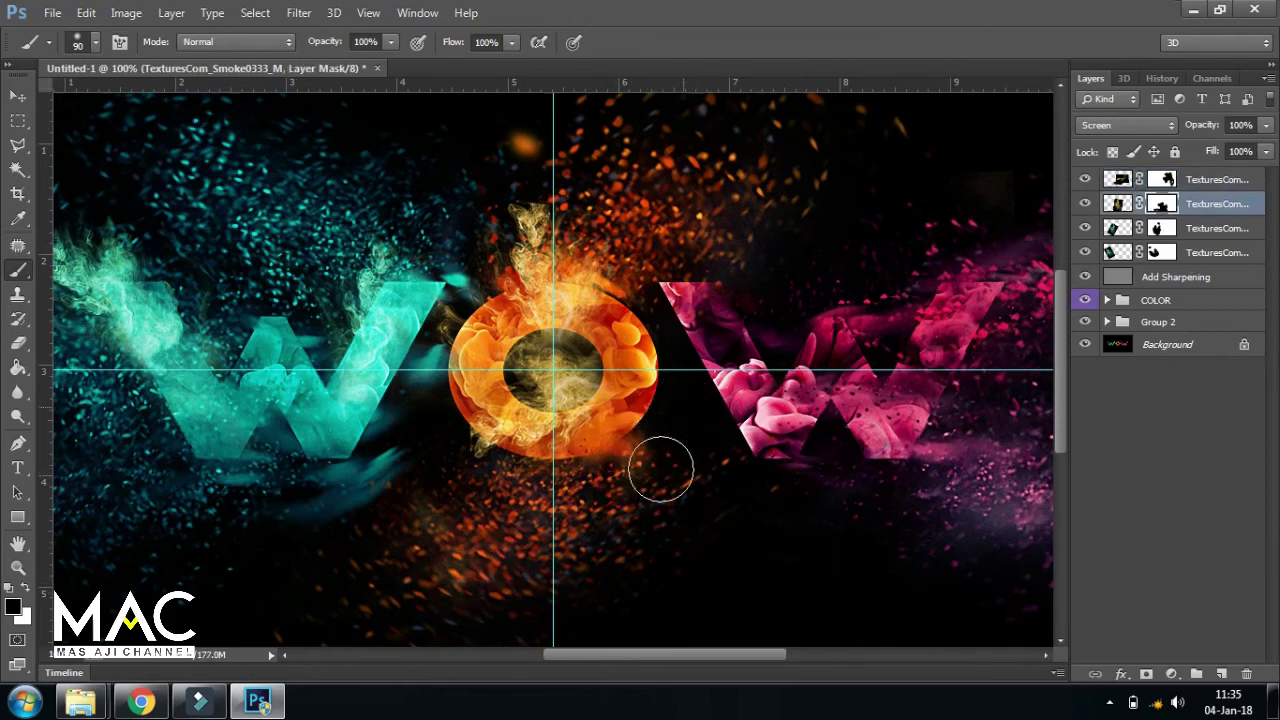
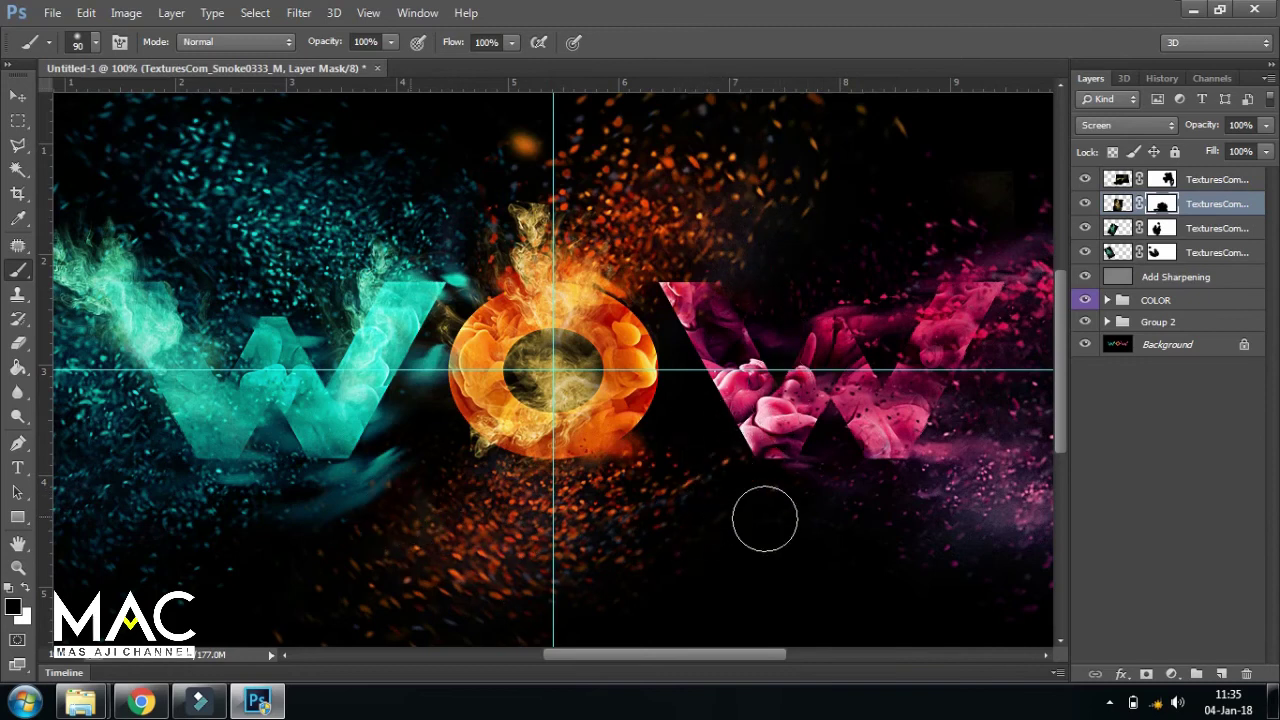
Step: Select the top TexturesCom layer's mask and switch to the Move tool
{"action": "left_click_drag", "start_coordinate": [800, 332], "coordinate": [793, 472]}
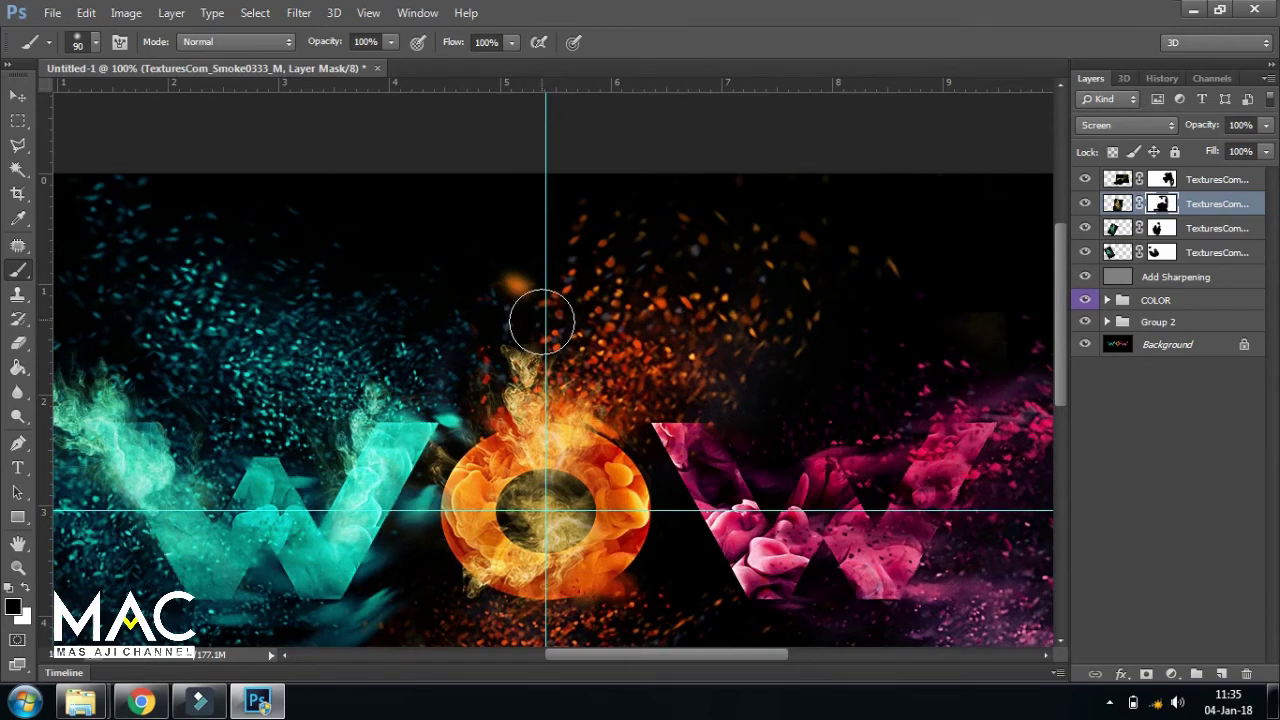
{"action": "mouse_move", "coordinate": [722, 378]}
{"action": "left_mouse_down"}
{"action": "mouse_move", "coordinate": [705, 234]}
{"action": "mouse_move", "coordinate": [658, 347]}
{"action": "mouse_move", "coordinate": [642, 207]}
{"action": "left_mouse_up"}
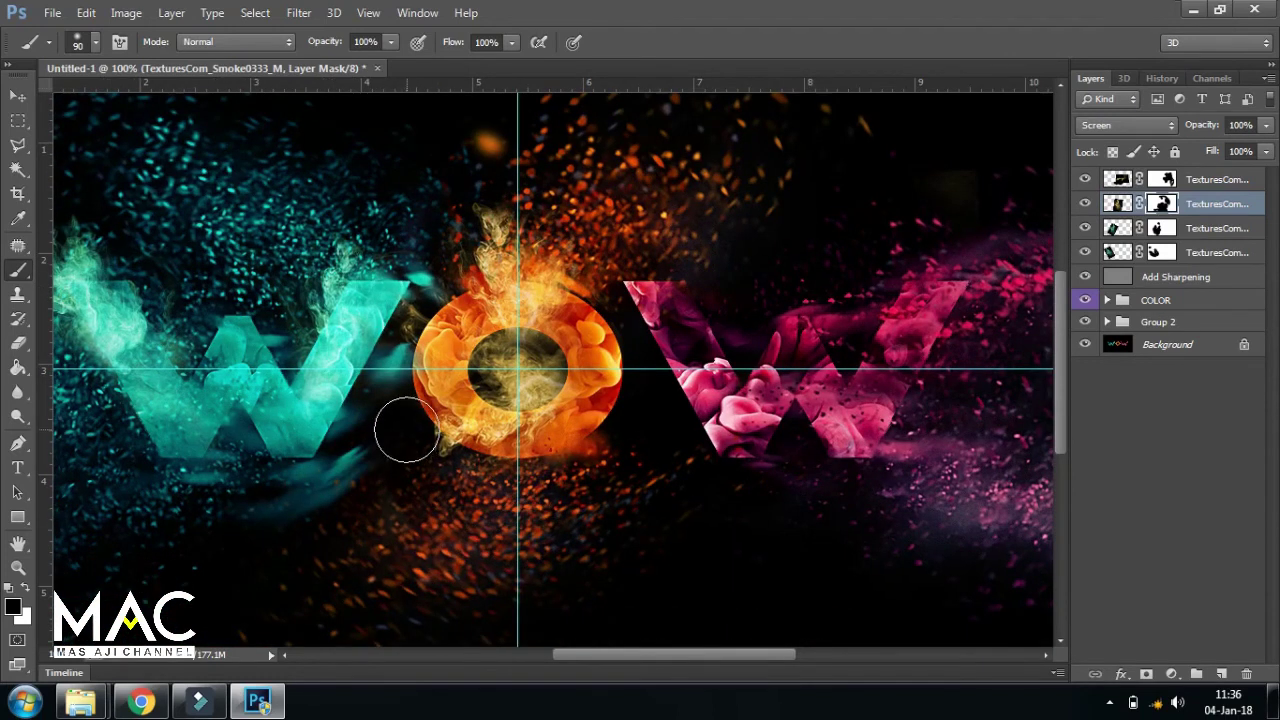
{"action": "left_click", "coordinate": [1162, 182]}
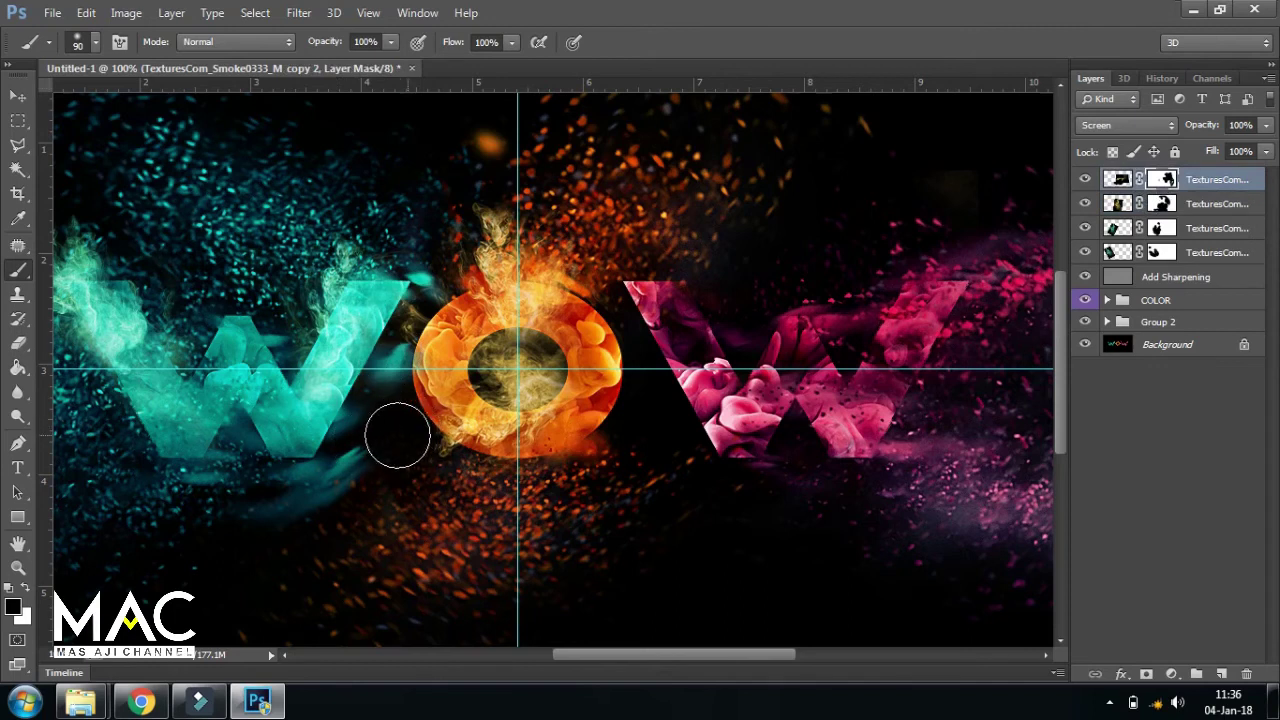
{"action": "mouse_move", "coordinate": [420, 534]}
{"action": "left_mouse_down"}
{"action": "mouse_move", "coordinate": [603, 466]}
{"action": "mouse_move", "coordinate": [609, 511]}
{"action": "left_mouse_up"}
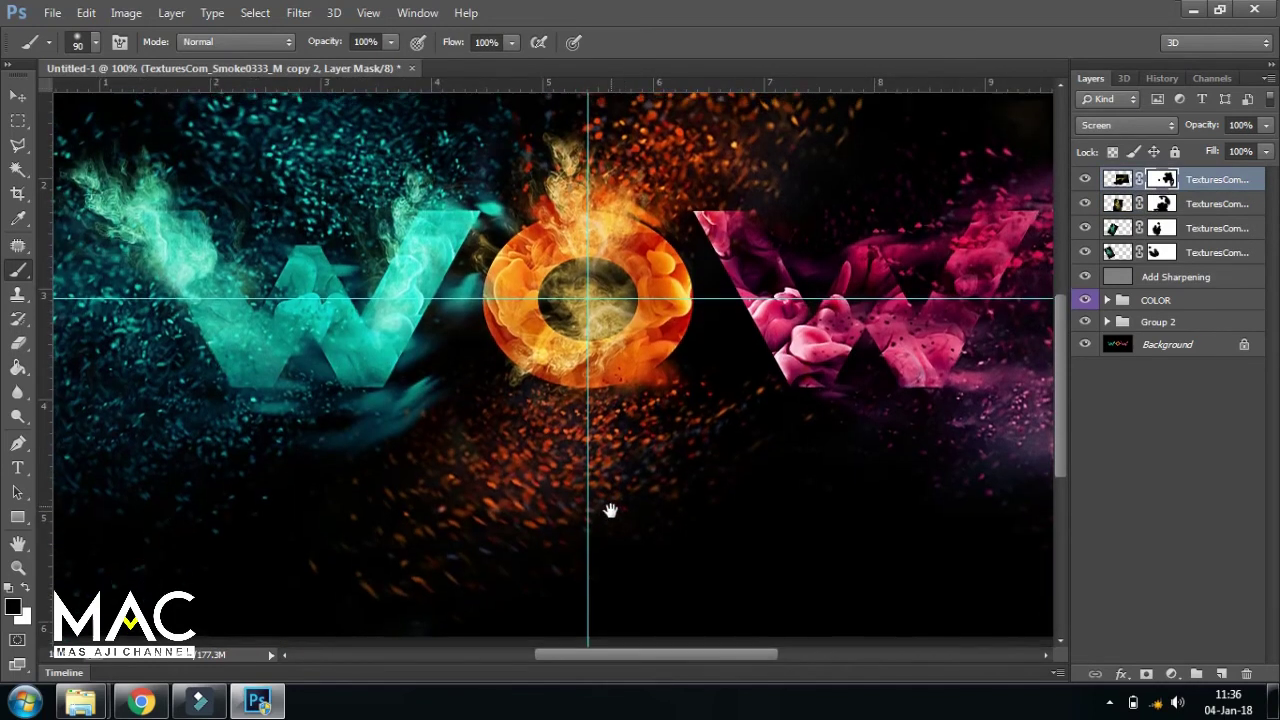
{"action": "left_click_drag", "start_coordinate": [705, 482], "coordinate": [701, 488]}
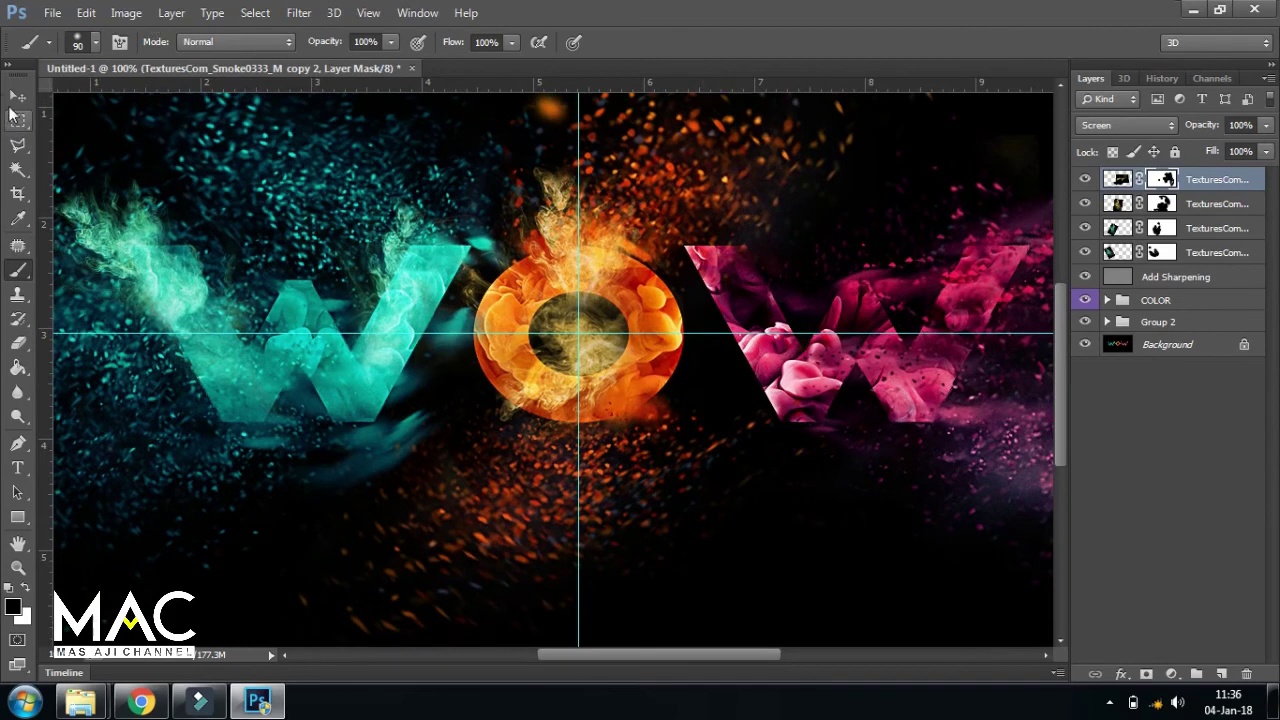
{"action": "left_click", "coordinate": [17, 97]}
Step: Place the TexturesCom_Smoke0333_M smoke image into the document at 66.7% zoom
{"action": "key", "text": "ctrl+minus"}
{"action": "key", "text": "ctrl+minus"}
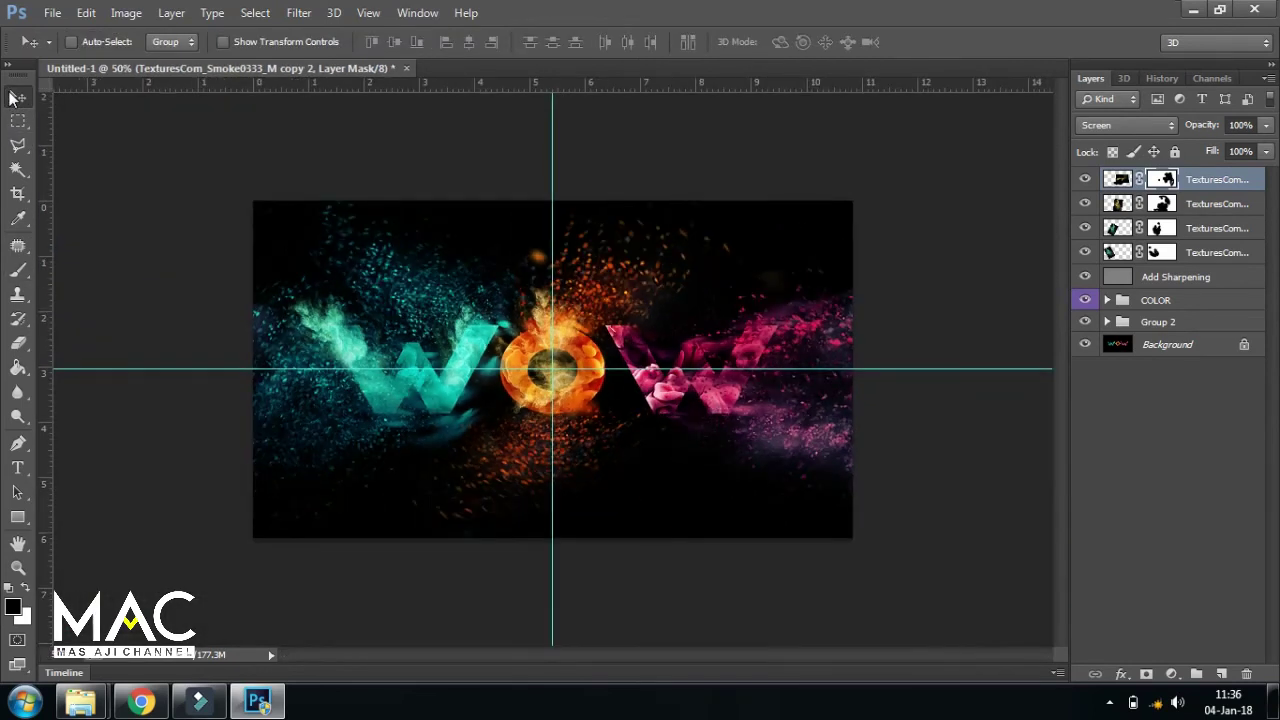
{"action": "key", "text": "ctrl+plus"}
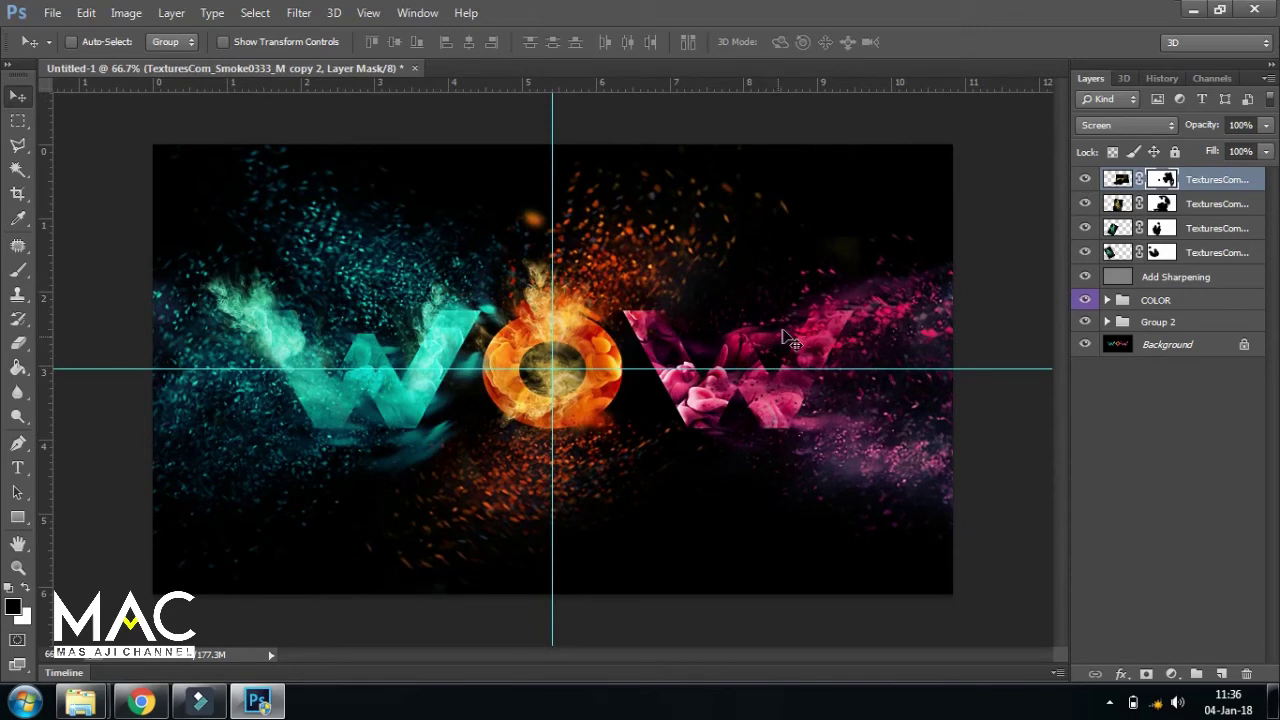
{"action": "left_click", "coordinate": [50, 13]}
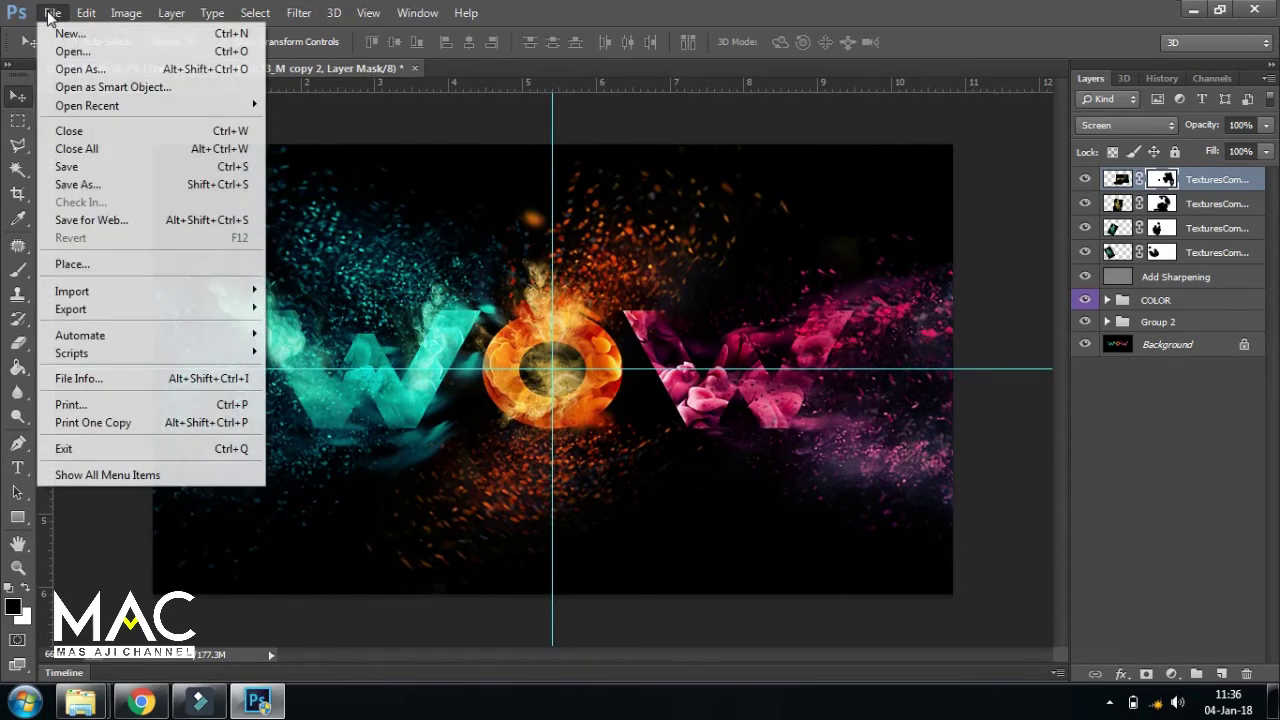
{"action": "left_click", "coordinate": [149, 266]}
{"action": "left_click", "coordinate": [571, 330]}
{"action": "left_click", "coordinate": [735, 456]}
Step: Move the placed smoke right, rotate it to -136.57°, and commit it
{"action": "left_click_drag", "start_coordinate": [630, 338], "coordinate": [800, 319]}
{"action": "left_click_drag", "start_coordinate": [901, 576], "coordinate": [742, 262]}
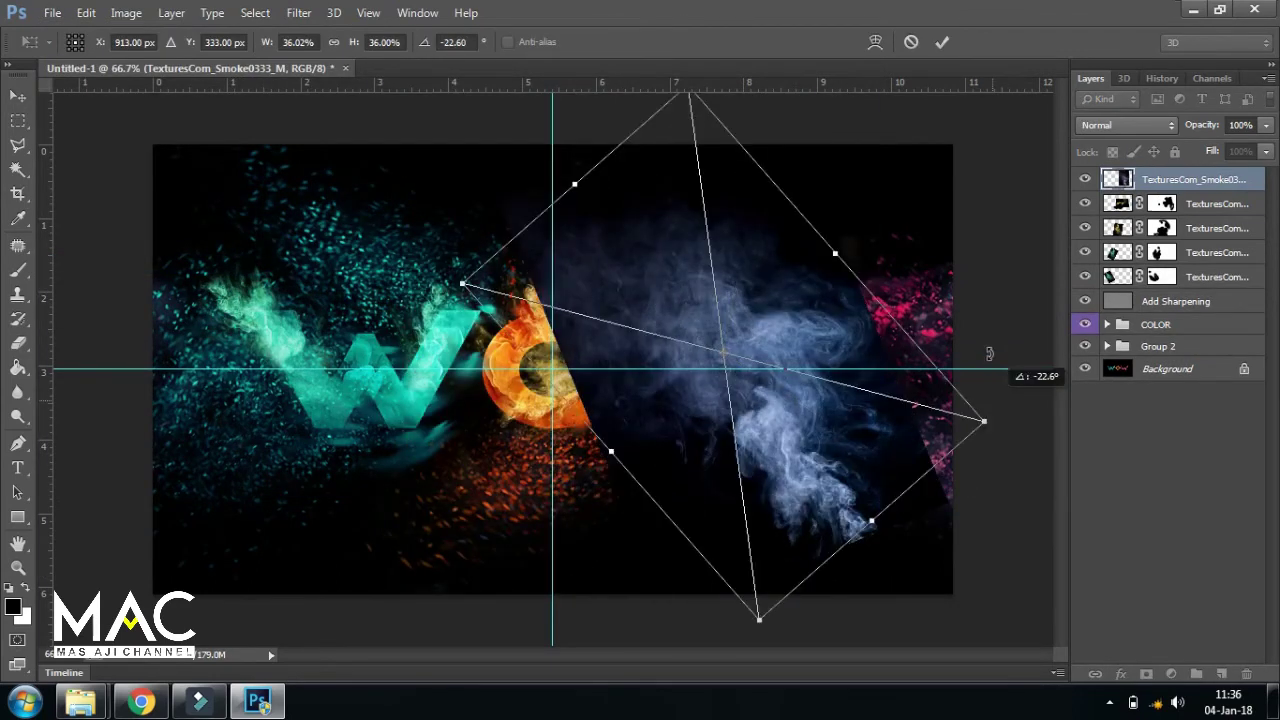
{"action": "left_click_drag", "start_coordinate": [783, 419], "coordinate": [866, 438]}
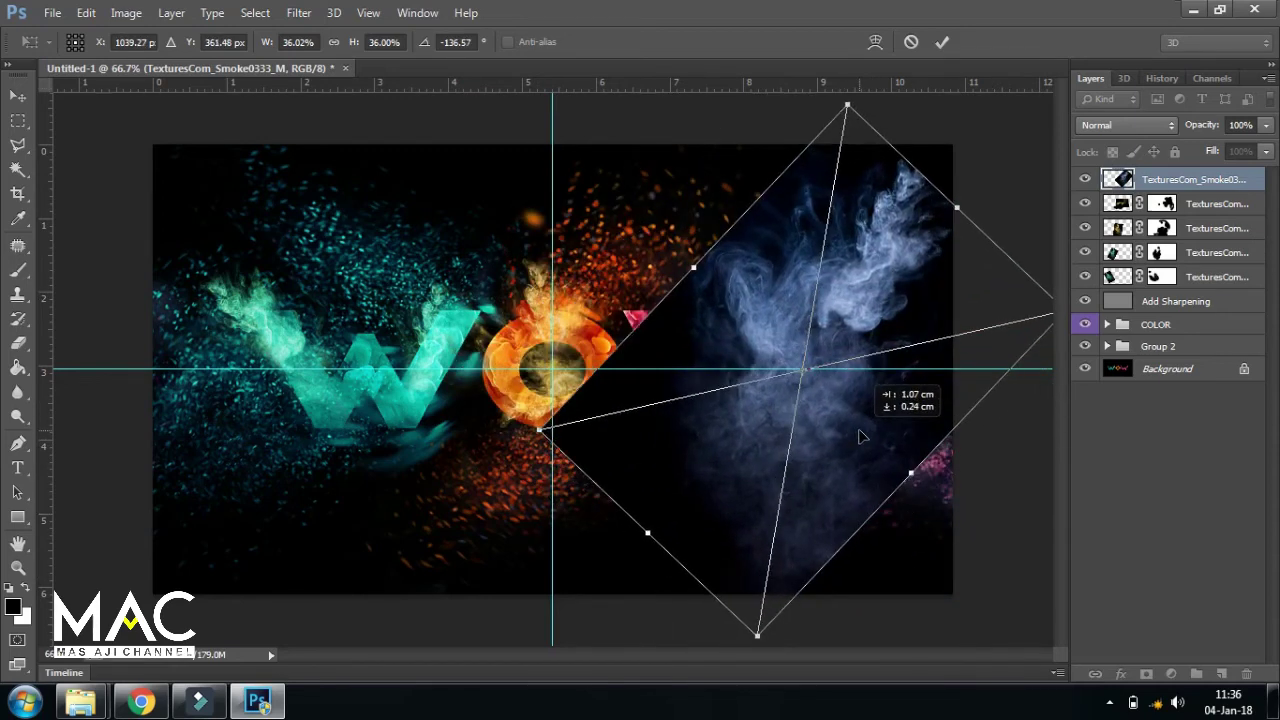
{"action": "key", "text": "Return"}
Step: Rasterize the smoke layer, set it to Screen blend mode, and move it over the pink W
{"action": "right_click", "coordinate": [1172, 178]}
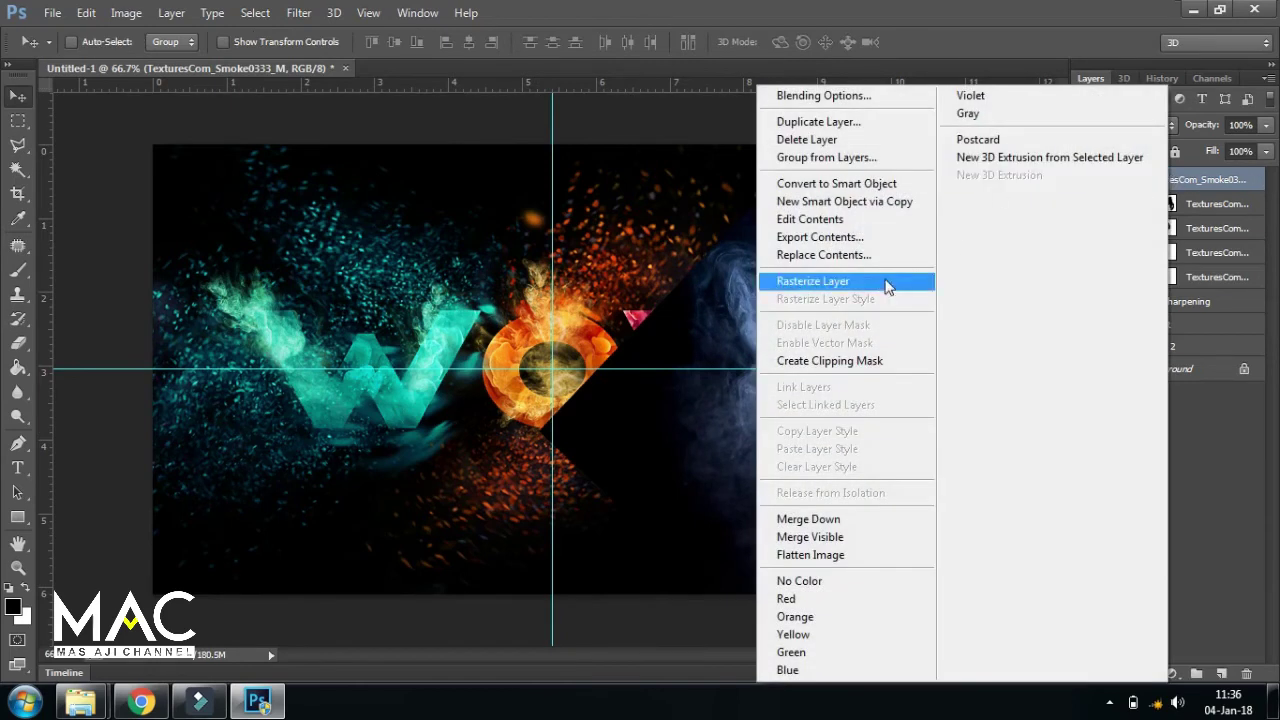
{"action": "left_click", "coordinate": [884, 281]}
{"action": "left_click", "coordinate": [1125, 125]}
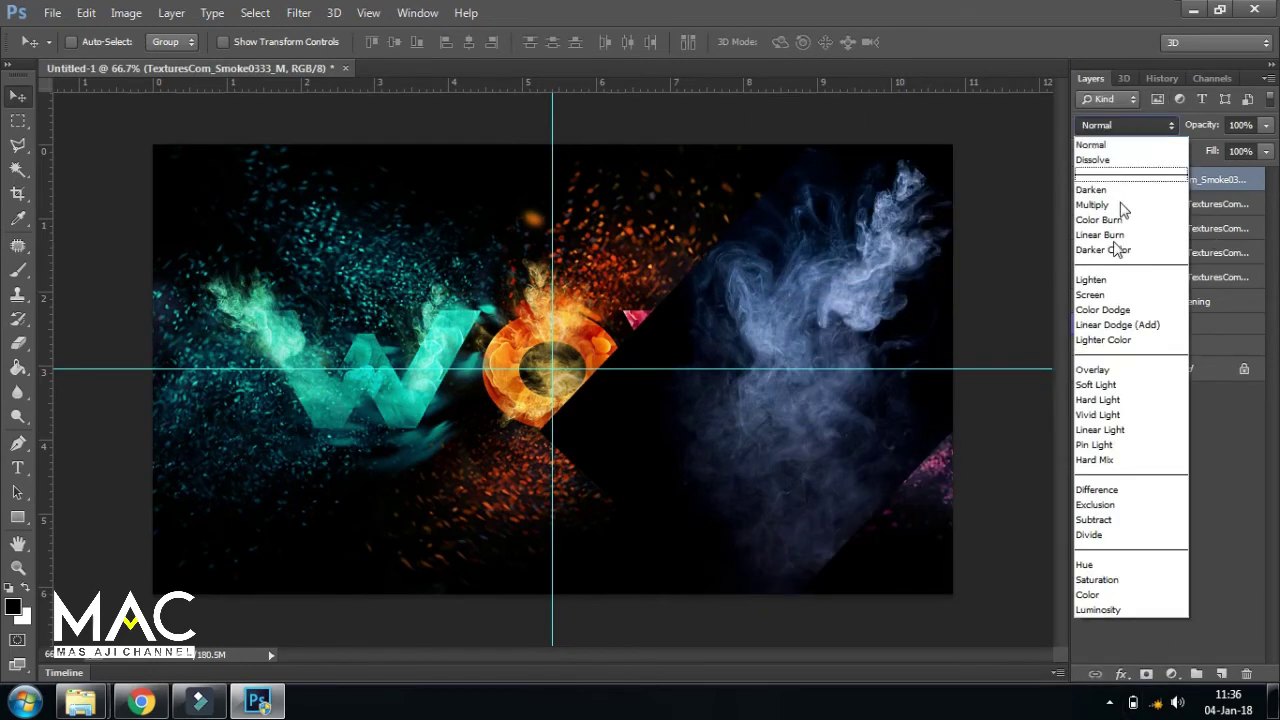
{"action": "left_click", "coordinate": [1098, 297]}
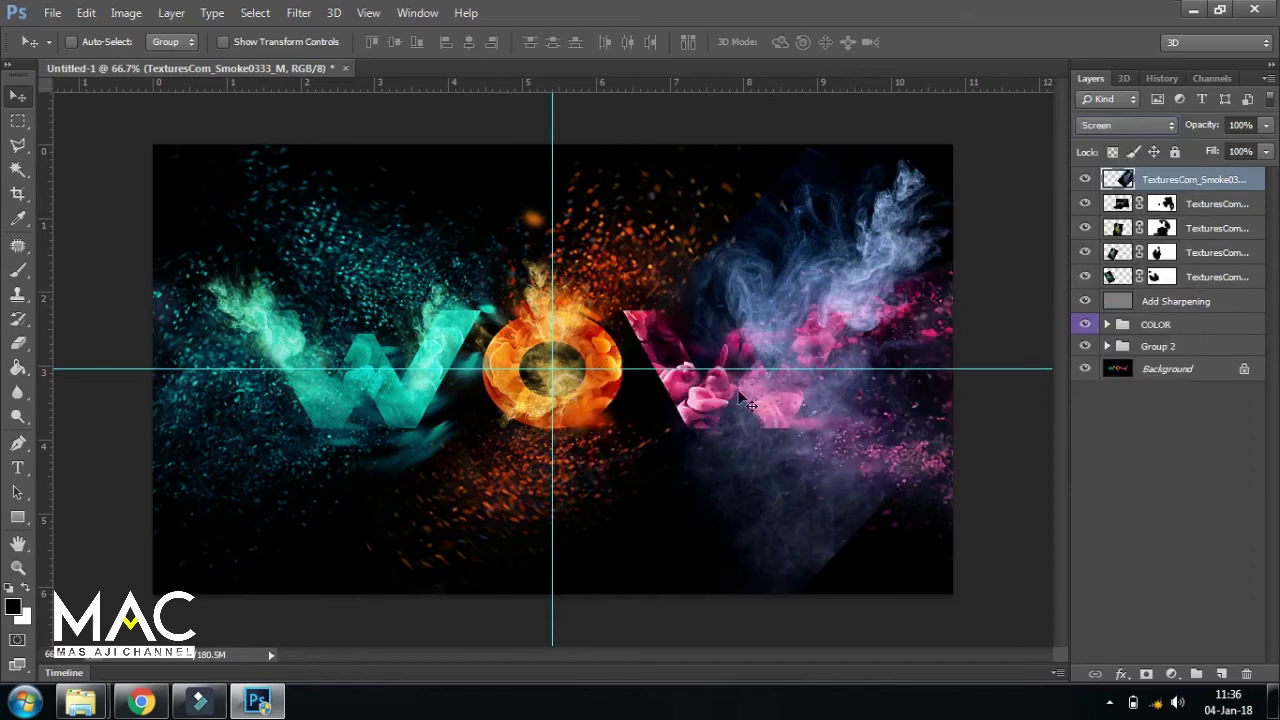
{"action": "left_click_drag", "start_coordinate": [840, 411], "coordinate": [826, 411]}
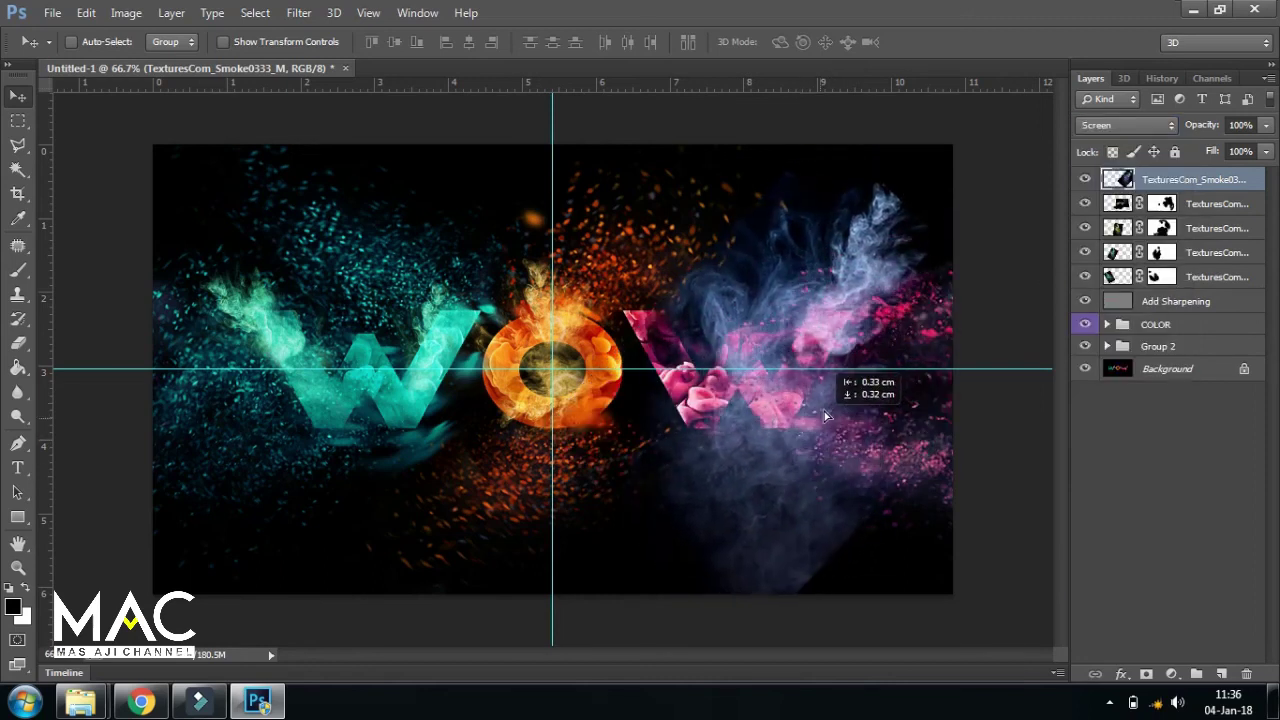
{"action": "left_click_drag", "start_coordinate": [826, 411], "coordinate": [842, 444]}
Step: Scale the smoke to 58.75% and rotate it 11.83° over the W's upper right
{"action": "key", "text": "ctrl+t"}
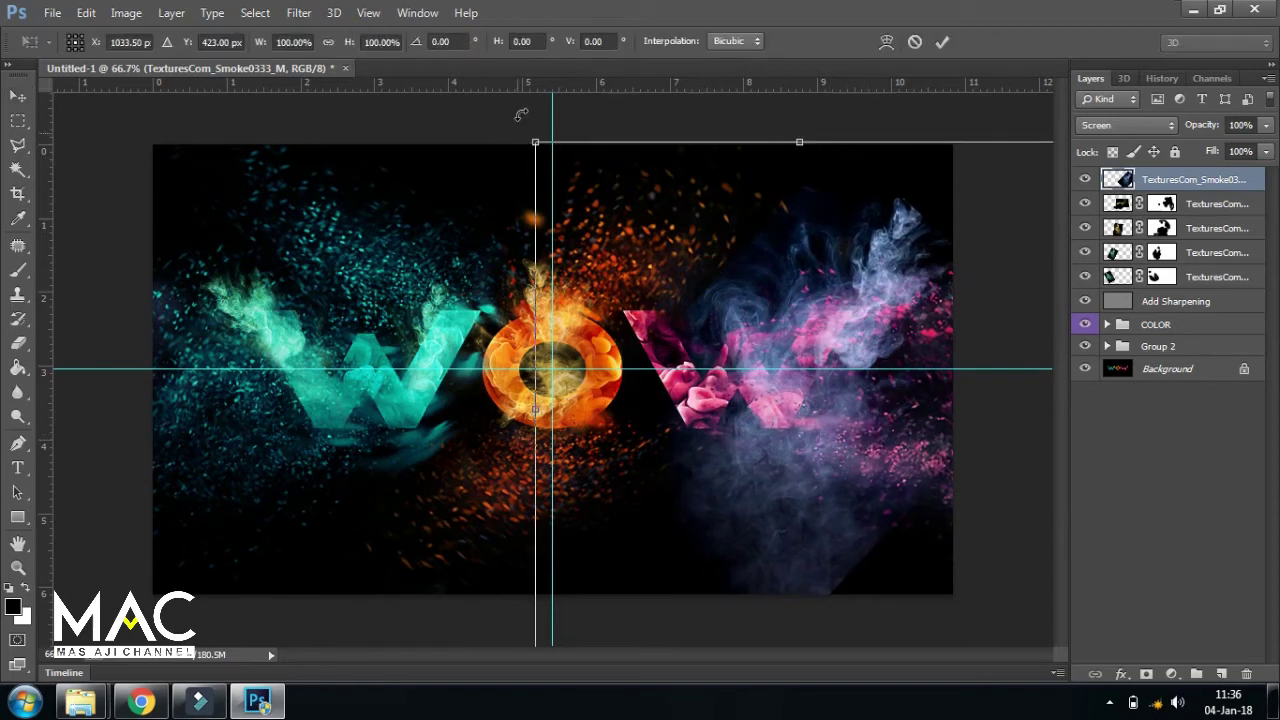
{"action": "left_click_drag", "start_coordinate": [521, 114], "coordinate": [532, 100]}
{"action": "mouse_move", "coordinate": [882, 396]}
{"action": "left_mouse_down"}
{"action": "mouse_move", "coordinate": [860, 390]}
{"action": "mouse_move", "coordinate": [887, 384]}
{"action": "left_mouse_up"}
{"action": "left_click_drag", "start_coordinate": [562, 115], "coordinate": [737, 320]}
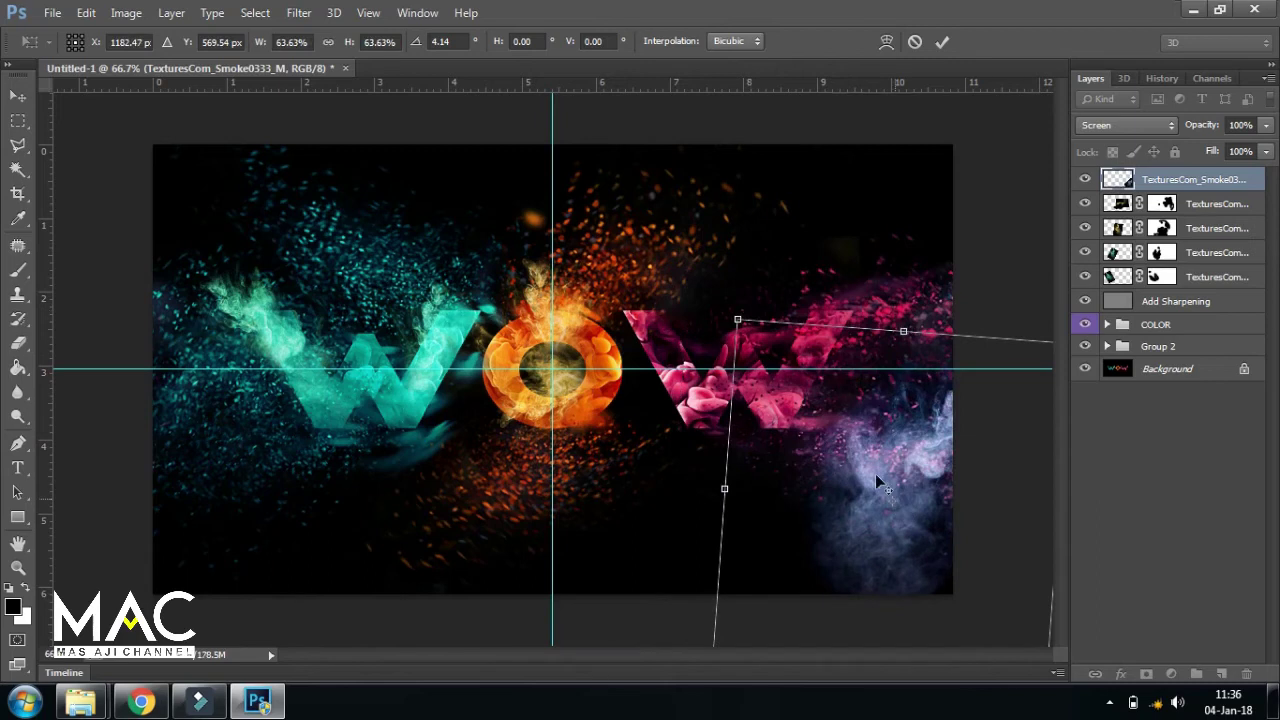
{"action": "mouse_move", "coordinate": [883, 469]}
{"action": "left_mouse_down"}
{"action": "mouse_move", "coordinate": [770, 346]}
{"action": "mouse_move", "coordinate": [819, 332]}
{"action": "mouse_move", "coordinate": [798, 363]}
{"action": "left_mouse_up"}
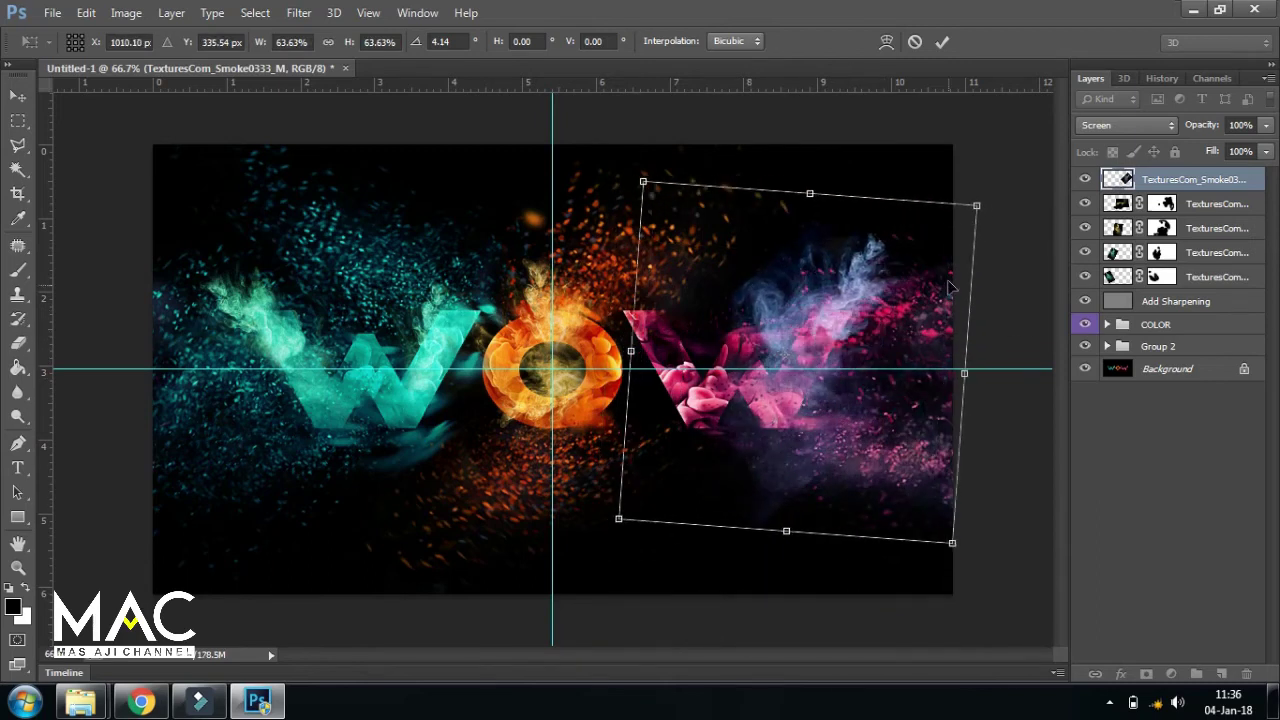
{"action": "left_click_drag", "start_coordinate": [977, 207], "coordinate": [952, 232]}
{"action": "mouse_move", "coordinate": [885, 362]}
{"action": "left_mouse_down"}
{"action": "mouse_move", "coordinate": [903, 337]}
{"action": "mouse_move", "coordinate": [902, 369]}
{"action": "left_mouse_up"}
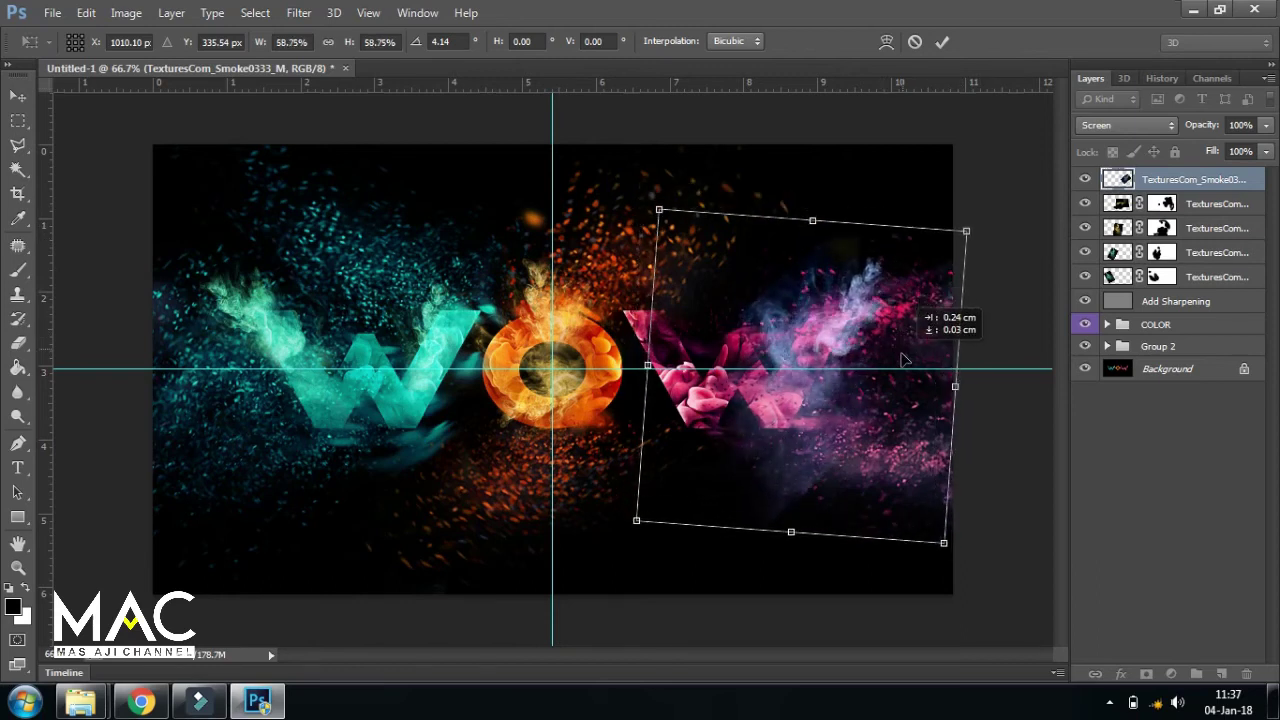
{"action": "left_click_drag", "start_coordinate": [993, 304], "coordinate": [996, 328]}
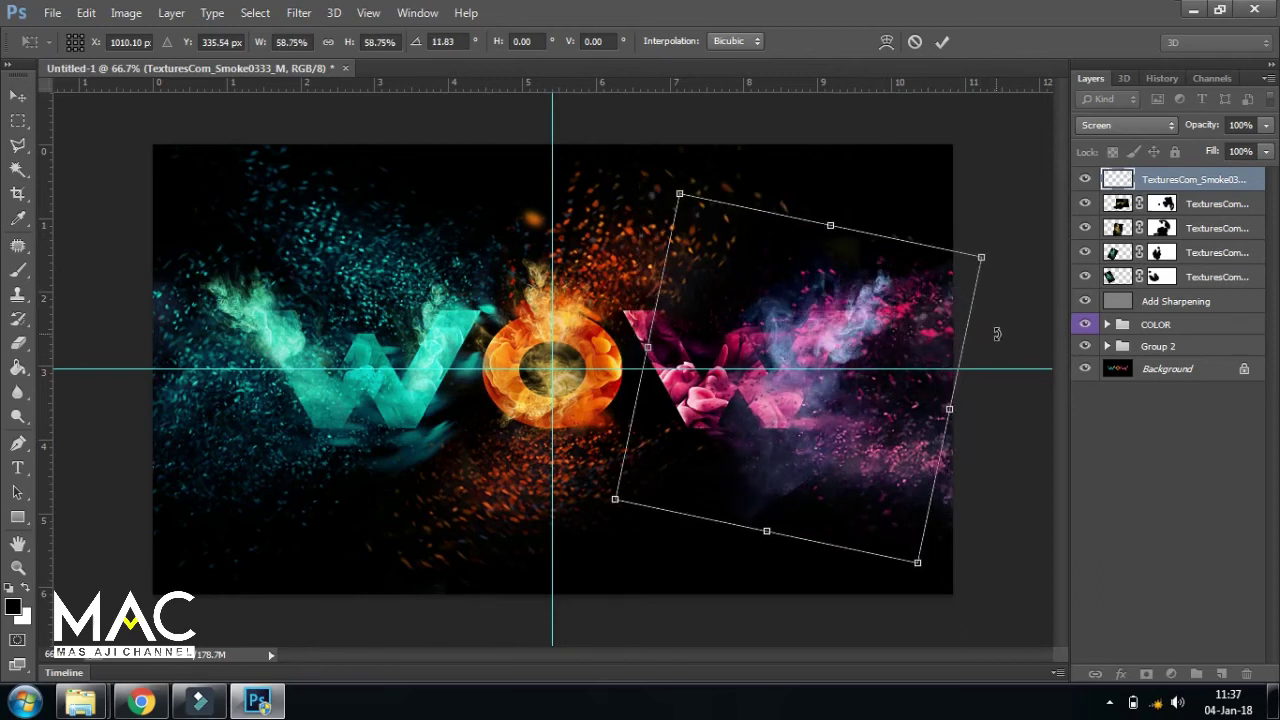
{"action": "key", "text": "Return"}
{"action": "key", "text": "ctrl+plus"}
{"action": "mouse_move", "coordinate": [720, 491]}
{"action": "left_mouse_down"}
{"action": "mouse_move", "coordinate": [646, 457]}
{"action": "mouse_move", "coordinate": [628, 484]}
{"action": "left_mouse_up"}
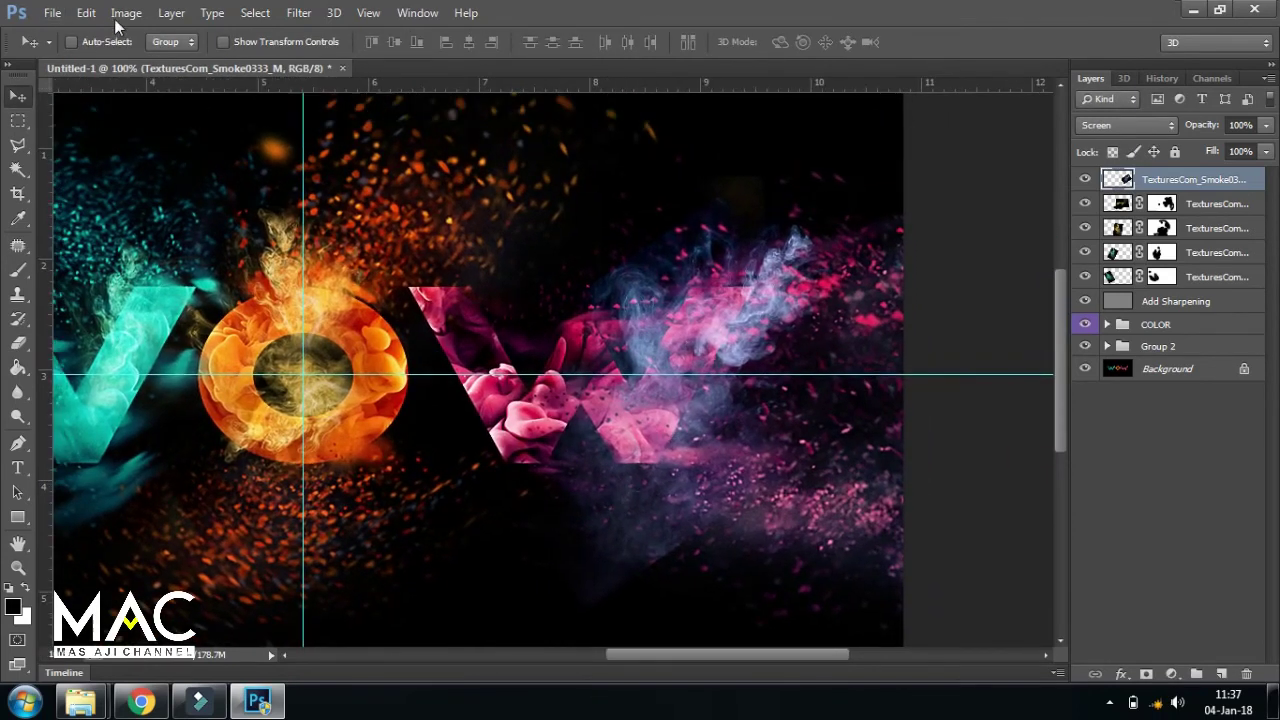
Step: Colorize the smoke with a Hue/Saturation adjustment at Hue 349, Saturation 50
{"action": "left_click", "coordinate": [122, 13]}
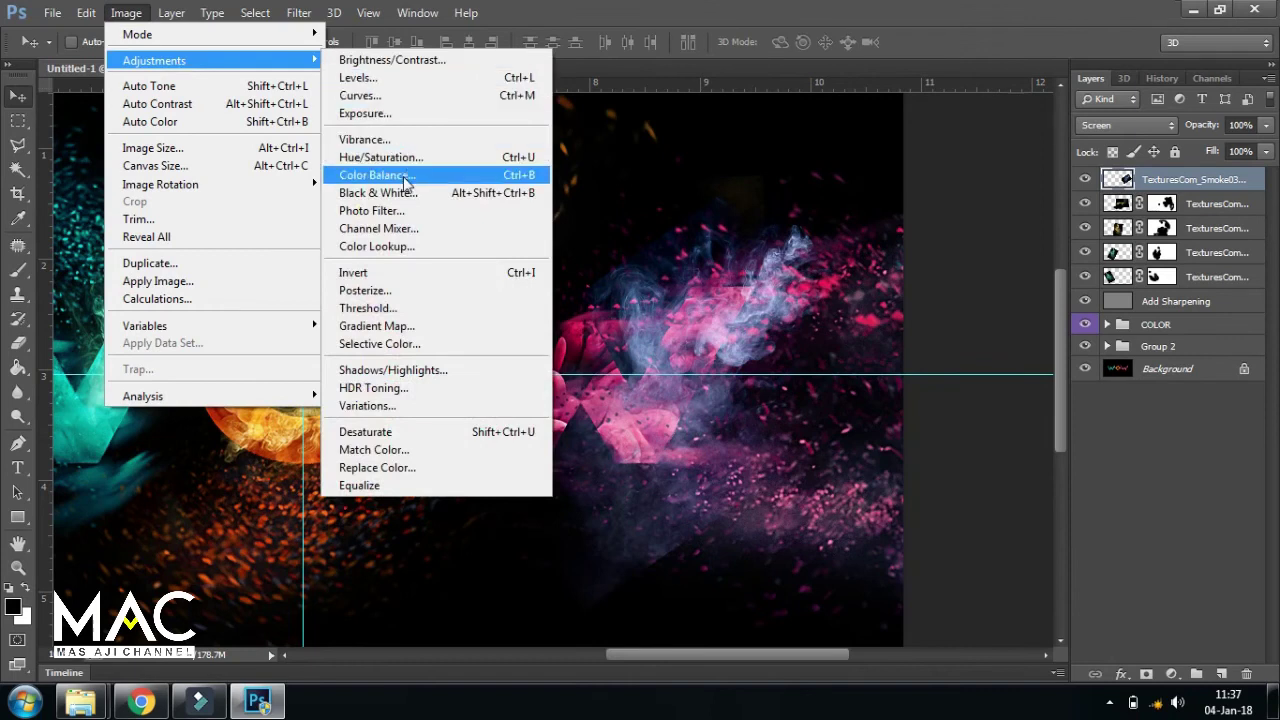
{"action": "left_click", "coordinate": [412, 158]}
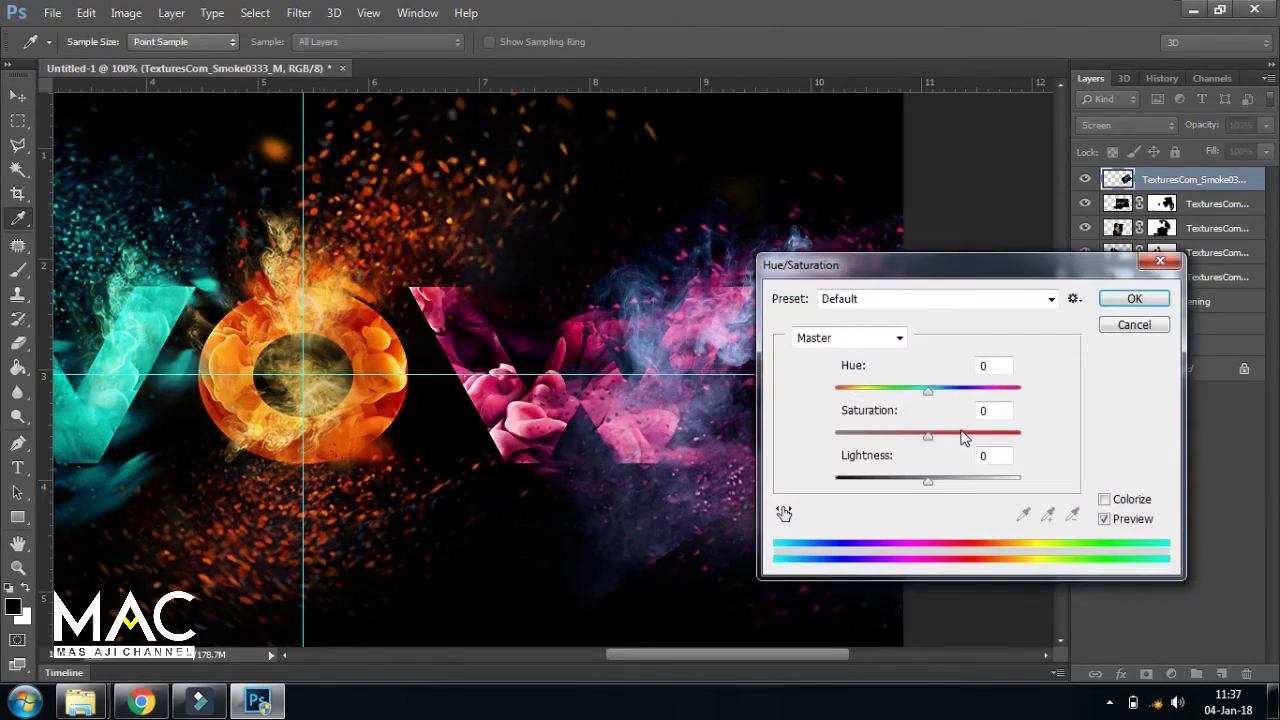
{"action": "left_click", "coordinate": [1103, 500]}
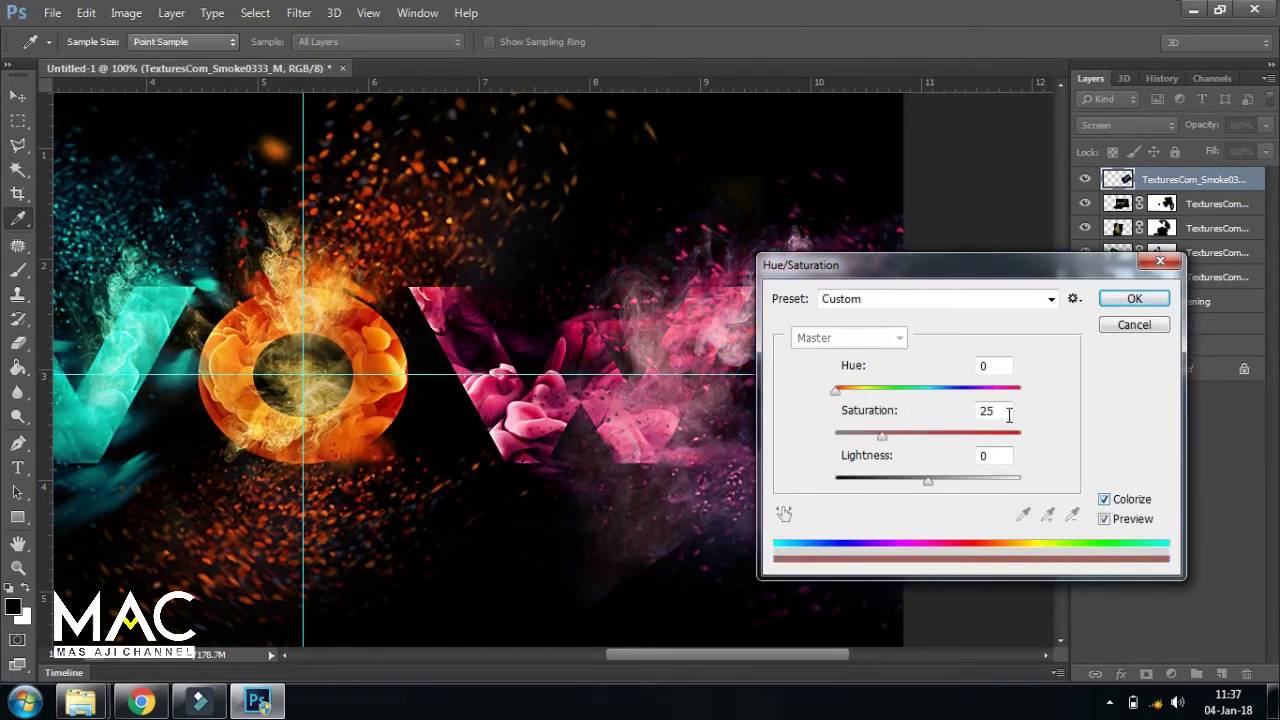
{"action": "type", "text": "50"}
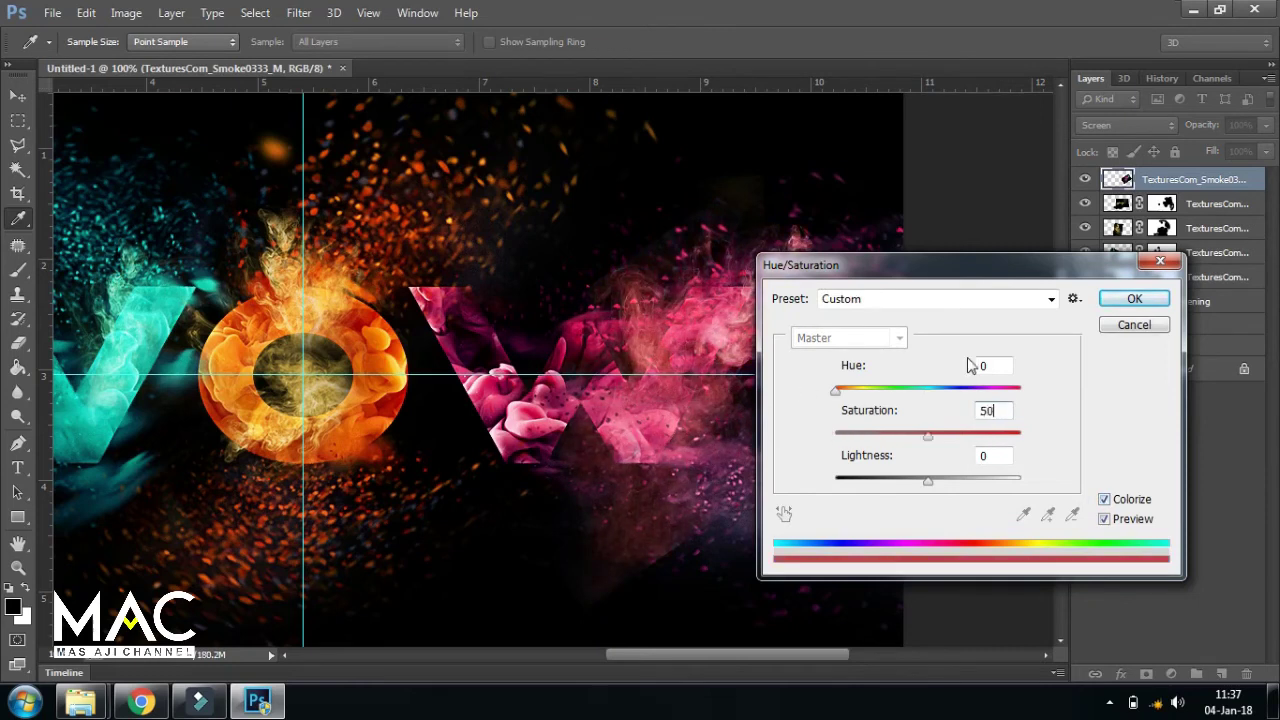
{"action": "left_click_drag", "start_coordinate": [940, 288], "coordinate": [1050, 297]}
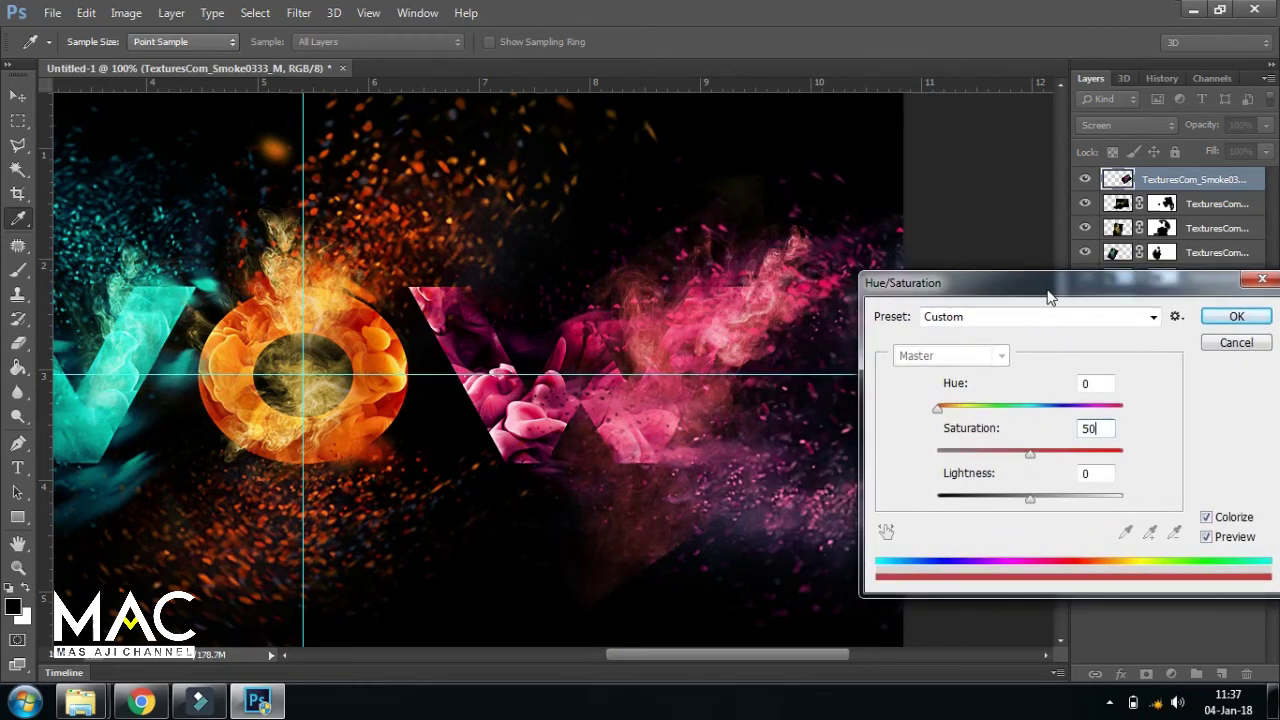
{"action": "key", "text": "shift+Tab"}
{"action": "left_click", "coordinate": [940, 409]}
{"action": "left_click_drag", "start_coordinate": [941, 409], "coordinate": [1098, 412]}
{"action": "mouse_move", "coordinate": [1082, 290]}
{"action": "left_mouse_down"}
{"action": "mouse_move", "coordinate": [1030, 290]}
{"action": "mouse_move", "coordinate": [1051, 378]}
{"action": "mouse_move", "coordinate": [866, 288]}
{"action": "left_mouse_up"}
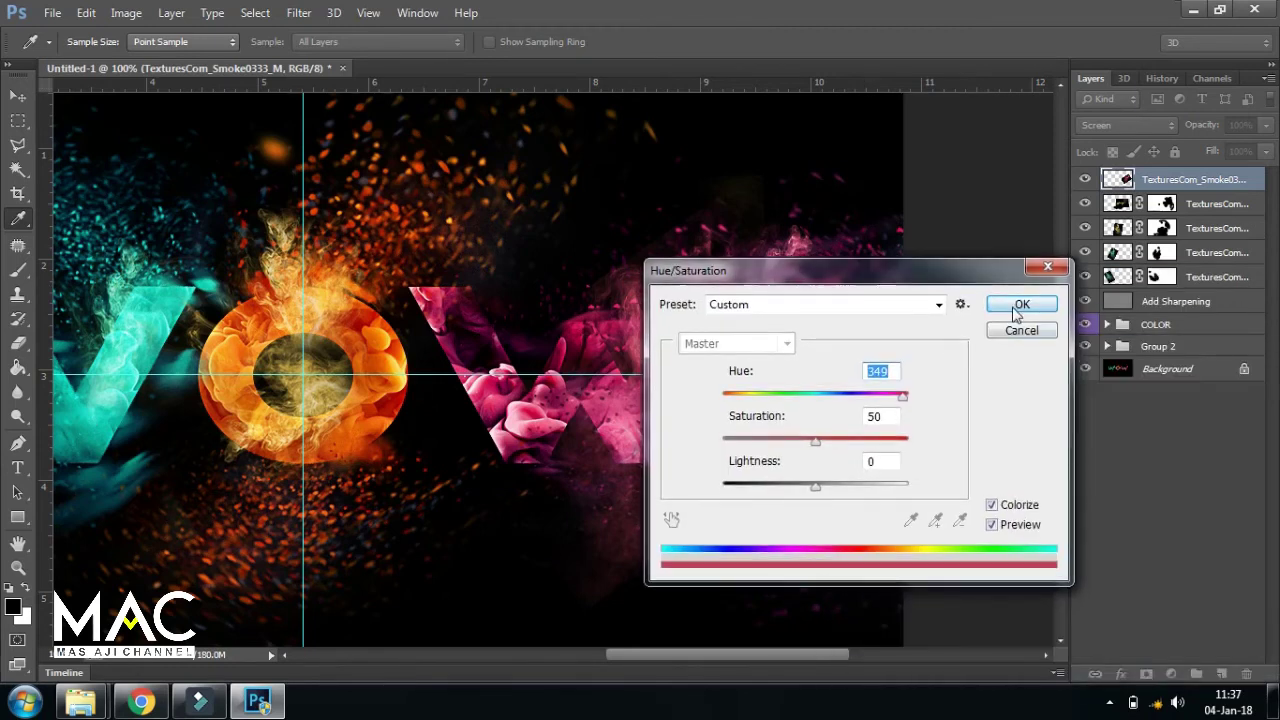
{"action": "left_click", "coordinate": [1015, 310]}
Step: Add a layer mask to the top pink smoke and paint out stray smoke below the pink triangle
{"action": "left_click", "coordinate": [1146, 674]}
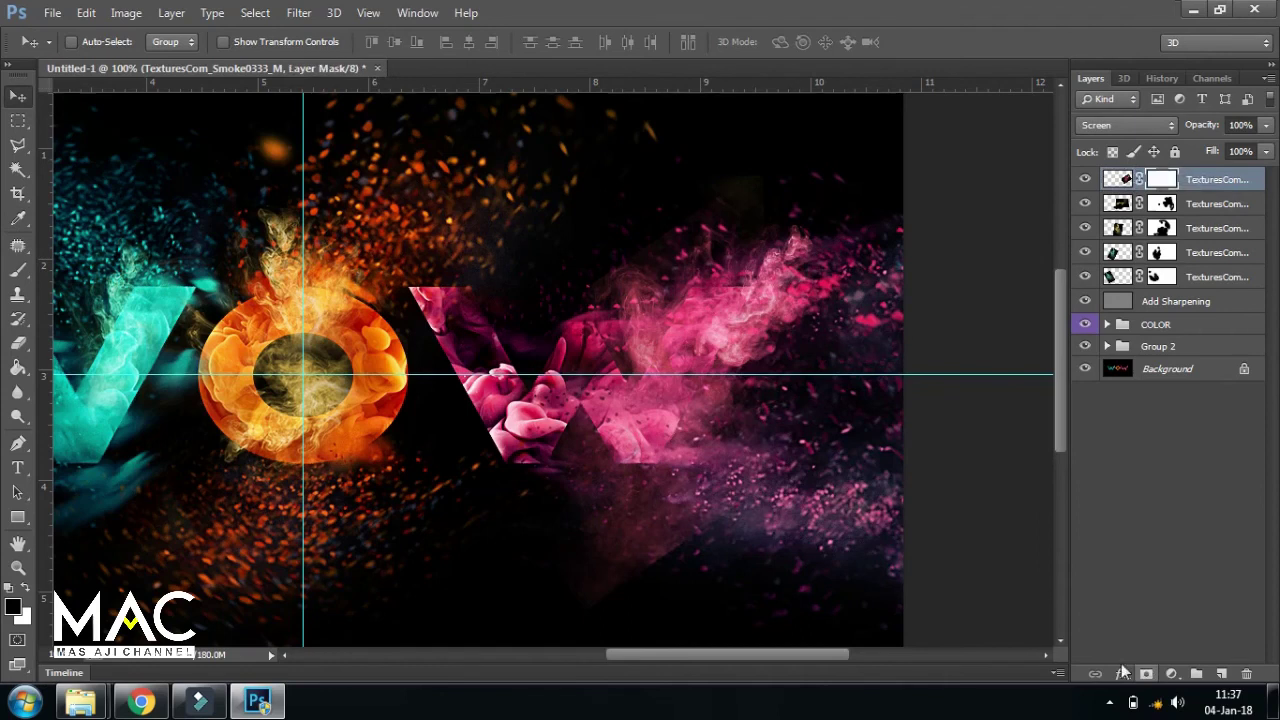
{"action": "left_click", "coordinate": [17, 271]}
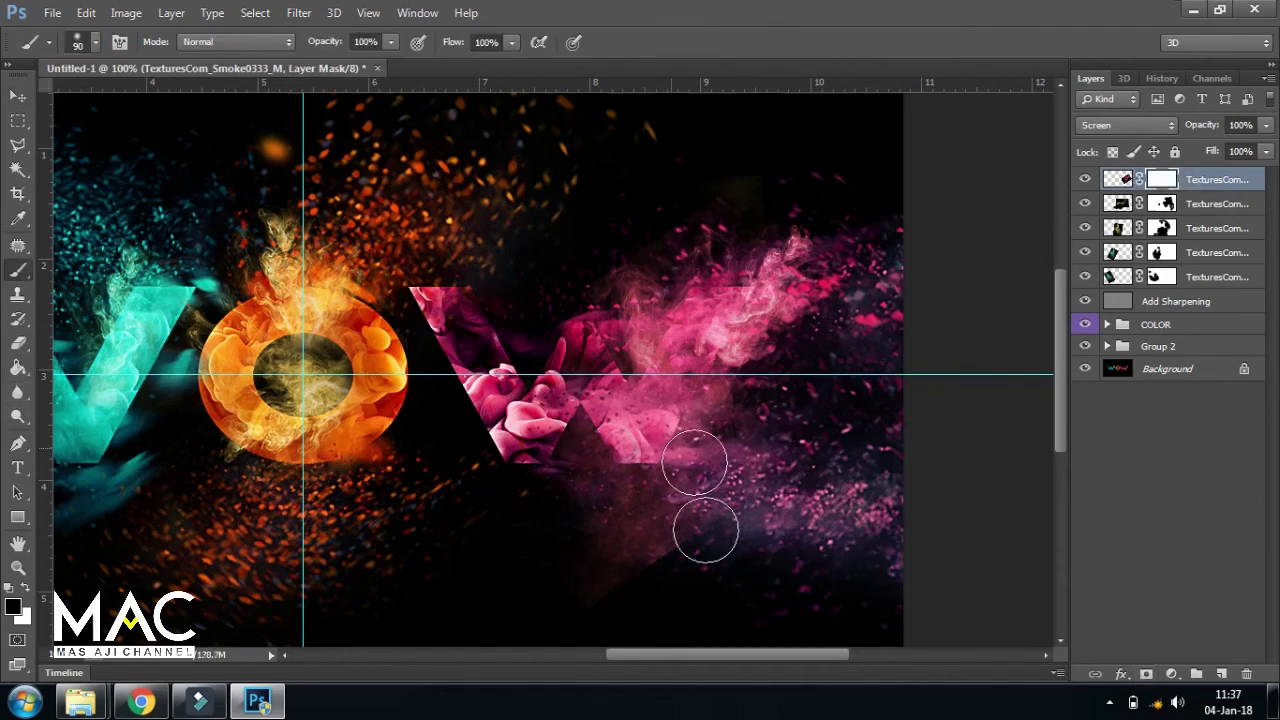
{"action": "left_click_drag", "start_coordinate": [637, 563], "coordinate": [543, 494]}
{"action": "mouse_move", "coordinate": [657, 420]}
{"action": "left_mouse_down"}
{"action": "mouse_move", "coordinate": [603, 429]}
{"action": "mouse_move", "coordinate": [566, 474]}
{"action": "mouse_move", "coordinate": [550, 410]}
{"action": "mouse_move", "coordinate": [557, 451]}
{"action": "mouse_move", "coordinate": [580, 380]}
{"action": "mouse_move", "coordinate": [657, 371]}
{"action": "mouse_move", "coordinate": [645, 450]}
{"action": "mouse_move", "coordinate": [500, 414]}
{"action": "mouse_move", "coordinate": [609, 251]}
{"action": "mouse_move", "coordinate": [552, 293]}
{"action": "mouse_move", "coordinate": [571, 357]}
{"action": "mouse_move", "coordinate": [620, 370]}
{"action": "left_mouse_up"}
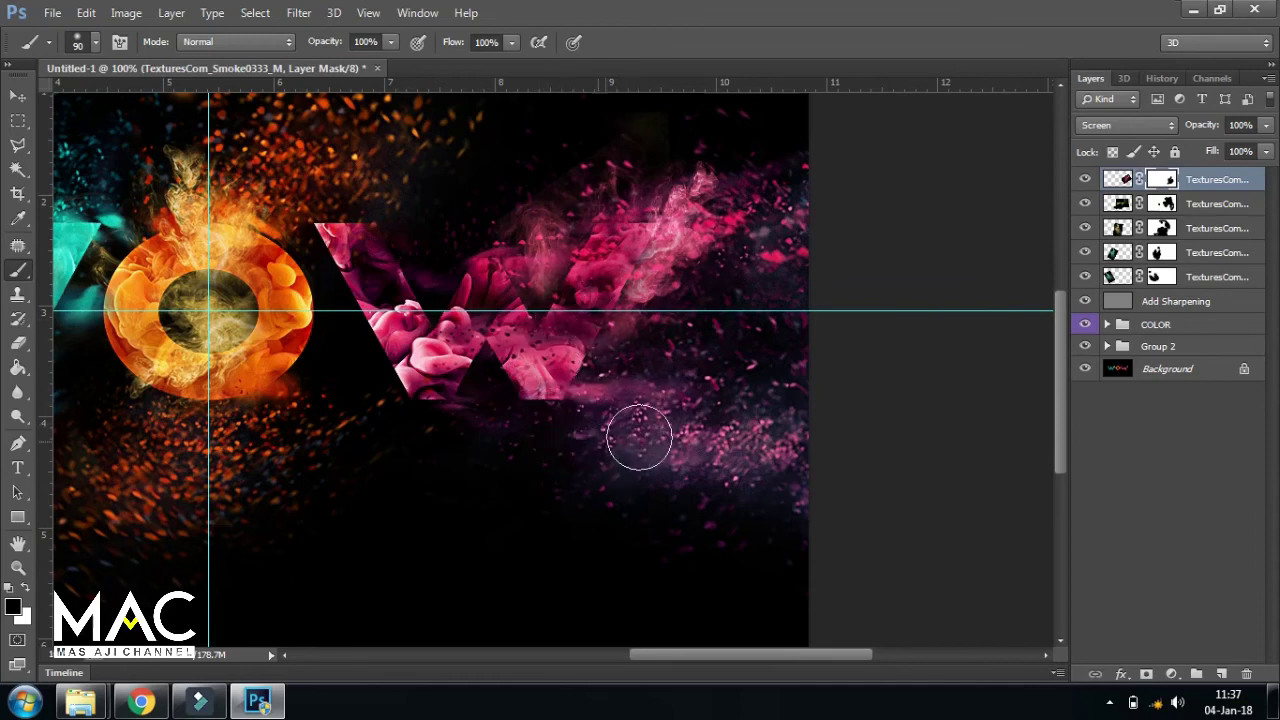
{"action": "left_click_drag", "start_coordinate": [1064, 359], "coordinate": [1062, 309]}
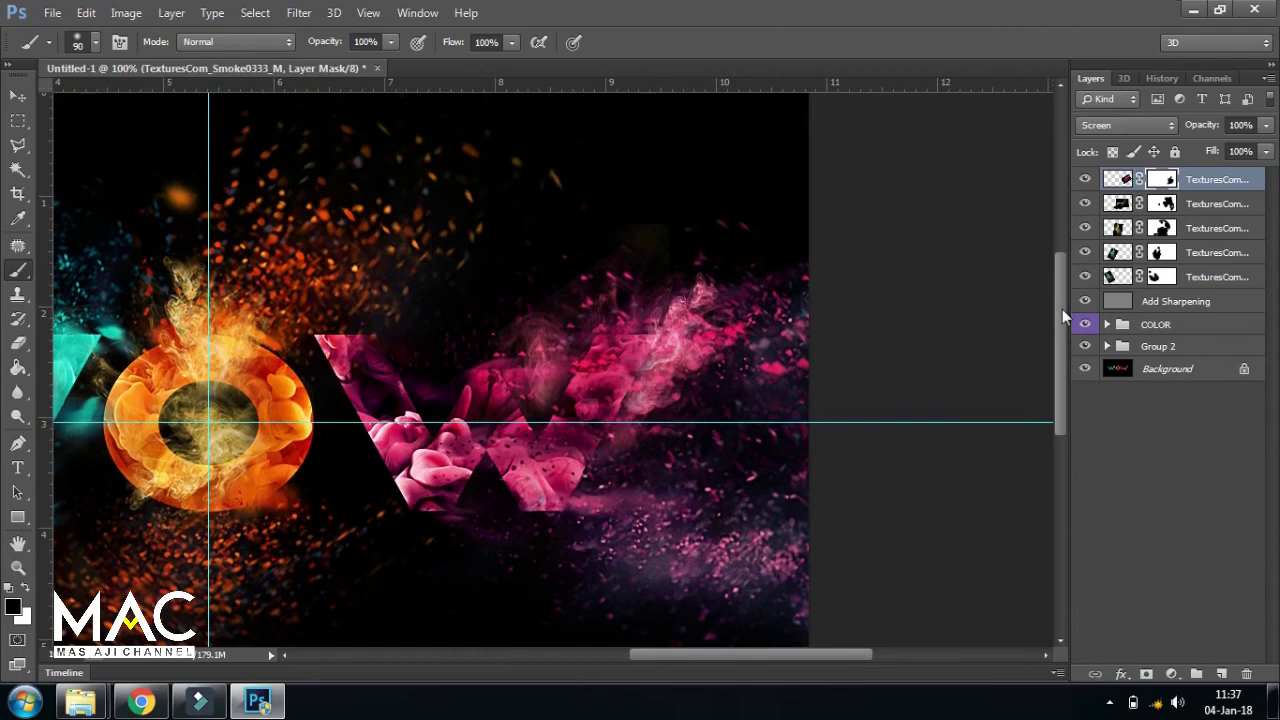
Step: Reposition the pink smoke over the W and mask out more smoke around it
{"action": "left_click", "coordinate": [14, 99]}
{"action": "mouse_move", "coordinate": [673, 338]}
{"action": "left_mouse_down"}
{"action": "mouse_move", "coordinate": [648, 296]}
{"action": "mouse_move", "coordinate": [612, 322]}
{"action": "left_mouse_up"}
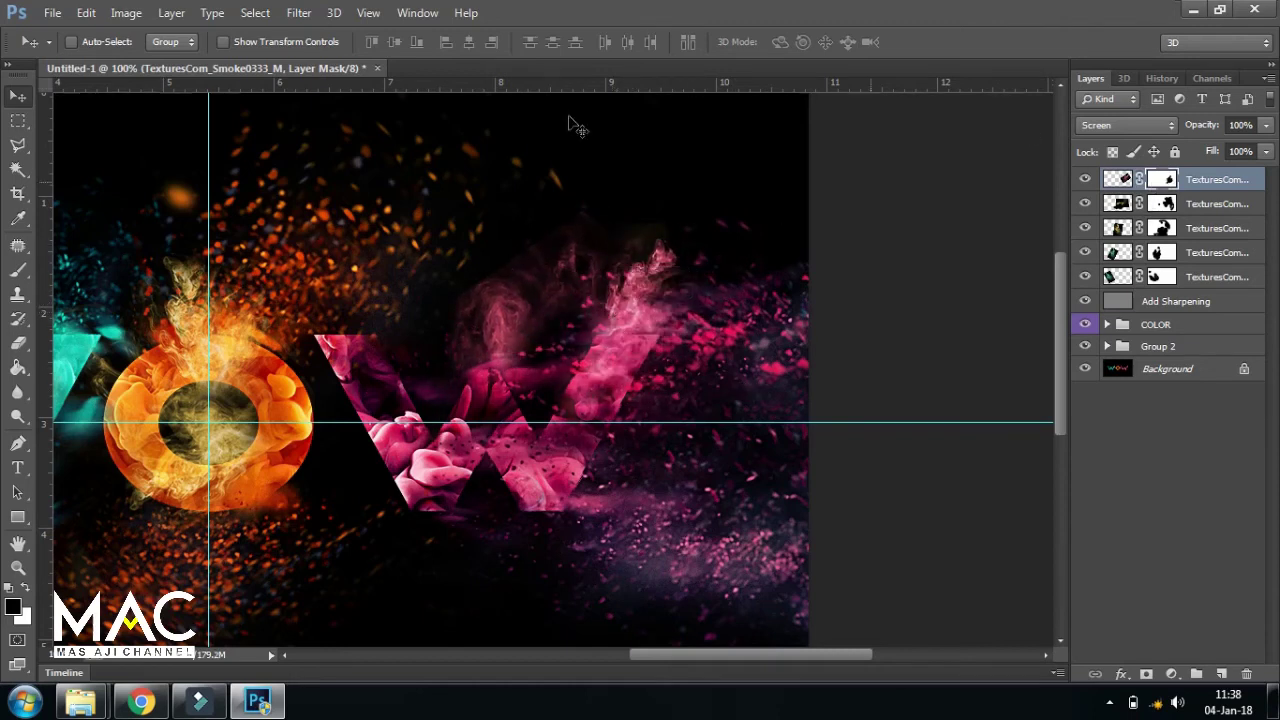
{"action": "left_click", "coordinate": [17, 270]}
{"action": "mouse_move", "coordinate": [429, 271]}
{"action": "left_mouse_down"}
{"action": "mouse_move", "coordinate": [443, 400]}
{"action": "mouse_move", "coordinate": [574, 214]}
{"action": "left_mouse_up"}
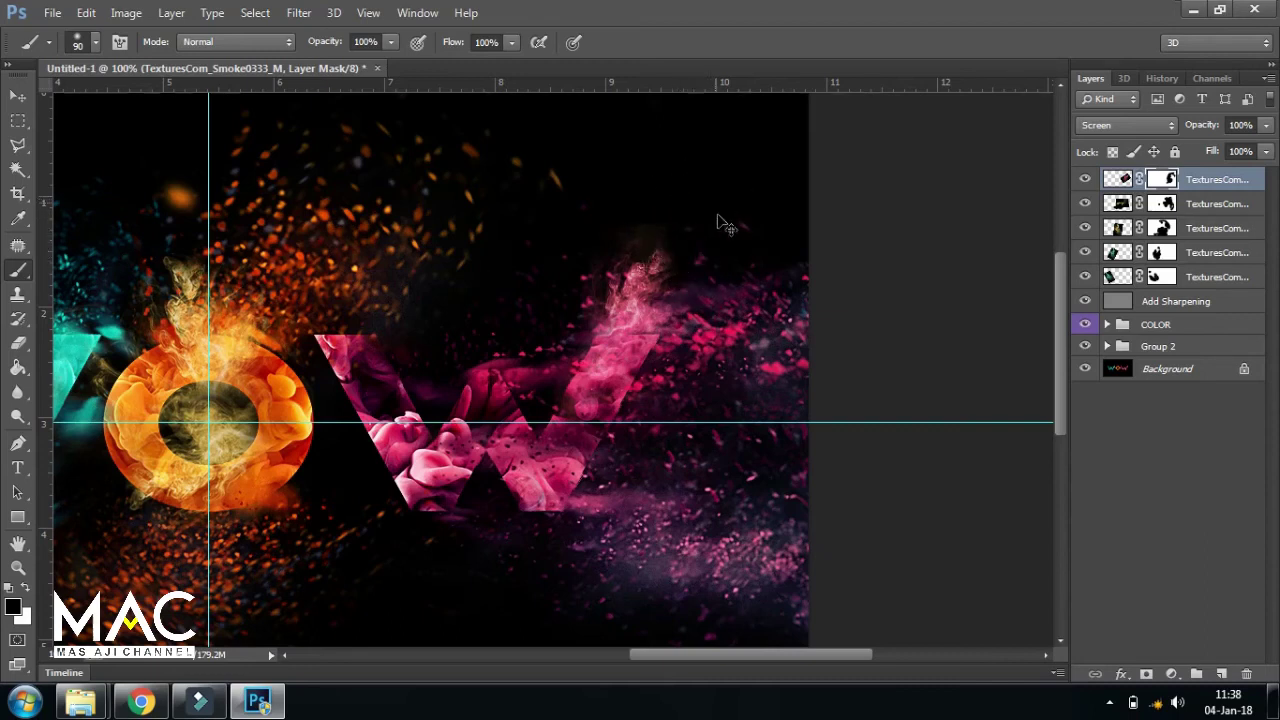
{"action": "left_click", "coordinate": [17, 96]}
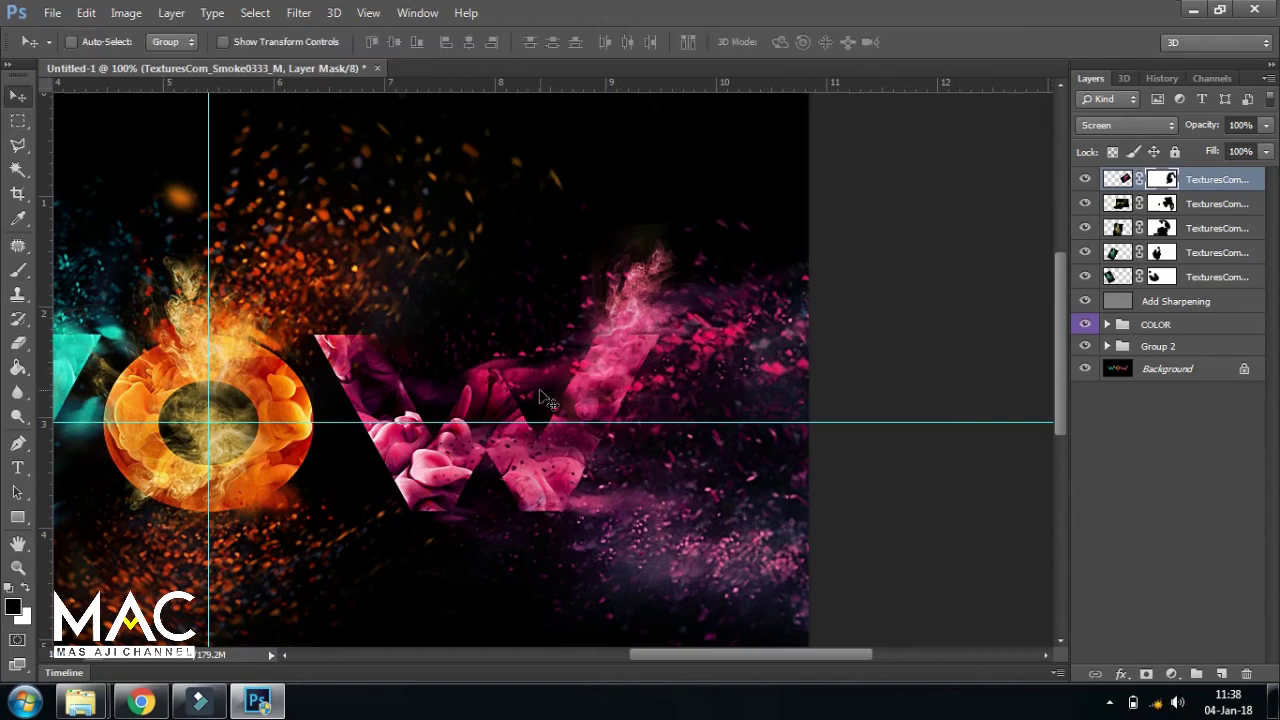
Step: Duplicate the pink smoke layer and shift the copy down-left over the letter
{"action": "key", "text": "ctrl+j"}
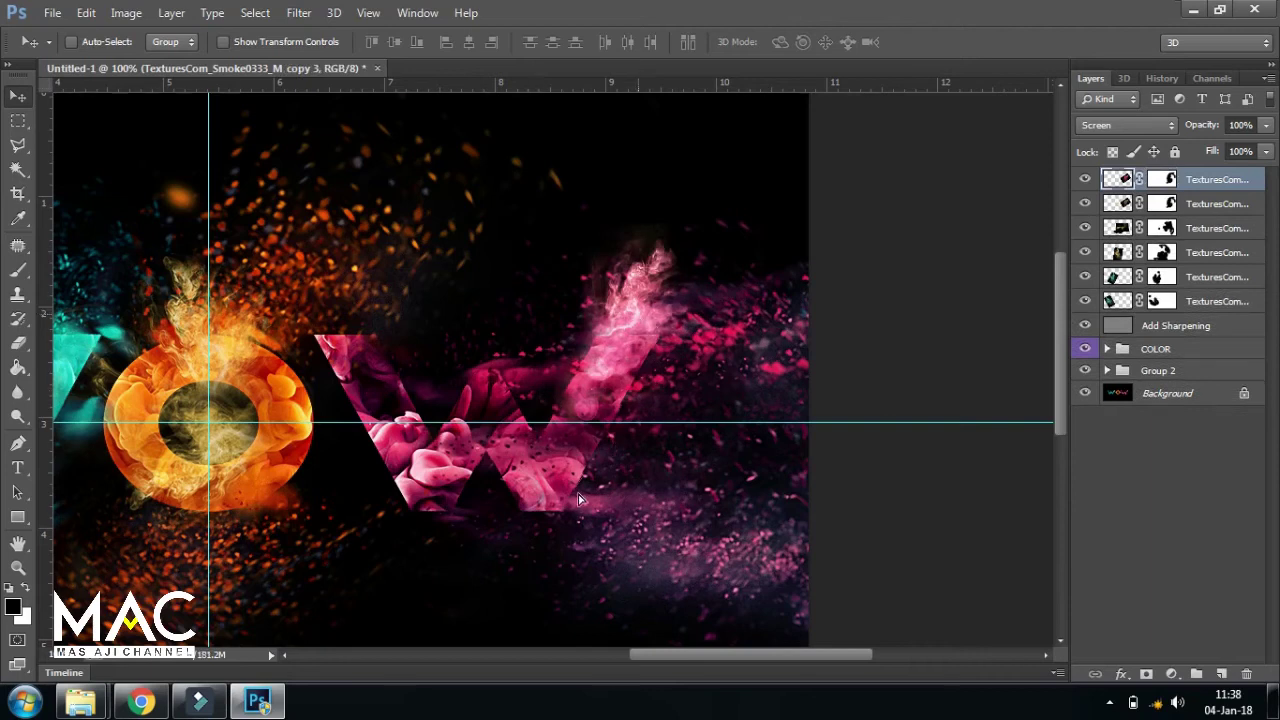
{"action": "left_click_drag", "start_coordinate": [578, 498], "coordinate": [545, 530]}
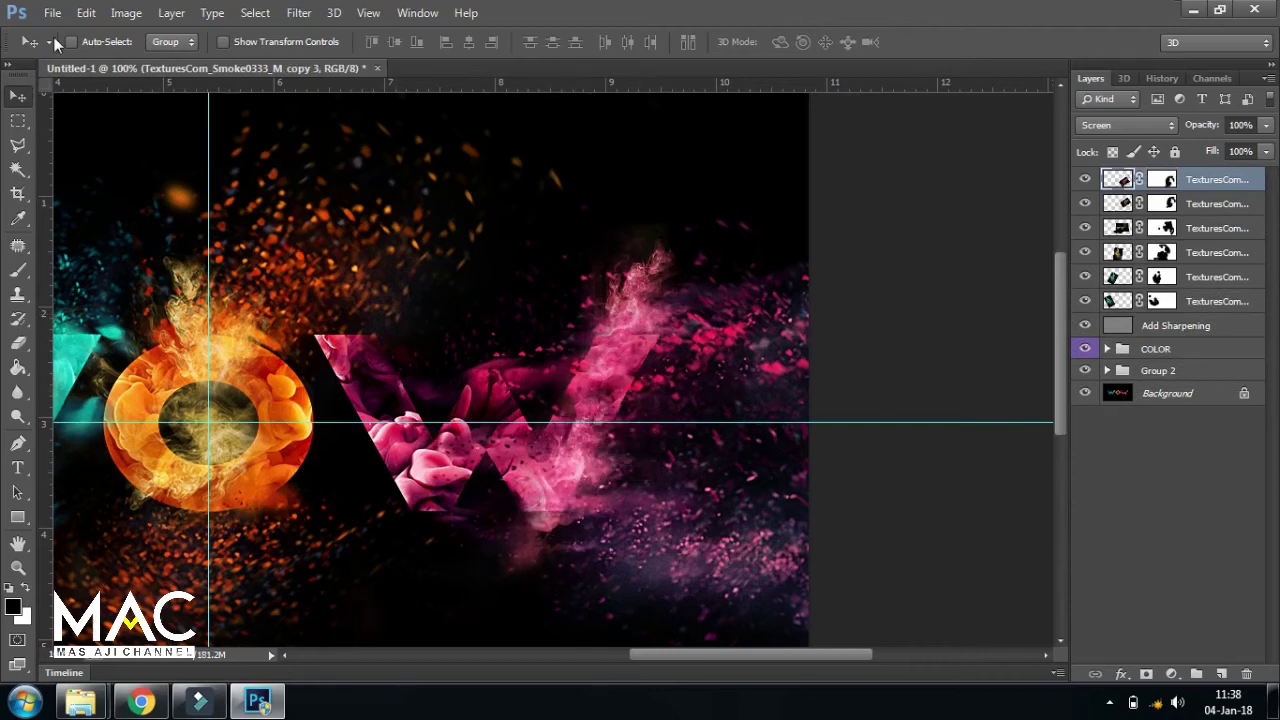
{"action": "key", "text": "ctrl+minus"}
Step: Rotate the copy to 120.22°, scale it to 84.07%, and place it over the W's right half
{"action": "key", "text": "ctrl+t"}
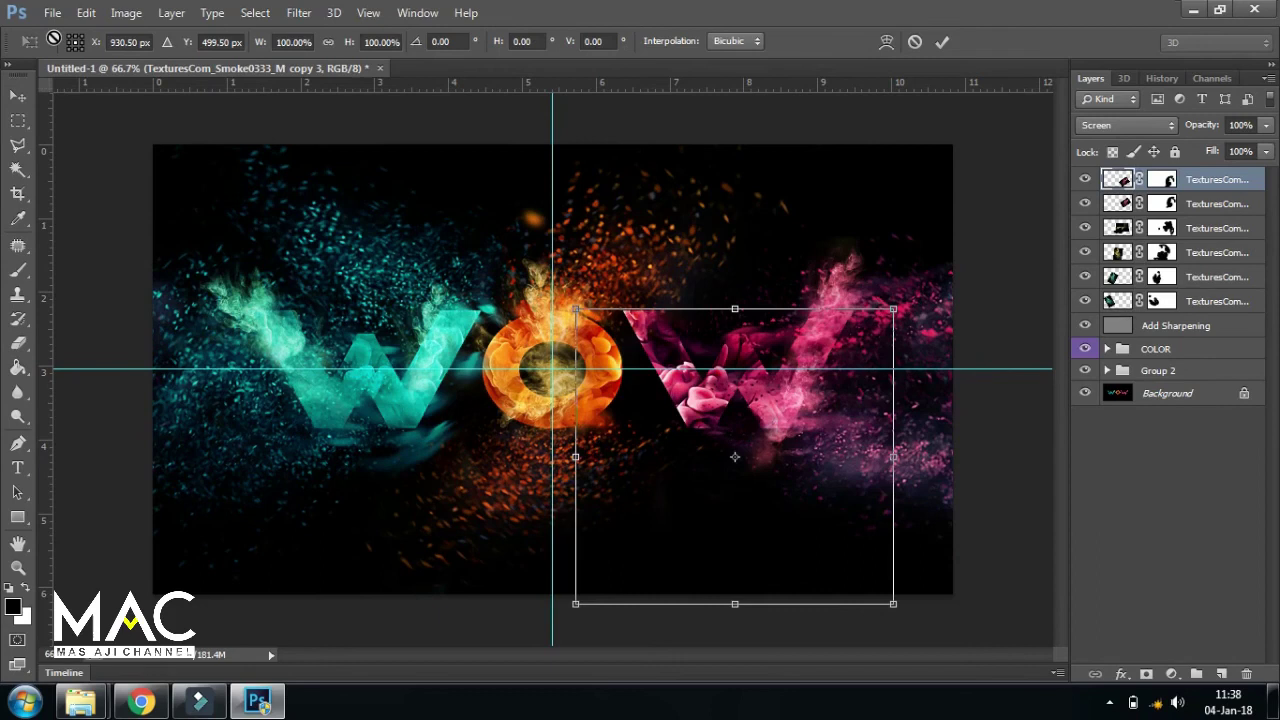
{"action": "left_click_drag", "start_coordinate": [920, 314], "coordinate": [830, 407]}
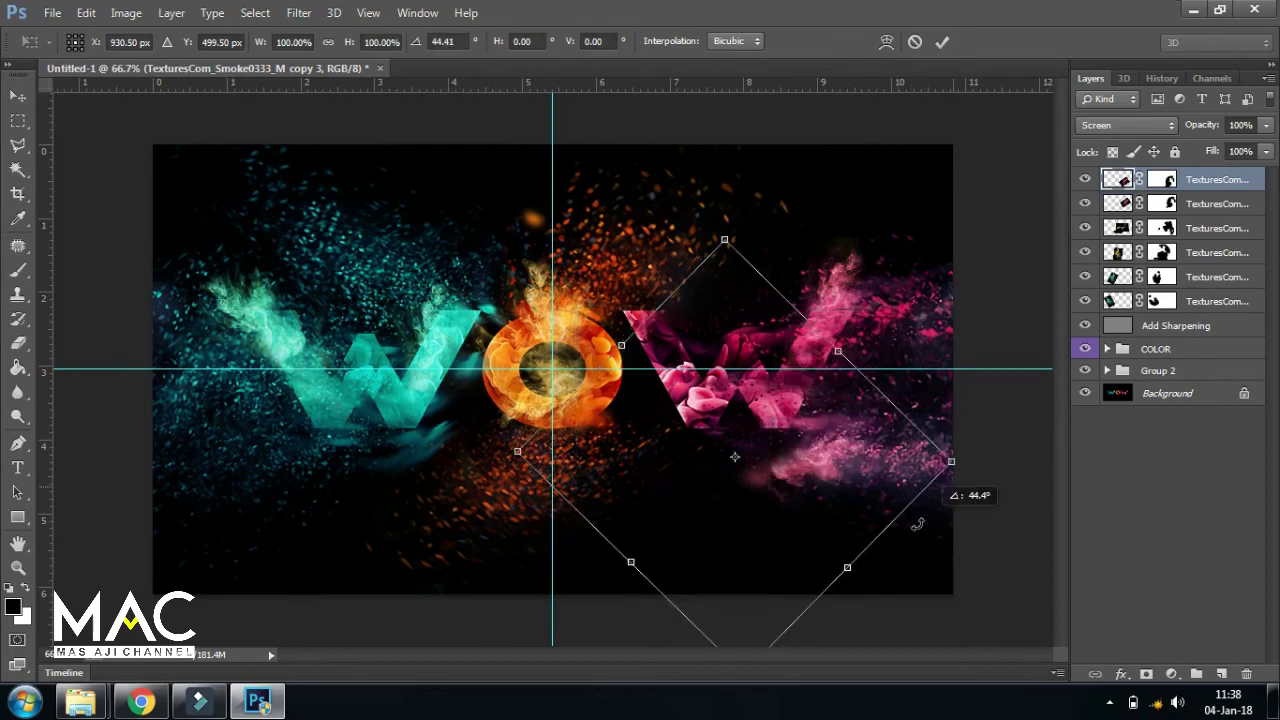
{"action": "mouse_move", "coordinate": [816, 509]}
{"action": "left_mouse_down"}
{"action": "mouse_move", "coordinate": [818, 385]}
{"action": "mouse_move", "coordinate": [809, 391]}
{"action": "left_mouse_up"}
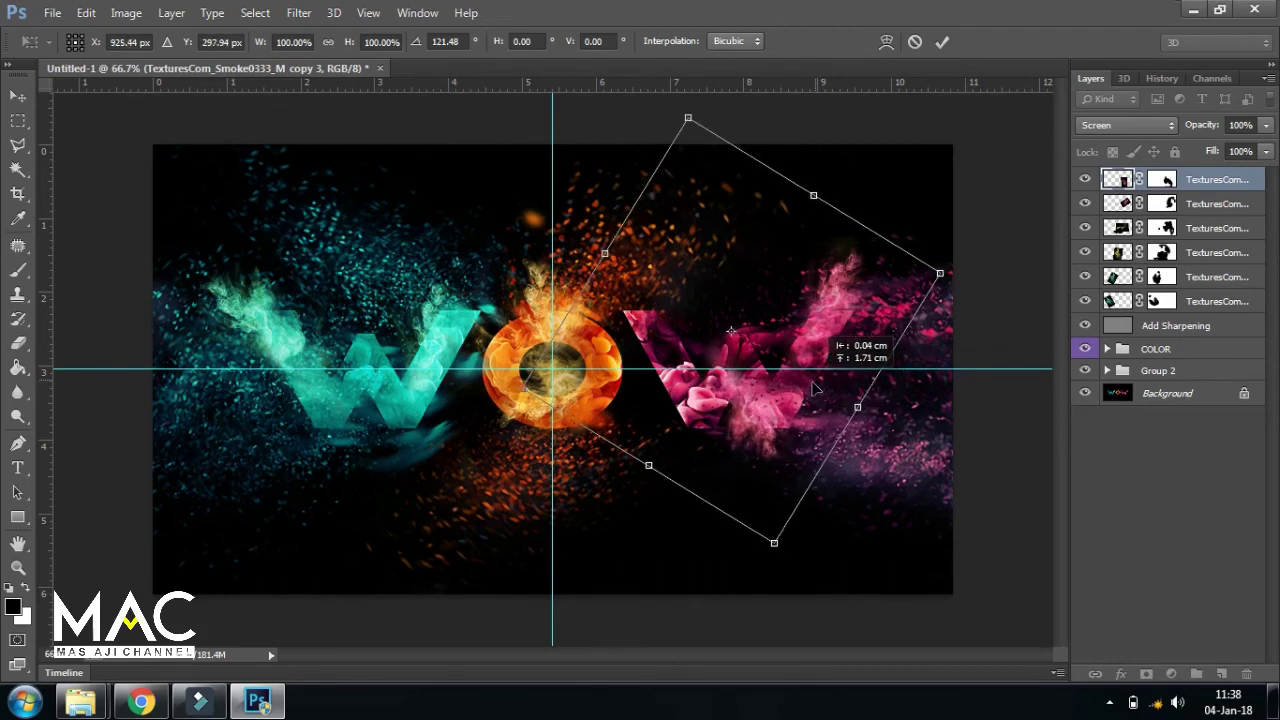
{"action": "left_click_drag", "start_coordinate": [790, 443], "coordinate": [839, 434]}
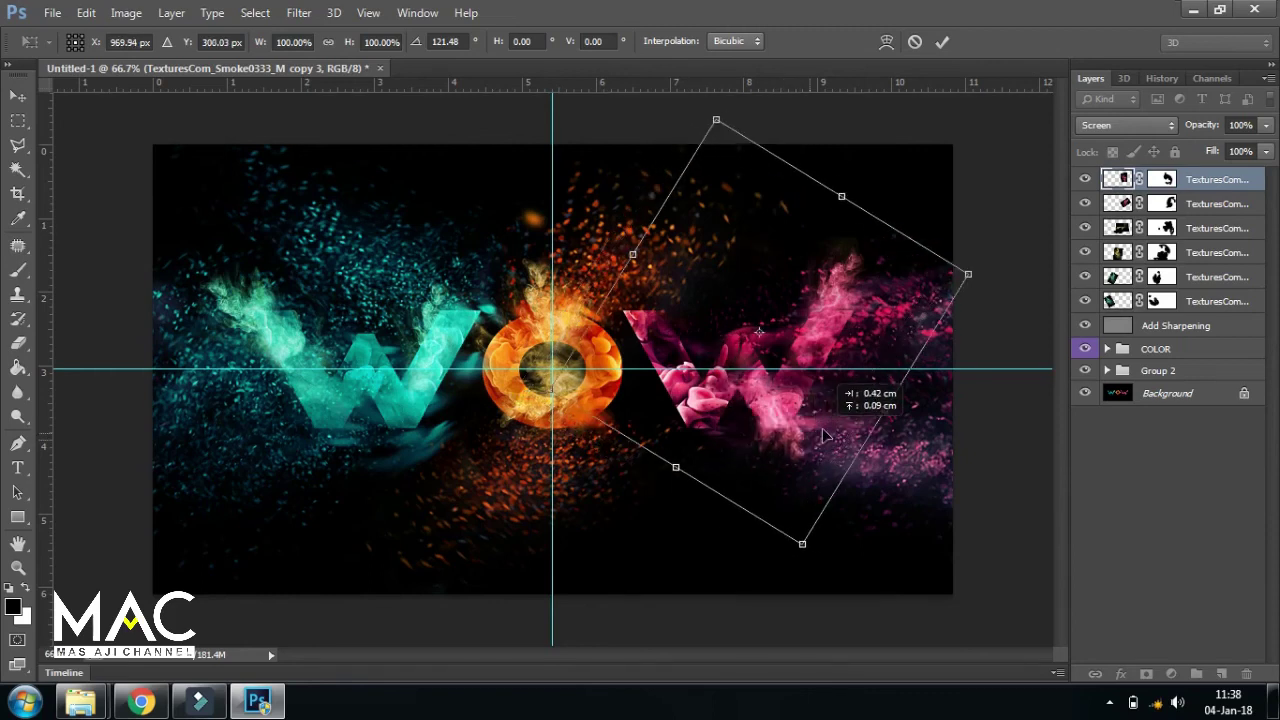
{"action": "left_click_drag", "start_coordinate": [885, 521], "coordinate": [888, 516]}
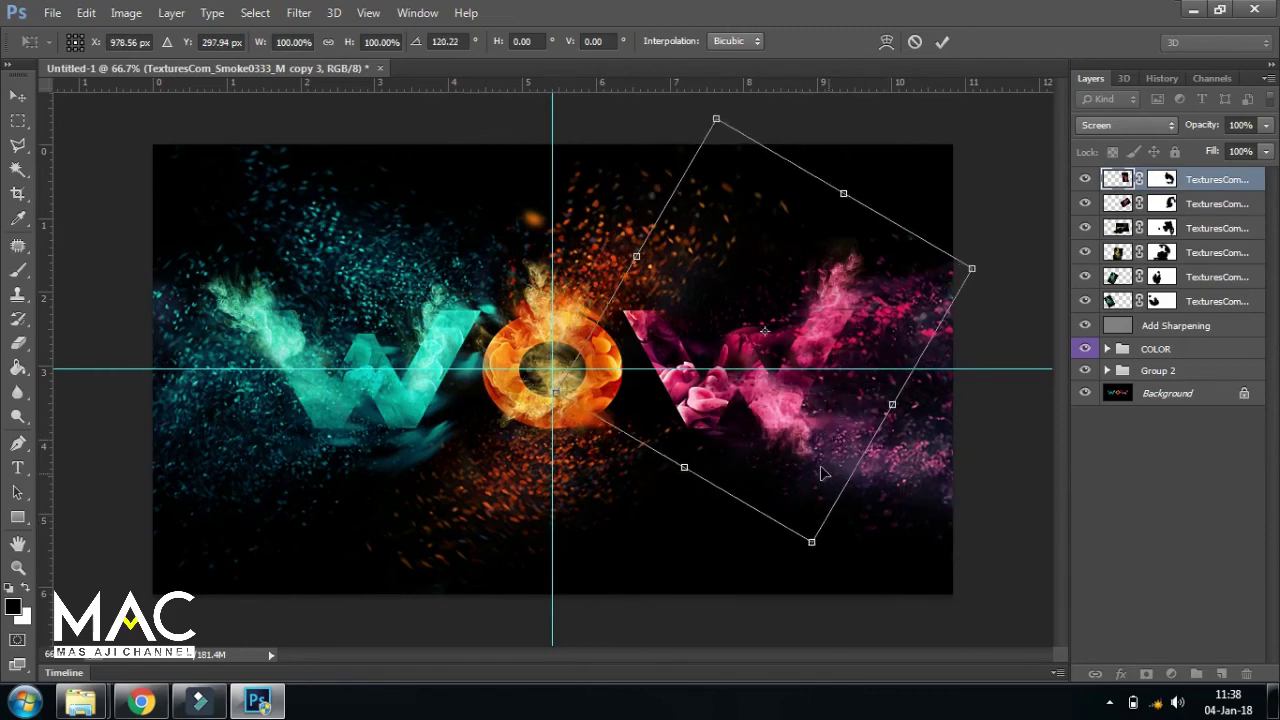
{"action": "left_click_drag", "start_coordinate": [822, 474], "coordinate": [824, 468]}
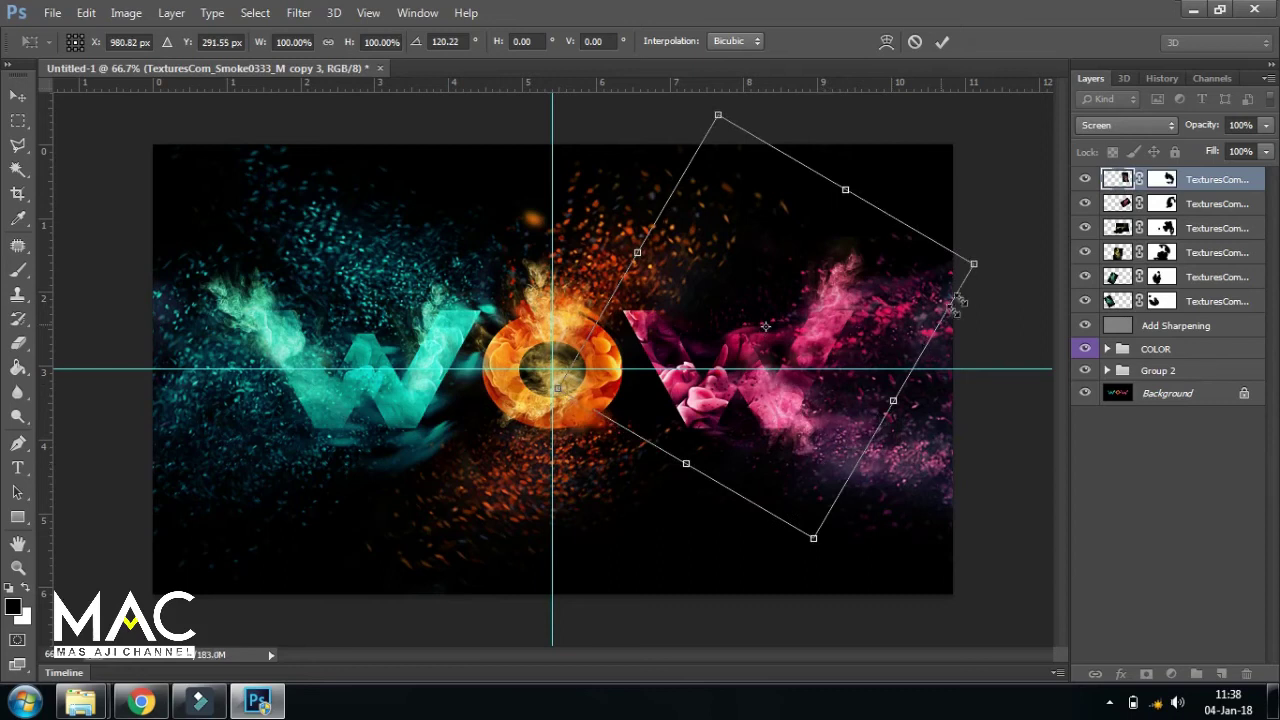
{"action": "left_click_drag", "start_coordinate": [977, 266], "coordinate": [908, 272]}
{"action": "left_click_drag", "start_coordinate": [794, 391], "coordinate": [826, 408]}
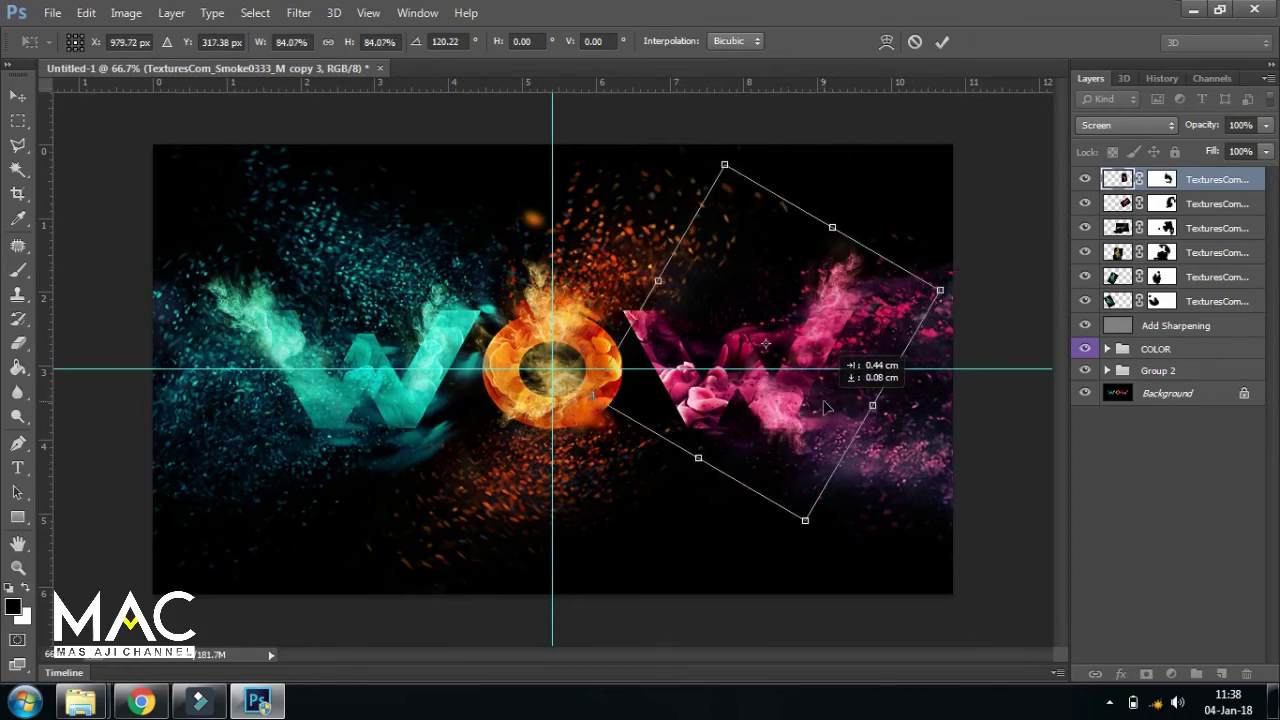
{"action": "key", "text": "Return"}
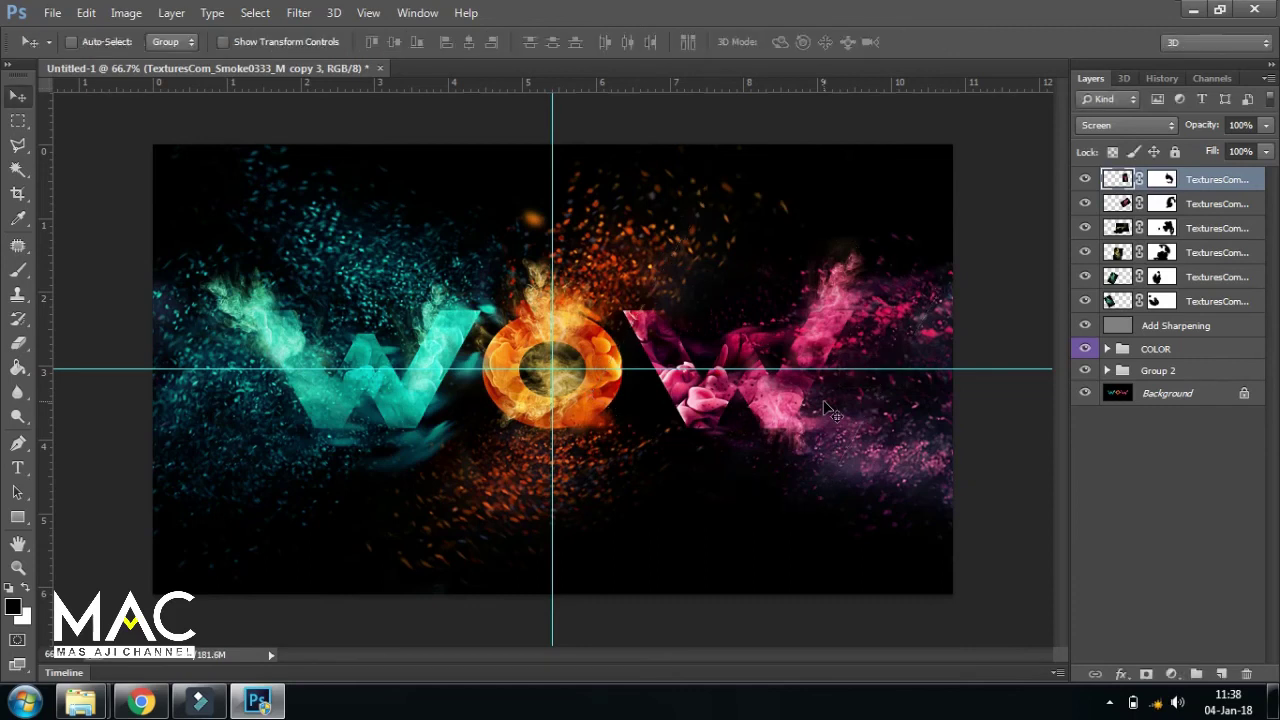
Step: Paint the copy's mask black over the flowers, then fade right-edge particles at 75% brush opacity
{"action": "key", "text": "ctrl+plus"}
{"action": "left_click_drag", "start_coordinate": [817, 456], "coordinate": [697, 472]}
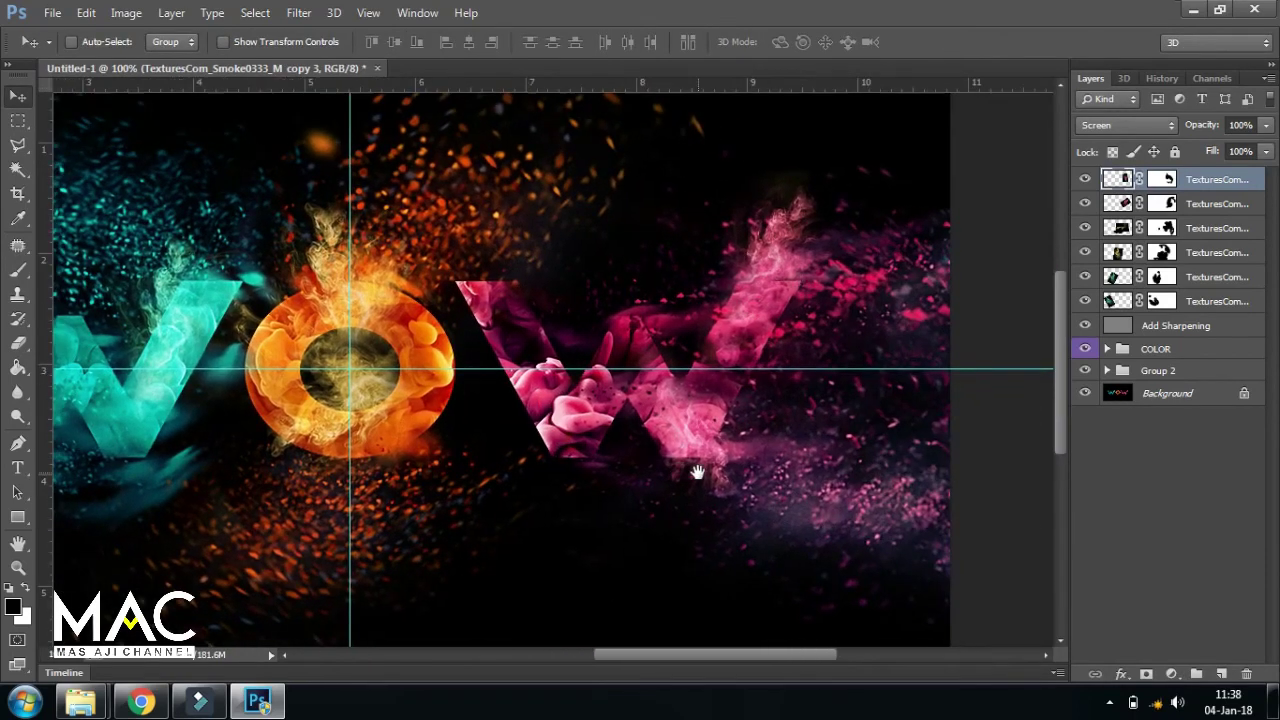
{"action": "left_click", "coordinate": [1162, 179]}
{"action": "key", "text": "b"}
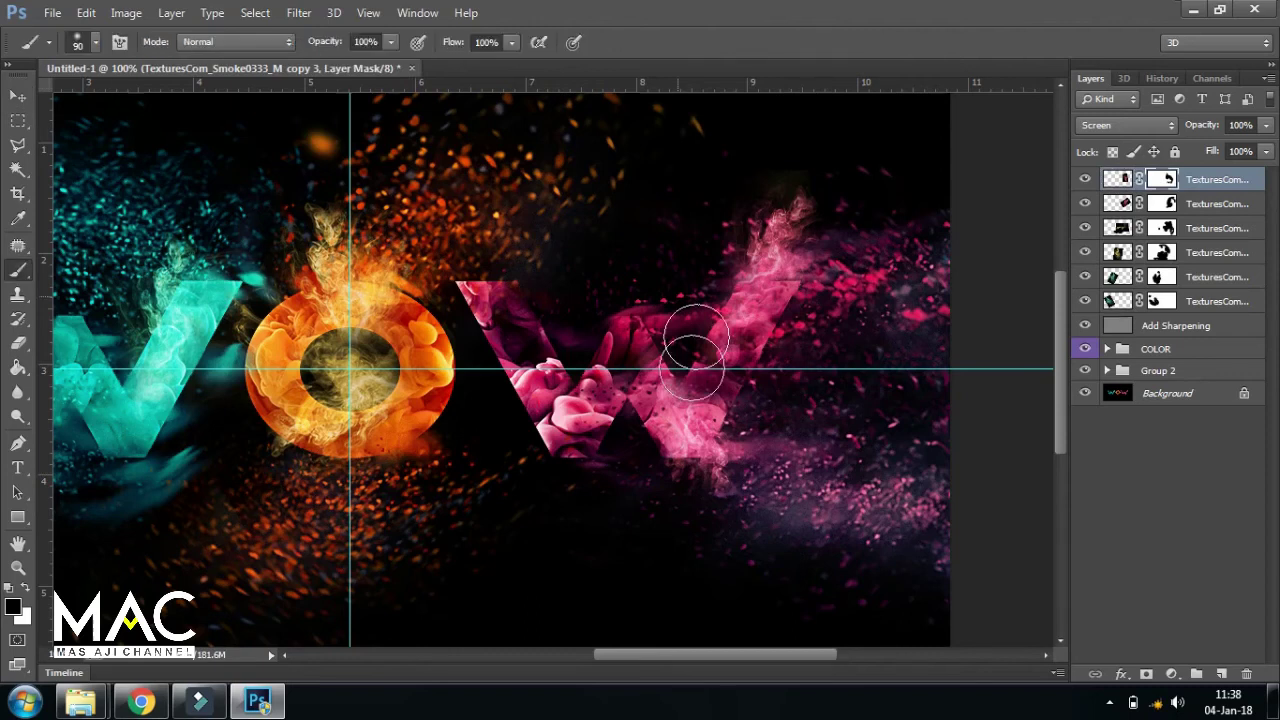
{"action": "left_click_drag", "start_coordinate": [614, 428], "coordinate": [657, 357]}
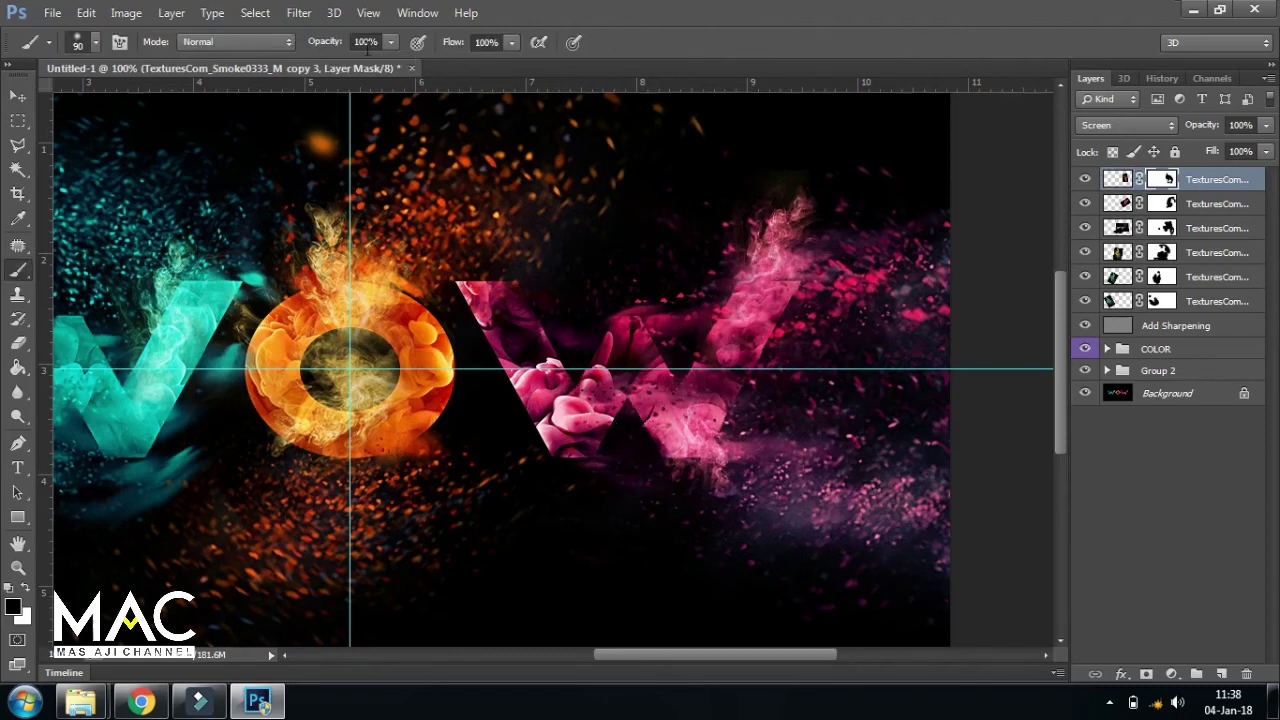
{"action": "type", "text": "75"}
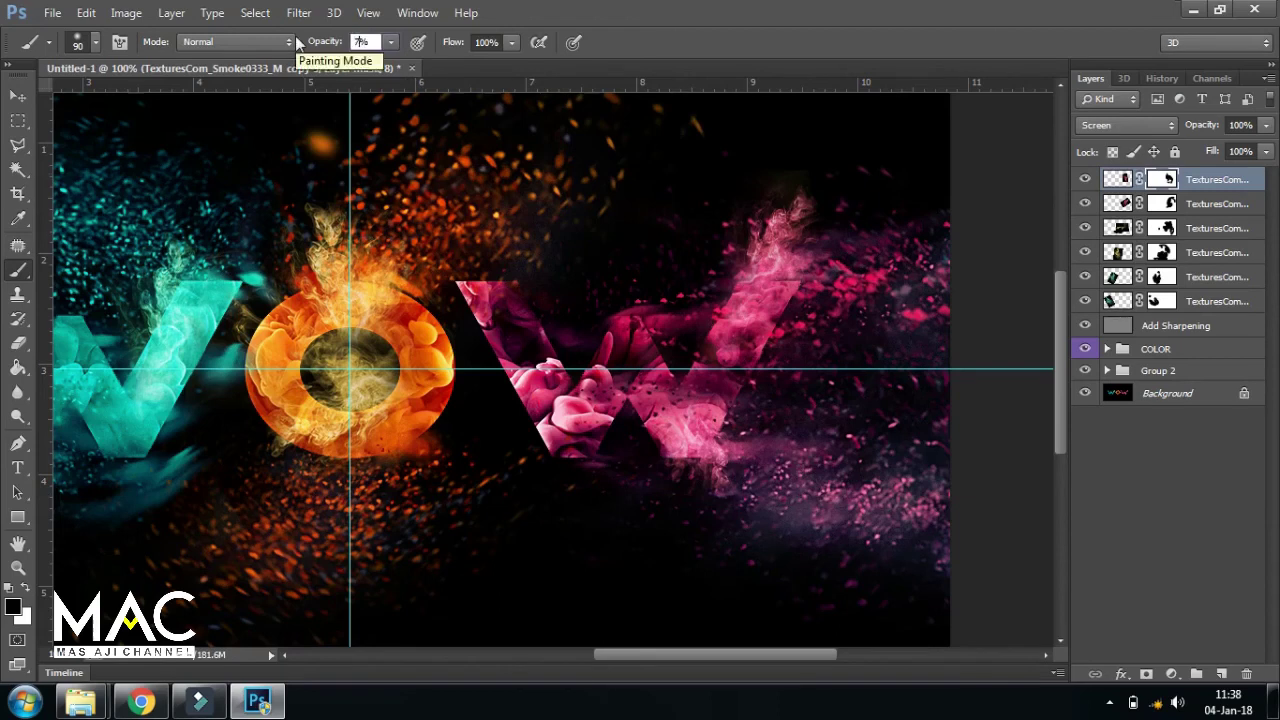
{"action": "key", "text": "Return"}
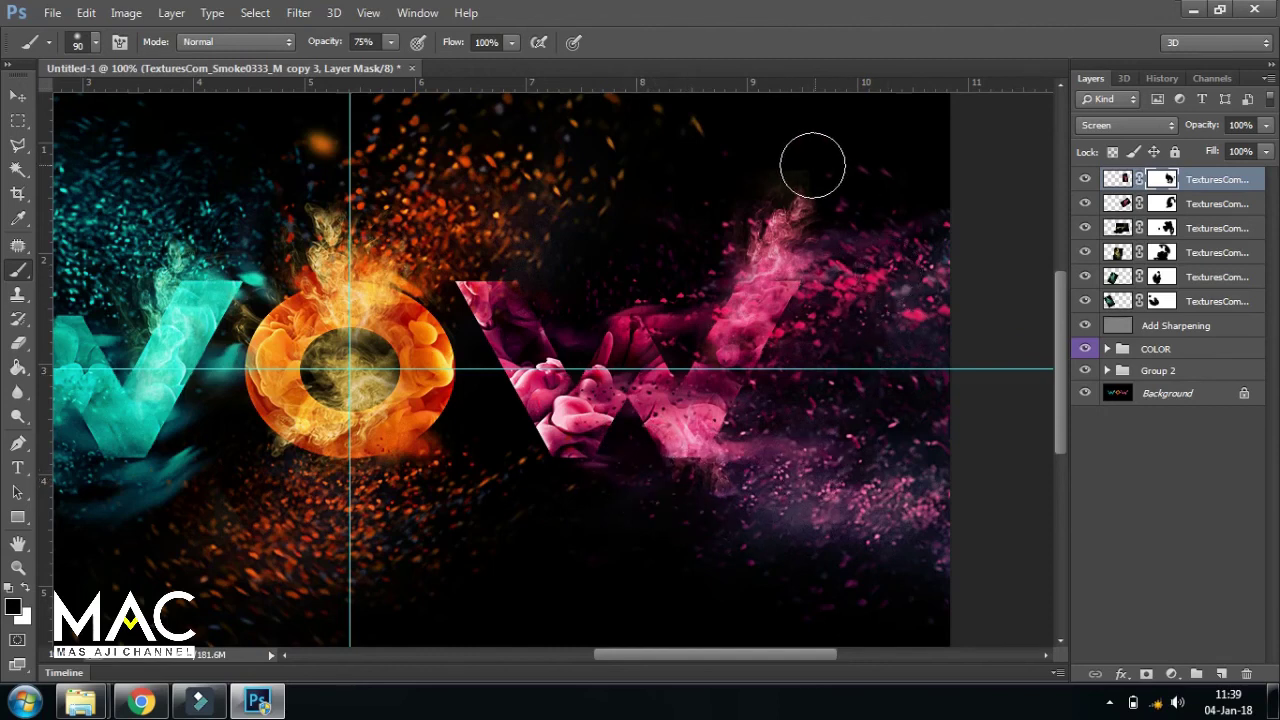
{"action": "left_click_drag", "start_coordinate": [894, 297], "coordinate": [937, 306]}
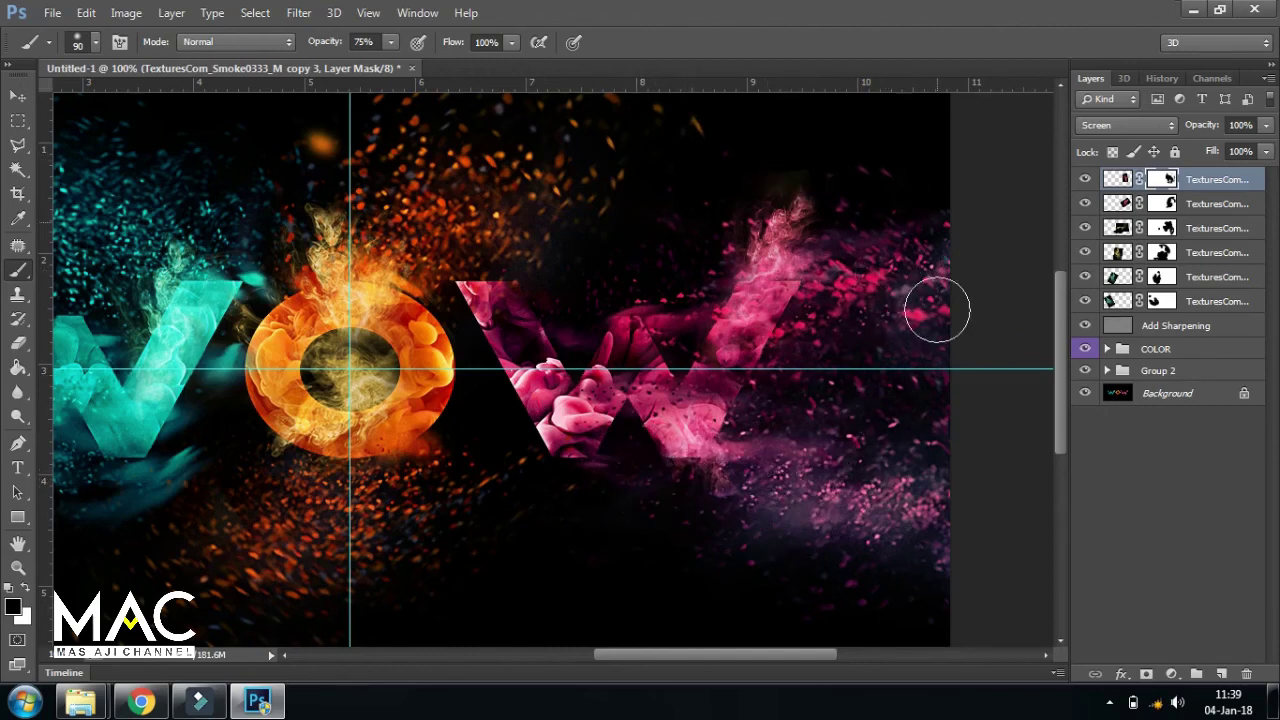
Step: Remove the vertical and horizontal guides from the canvas
{"action": "key", "text": "ctrl+minus"}
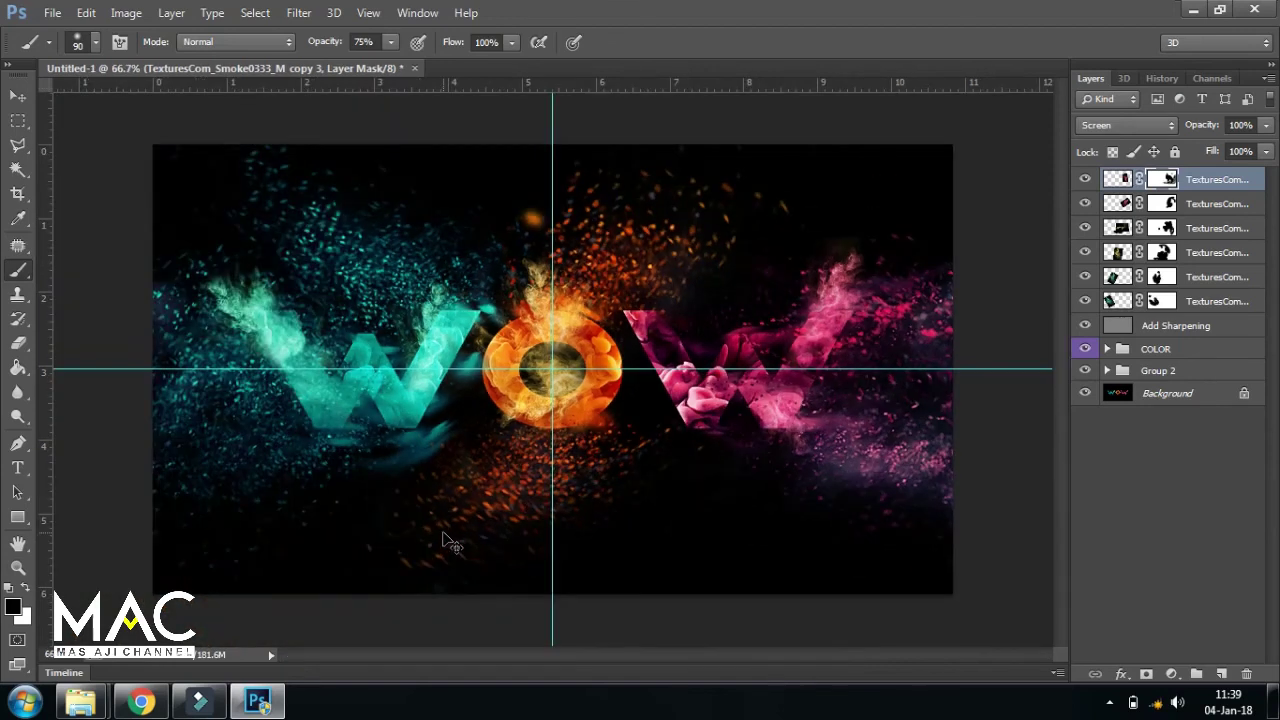
{"action": "left_click", "coordinate": [10, 95]}
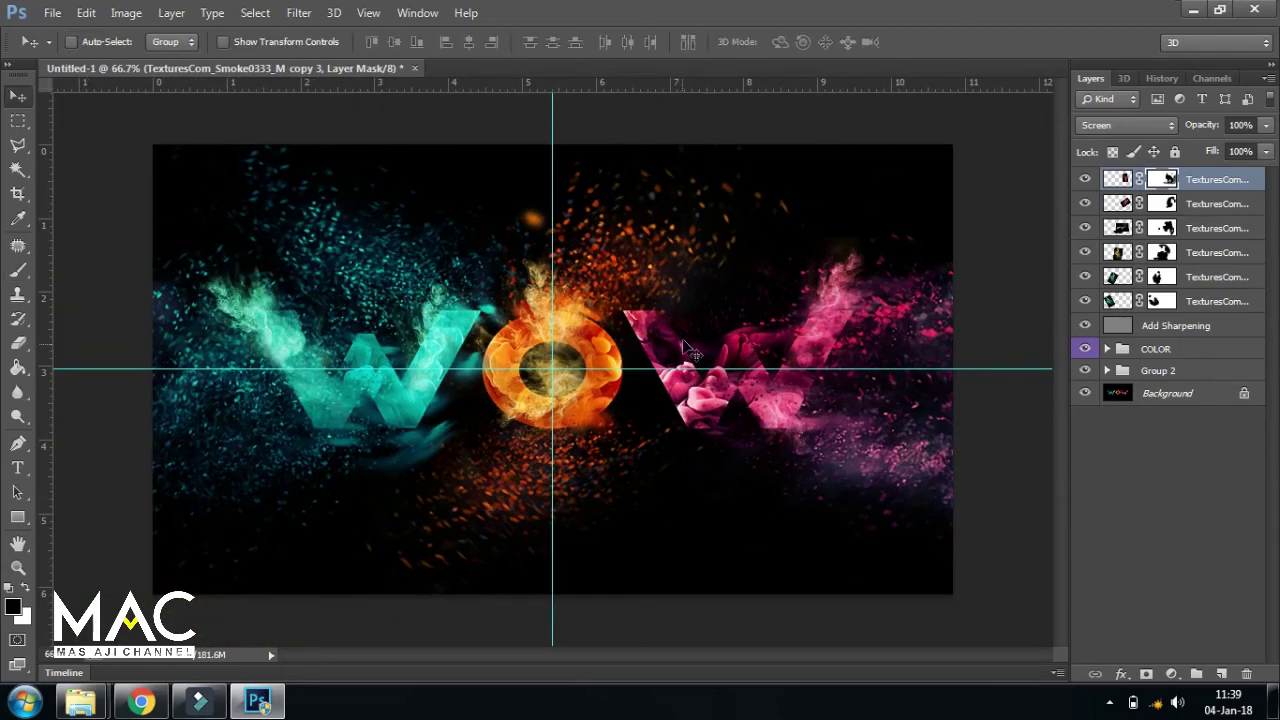
{"action": "left_click_drag", "start_coordinate": [553, 325], "coordinate": [45, 312]}
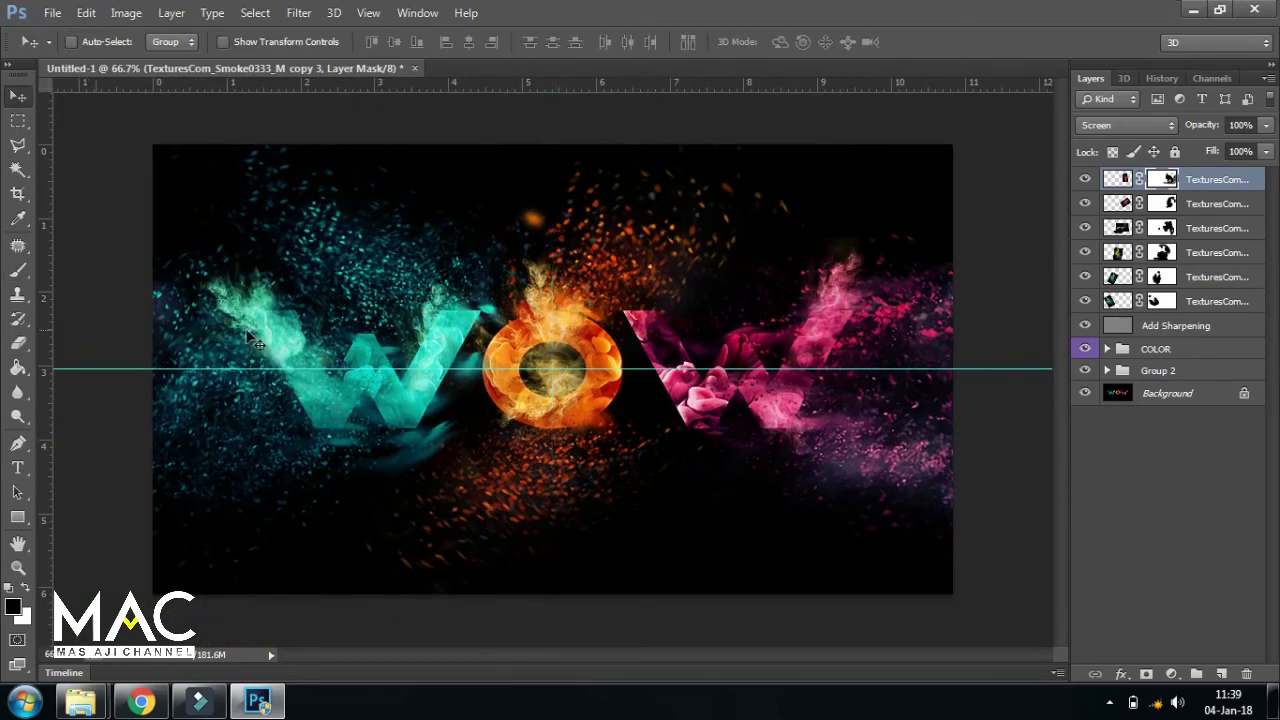
{"action": "left_click_drag", "start_coordinate": [562, 370], "coordinate": [620, 72]}
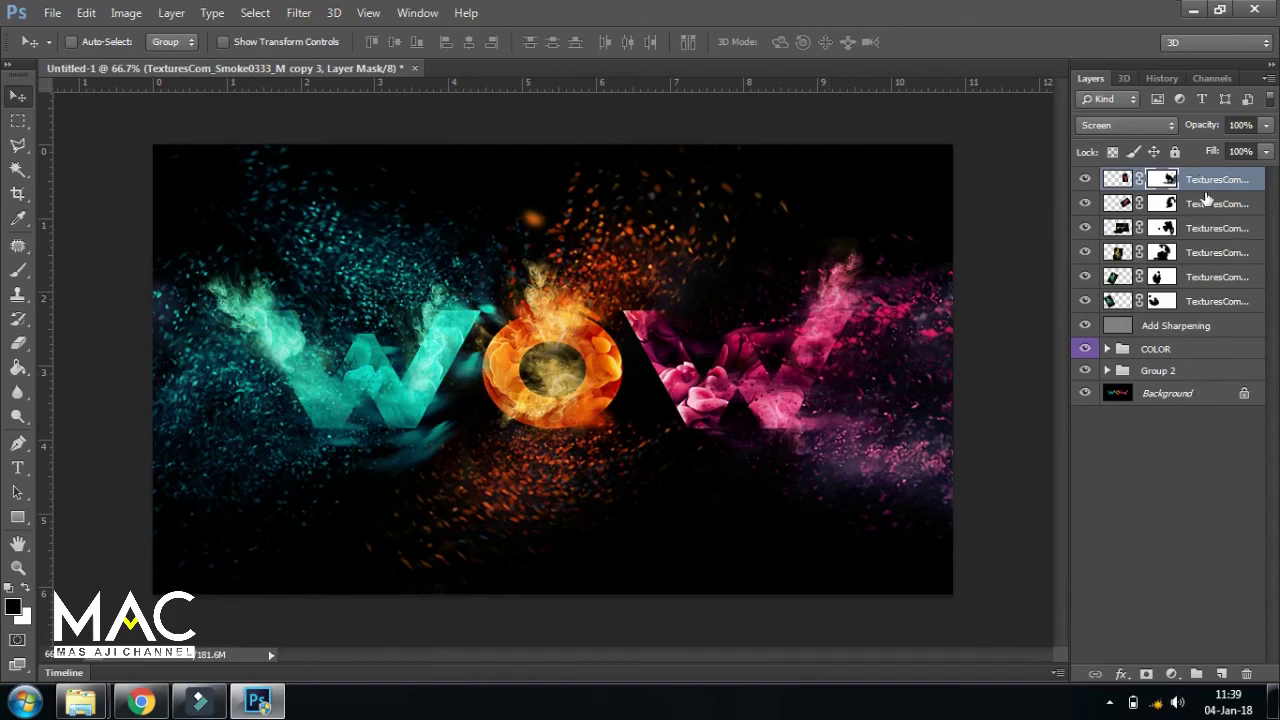
Step: Group the six TexturesCom layers into a new group named 'Smoke'
{"action": "left_click", "coordinate": [1200, 303], "text": "shift"}
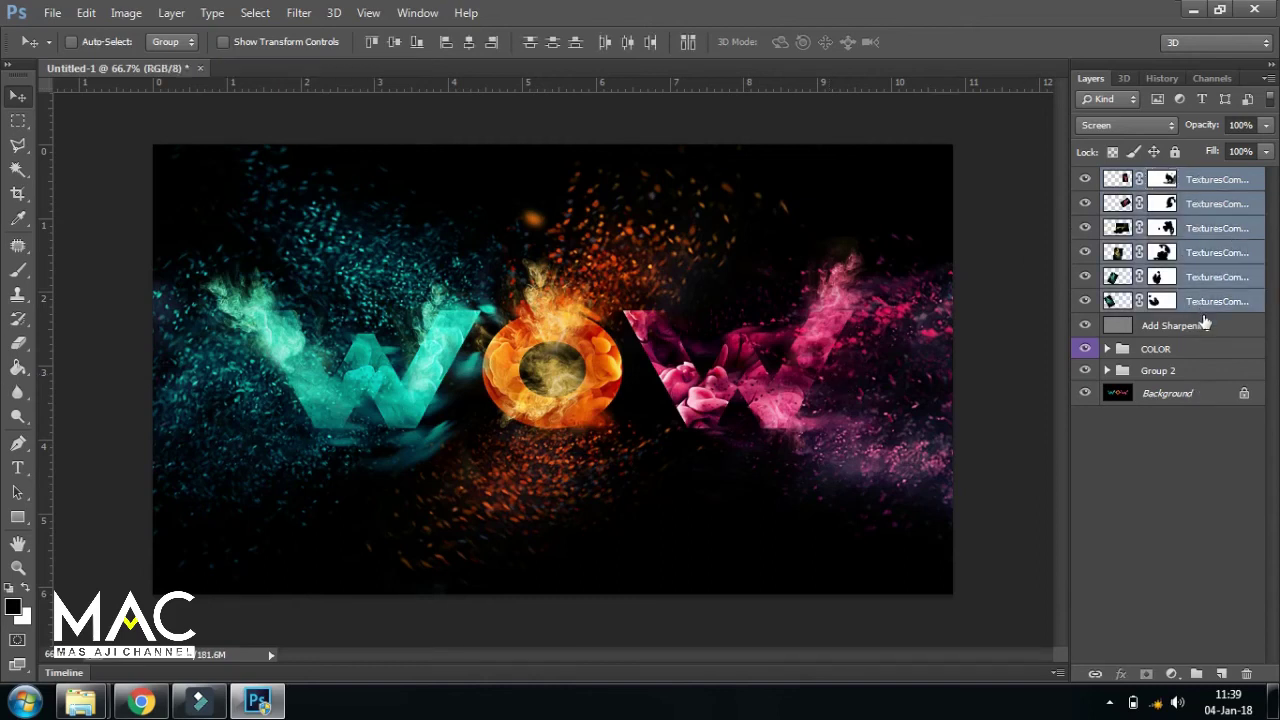
{"action": "left_click_drag", "start_coordinate": [1205, 323], "coordinate": [1196, 673]}
{"action": "double_click", "coordinate": [1155, 179]}
{"action": "type", "text": "Smoke"}
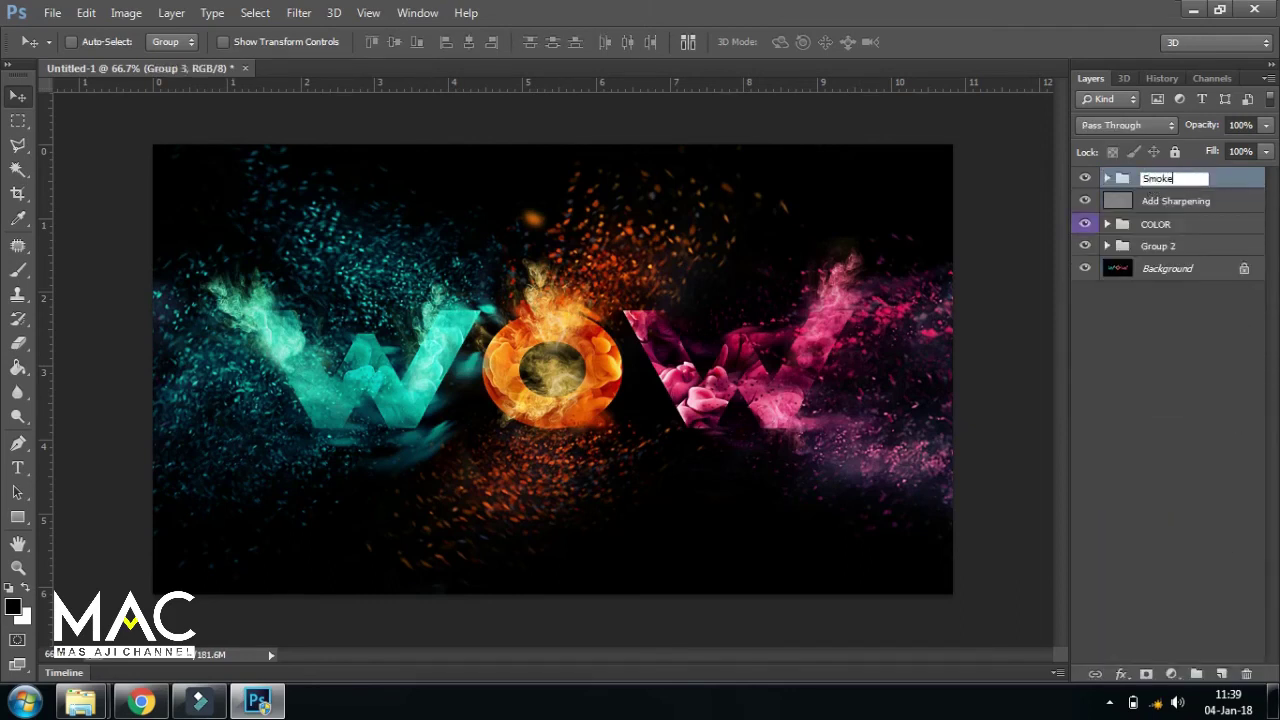
{"action": "key", "text": "Return"}
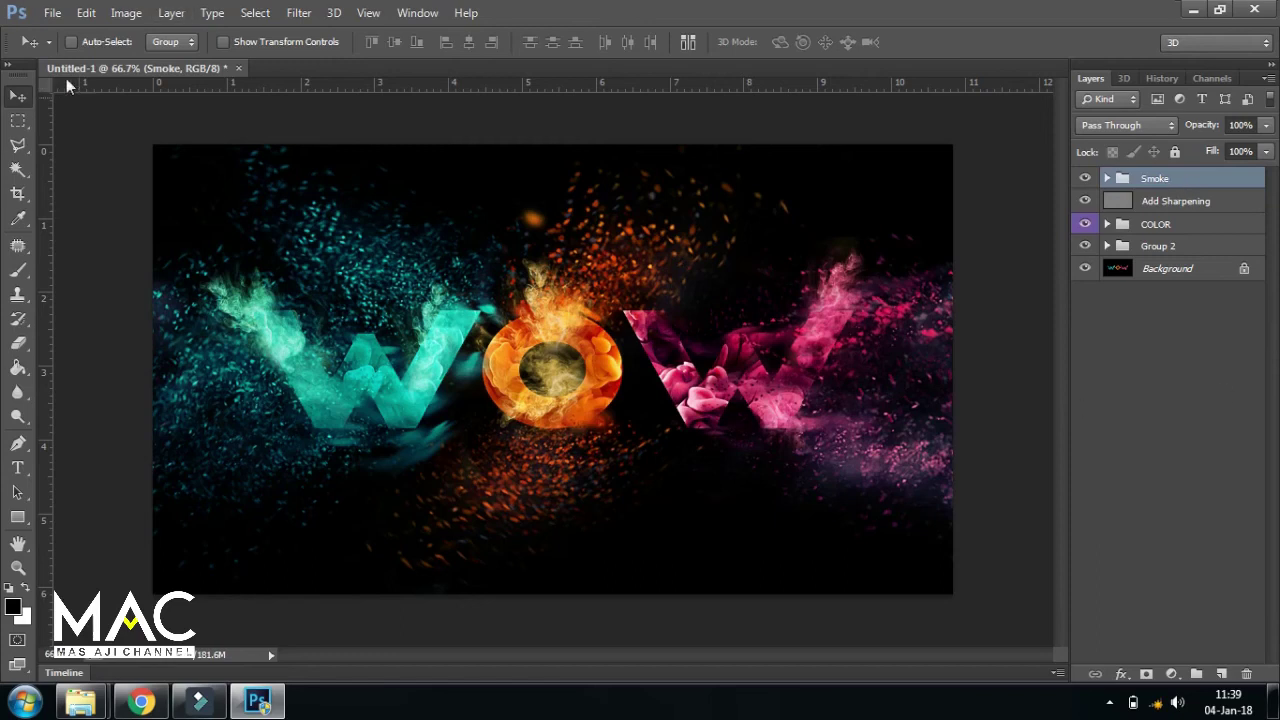
{"action": "left_click", "coordinate": [52, 12]}
Step: Place the Teton-Mtn mountain photo into the document
{"action": "left_click", "coordinate": [117, 266]}
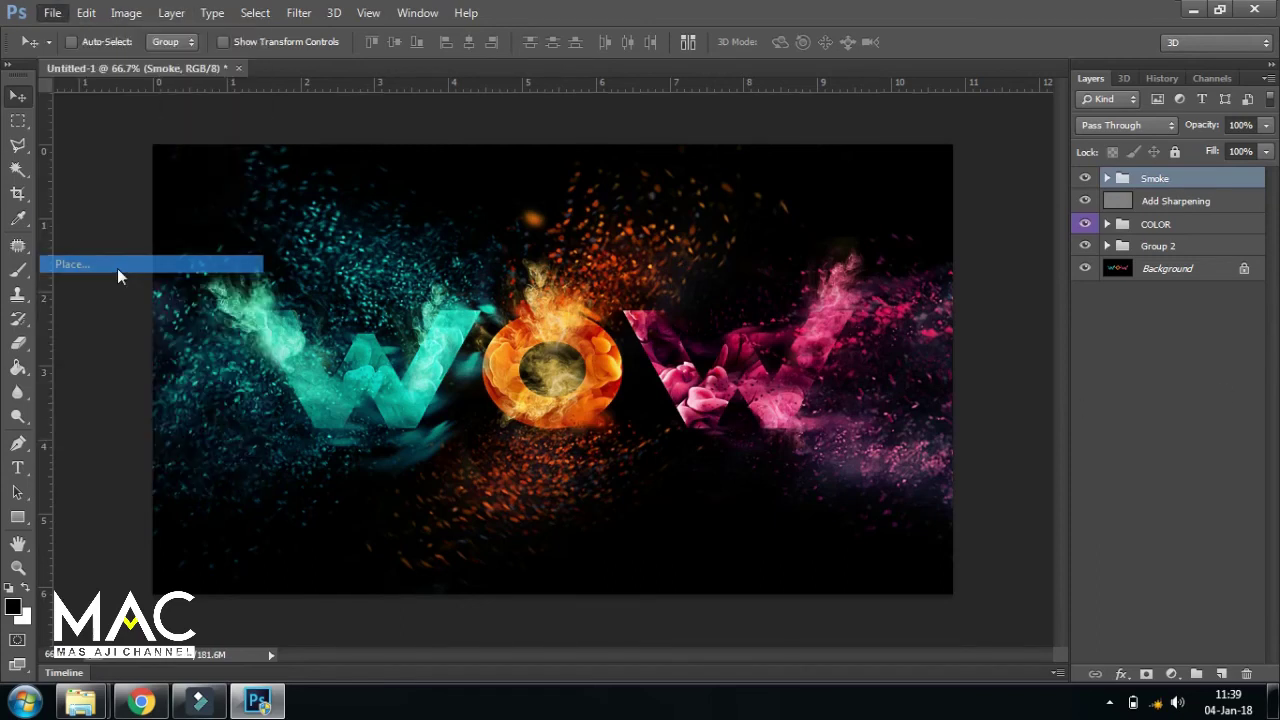
{"action": "left_click", "coordinate": [457, 340]}
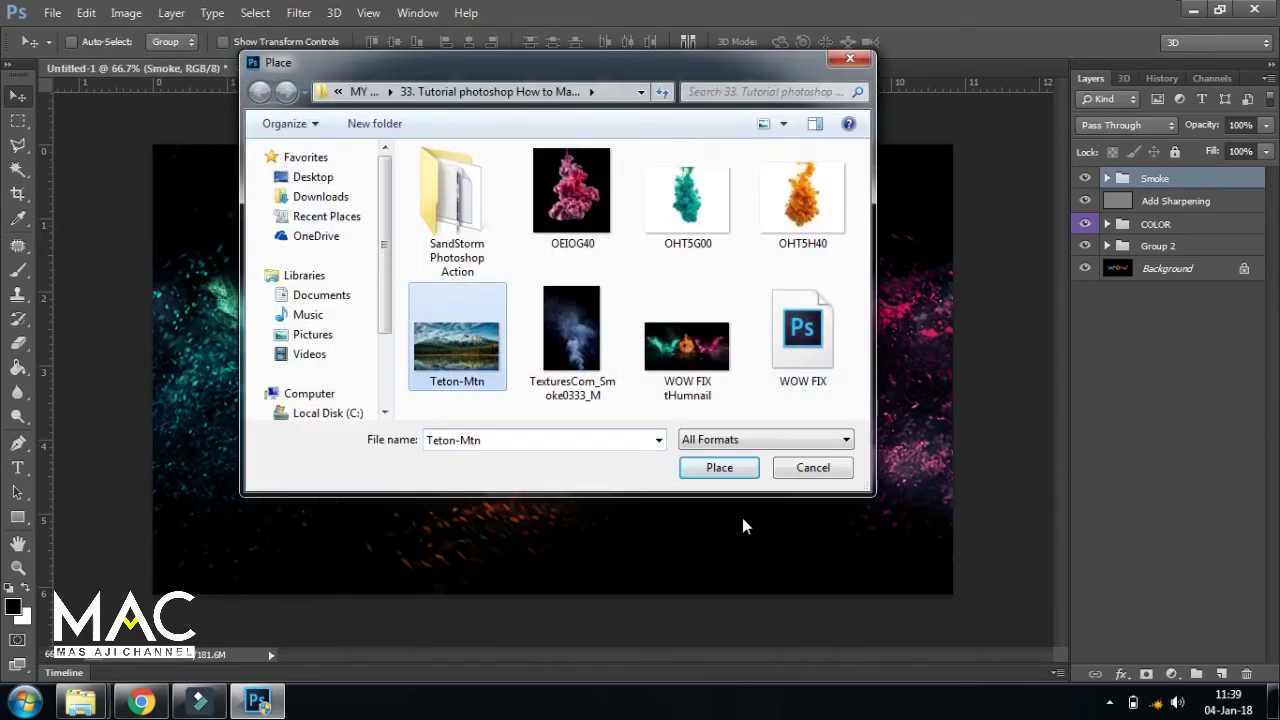
{"action": "left_click", "coordinate": [722, 468]}
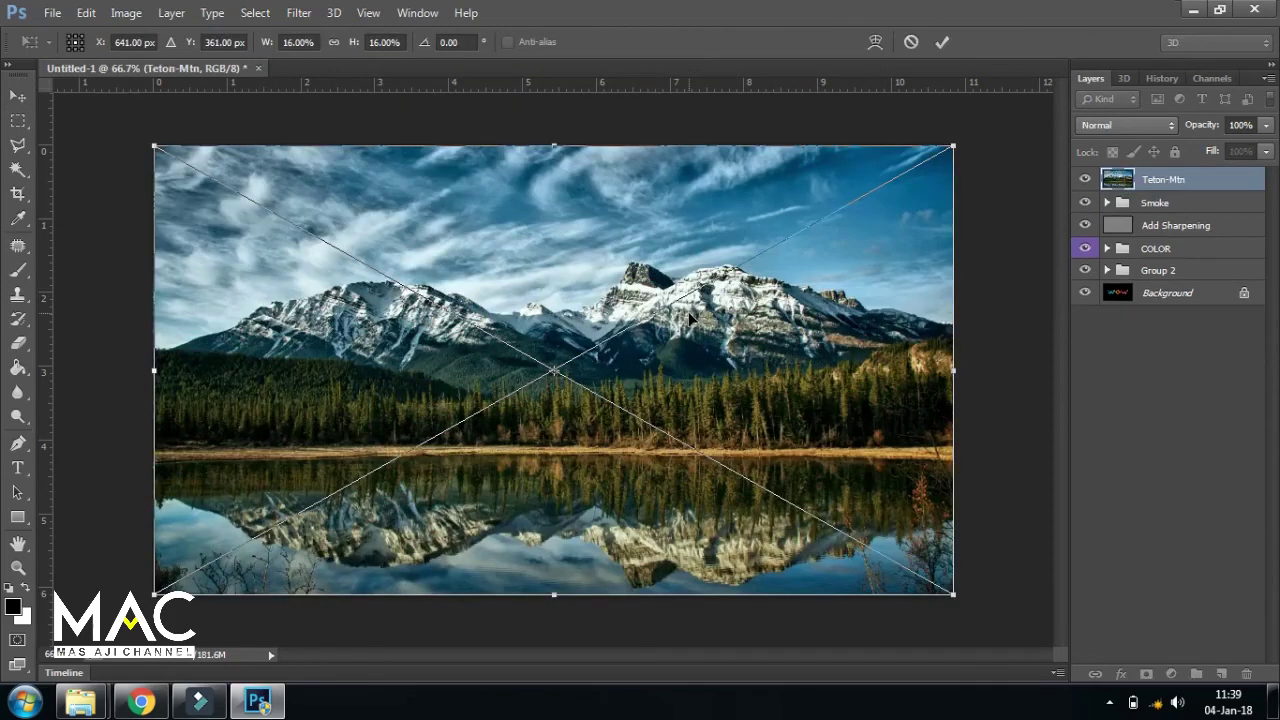
{"action": "key", "text": "Return"}
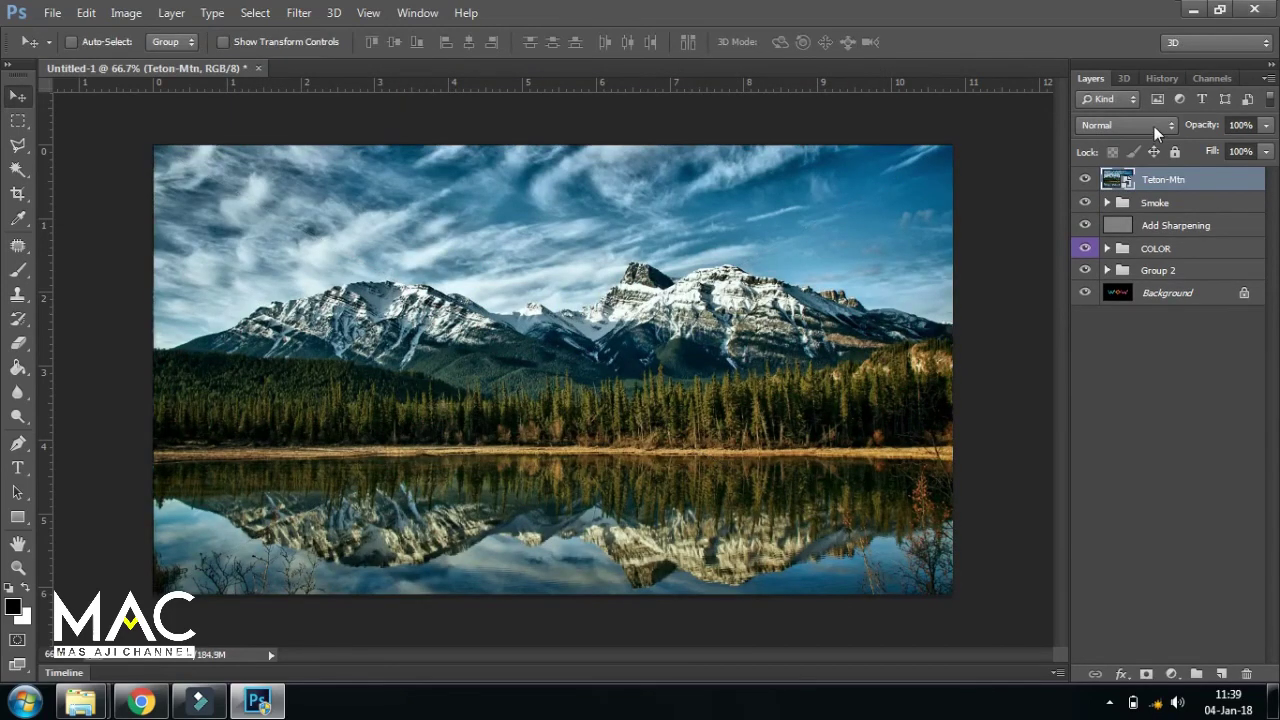
Step: Blend the mountain photo as Soft Light at 75% opacity and shift it slightly down
{"action": "left_click", "coordinate": [1154, 126]}
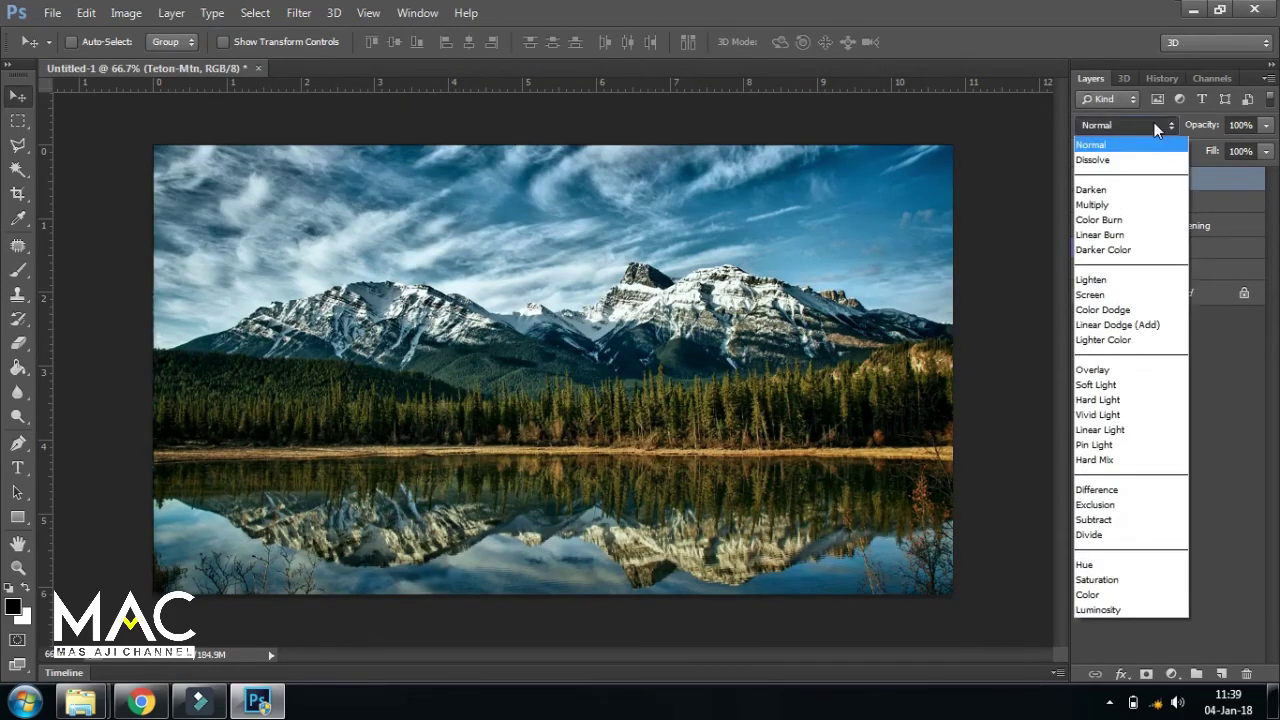
{"action": "left_click", "coordinate": [1113, 386]}
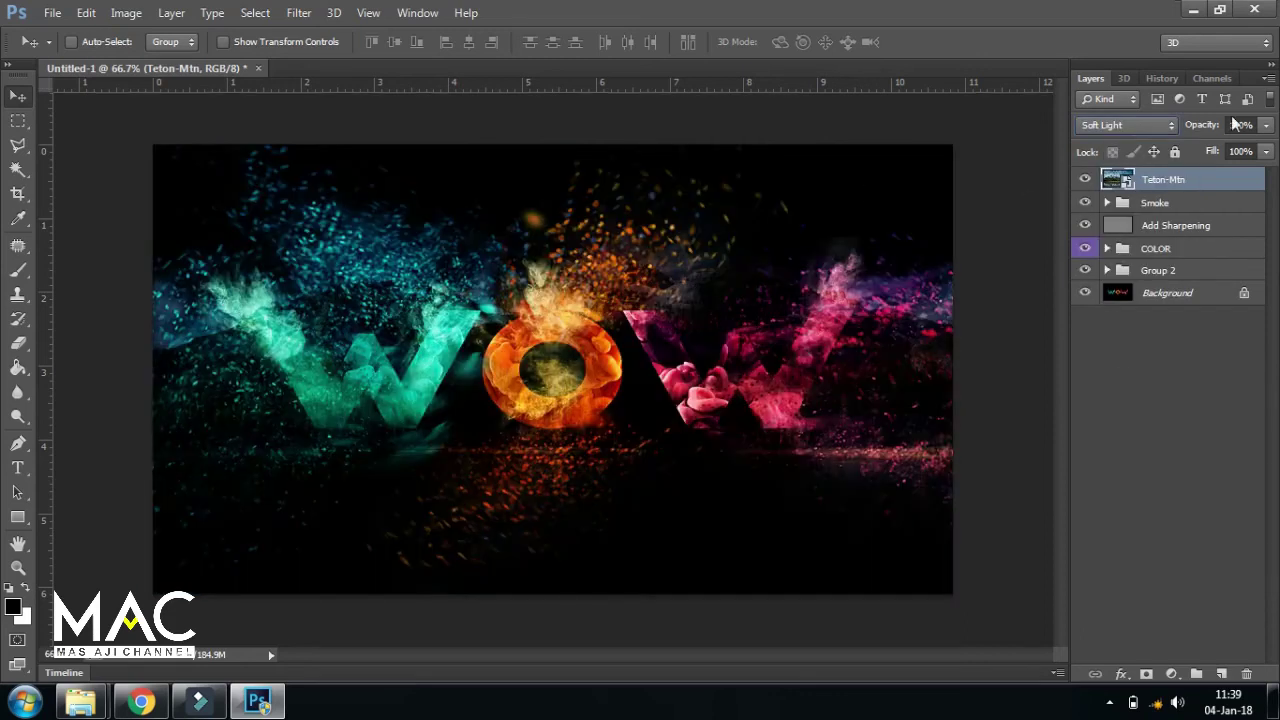
{"action": "type", "text": "75"}
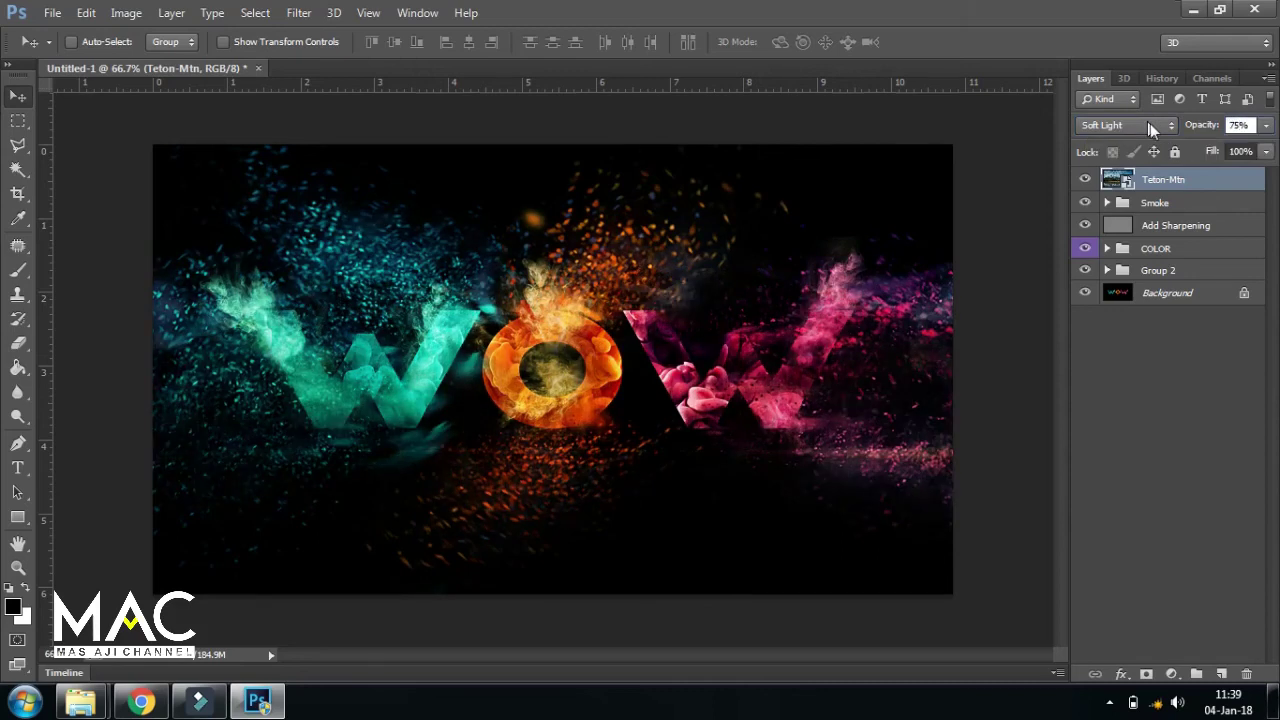
{"action": "mouse_move", "coordinate": [578, 358]}
{"action": "left_mouse_down"}
{"action": "mouse_move", "coordinate": [582, 394]}
{"action": "mouse_move", "coordinate": [588, 241]}
{"action": "left_mouse_up"}
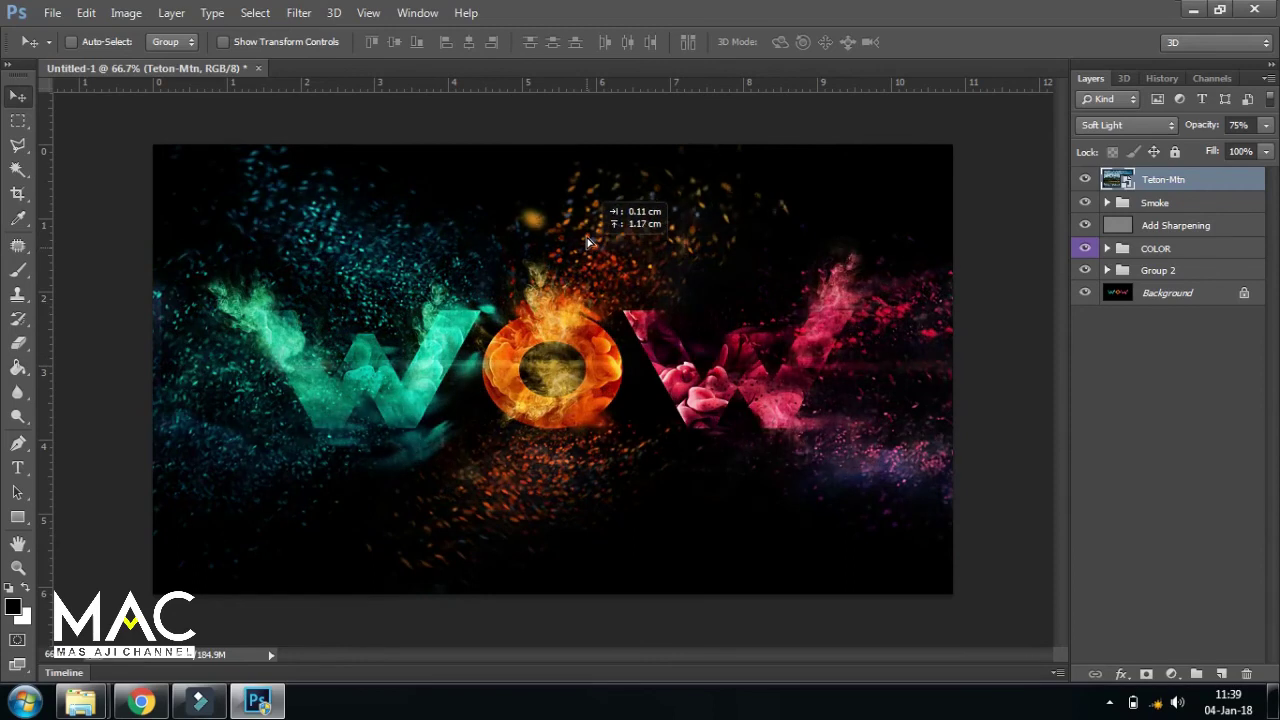
{"action": "mouse_move", "coordinate": [588, 241]}
{"action": "left_mouse_down"}
{"action": "mouse_move", "coordinate": [587, 397]}
{"action": "mouse_move", "coordinate": [620, 436]}
{"action": "mouse_move", "coordinate": [620, 361]}
{"action": "left_mouse_up"}
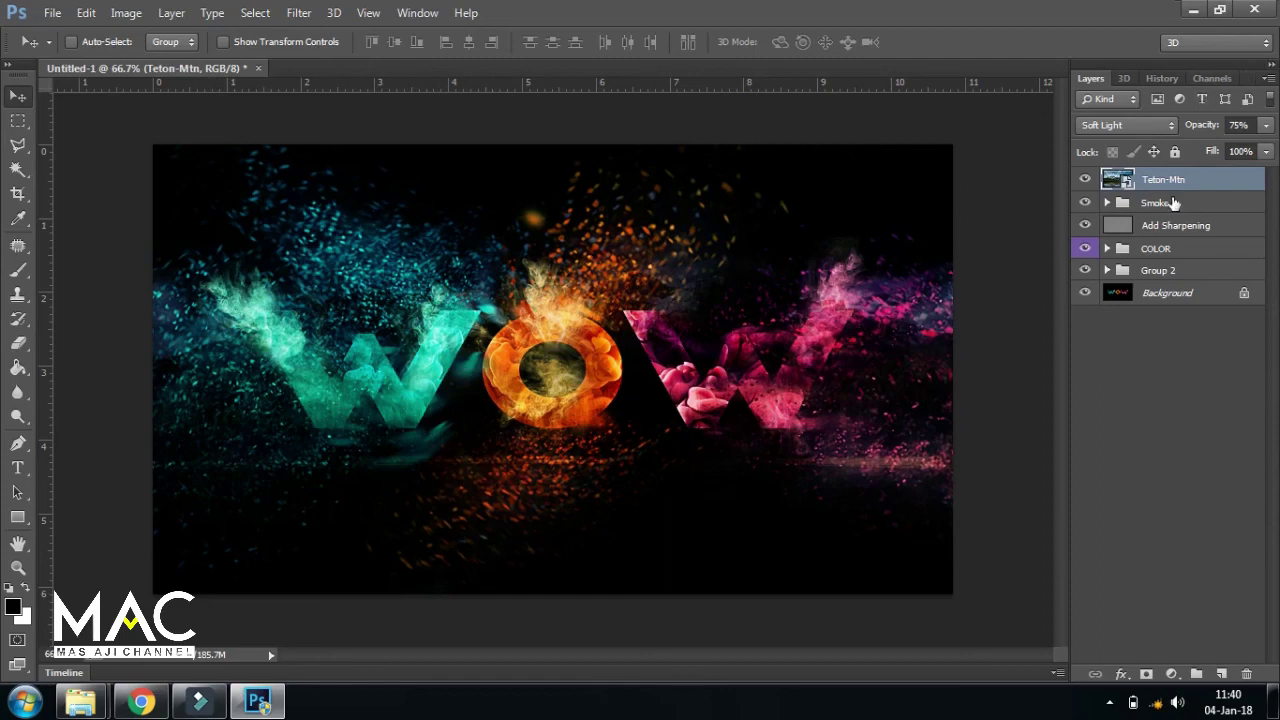
Step: Add a layer mask to the Teton-Mtn overlay and brush black along the lower canvas
{"action": "left_click", "coordinate": [1146, 674]}
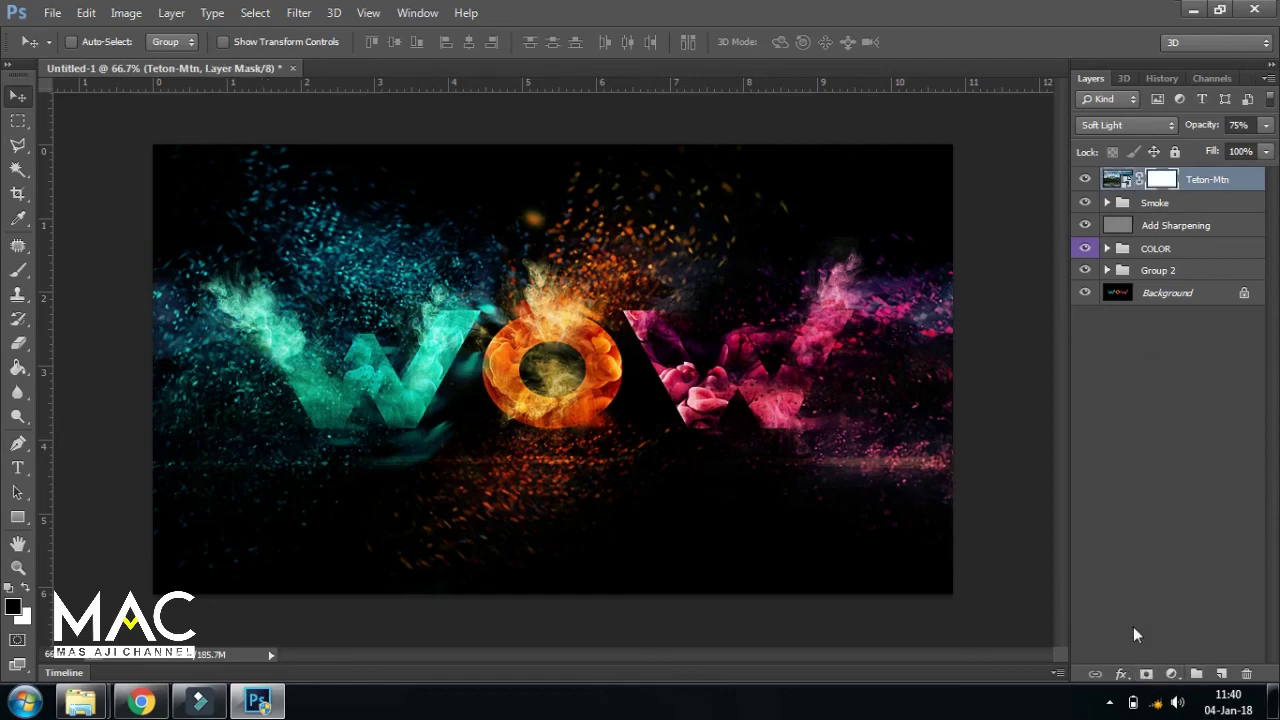
{"action": "left_click", "coordinate": [18, 271]}
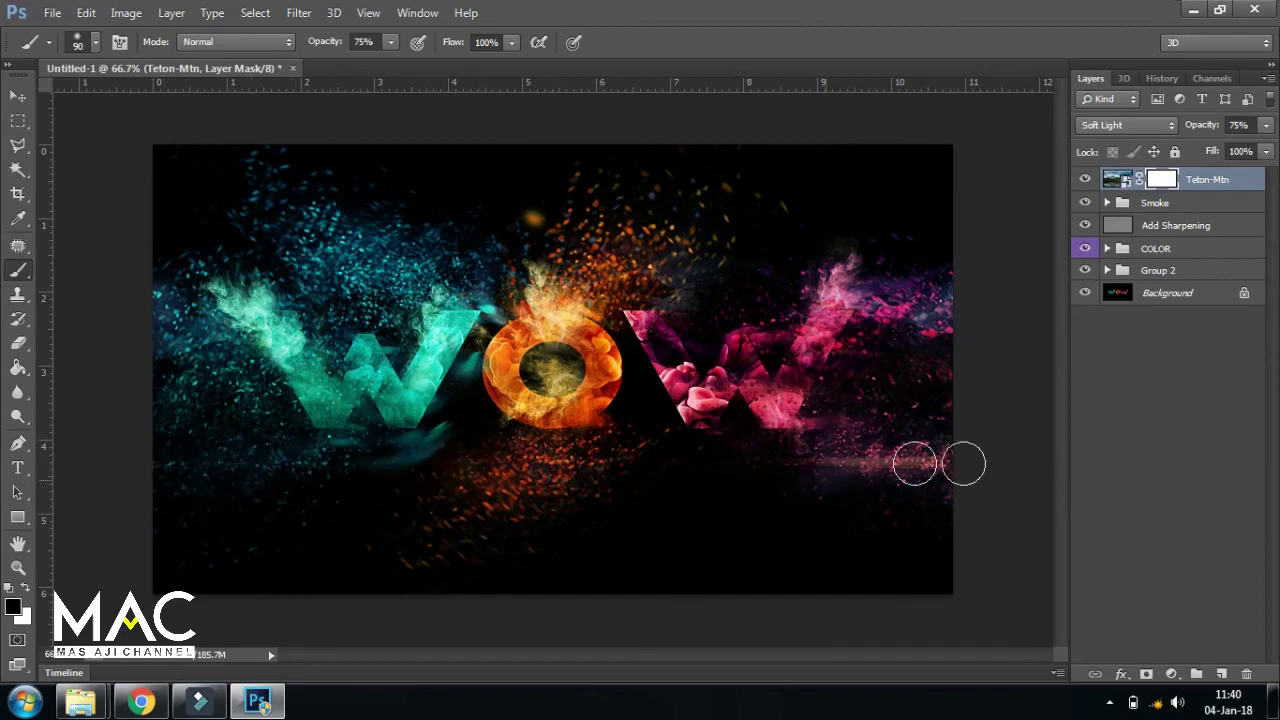
{"action": "left_click_drag", "start_coordinate": [866, 475], "coordinate": [857, 503]}
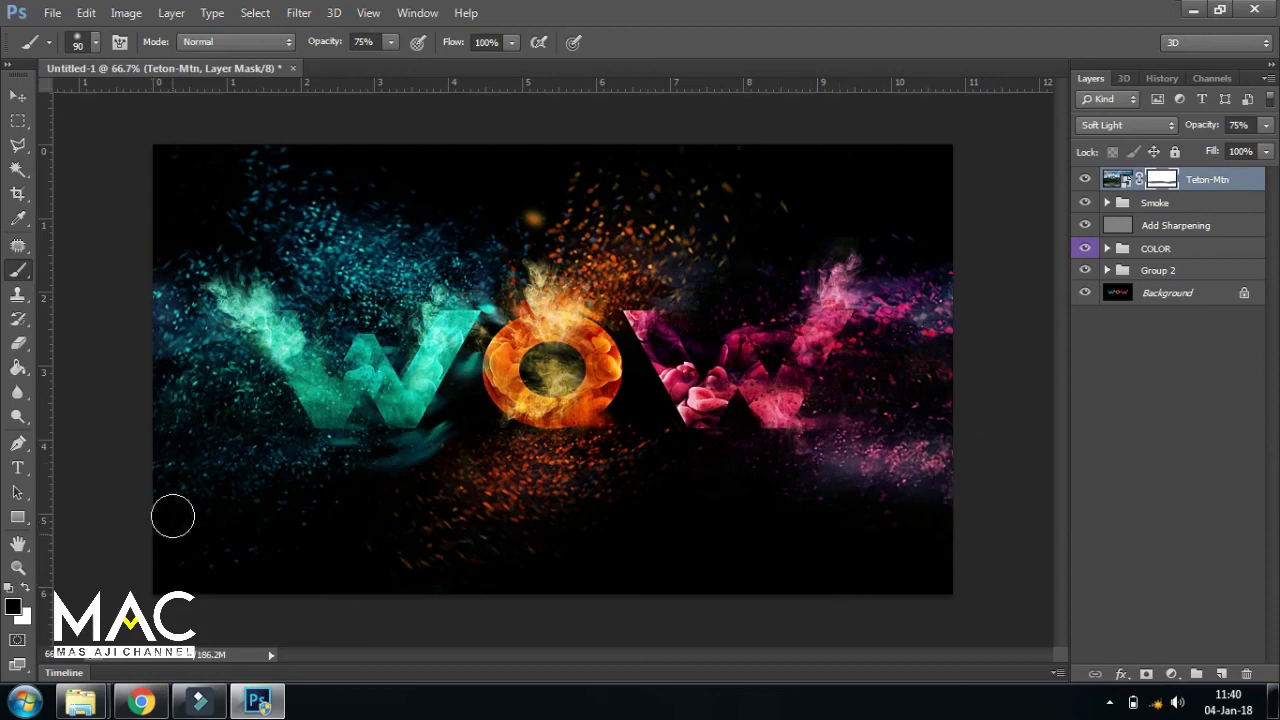
{"action": "left_click_drag", "start_coordinate": [471, 510], "coordinate": [612, 489]}
Step: Replace the mask with a fresh one, fade below the W and O at 45% opacity
{"action": "left_click_drag", "start_coordinate": [1161, 179], "coordinate": [1246, 673]}
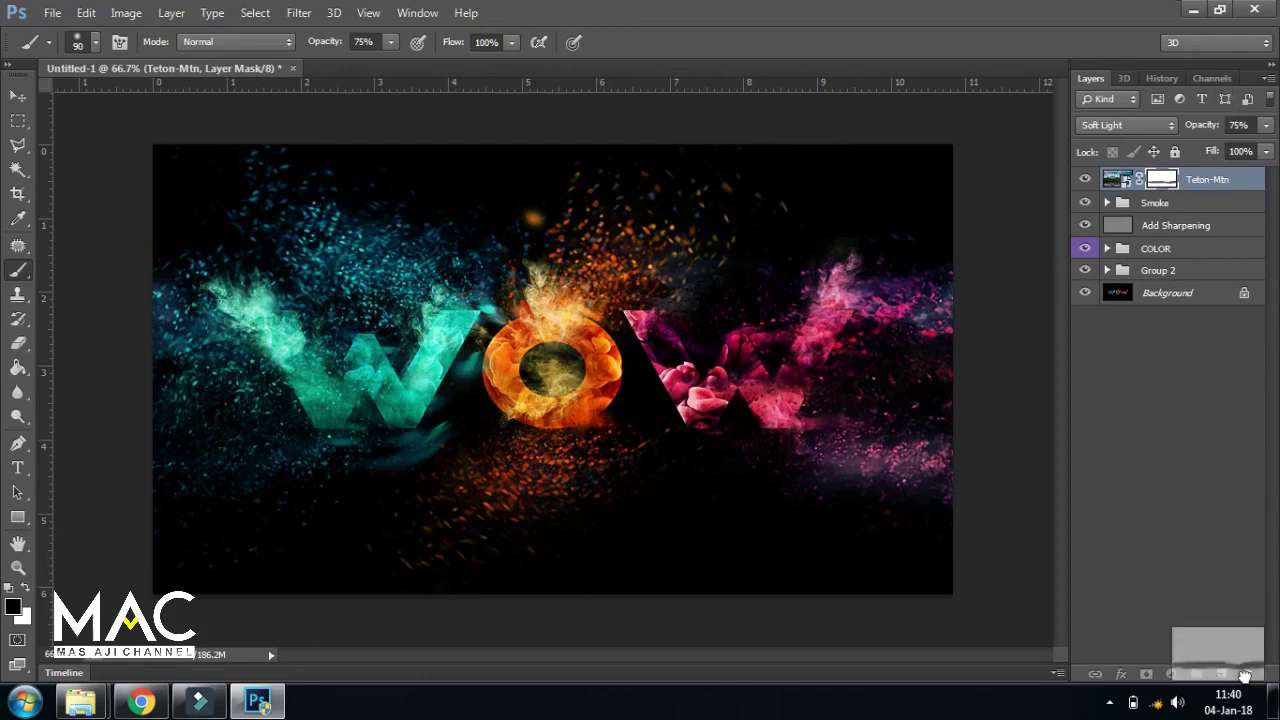
{"action": "left_click", "coordinate": [1146, 675]}
{"action": "type", "text": "45"}
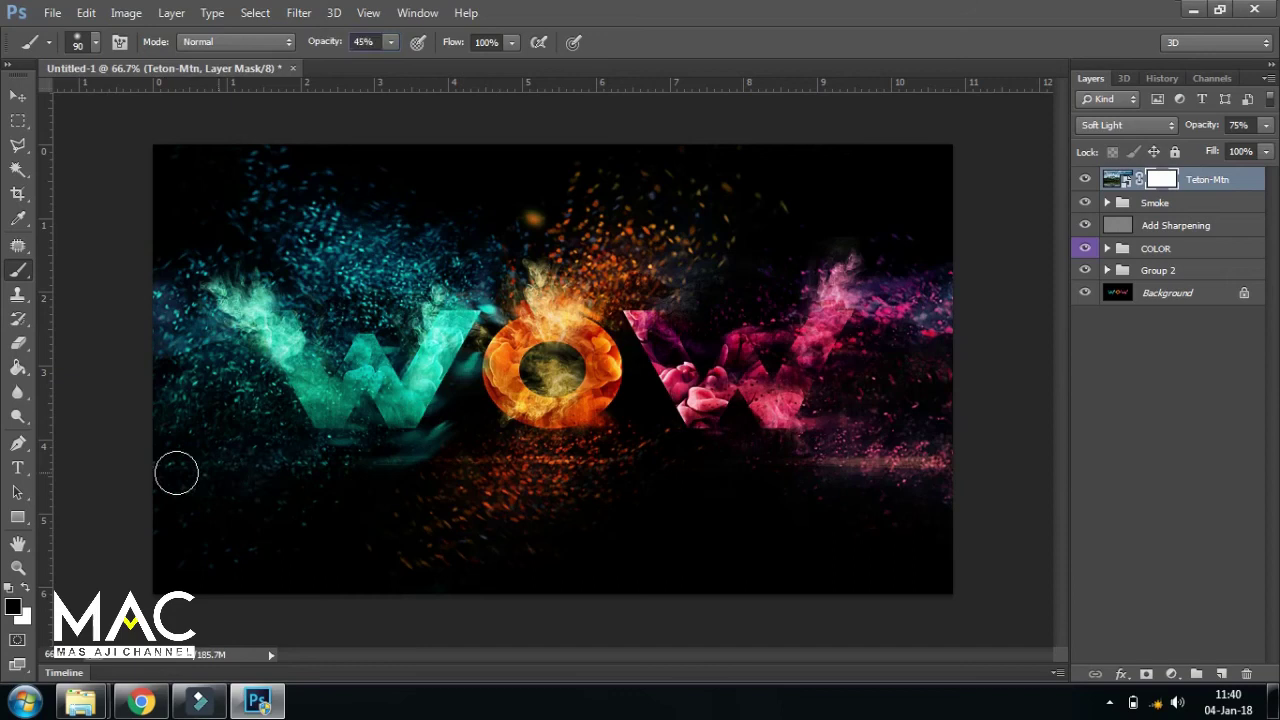
{"action": "mouse_move", "coordinate": [518, 461]}
{"action": "left_mouse_down"}
{"action": "mouse_move", "coordinate": [404, 462]}
{"action": "mouse_move", "coordinate": [946, 466]}
{"action": "left_mouse_up"}
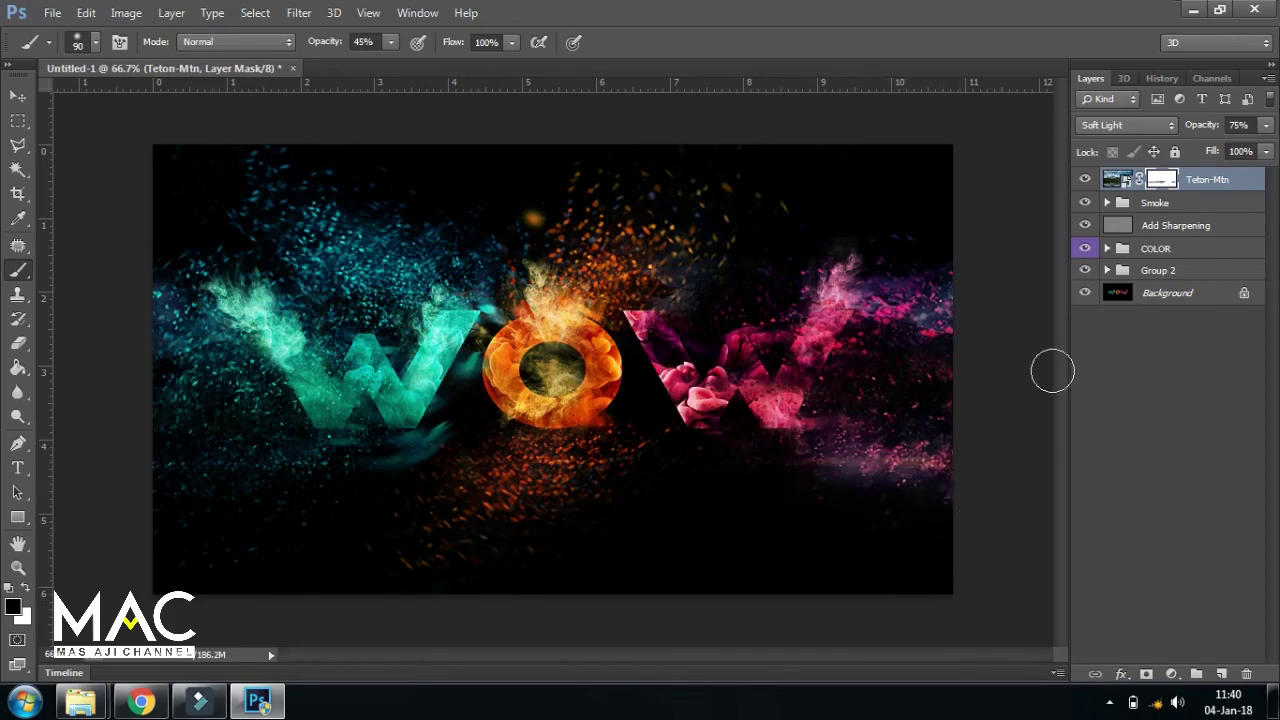
{"action": "left_click", "coordinate": [1208, 79]}
Step: Undo recent mask strokes and repaint the lower right at a lighter 14% brush opacity
{"action": "left_click", "coordinate": [1162, 79]}
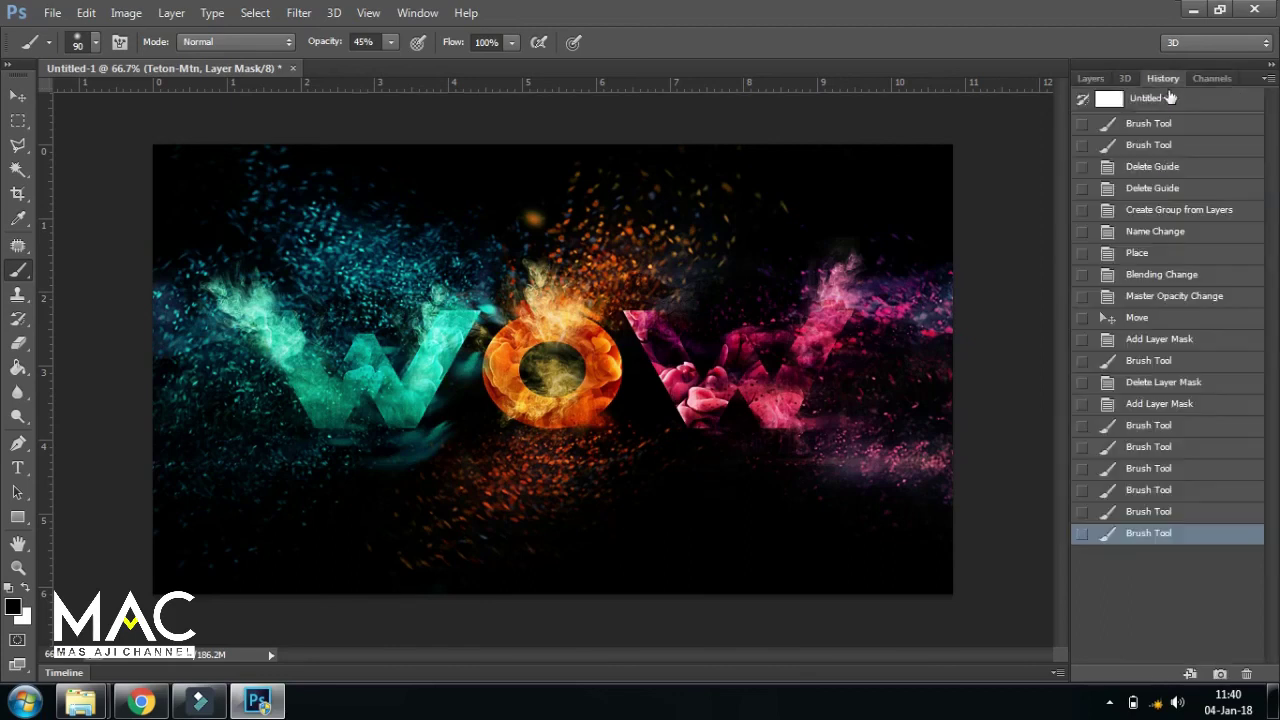
{"action": "key", "text": "ctrl+alt+z"}
{"action": "key", "text": "ctrl+alt+z"}
{"action": "key", "text": "ctrl+alt+z"}
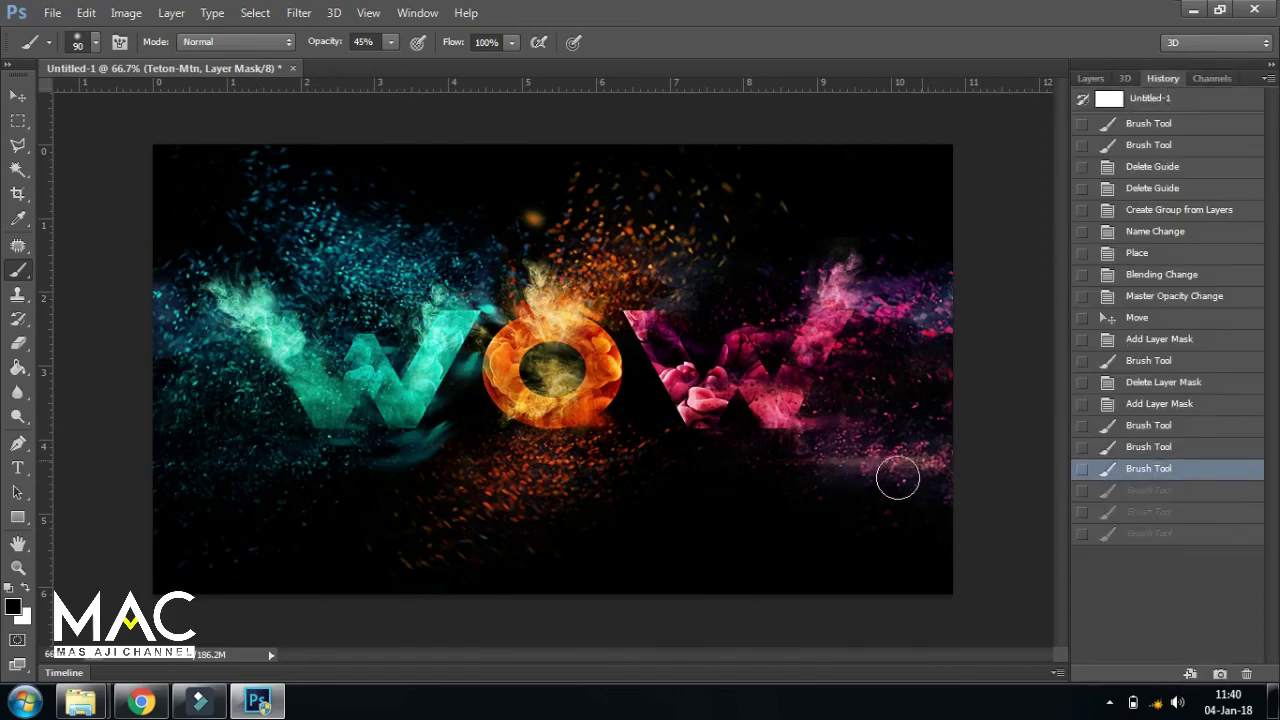
{"action": "left_click", "coordinate": [1158, 490]}
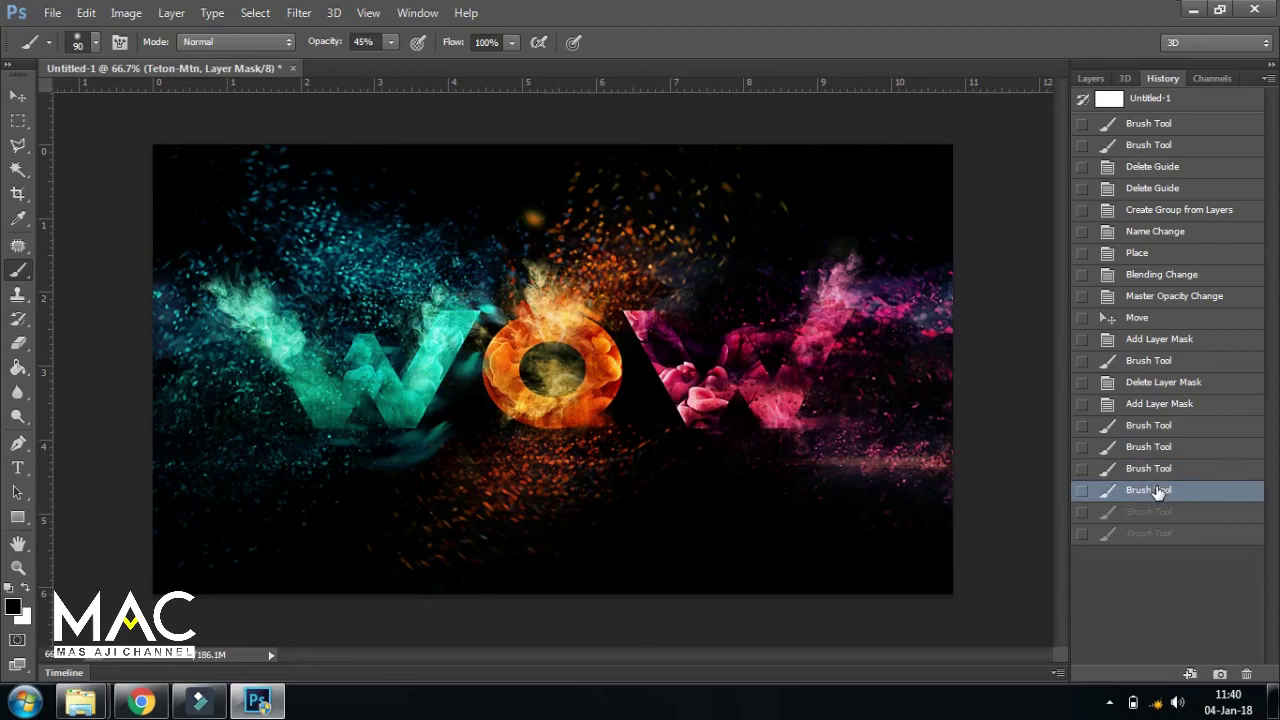
{"action": "left_click_drag", "start_coordinate": [849, 463], "coordinate": [964, 480]}
{"action": "left_click", "coordinate": [1122, 511]}
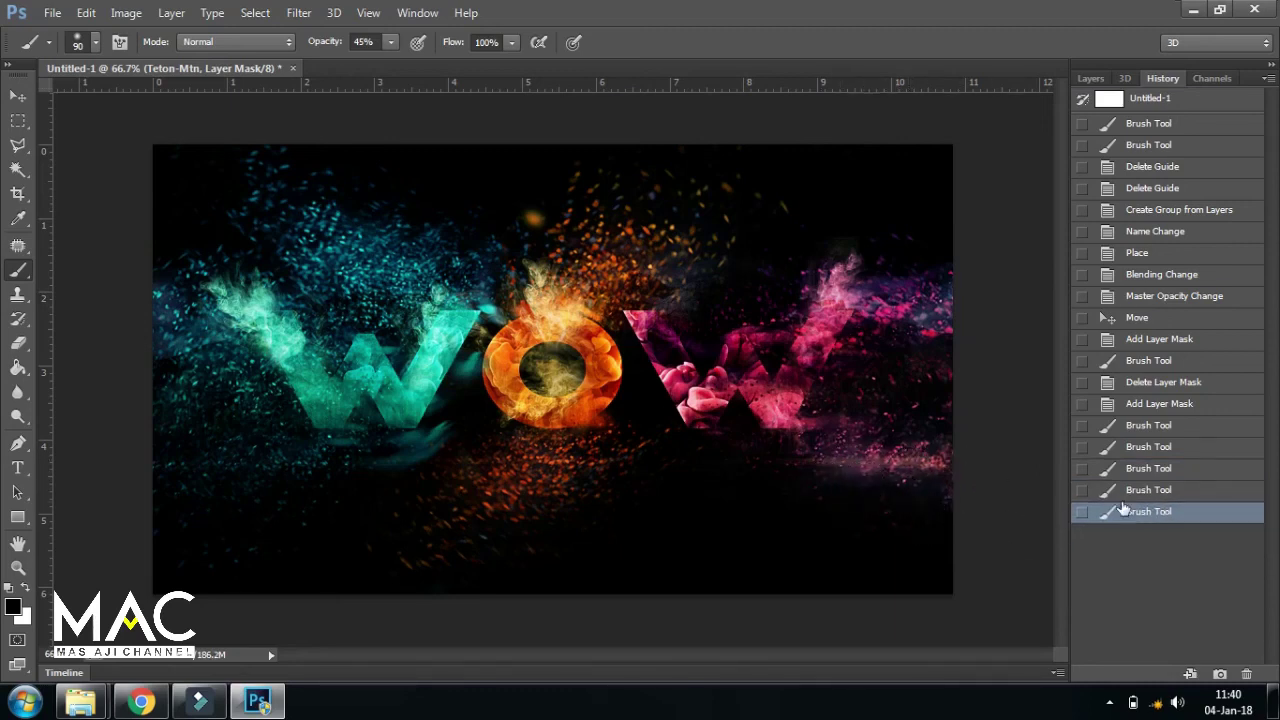
{"action": "left_click", "coordinate": [1164, 491]}
{"action": "type", "text": "14"}
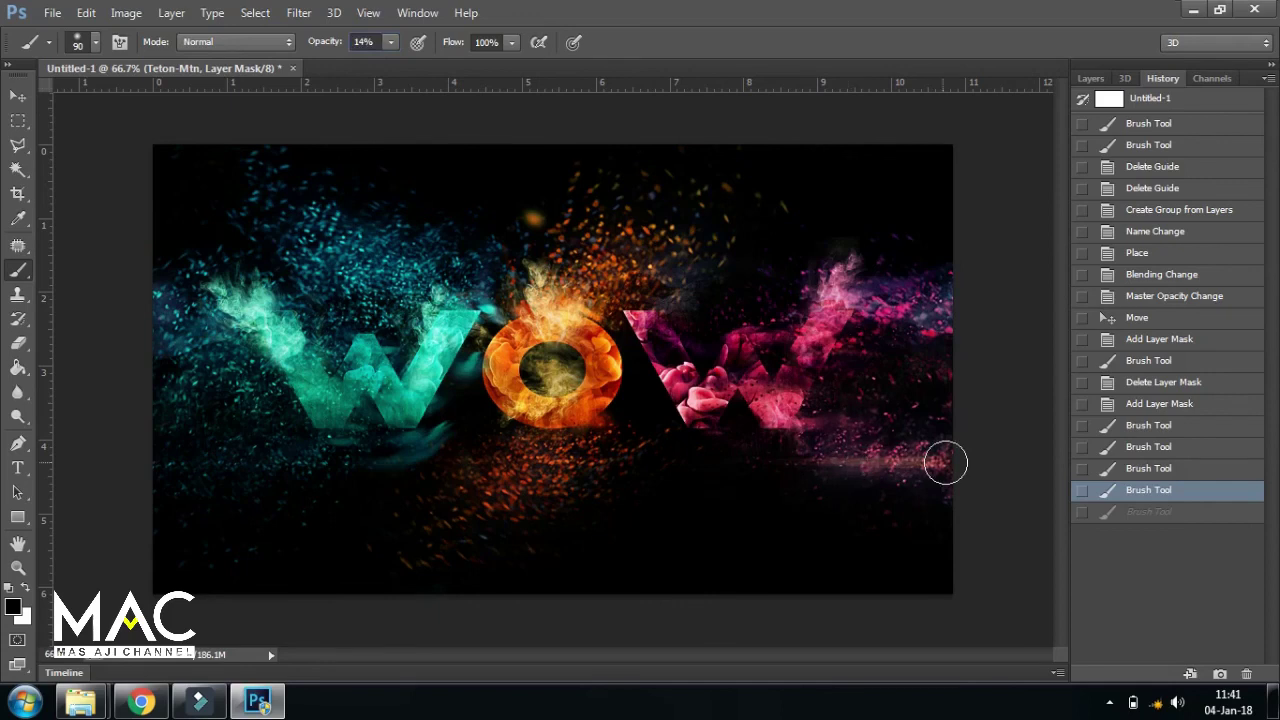
Step: Switch to the Move tool, show the Layers panel, and zoom in and out to check detail
{"action": "left_click", "coordinate": [17, 95]}
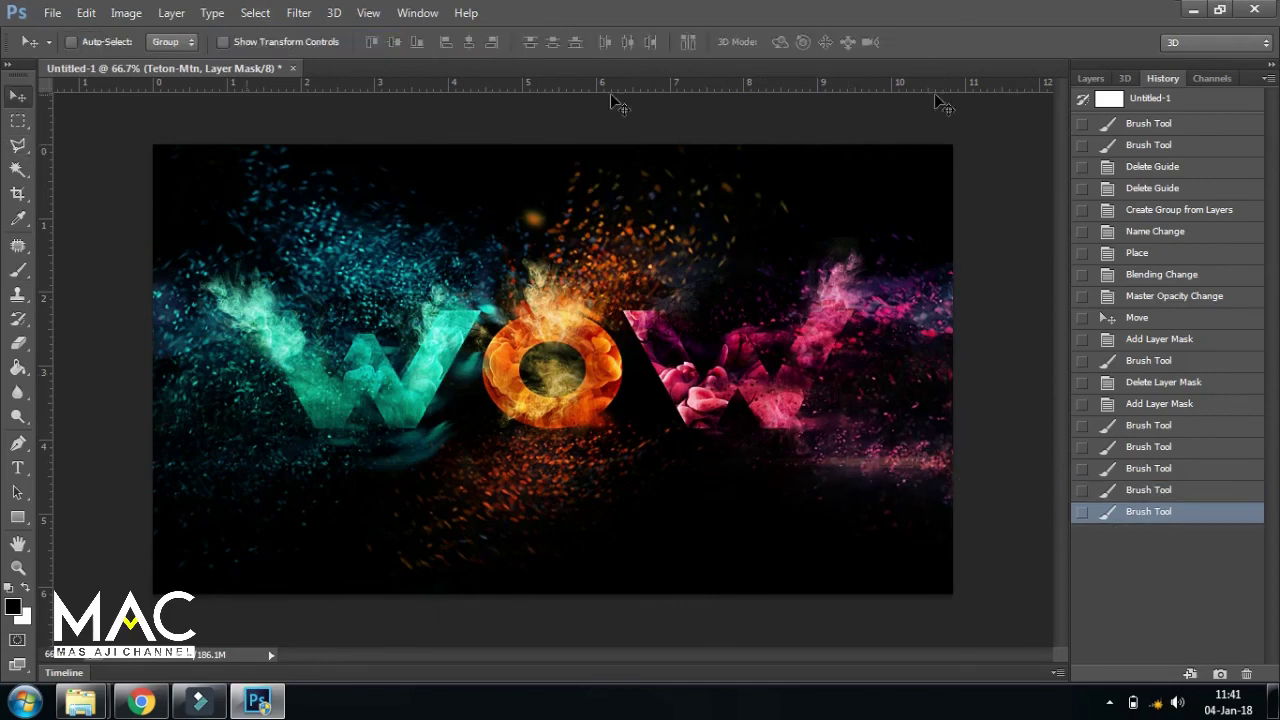
{"action": "left_click", "coordinate": [1090, 78]}
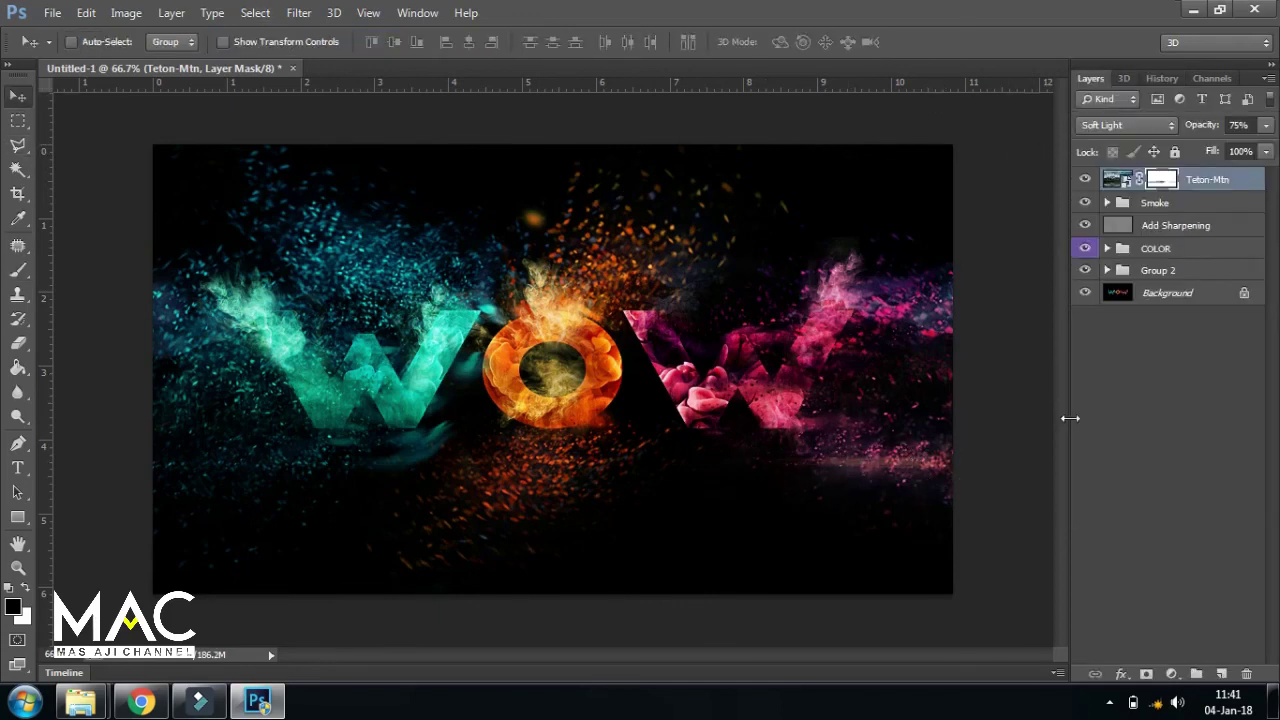
{"action": "key", "text": "ctrl+plus"}
{"action": "key", "text": "ctrl+minus"}
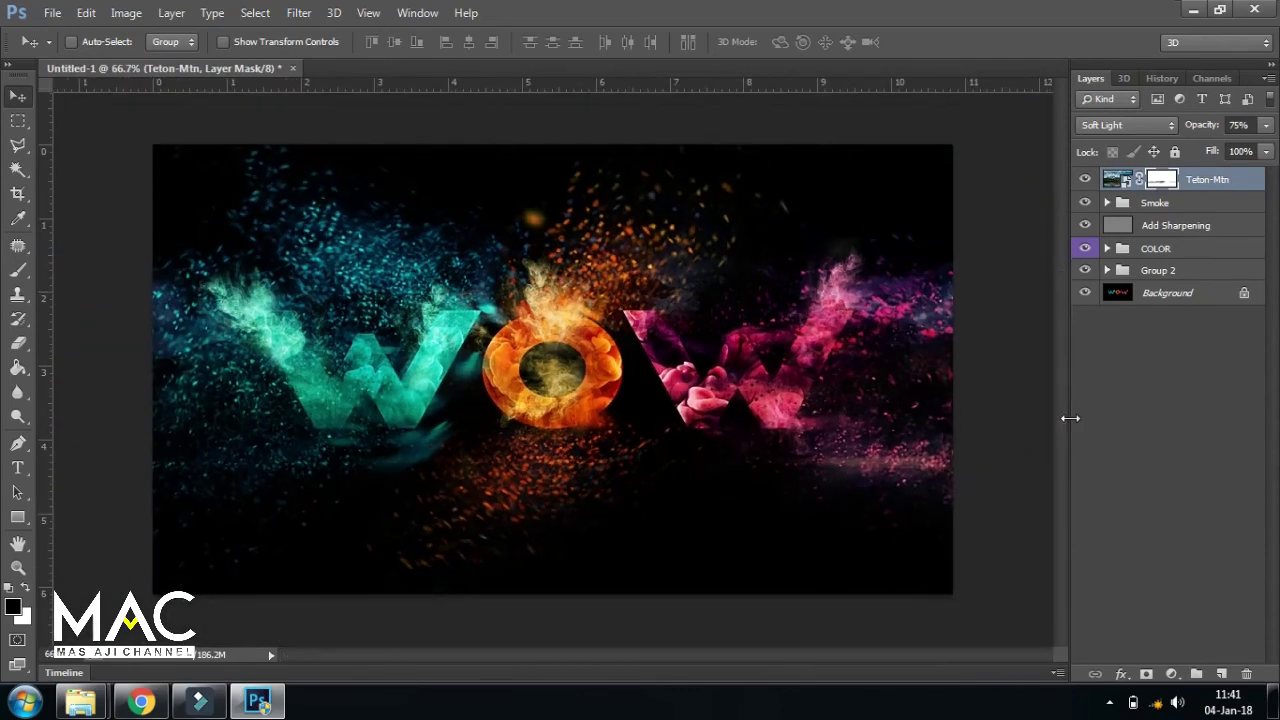